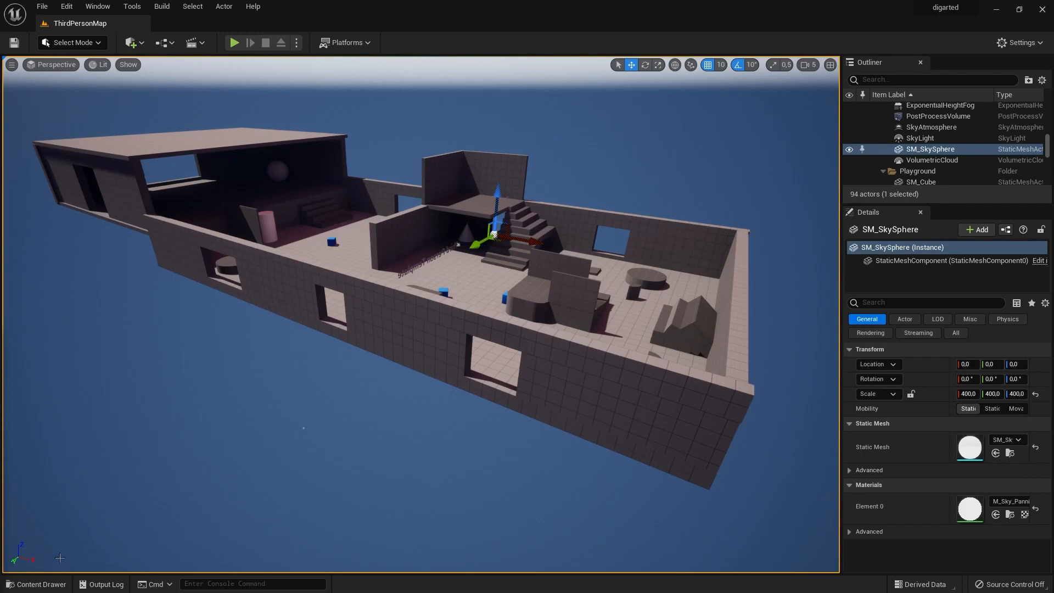
Open the content drawer and dock it in the editor layout as a permanent Content Browser.
click(28, 584)
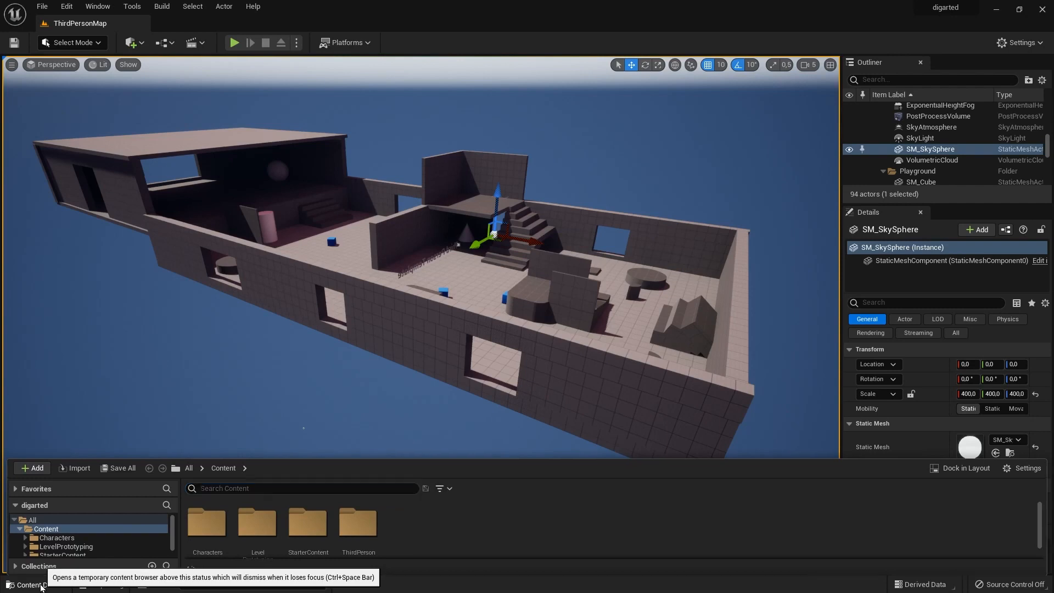
click(42, 585)
click(44, 586)
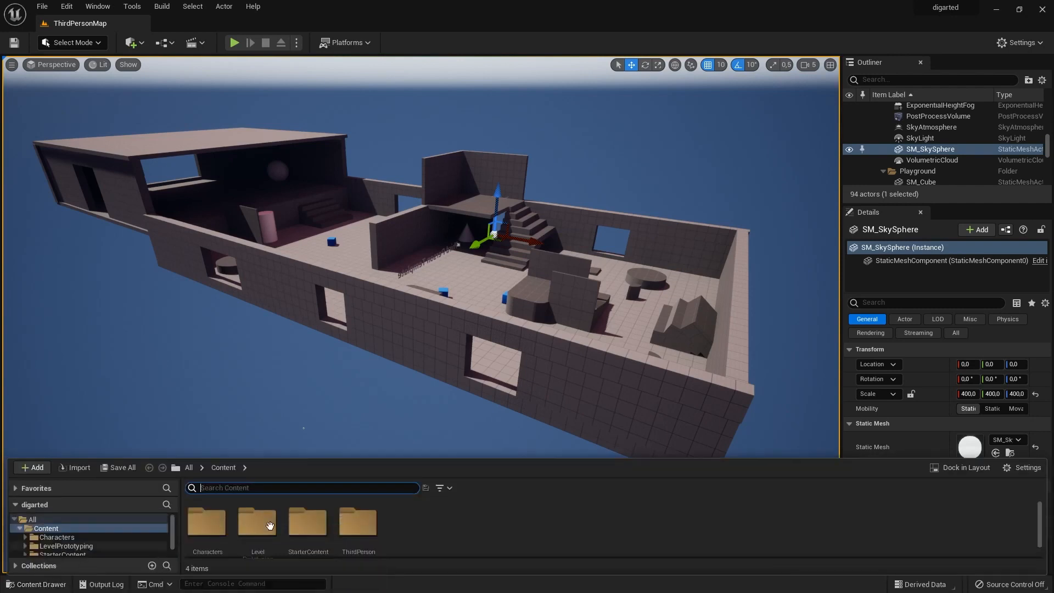
click(966, 468)
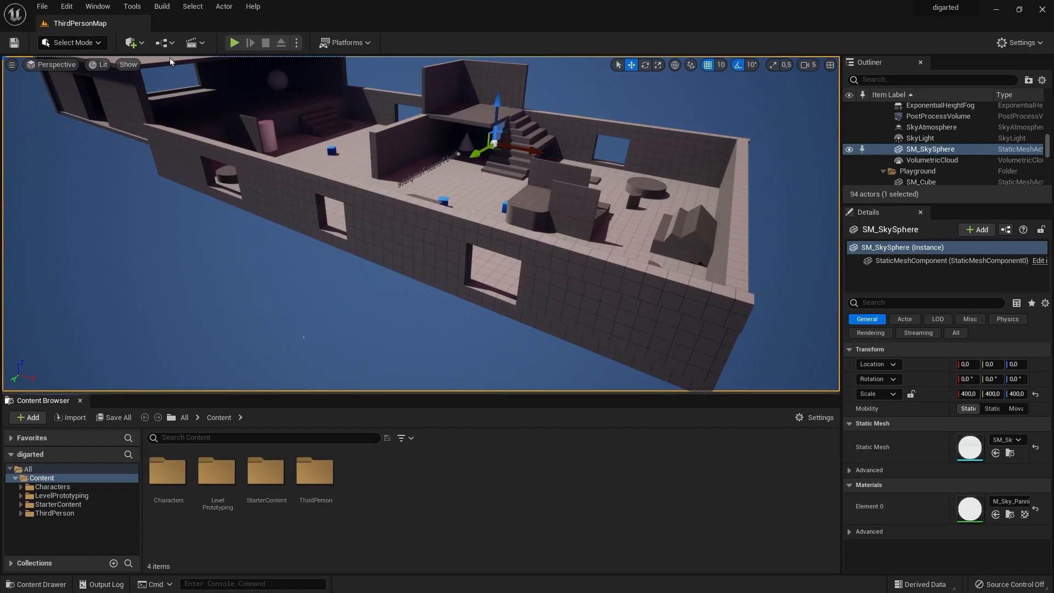
click(97, 6)
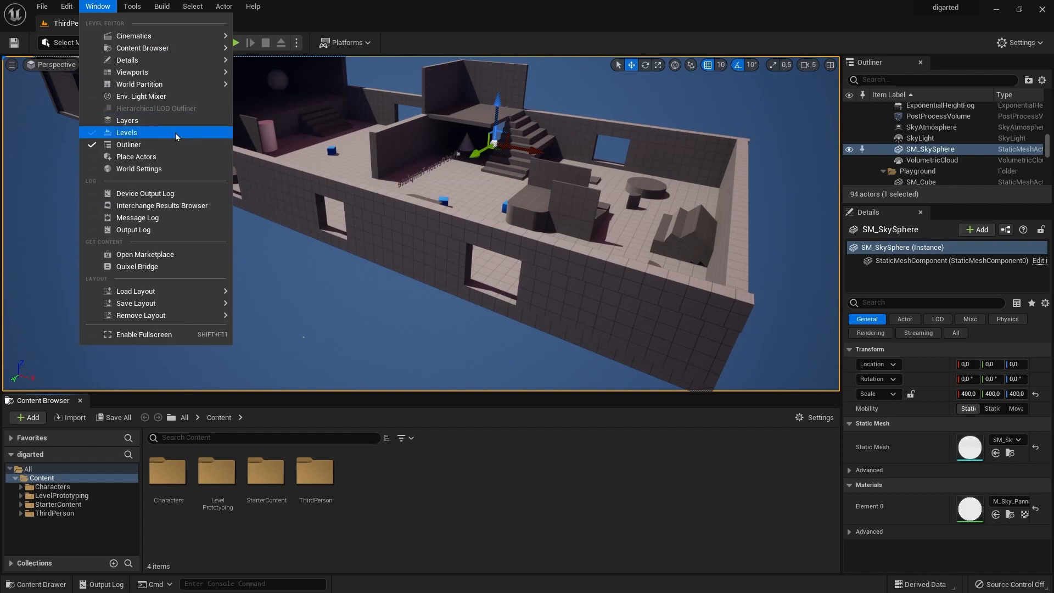
mouse_move(128, 85)
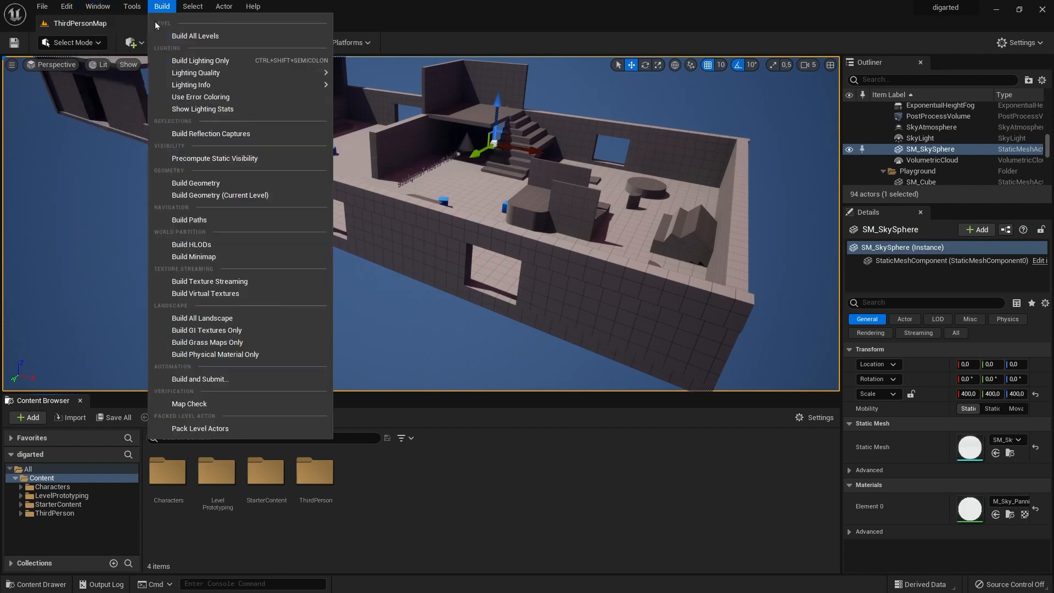
mouse_move(165, 48)
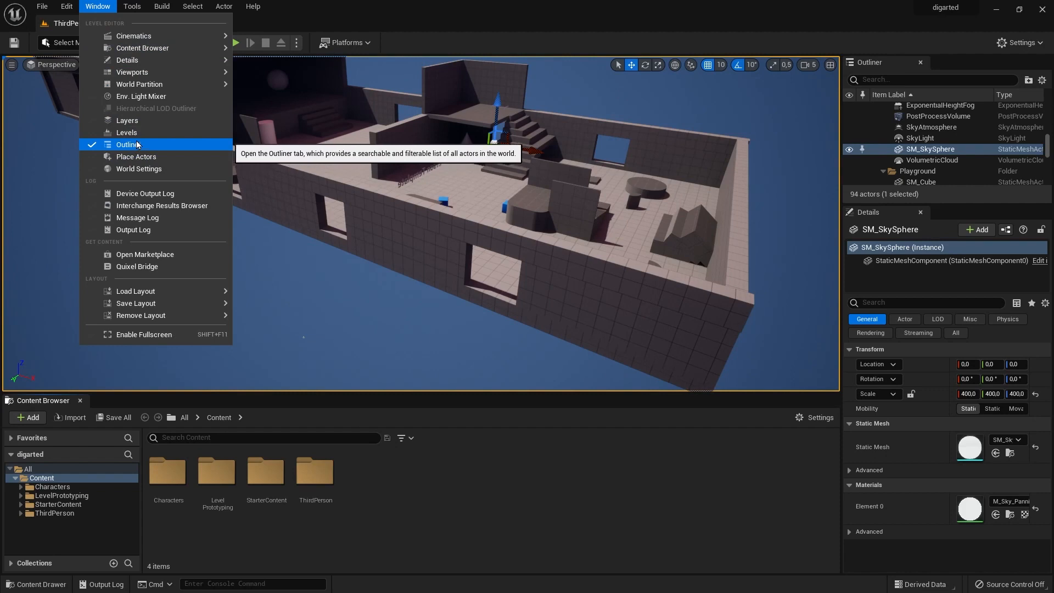
click(505, 519)
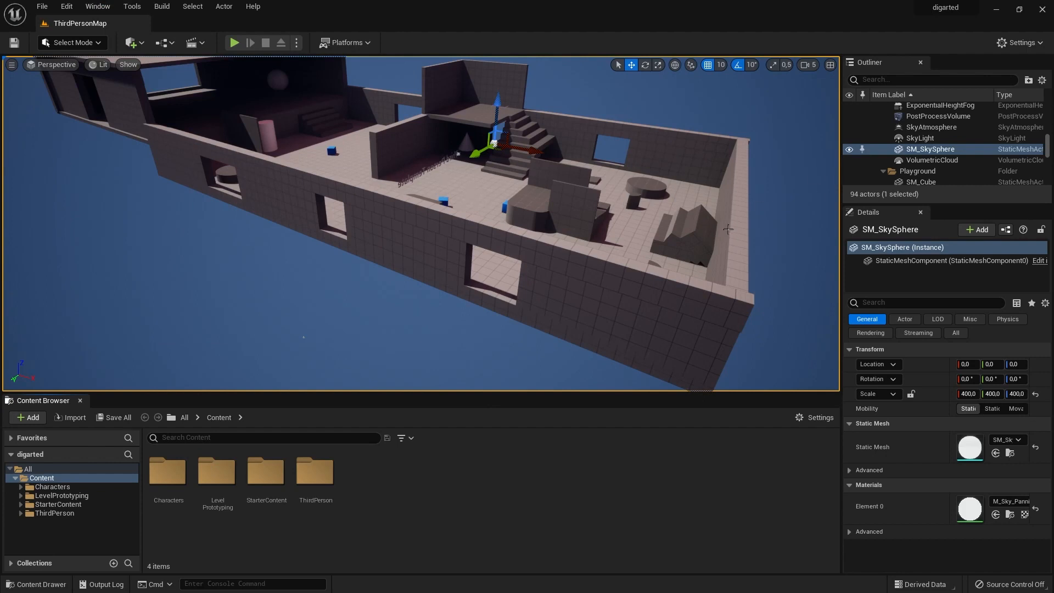
Set the material of the near room's floor, SM_Cube, to M_Wood_Floor_Walnut_Polished.
mouse_move(725, 223)
right_down()
mouse_move(706, 226)
mouse_move(733, 218)
mouse_move(714, 221)
mouse_move(725, 222)
right_up()
click(337, 222)
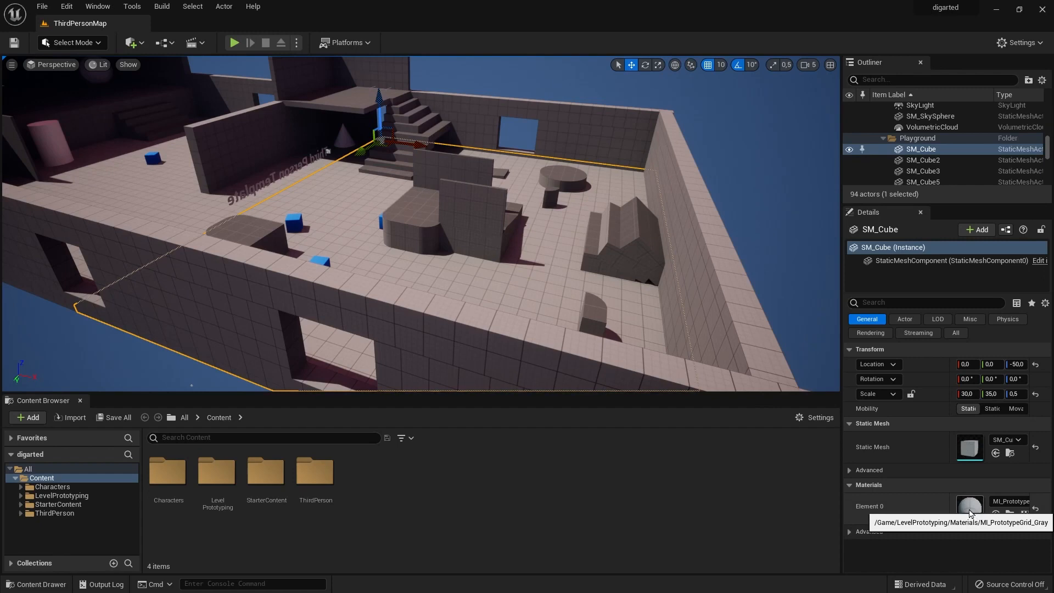
click(1010, 501)
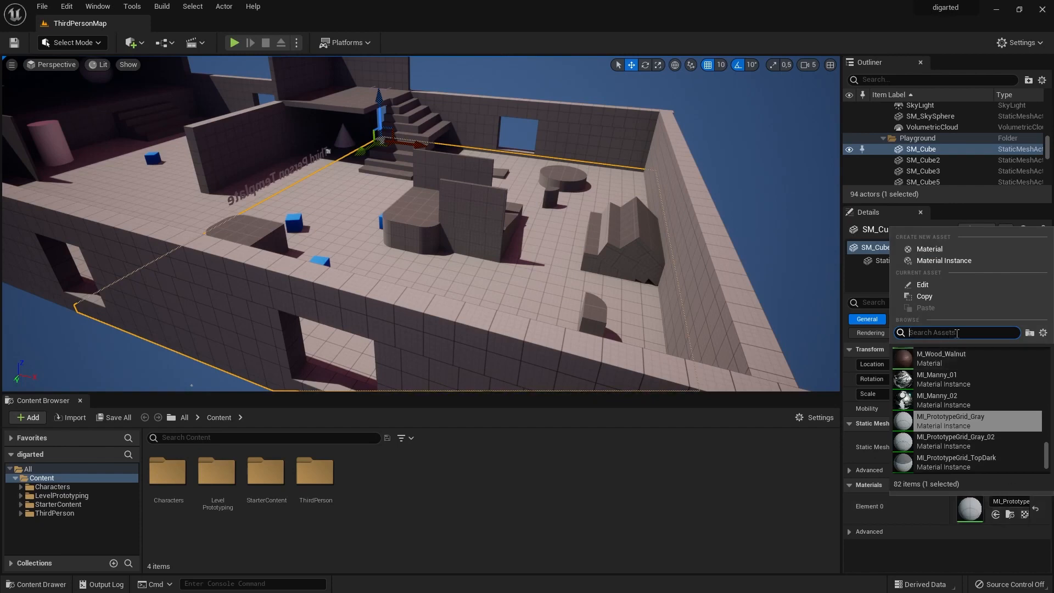
text(wood)
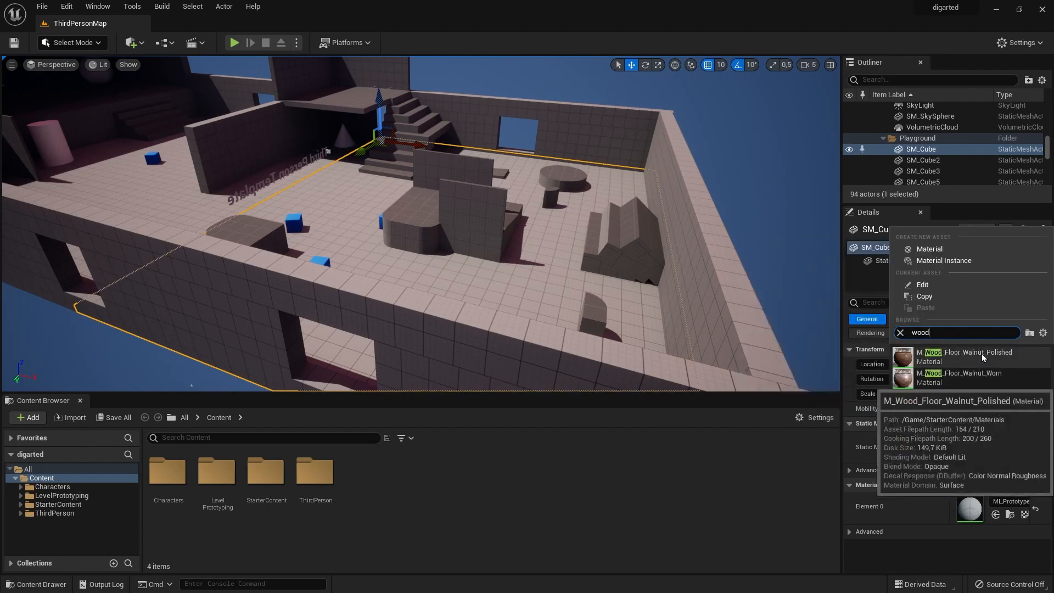
click(961, 355)
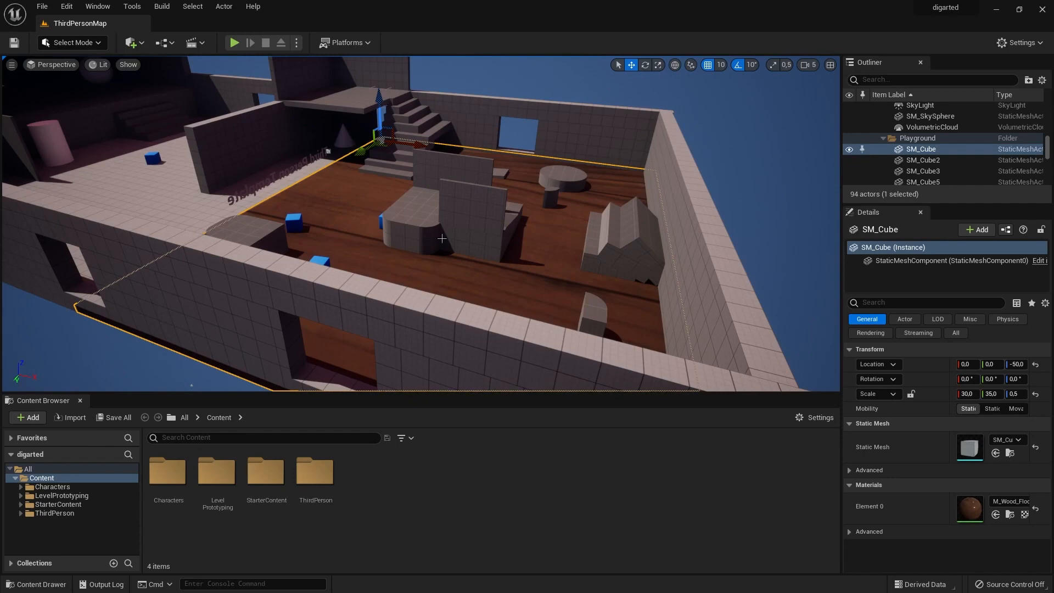
Locate the floor's walnut material in the Content Browser and enlarge the browser area.
click(1011, 516)
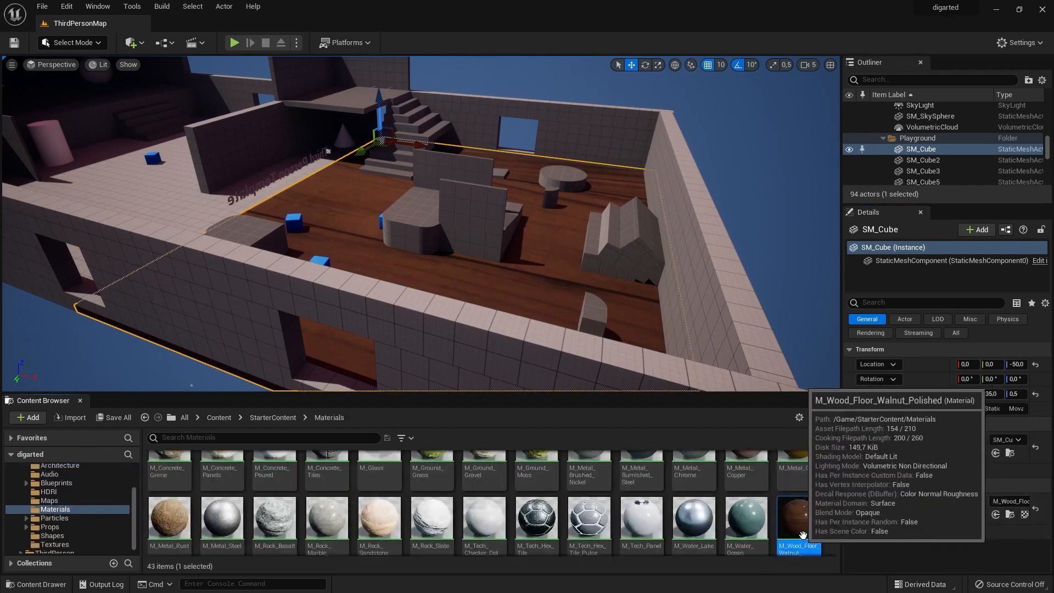
scroll(808, 530, up, 1)
scroll(806, 528, up, 3)
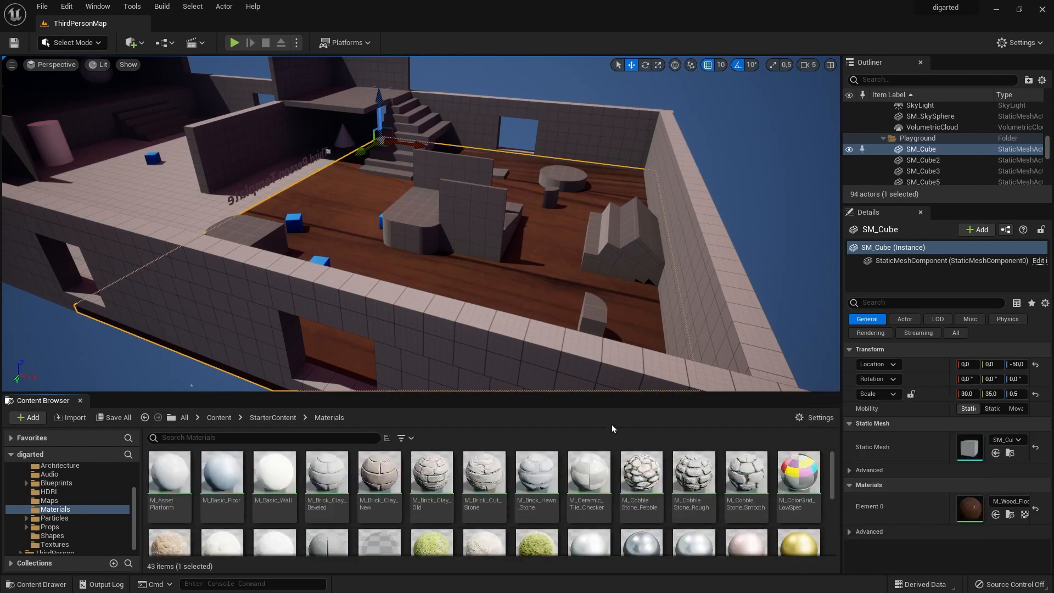
drag(606, 389, 606, 321)
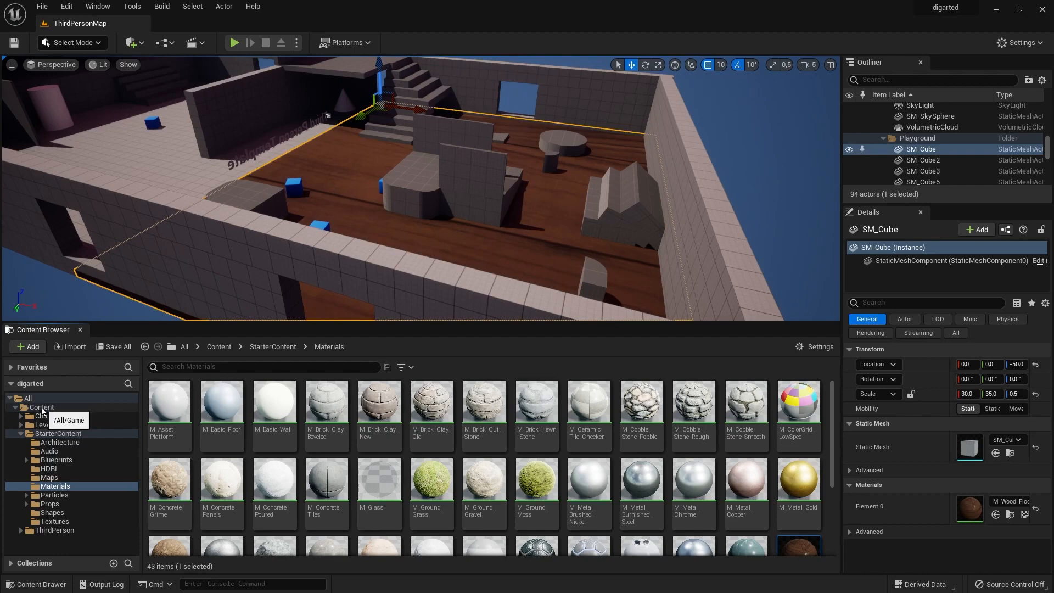
Copy M_Wood_Floor_Walnut_Polished from the Materials folder into the main Content folder and open that folder.
scroll(802, 538, down, 2)
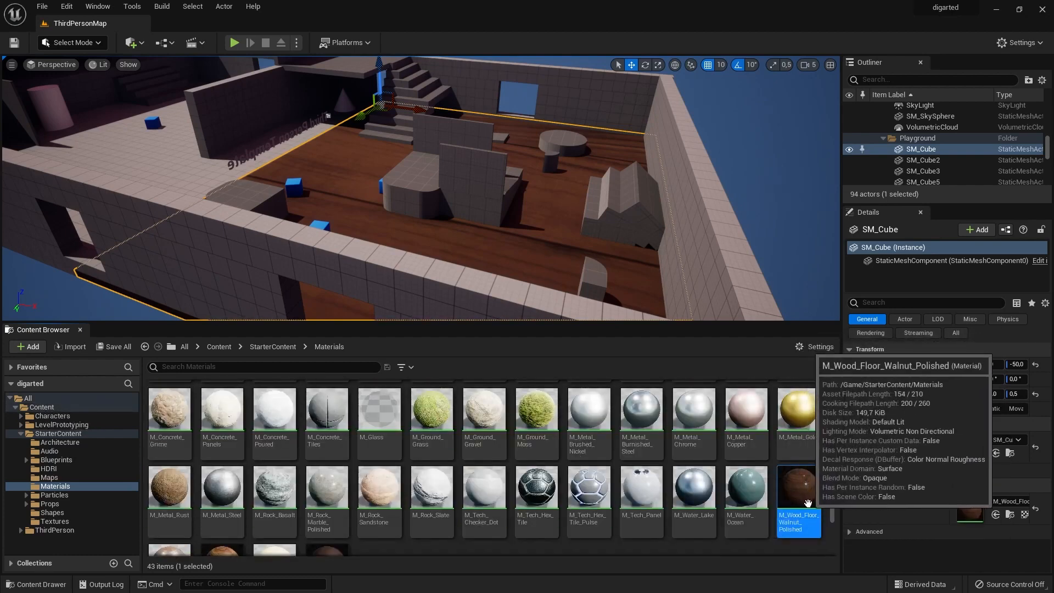
drag(806, 500, 51, 406)
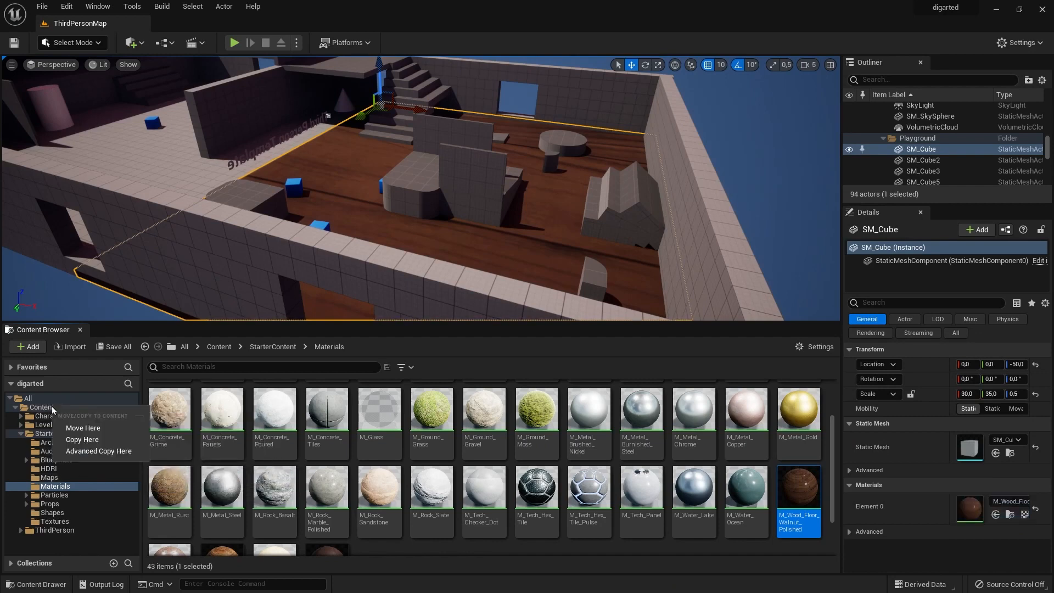
click(86, 441)
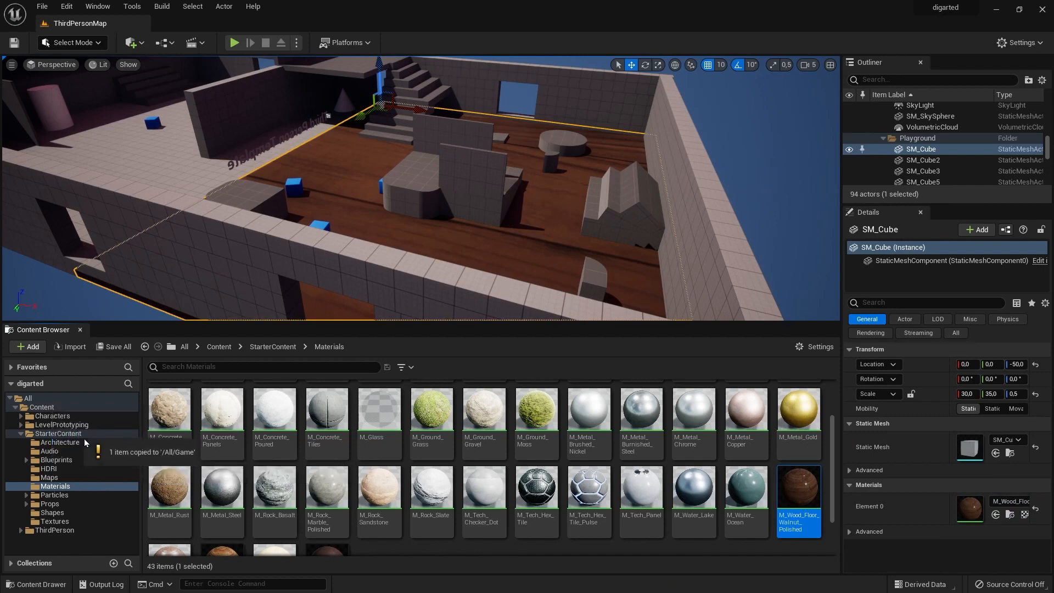
click(46, 408)
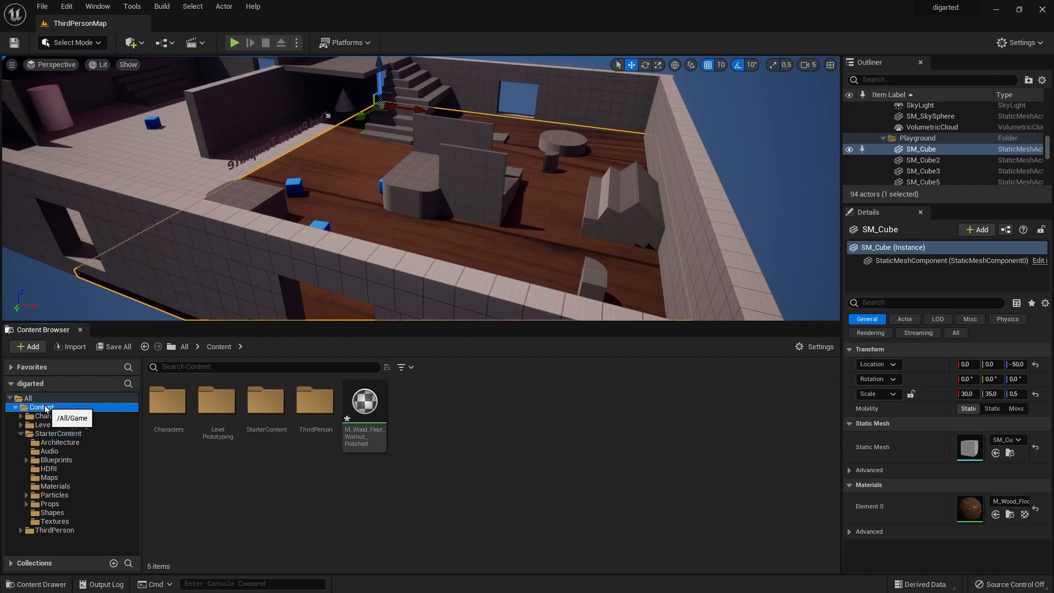
click(440, 524)
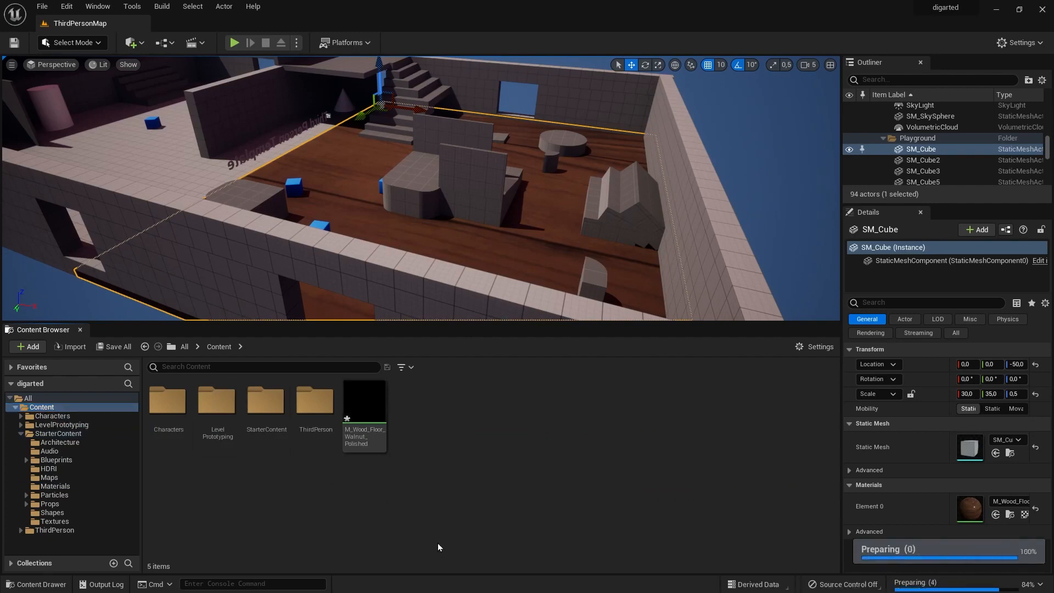
Apply the copied M_Wood_Floor_Walnut_Polished material to the adjoining floor section, SM_Cube16.
mouse_move(368, 405)
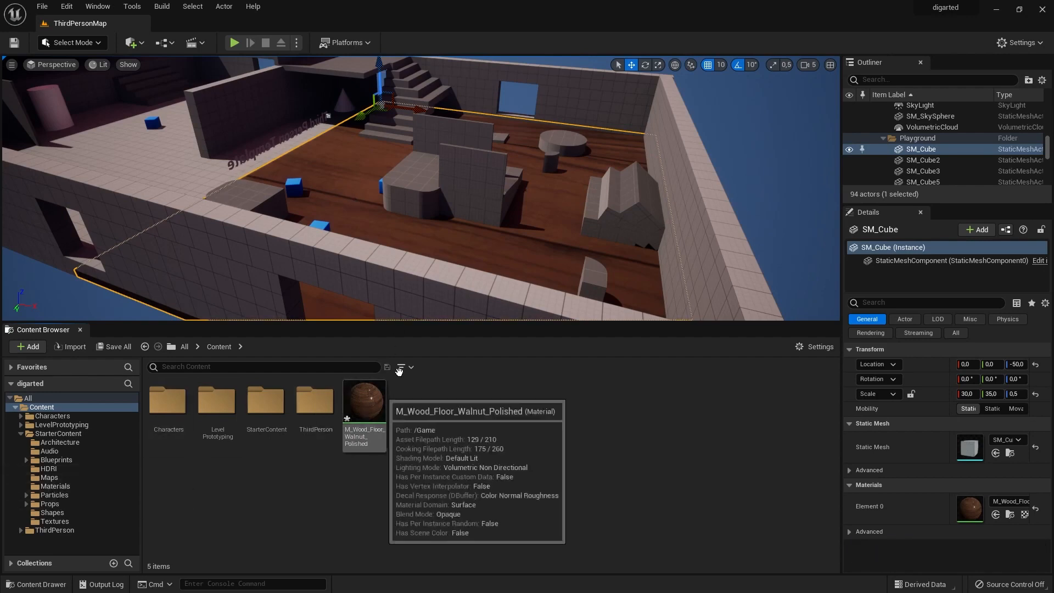
click(179, 177)
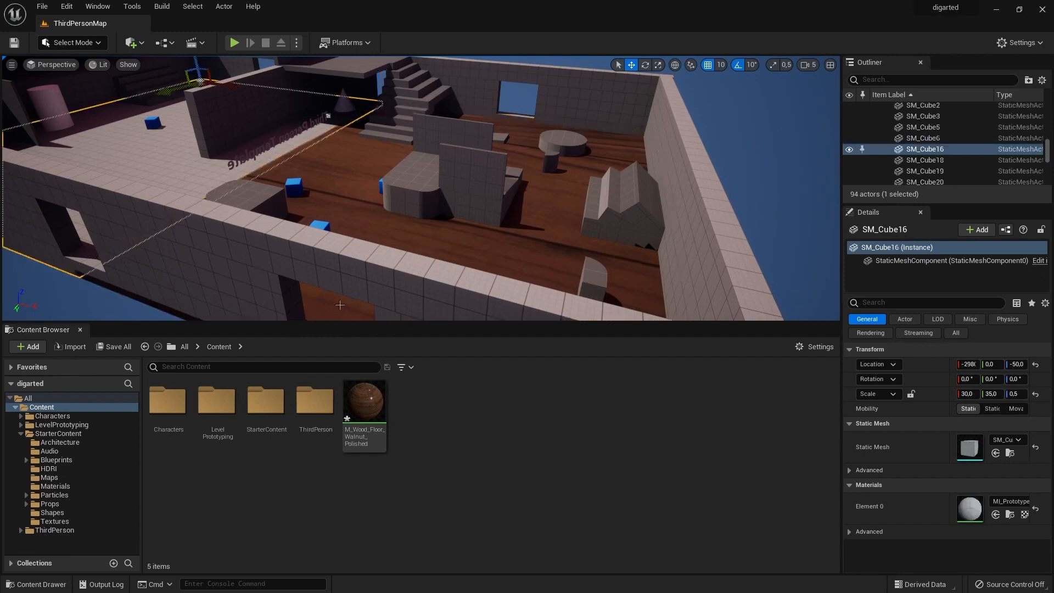
drag(364, 403, 170, 168)
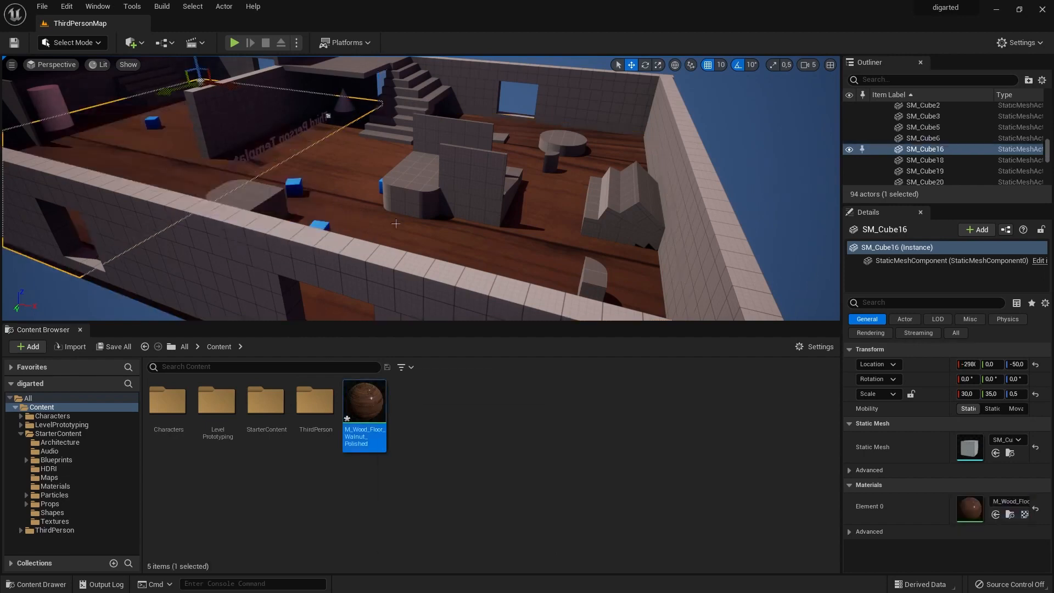
Apply the copied walnut material to the raised platform beside the stairs and to the far room.
scroll(396, 224, down, 6)
right_drag(542, 198, 510, 190)
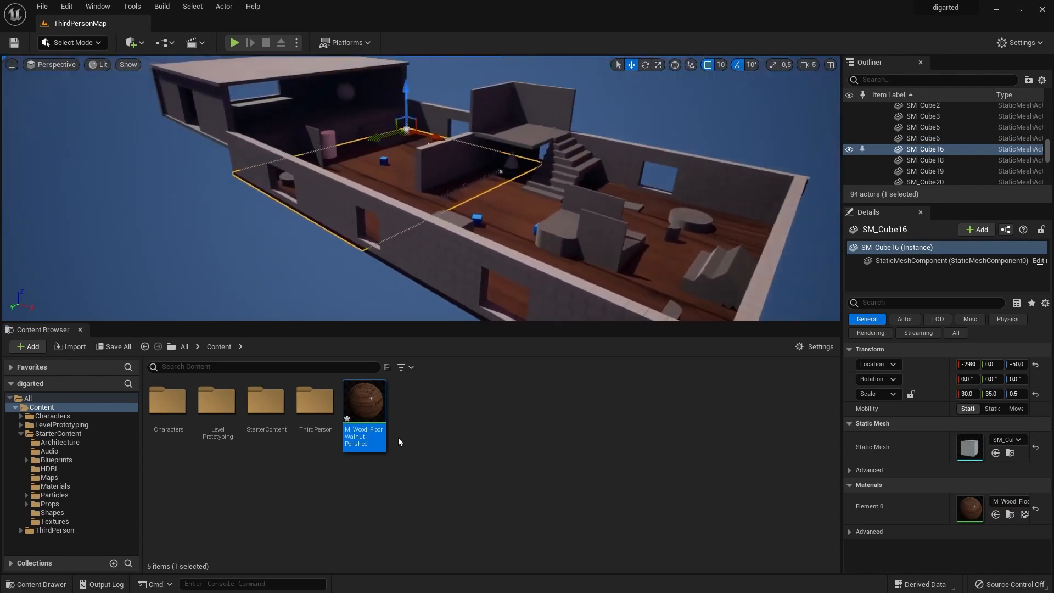
drag(365, 409, 529, 136)
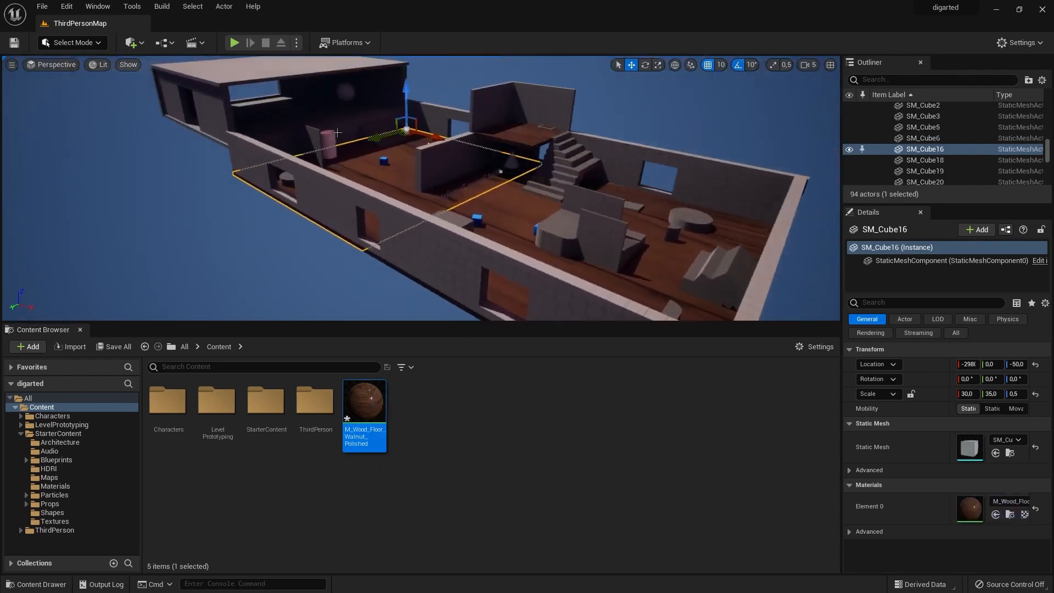
drag(367, 406, 281, 115)
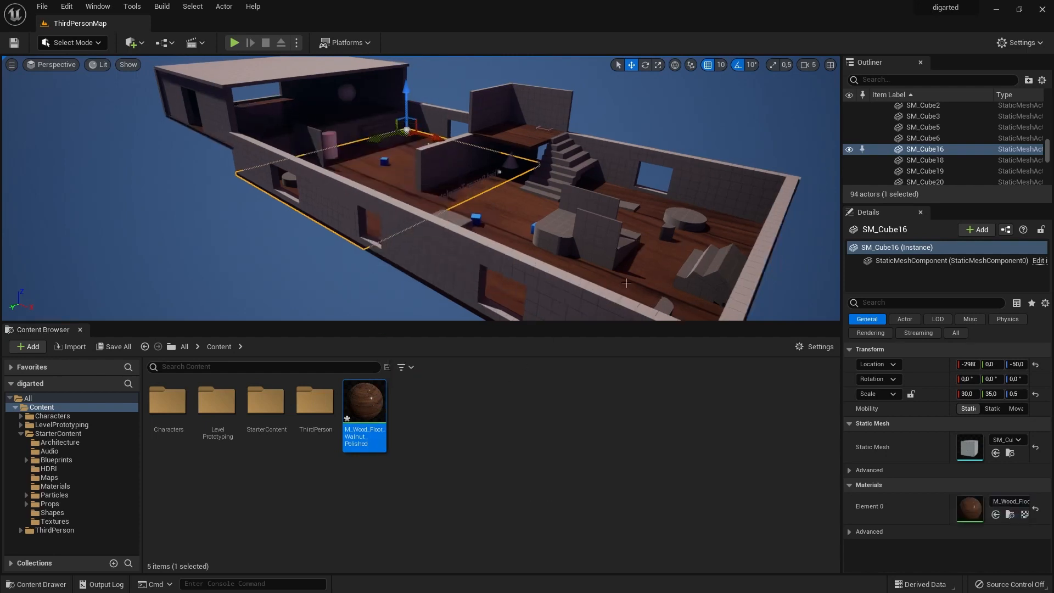
Apply the copied walnut material to the low block between the two upright panels in the near room.
right_drag(623, 267, 148, 294)
right_drag(222, 273, 272, 275)
drag(364, 404, 263, 267)
drag(366, 391, 233, 239)
drag(363, 402, 245, 238)
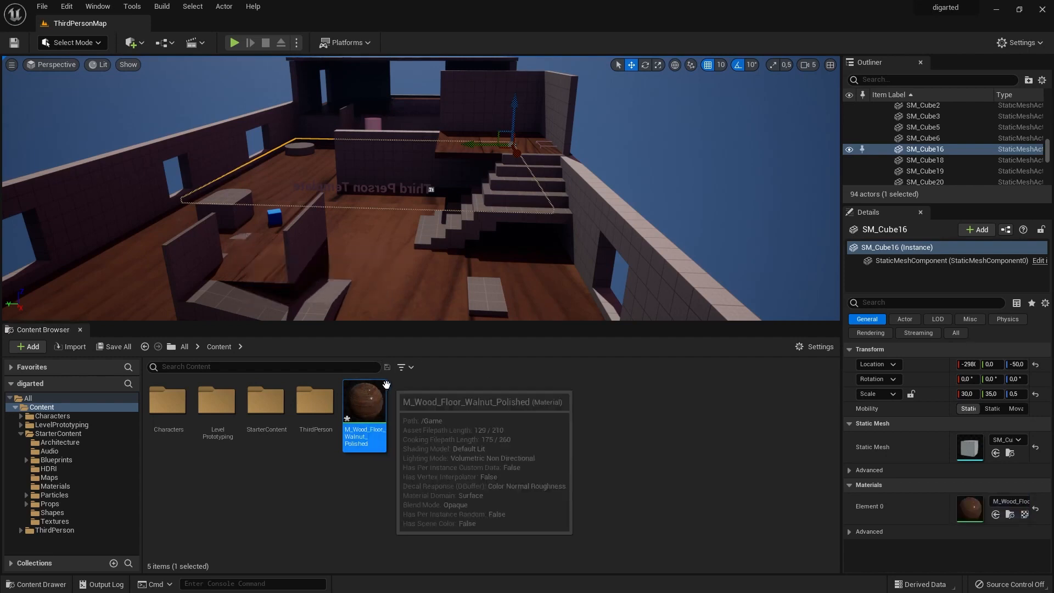
click(1004, 502)
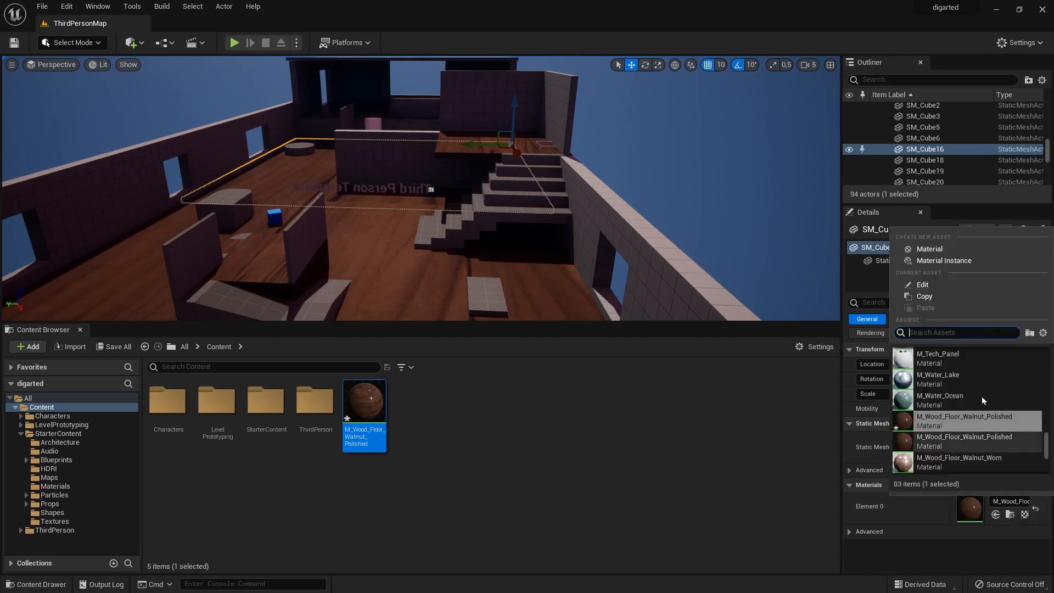
text(wo)
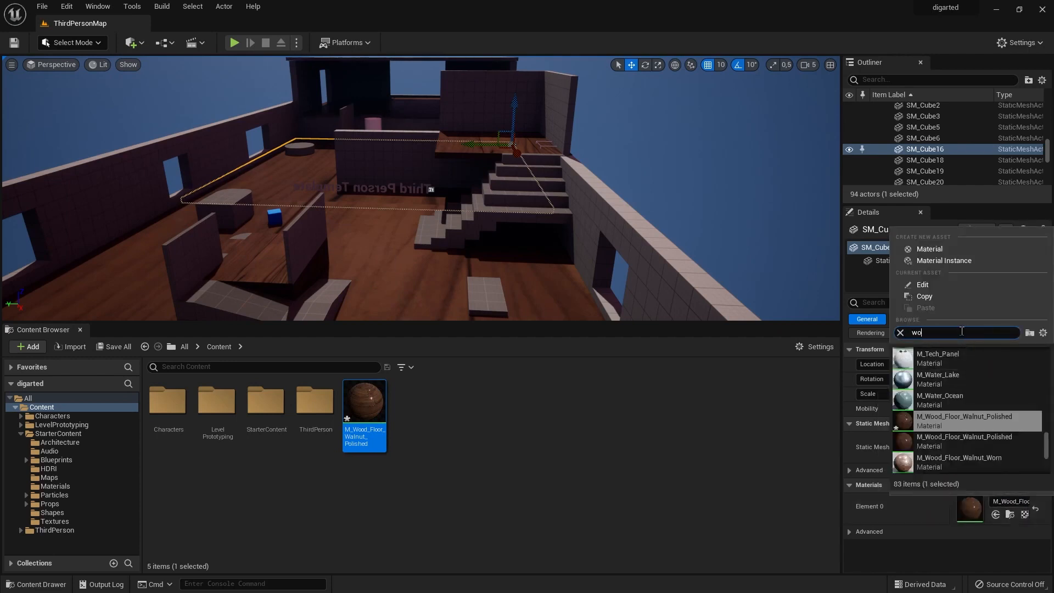
text(od)
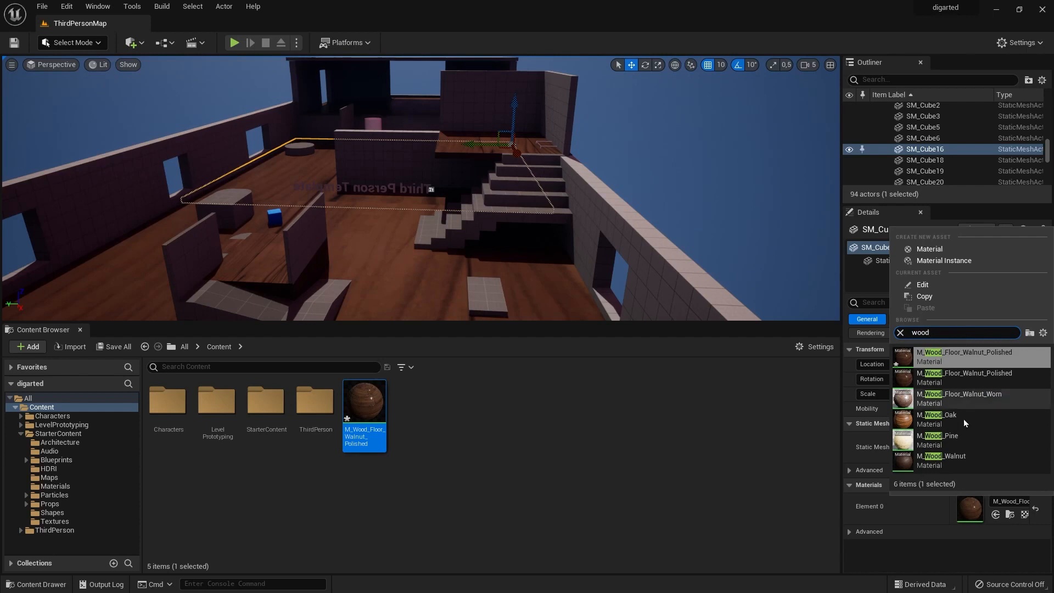
click(957, 413)
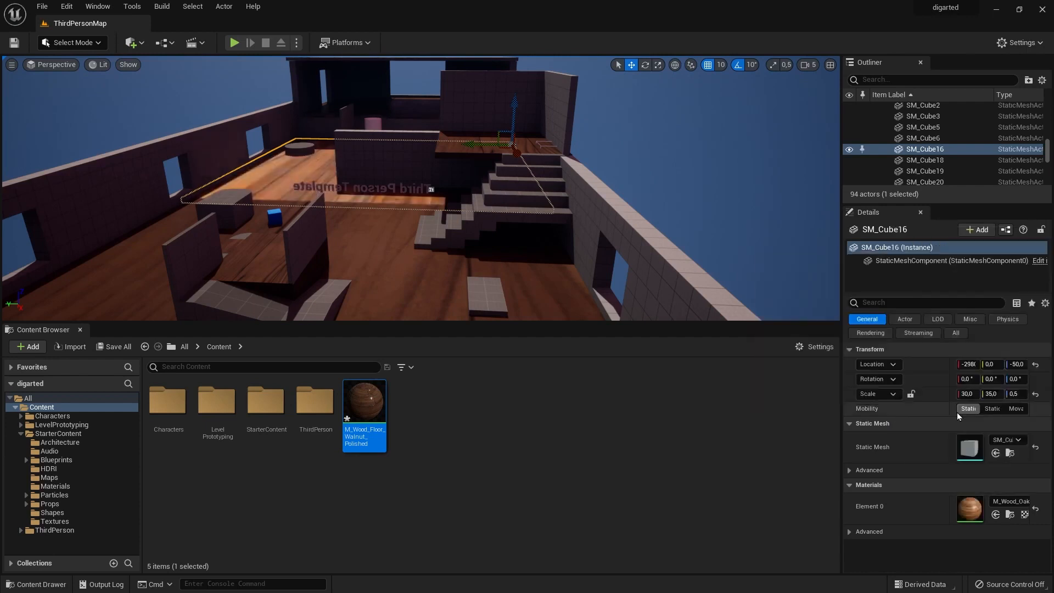
key(ctrl+z)
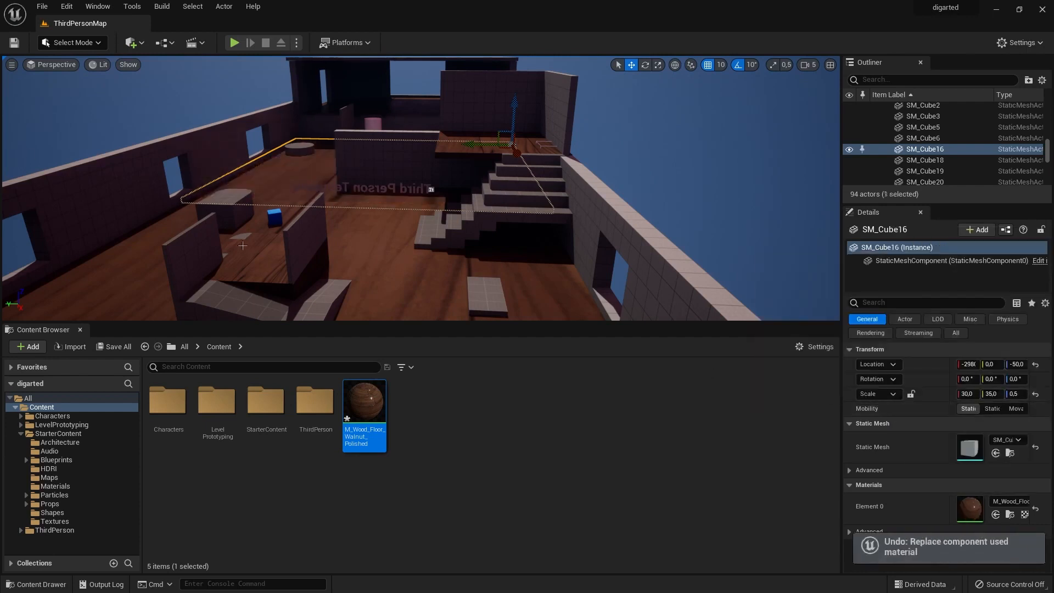
Set the material of the low block between the upright panels to M_Wood_Oak and locate that material in the Content Browser.
click(242, 245)
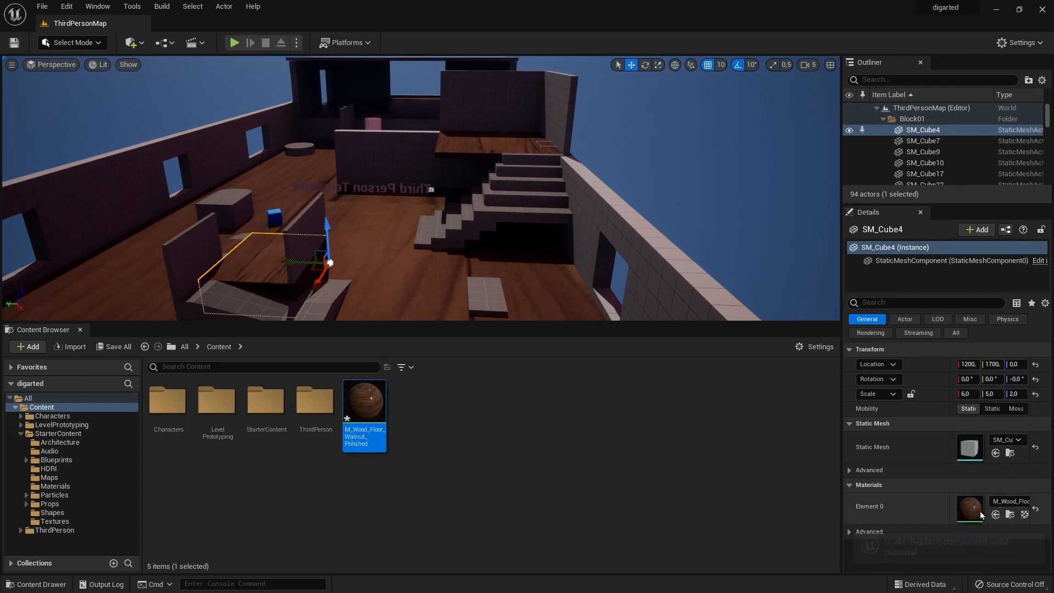
click(1010, 501)
text(wo)
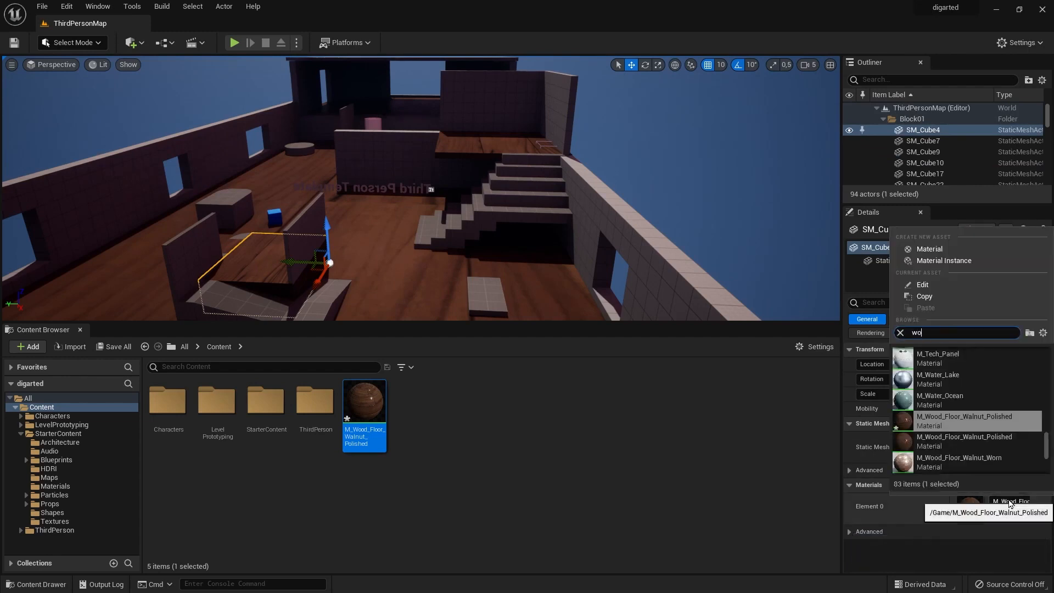
text(od)
click(950, 417)
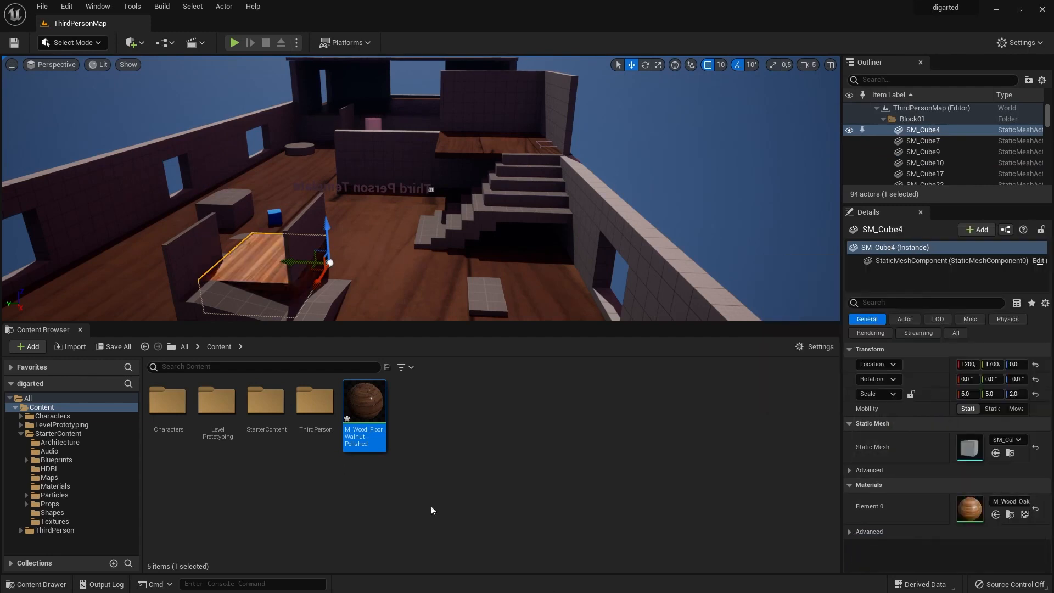
click(1009, 514)
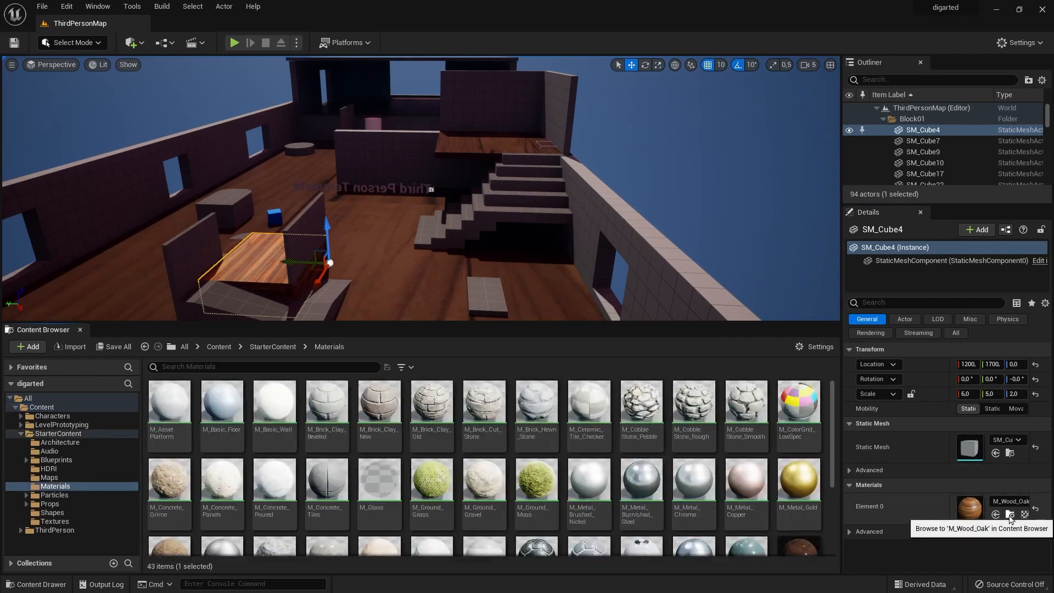
Copy the M_Wood_Oak material into the Content folder and display that folder's contents.
drag(245, 518, 46, 409)
click(85, 441)
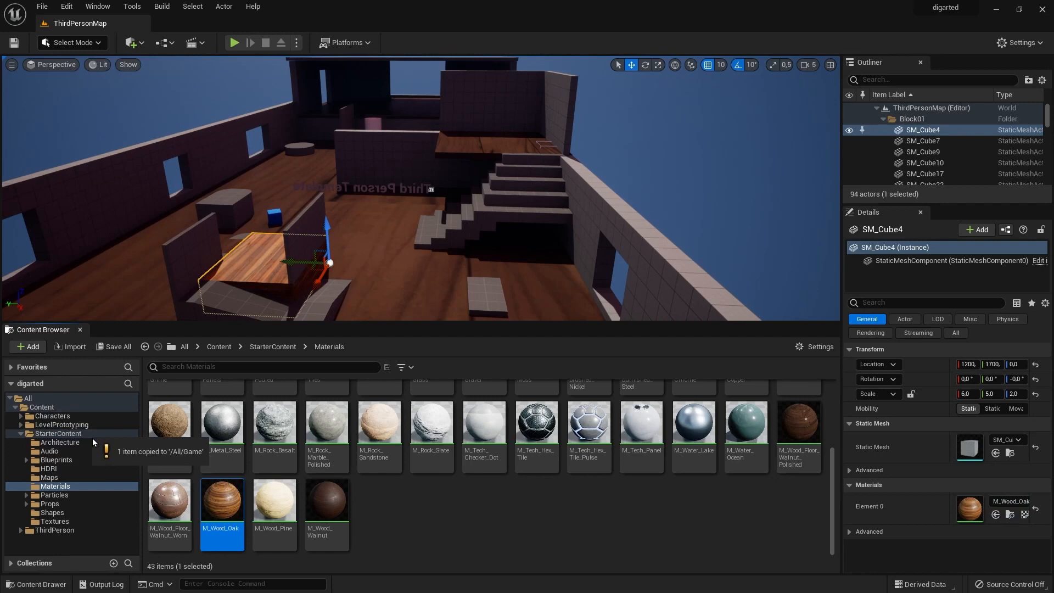
click(61, 410)
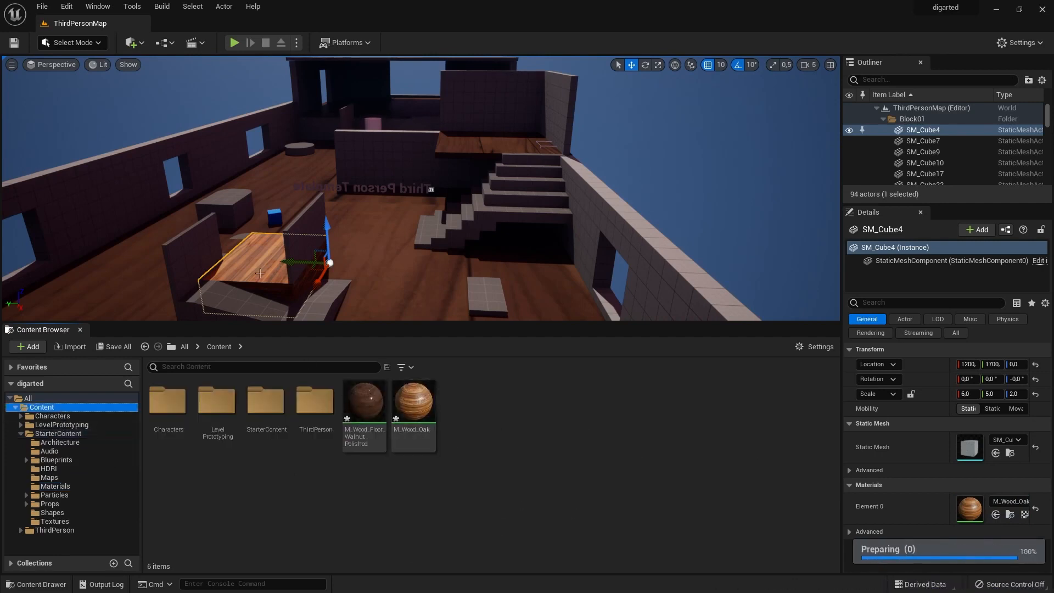
Apply the copied M_Wood_Oak material to the rounded end pieces adjoining the low oak block between the upright panels.
scroll(260, 273, up, 1)
ctrl+click(237, 236)
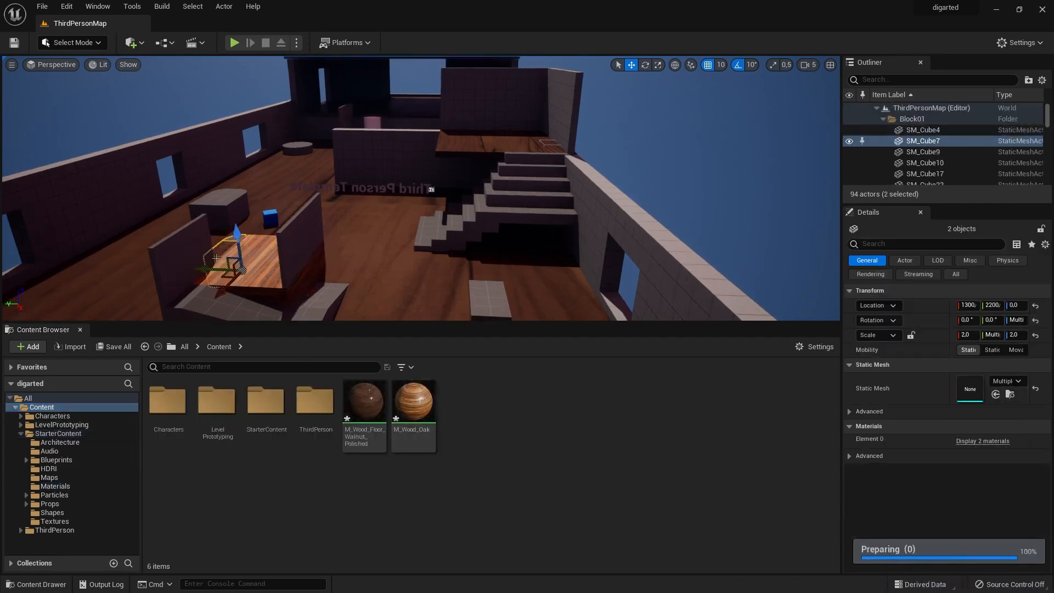
drag(413, 401, 226, 245)
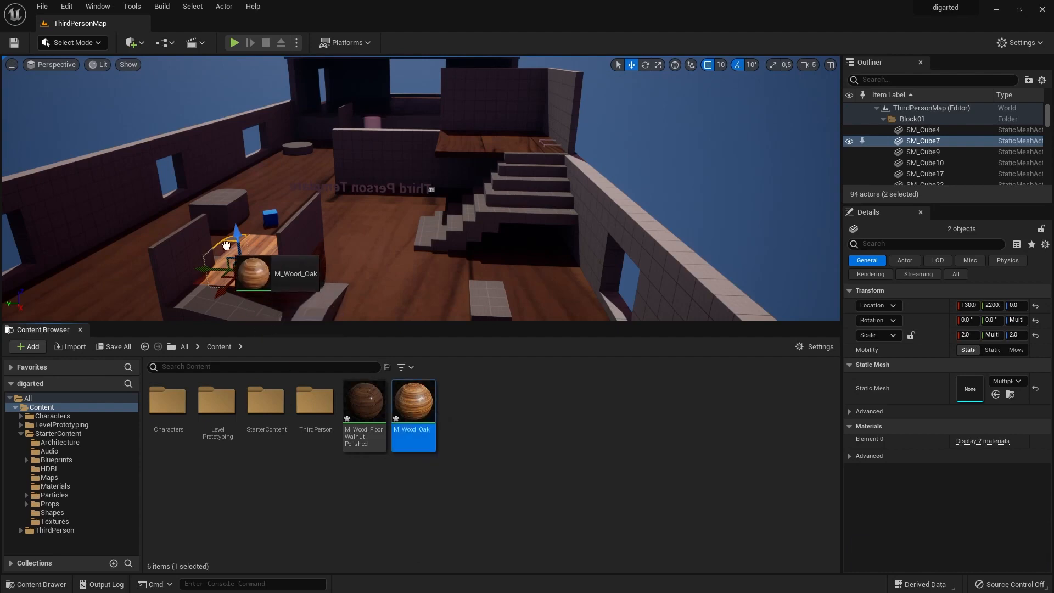
click(286, 256)
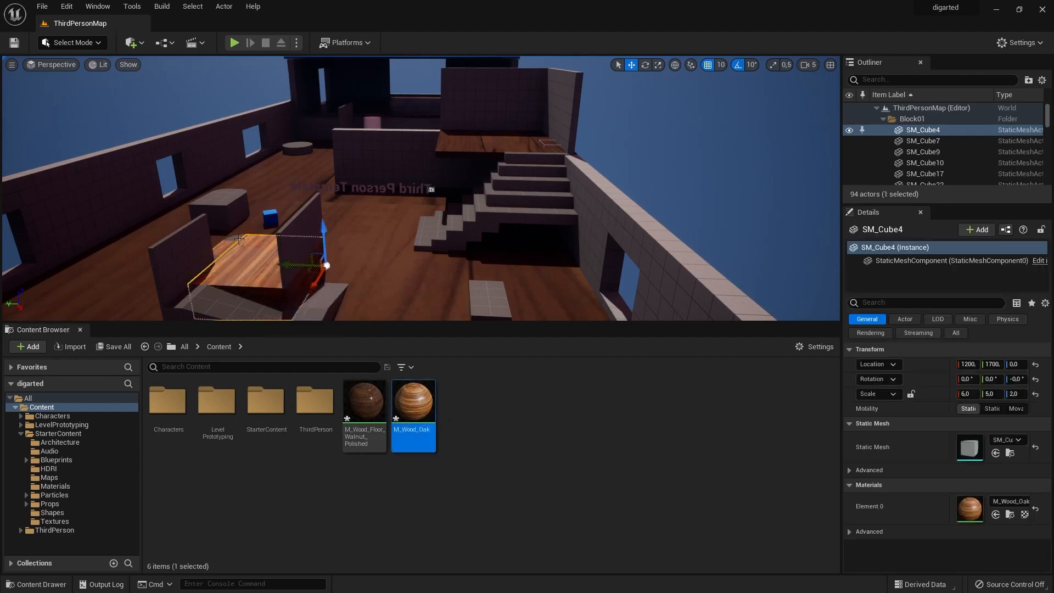
key(a)
right_drag(196, 275, 417, 271)
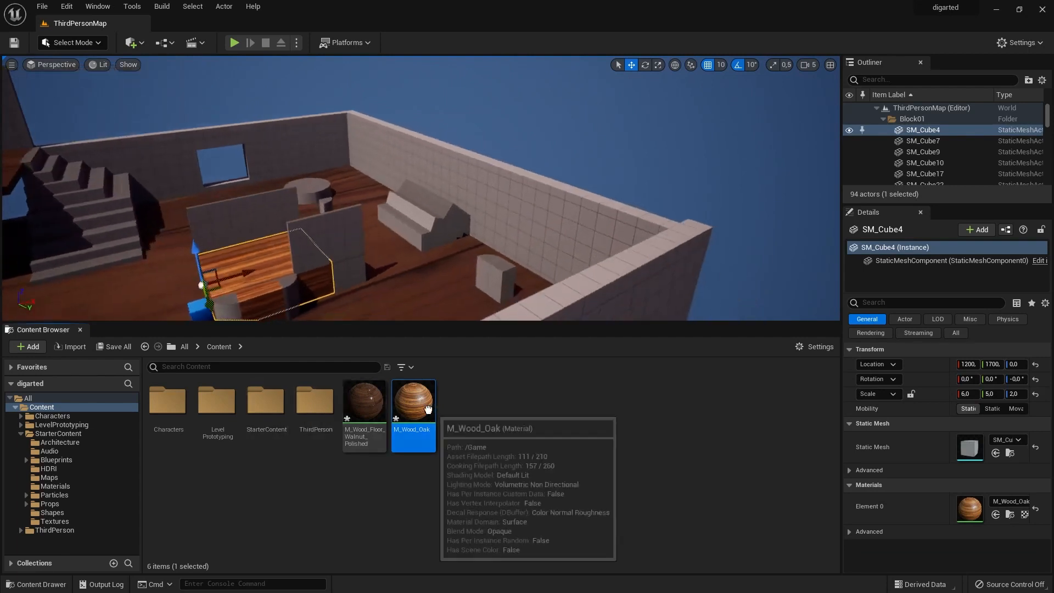
drag(413, 401, 295, 290)
Apply the copied M_Wood_Oak material to every section of the low round platform near the window.
drag(406, 401, 223, 146)
drag(421, 407, 239, 146)
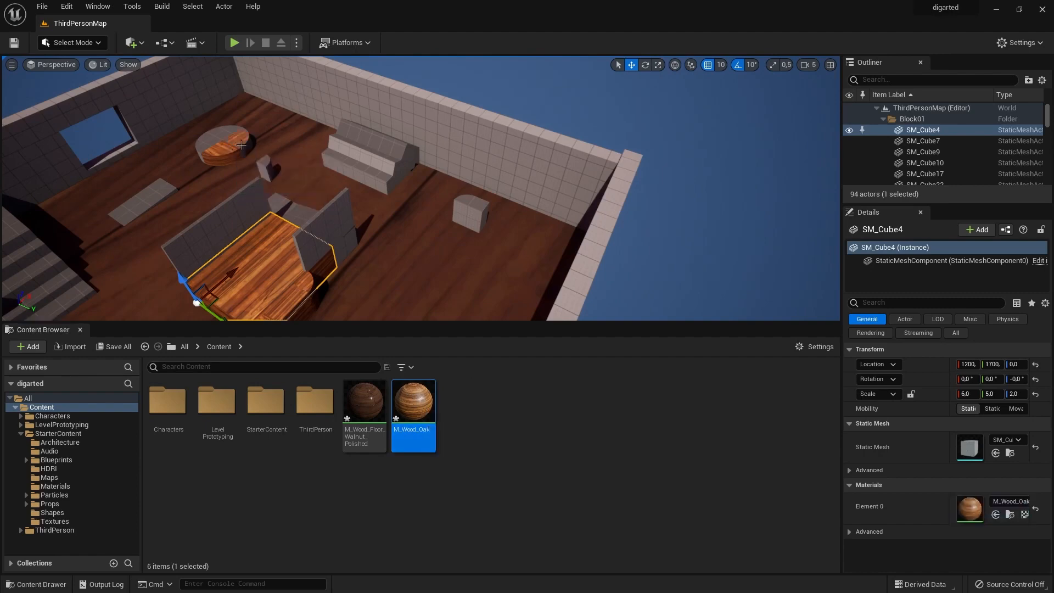
drag(425, 428, 222, 144)
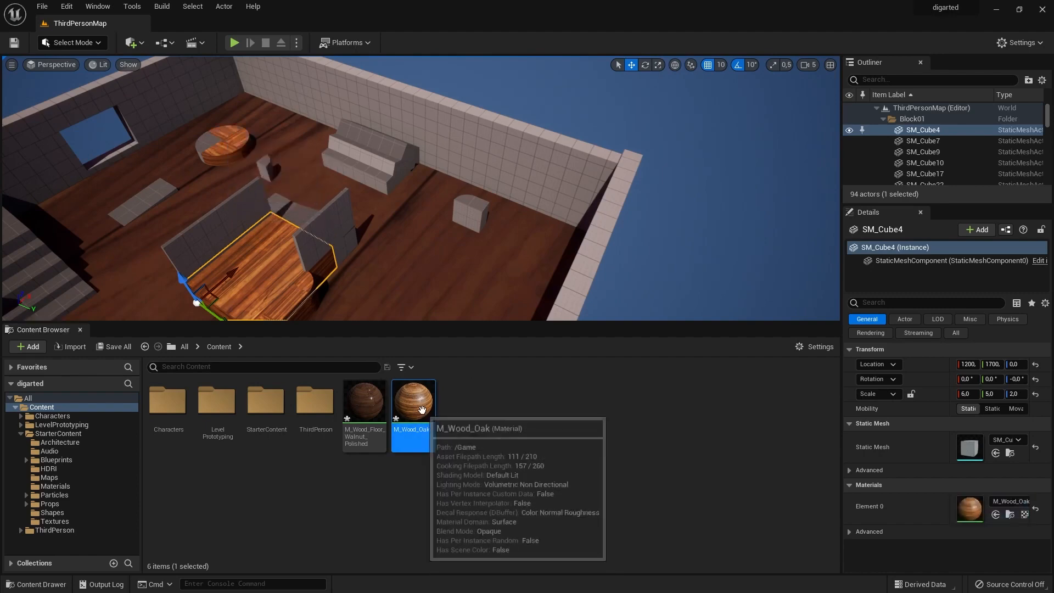
drag(420, 417, 208, 144)
Set the material of wall SM_Cube45 on the raised platform to M_Brick_Clay_Beveled.
alt+drag(205, 189, 397, 242)
right_drag(293, 146, 484, 255)
click(346, 169)
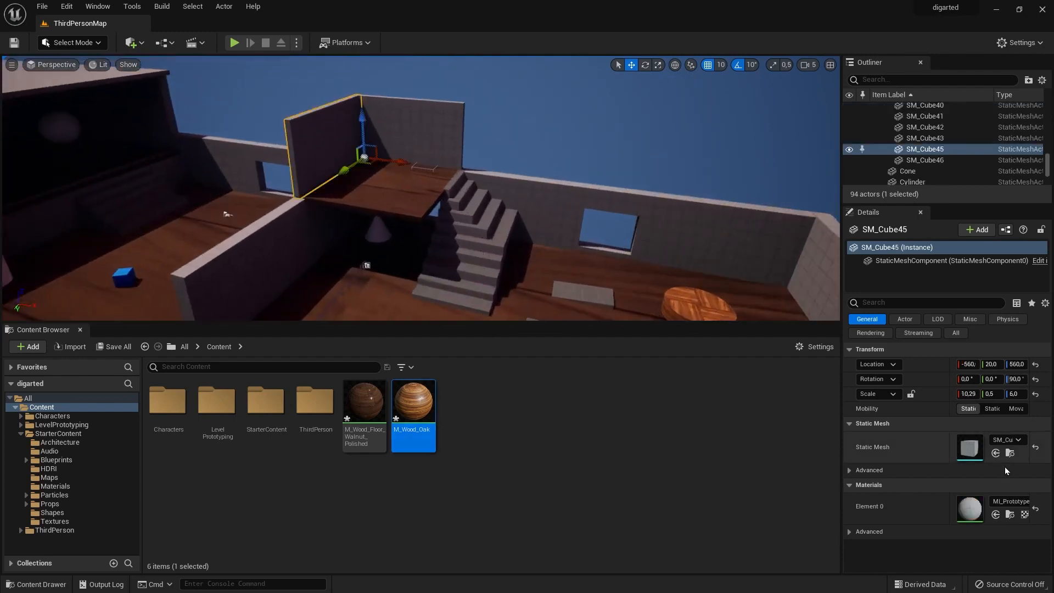
click(1011, 502)
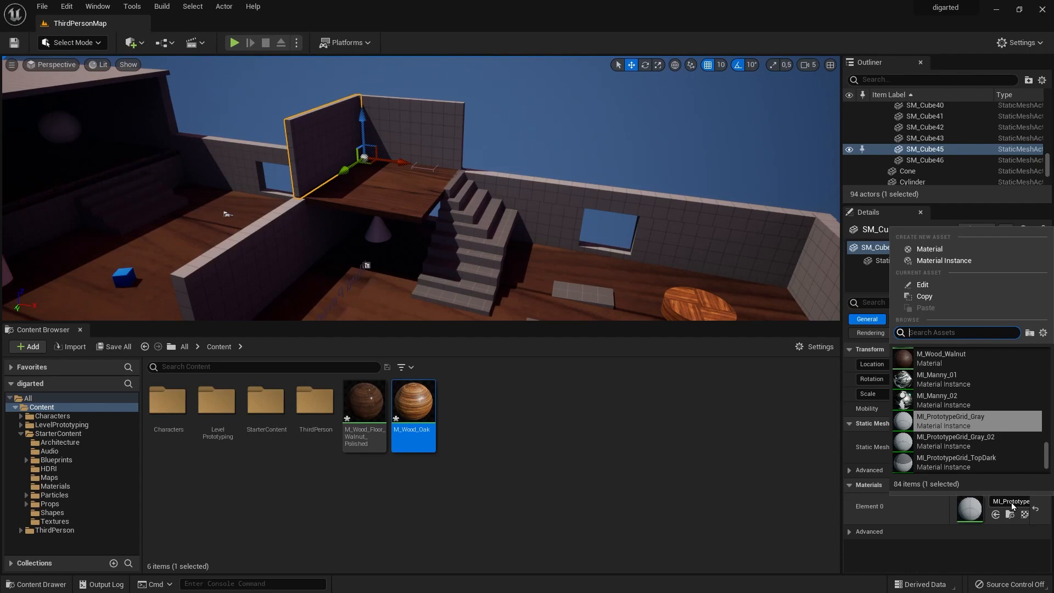
text(brick)
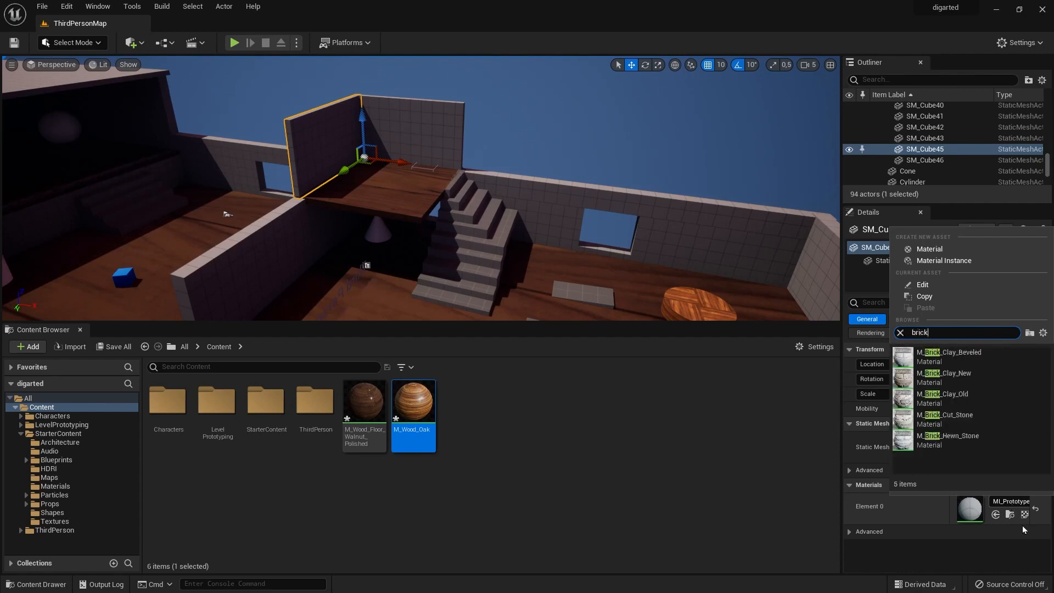
click(980, 354)
right_drag(409, 156, 409, 158)
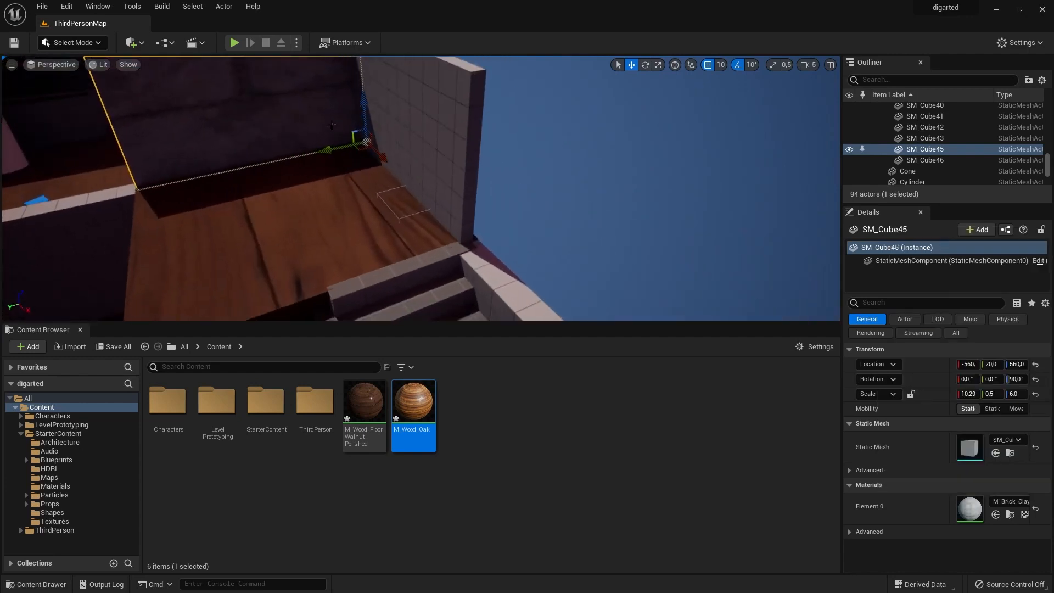
right_drag(328, 117, 277, 60)
mouse_move(293, 181)
right_down()
mouse_move(291, 132)
mouse_move(293, 181)
right_up()
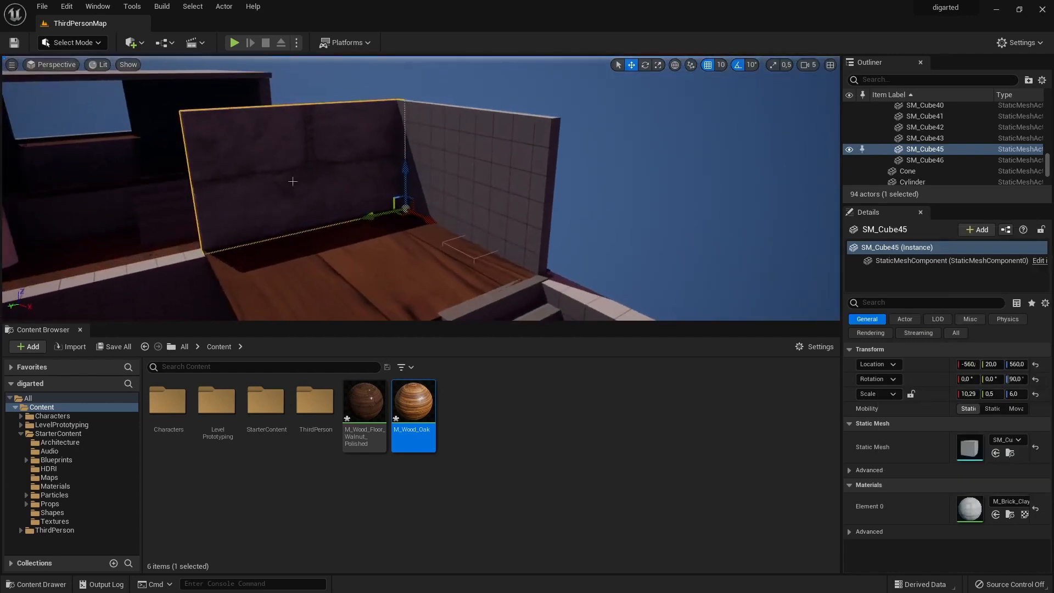
Locate the wall's material in the Starter Content Materials folder and apply M_Concrete_Poured to both walls of the raised platform.
click(1012, 514)
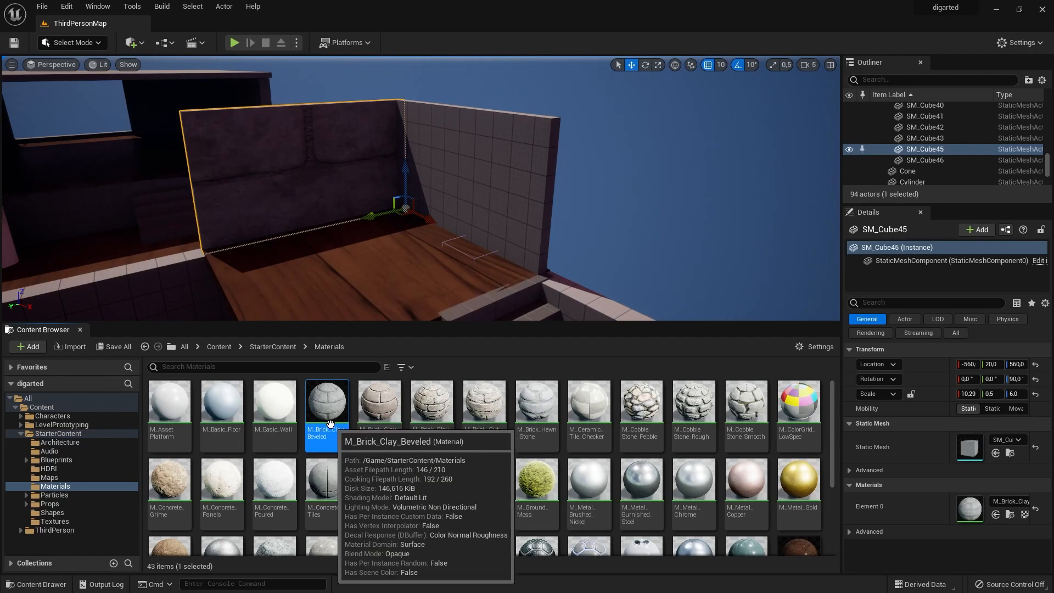
drag(277, 497, 293, 197)
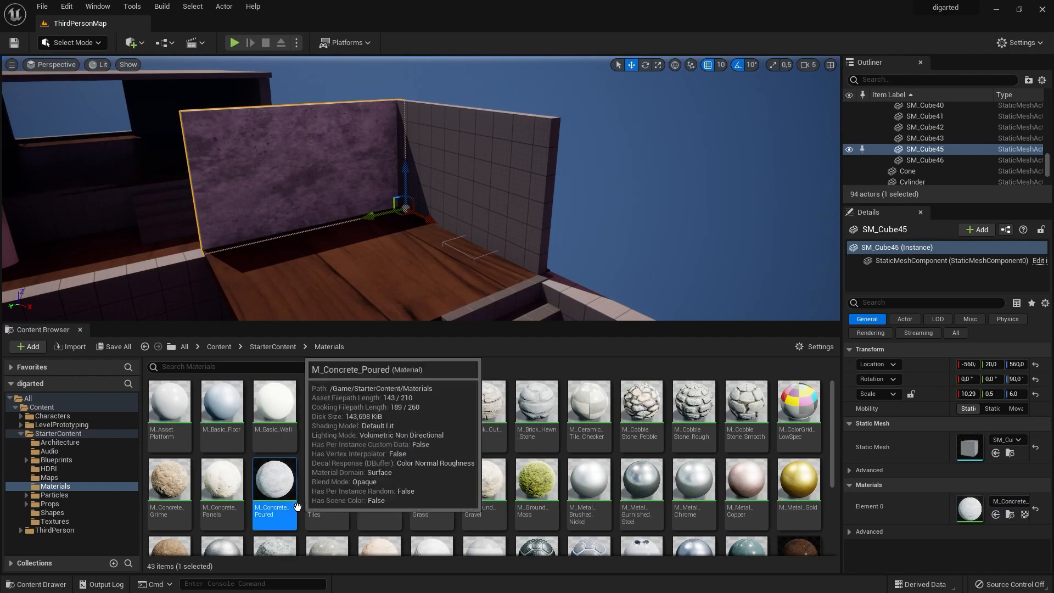
drag(297, 510, 477, 185)
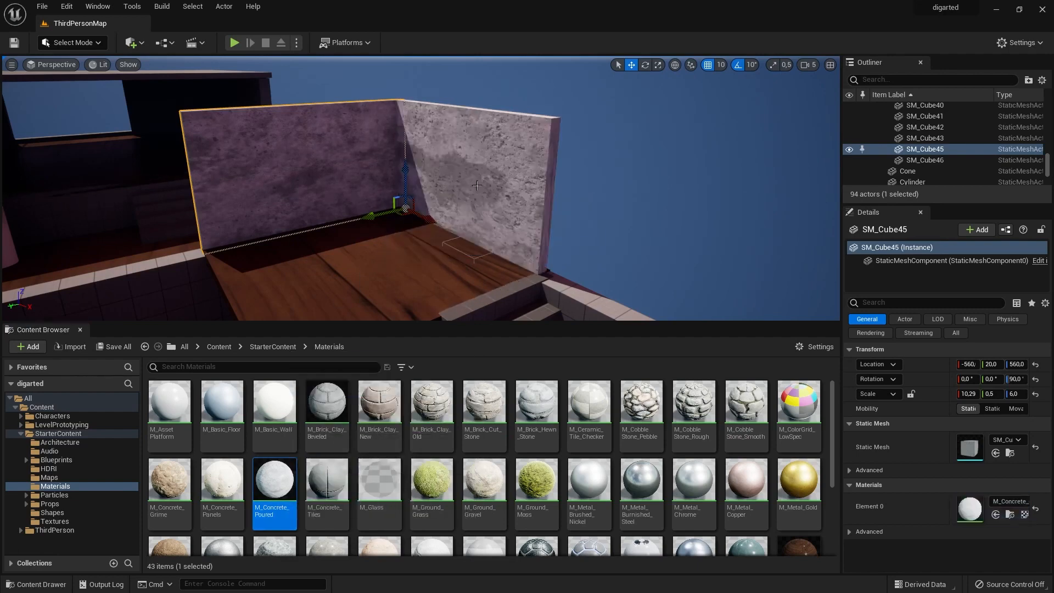
Apply M_Concrete_Poured to the sections of the long outer wall beside the stairs, including those around its window.
scroll(417, 315, down, 6)
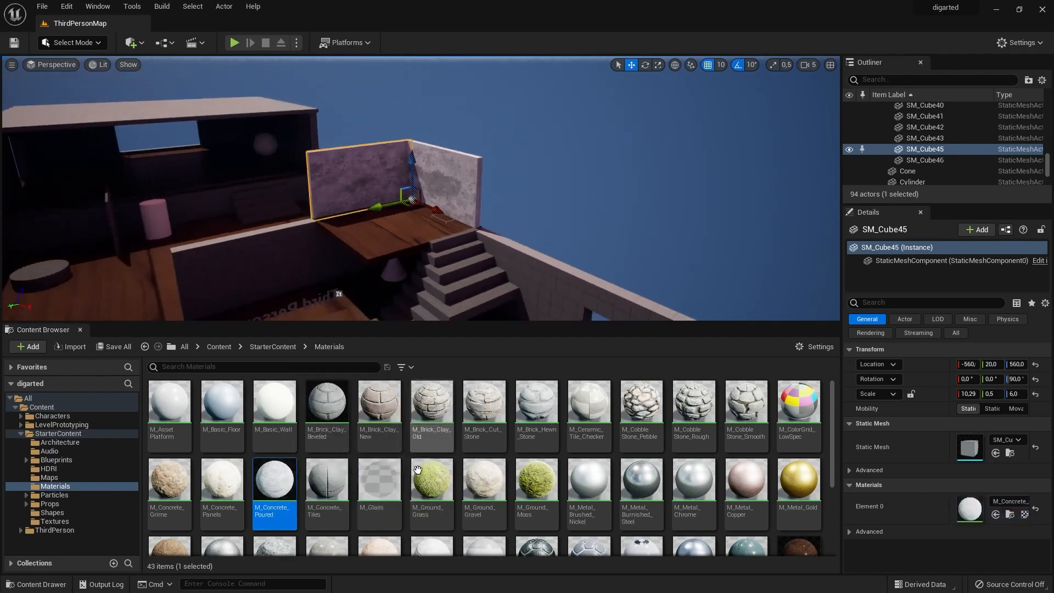
drag(292, 500, 556, 289)
scroll(556, 289, down, 5)
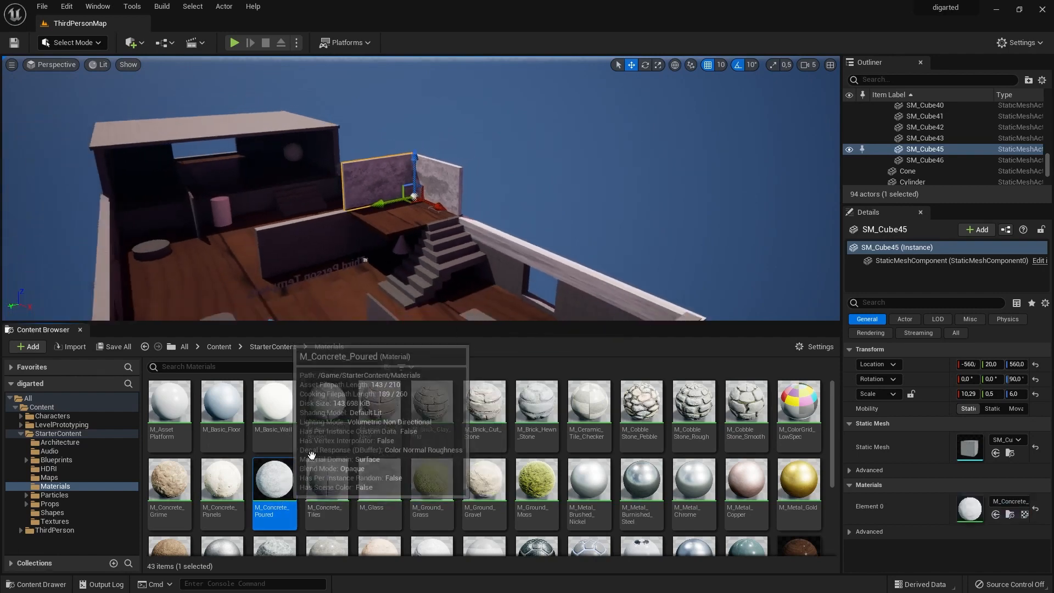
drag(290, 497, 509, 269)
scroll(560, 284, down, 3)
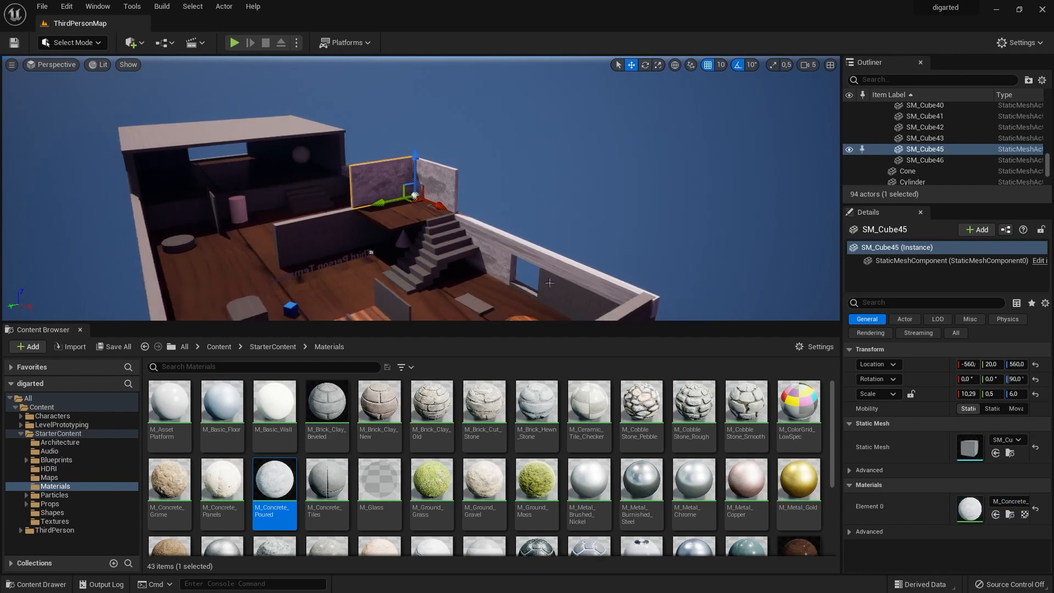
drag(274, 484, 537, 262)
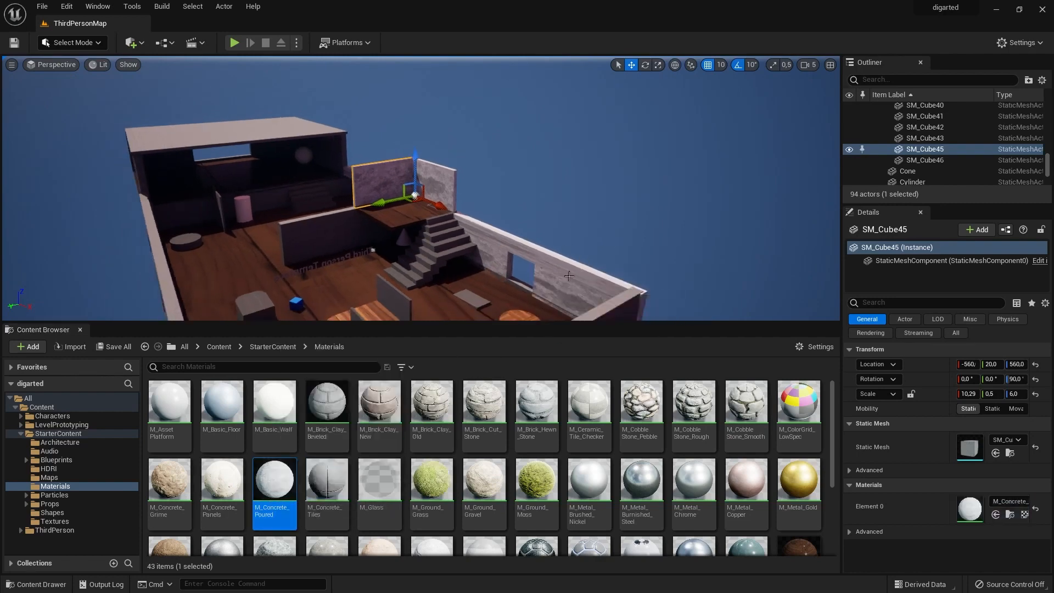
scroll(569, 275, up, 3)
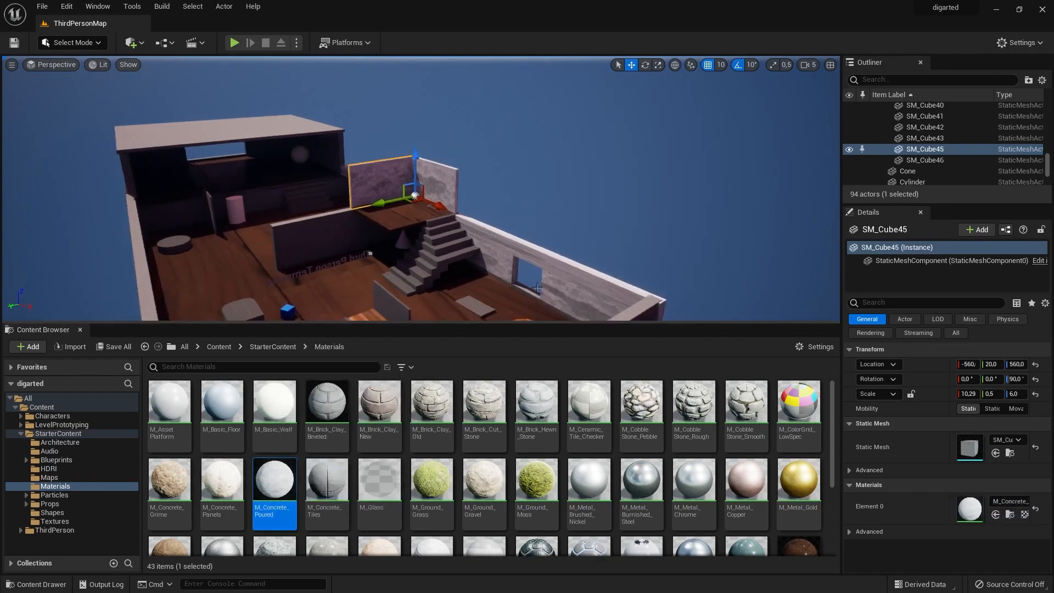
drag(275, 483, 535, 302)
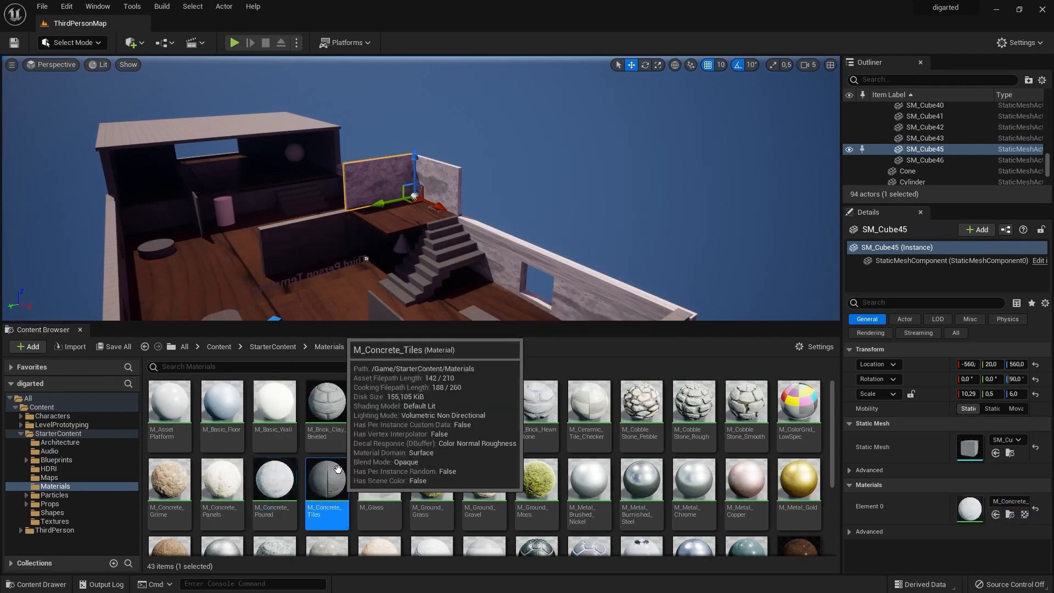
Apply M_Concrete_Poured to further outer wall sections and the far room's exterior wall SM_Cube36, undoing the accidental actor creation.
drag(275, 483, 112, 274)
right_drag(275, 220, 384, 219)
drag(274, 483, 429, 244)
scroll(116, 234, up, 2)
drag(274, 483, 467, 197)
drag(467, 198, 467, 199)
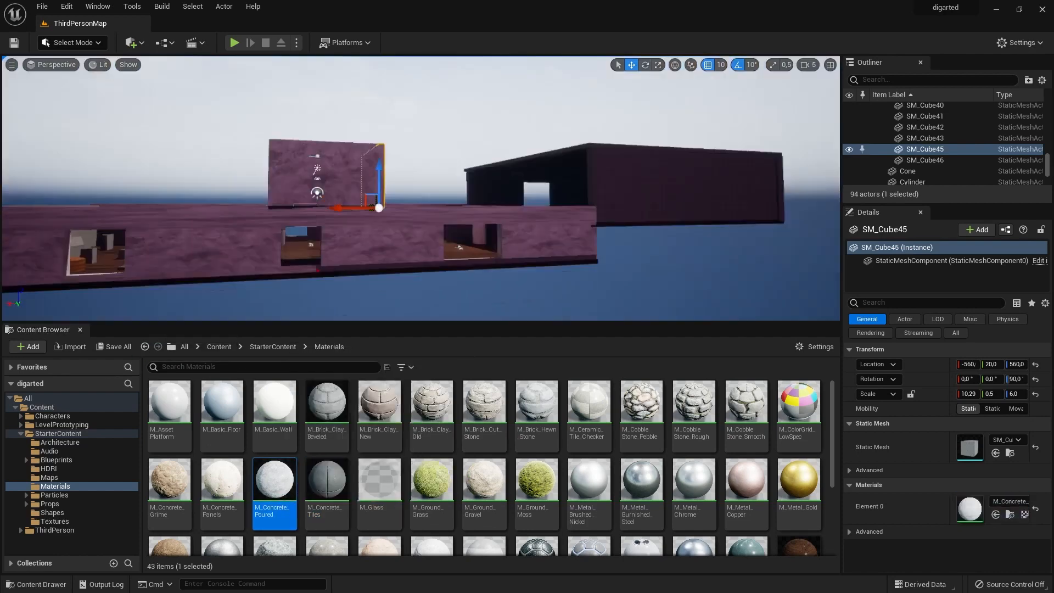
drag(274, 483, 463, 265)
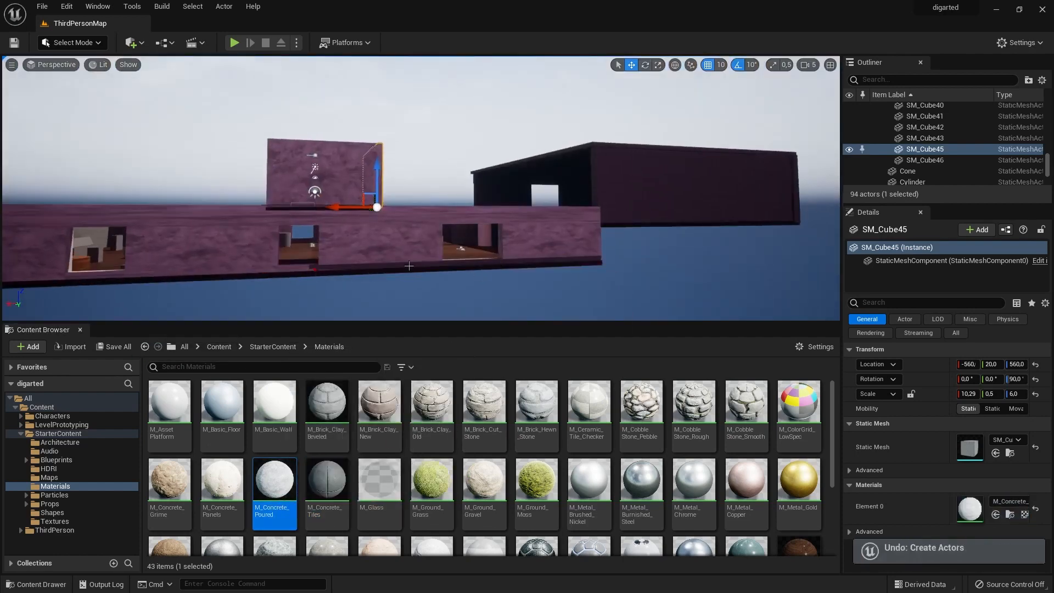
drag(274, 483, 692, 181)
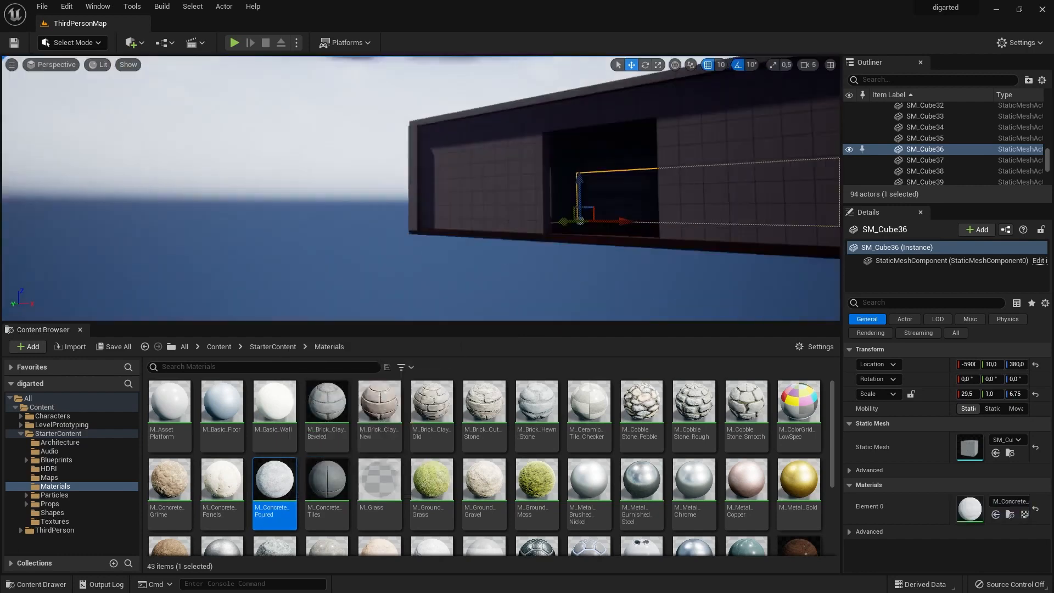
Apply M_Concrete_Poured to the remaining sections of the opposite long outer wall with the three windows.
right_drag(494, 187, 549, 252)
drag(277, 494, 318, 200)
drag(291, 510, 577, 257)
drag(286, 508, 532, 267)
right_drag(531, 267, 483, 263)
drag(275, 483, 572, 289)
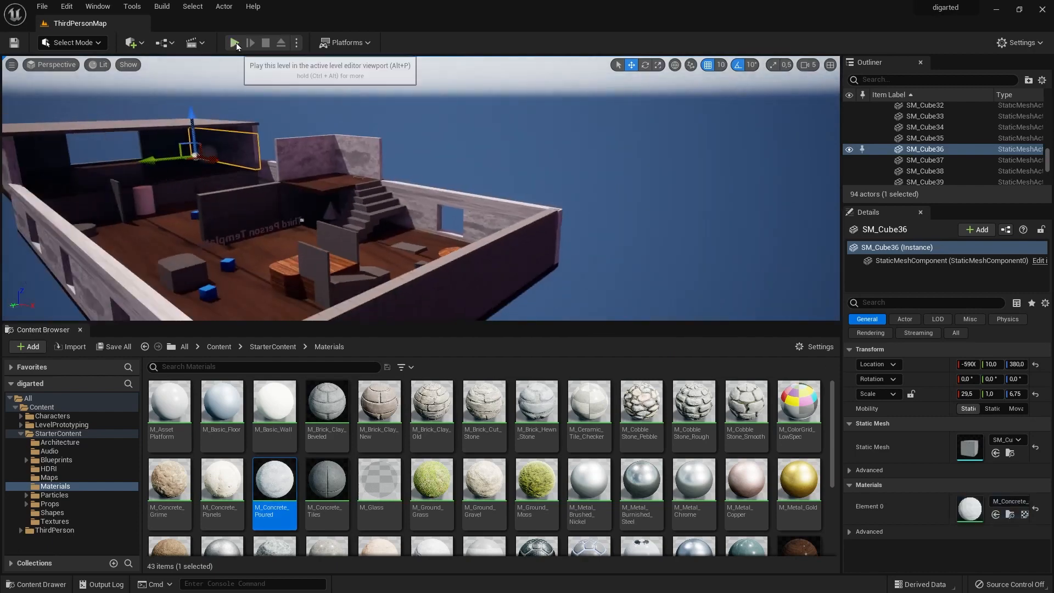
Play the level, walk the character through the rooms to check the new materials, and stop the play session.
key(alt+p)
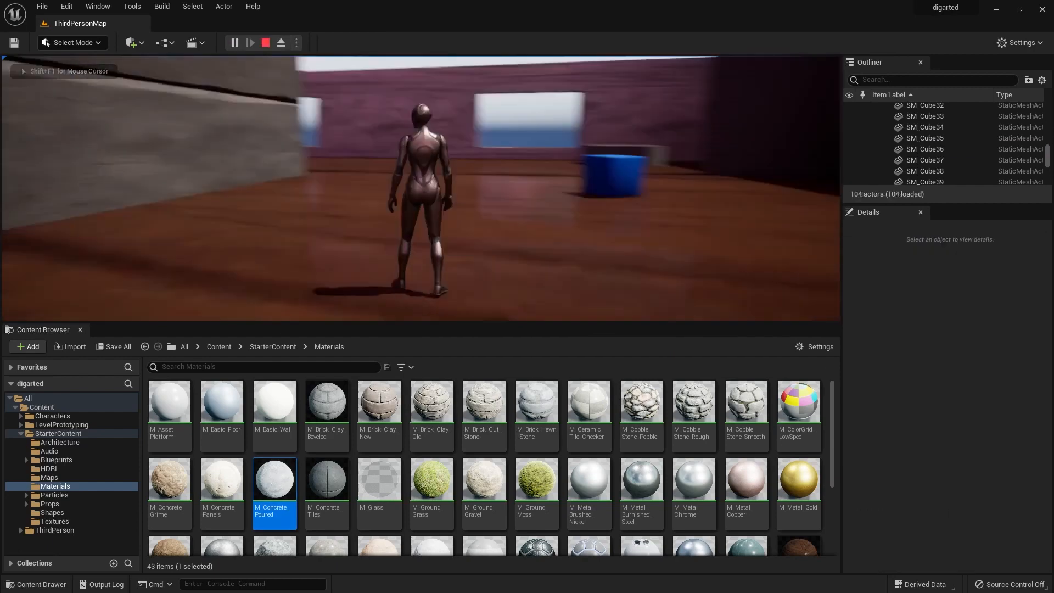
key(w)
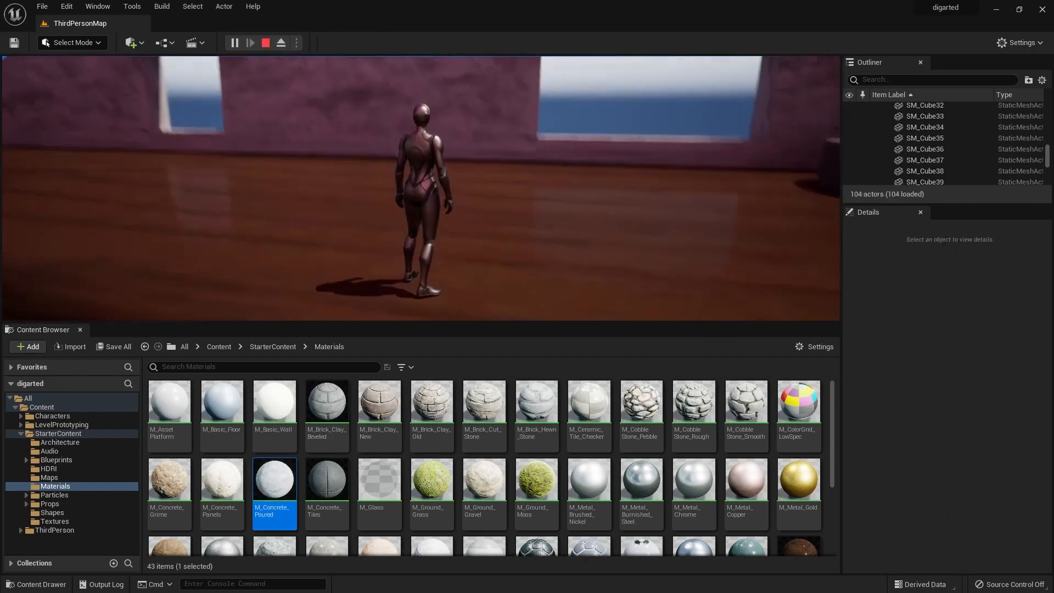
key(w)
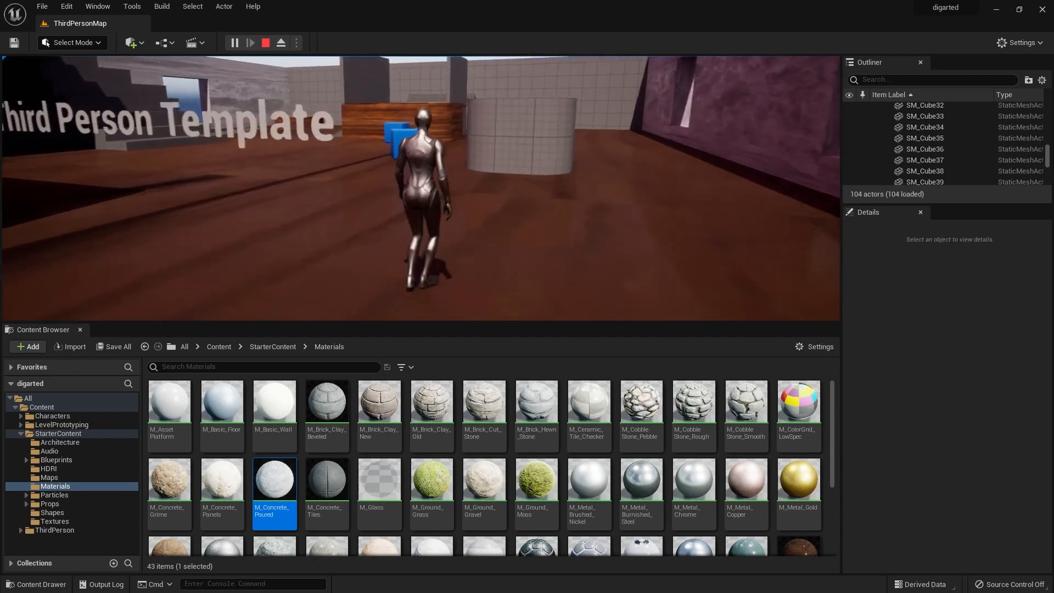
key(Escape)
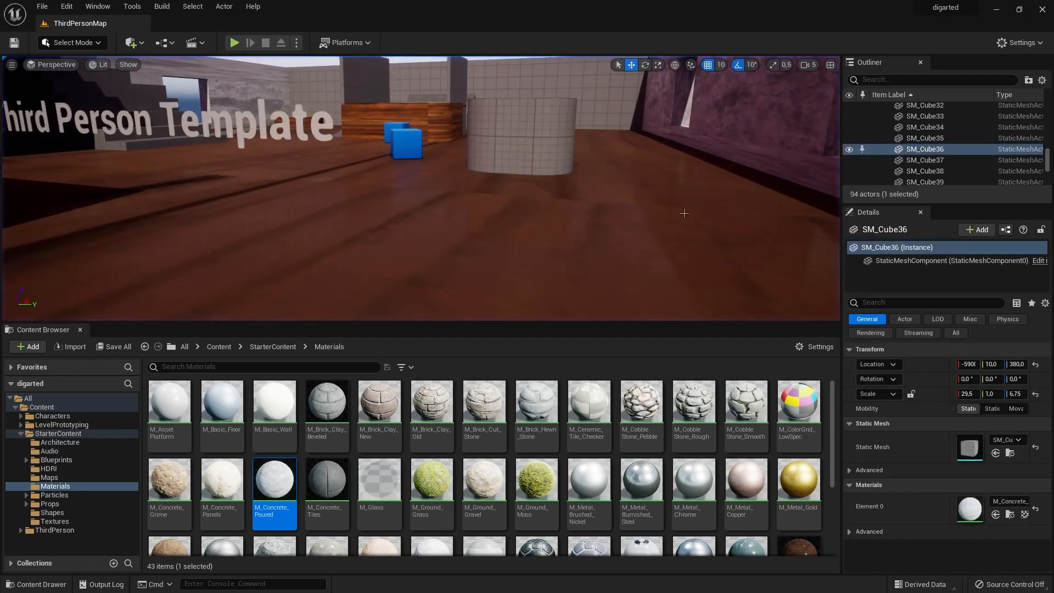
Select the low wall strips beneath the long wall's windows, including SM_Cube20 and SM_Cube3, and examine where they meet the floor.
key(d)
right_drag(649, 213, 686, 247)
click(639, 246)
key(d)
key(s)
click(261, 205)
click(258, 191)
ctrl+click(440, 230)
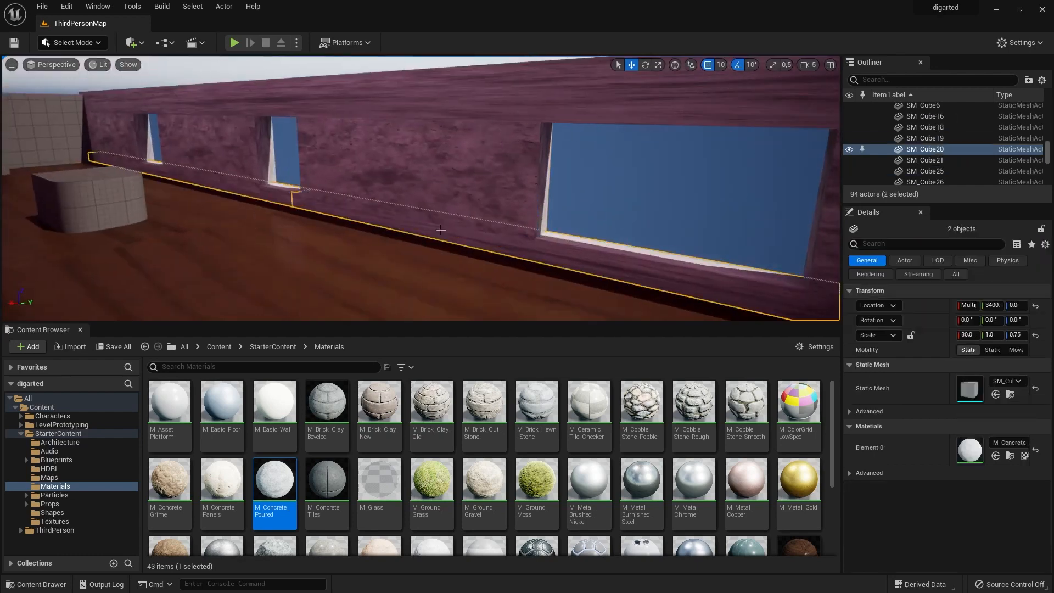
key(s)
right_drag(441, 230, 464, 232)
click(463, 231)
click(312, 191)
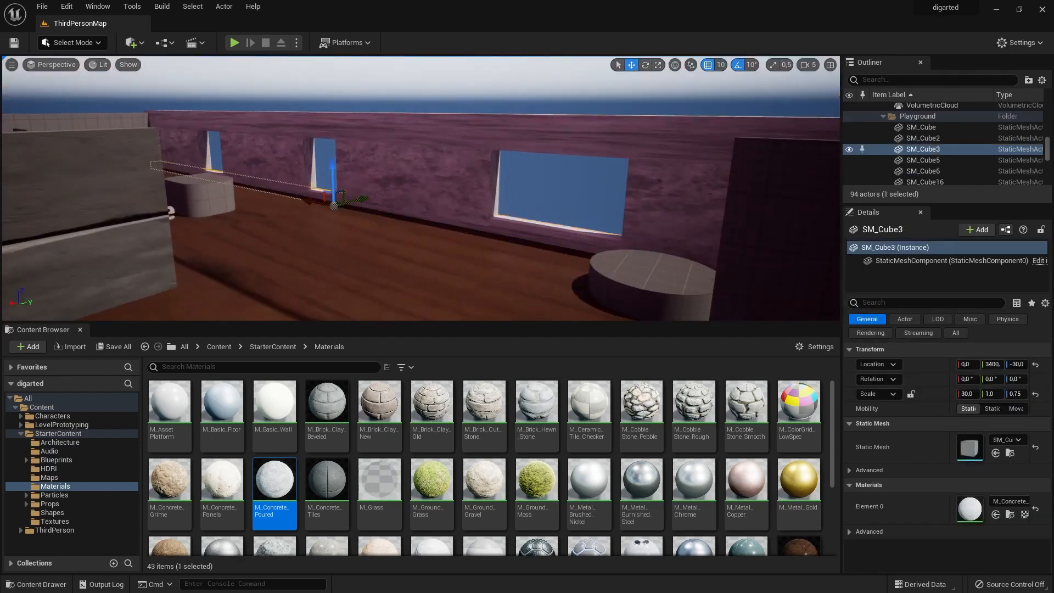
Select the wall panel between two windows, SM_Cube26, and examine how it joins the strip below.
right_drag(312, 191, 313, 192)
key(s)
click(429, 205)
click(637, 124)
key(w)
right_drag(638, 123, 492, 210)
click(492, 210)
drag(527, 210, 525, 213)
key(w)
drag(525, 213, 523, 200)
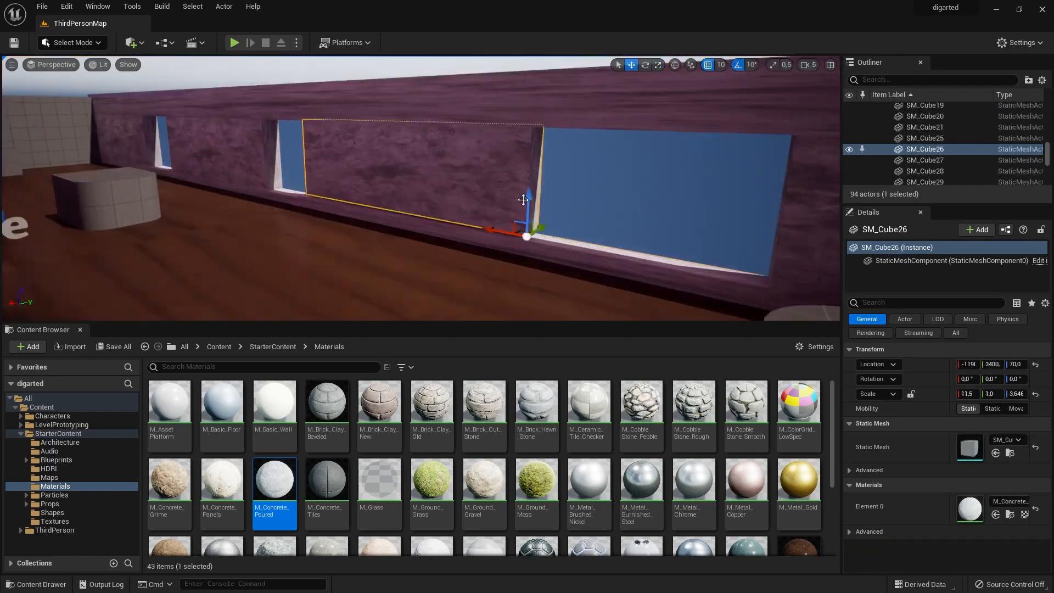
Examine the pieces of the stairs-side outer wall from outside, including the long horizontal section SM_Cube42.
click(620, 184)
right_drag(620, 184, 406, 192)
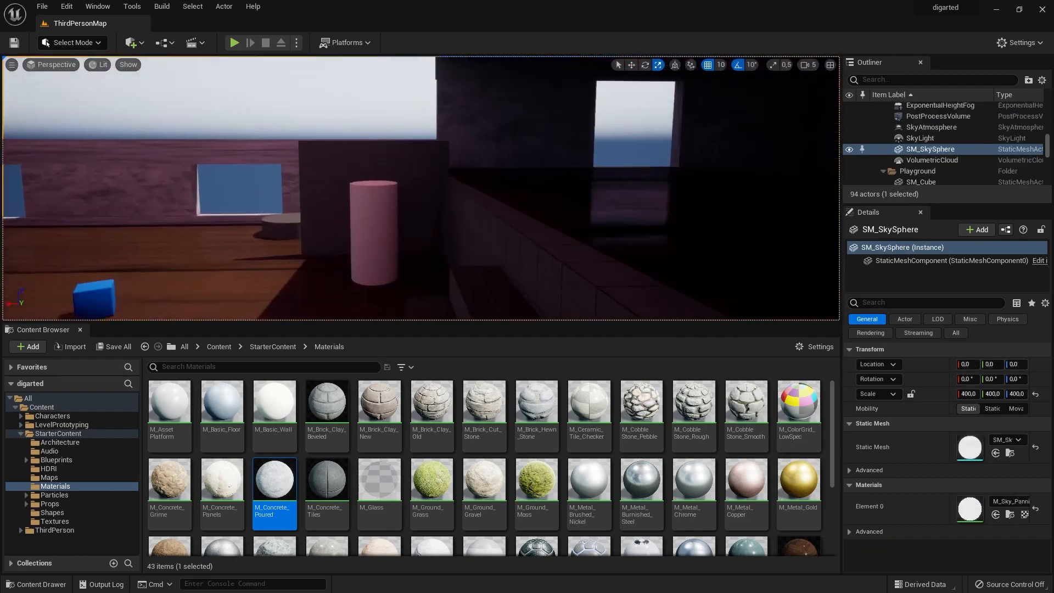
click(189, 227)
key(w)
right_drag(189, 226, 110, 219)
key(s)
click(293, 213)
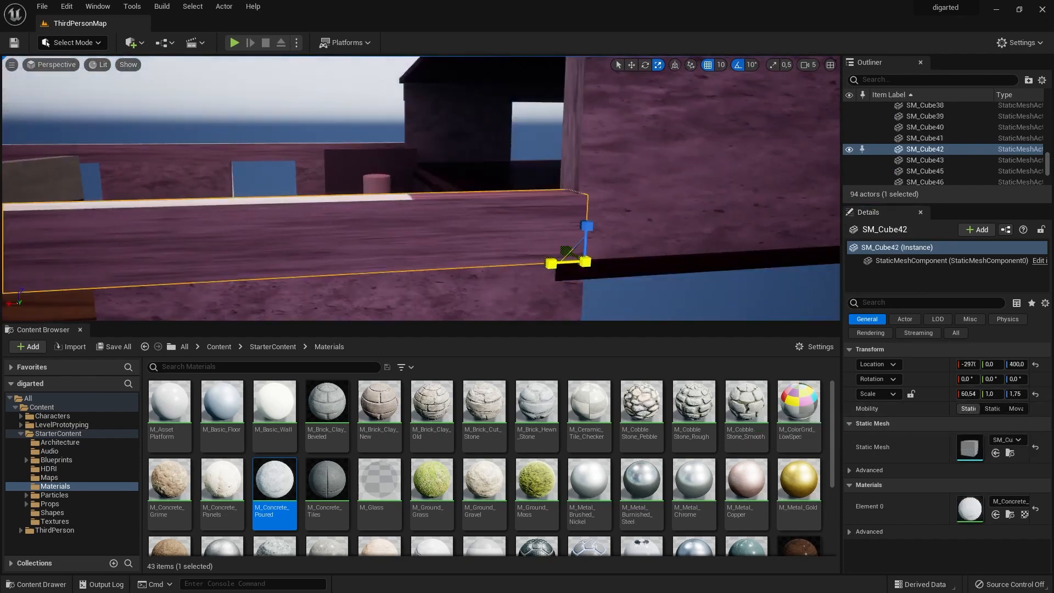
key(w)
click(576, 271)
key(s)
Examine the low wall strip SM_Cube2 beneath the window beside the stairs at close range.
right_drag(547, 216, 547, 216)
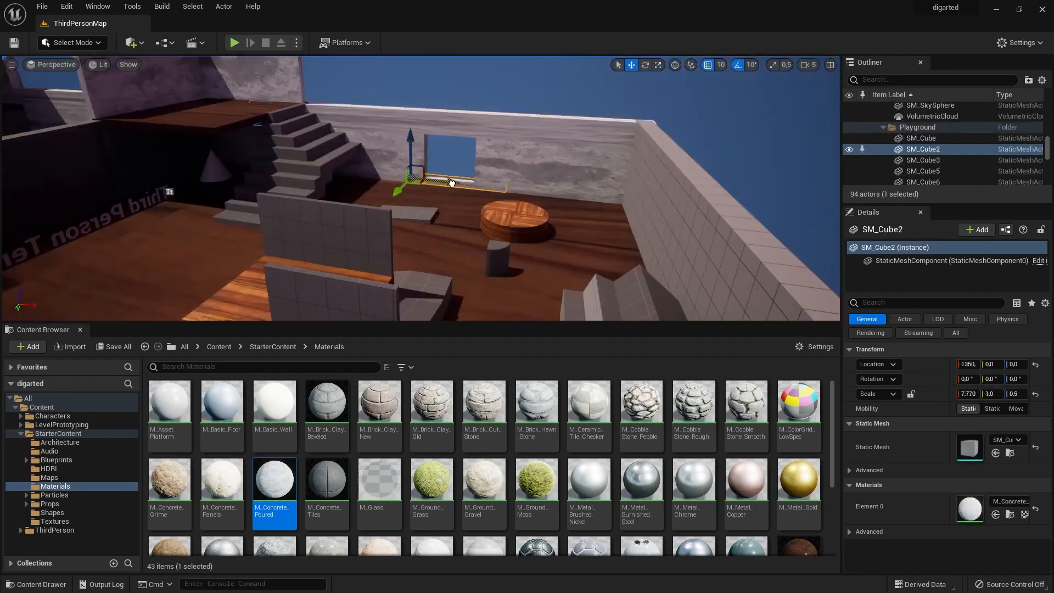
drag(451, 183, 468, 185)
scroll(482, 160, up, 5)
right_drag(665, 195, 665, 195)
click(549, 143)
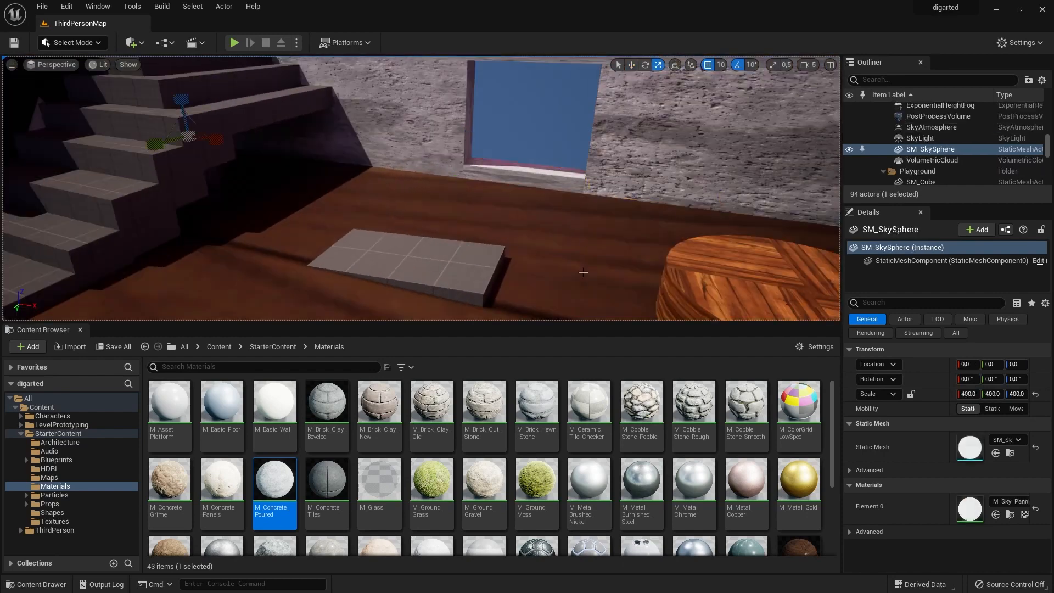
Try M_Concrete_Poured and M_Brick_Clay_Old on the upright panel SM_Cube57 standing on the oak block.
scroll(582, 256, down, 6)
scroll(576, 180, down, 4)
drag(277, 486, 249, 255)
drag(431, 404, 333, 249)
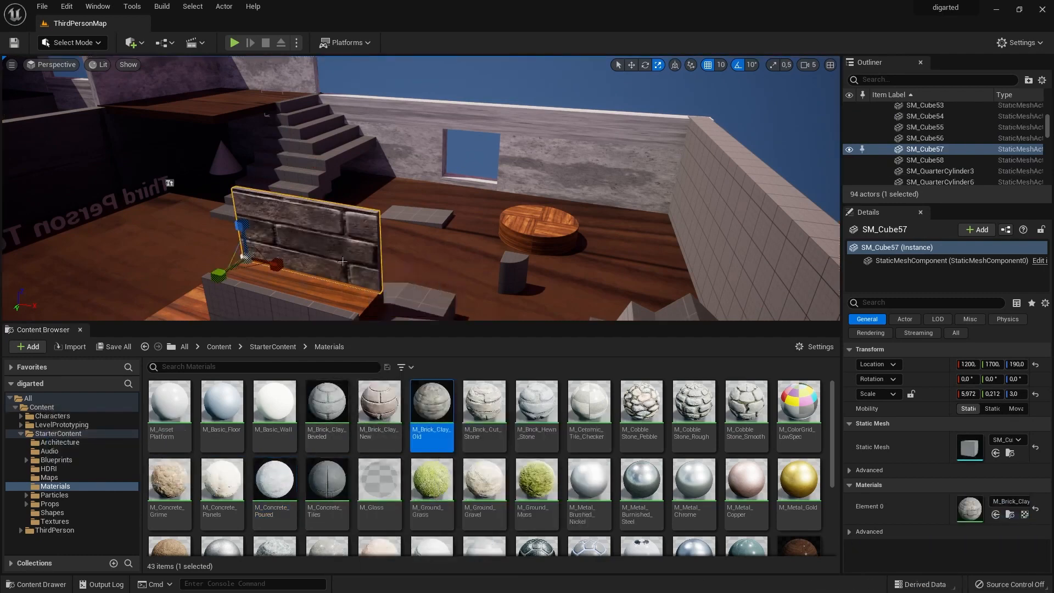
scroll(342, 262, up, 4)
right_drag(244, 296, 275, 282)
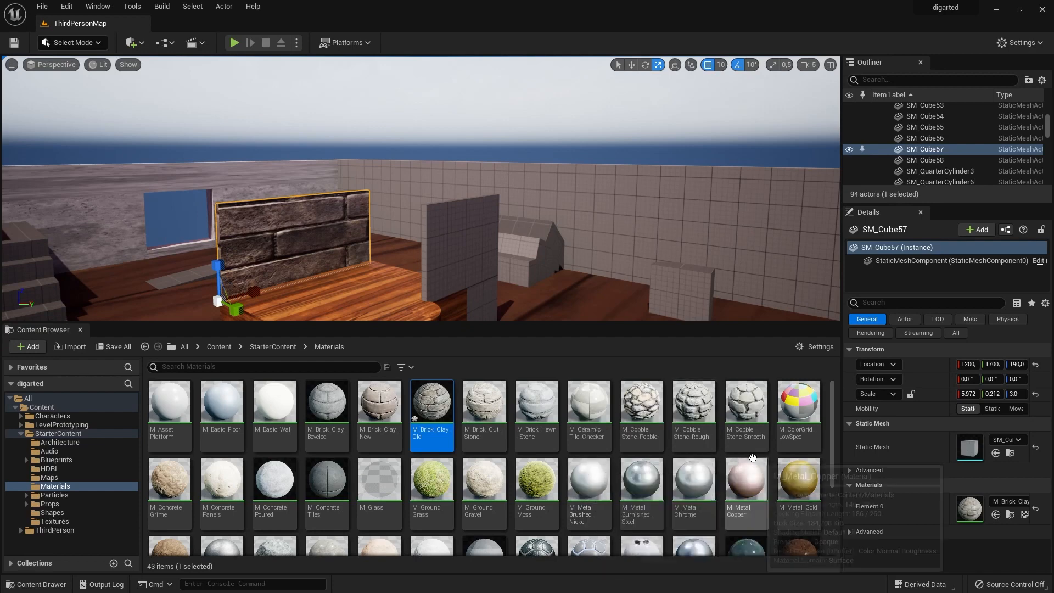
Apply M_Metal_Brushed_Nickel to the upright panel SM_Cube57 and M_Metal_Steel to the neighbouring panel SM_Cube56.
click(579, 489)
drag(582, 478, 284, 237)
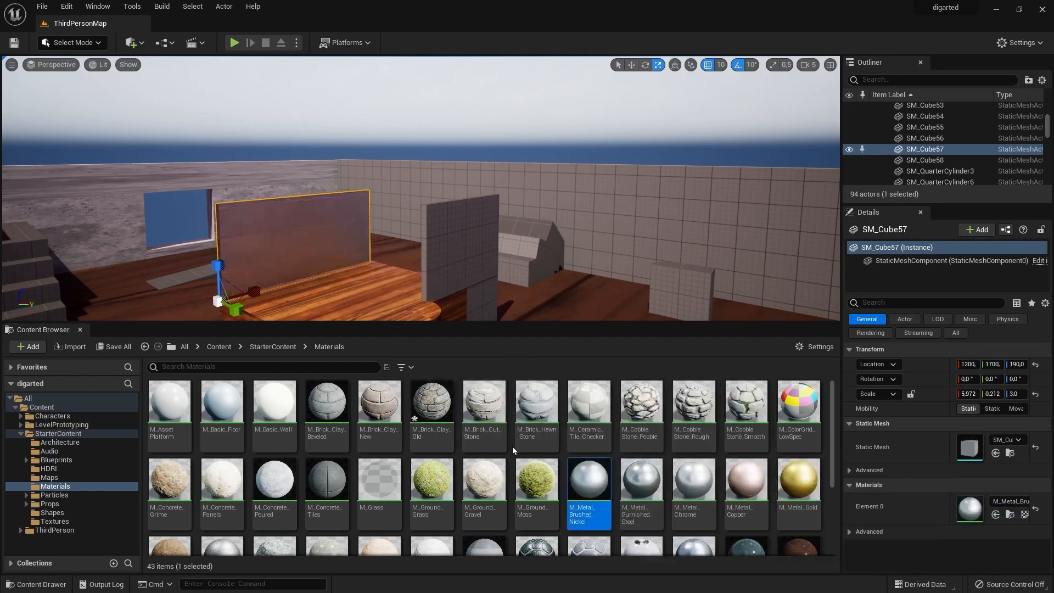
scroll(512, 446, down, 2)
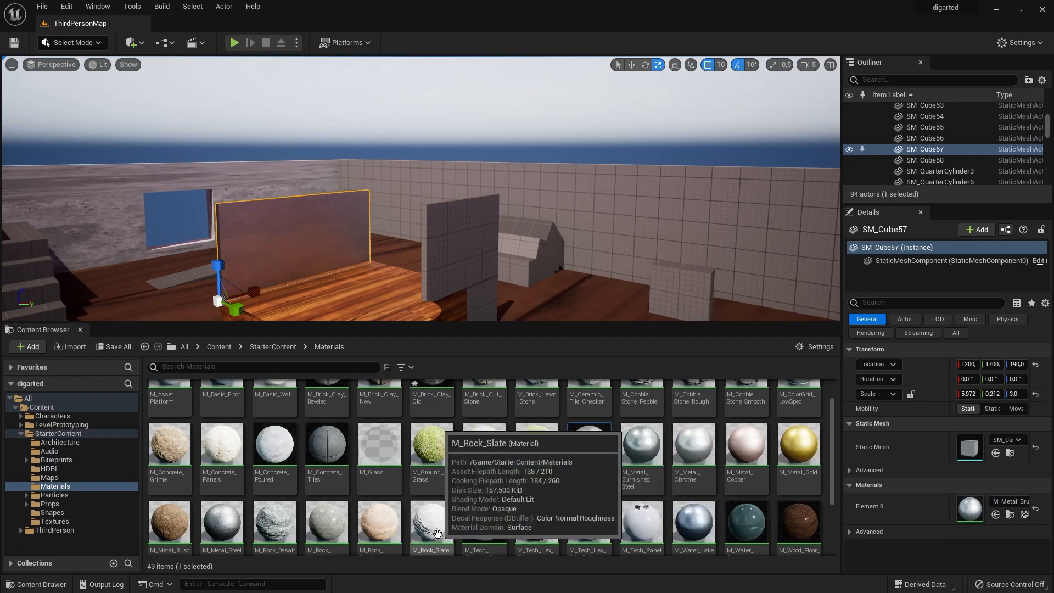
drag(222, 522, 443, 259)
Try M_Wood_Floor_Walnut_Polished on the grey block beneath the steel panel, and finish it with M_Wood_Oak.
scroll(541, 250, down, 5)
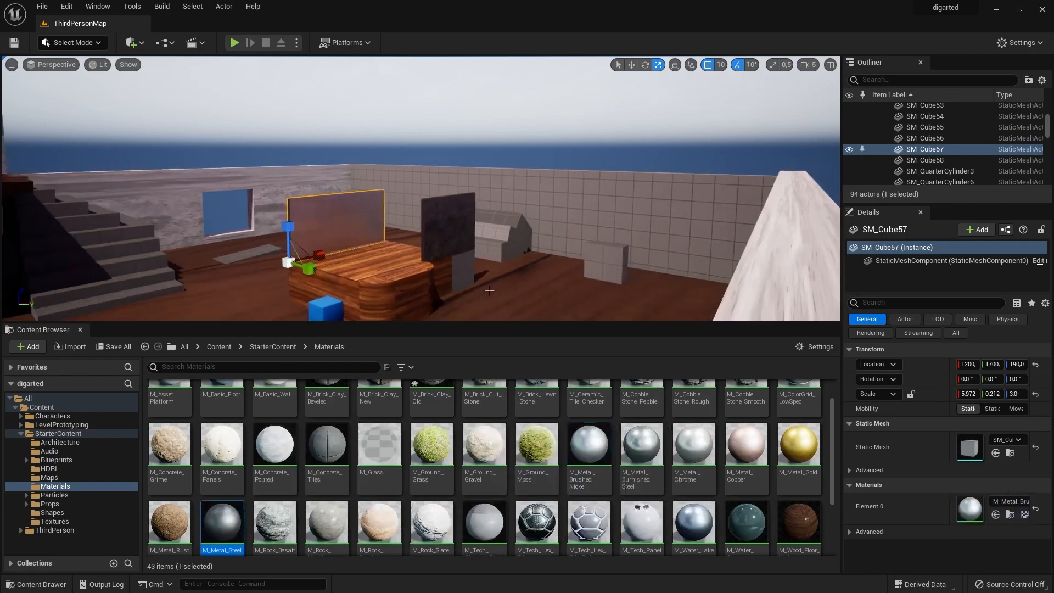
drag(790, 528, 462, 274)
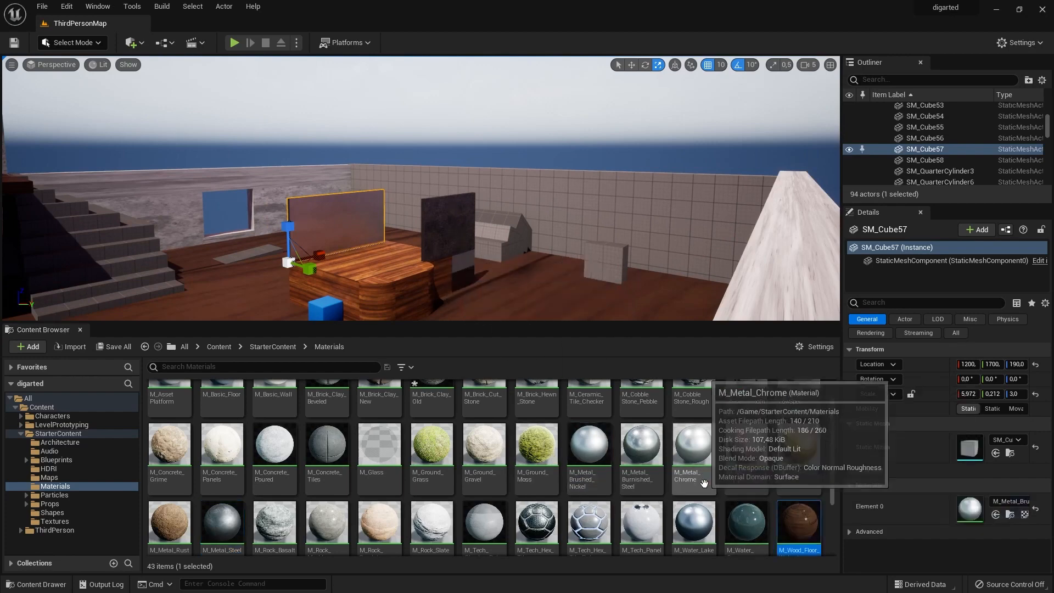
scroll(669, 477, down, 3)
drag(228, 502, 369, 467)
drag(212, 517, 518, 316)
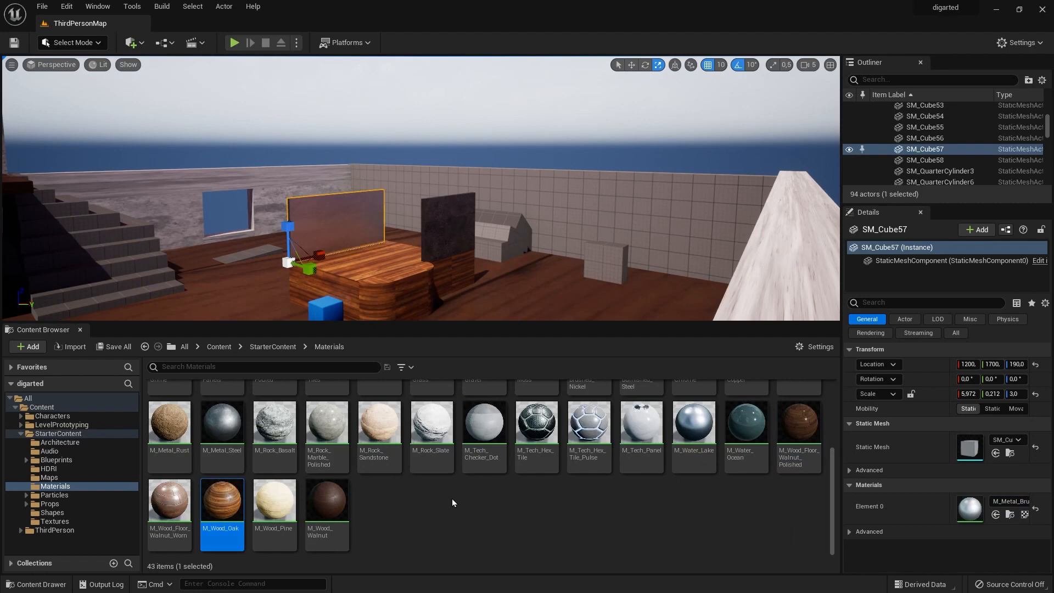
Locate the material used by steel panel SM_Cube56 and copy M_Metal_Steel into the Content folder.
click(452, 211)
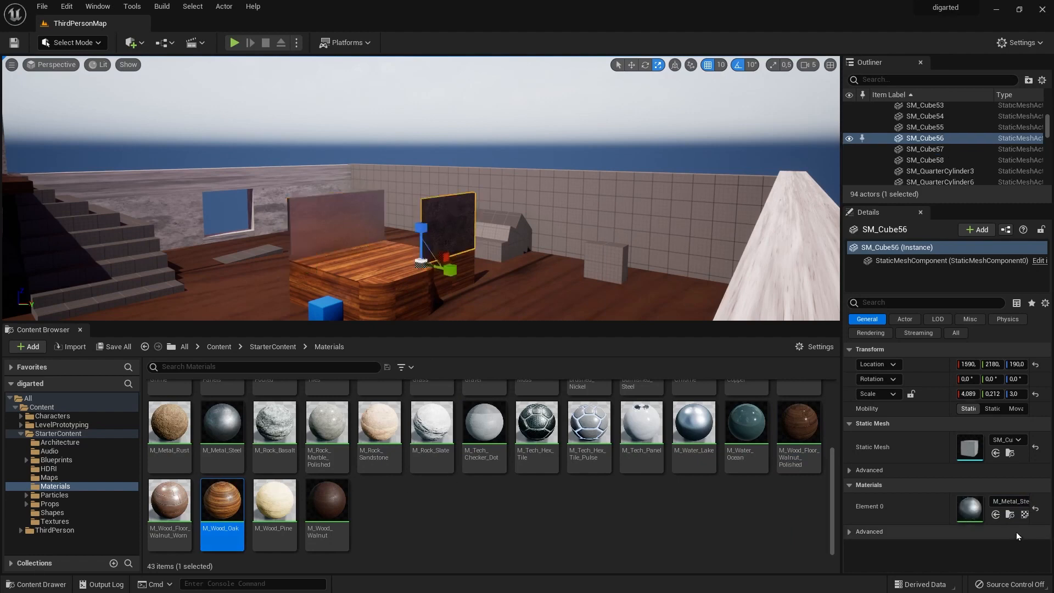
click(1010, 514)
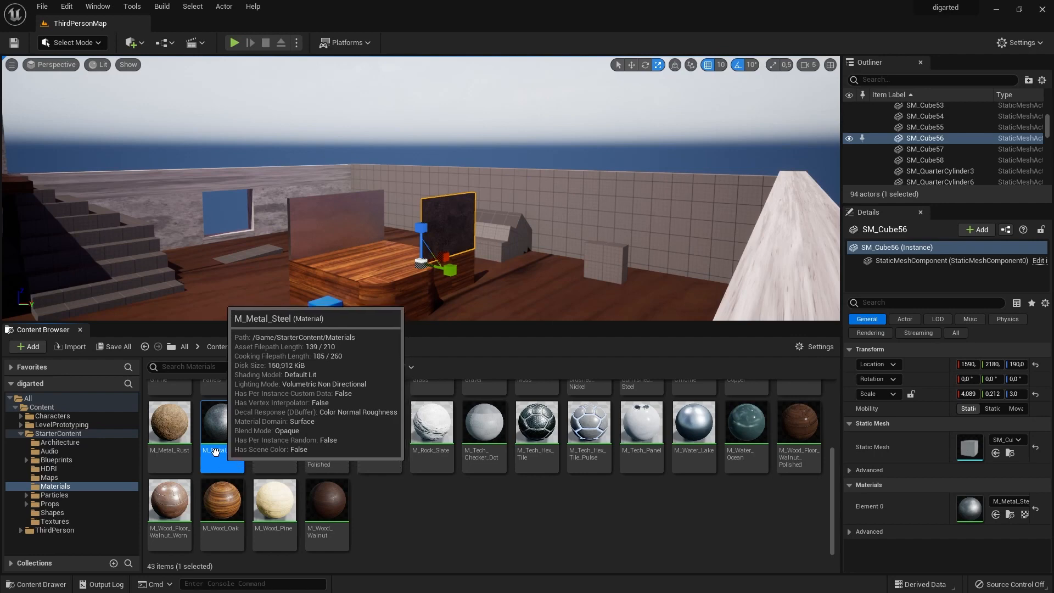
drag(225, 449, 53, 407)
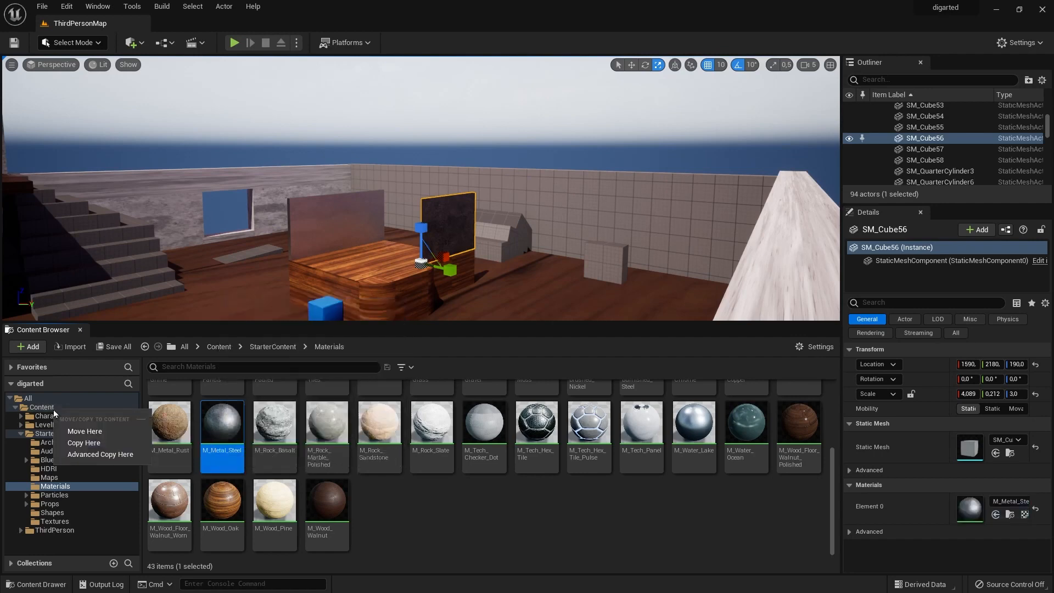
click(92, 445)
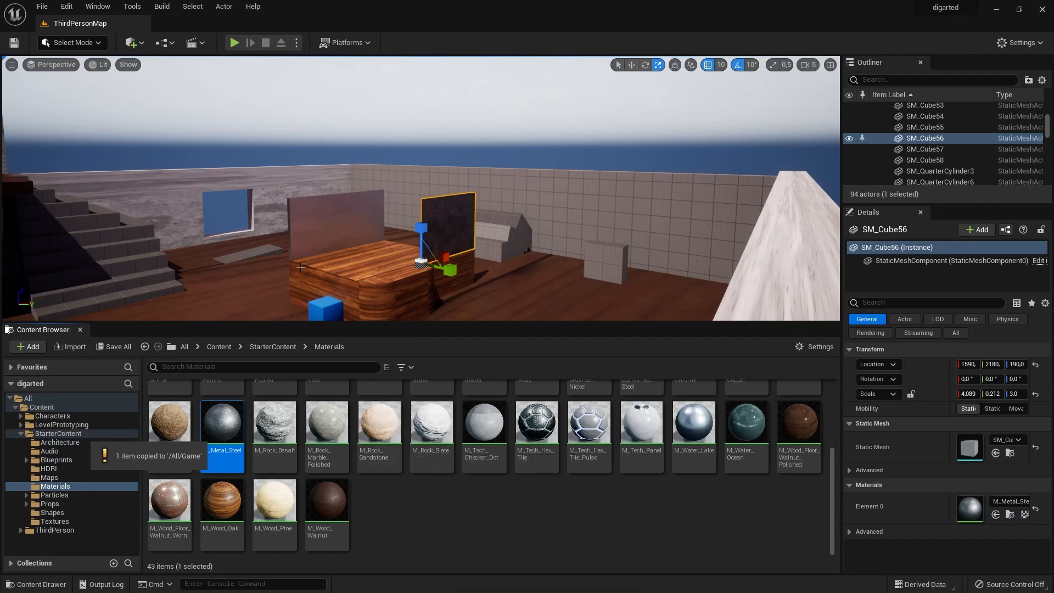
Locate the material used by panel SM_Cube57 and copy M_Metal_Brushed_Nickel into the Content folder.
click(339, 233)
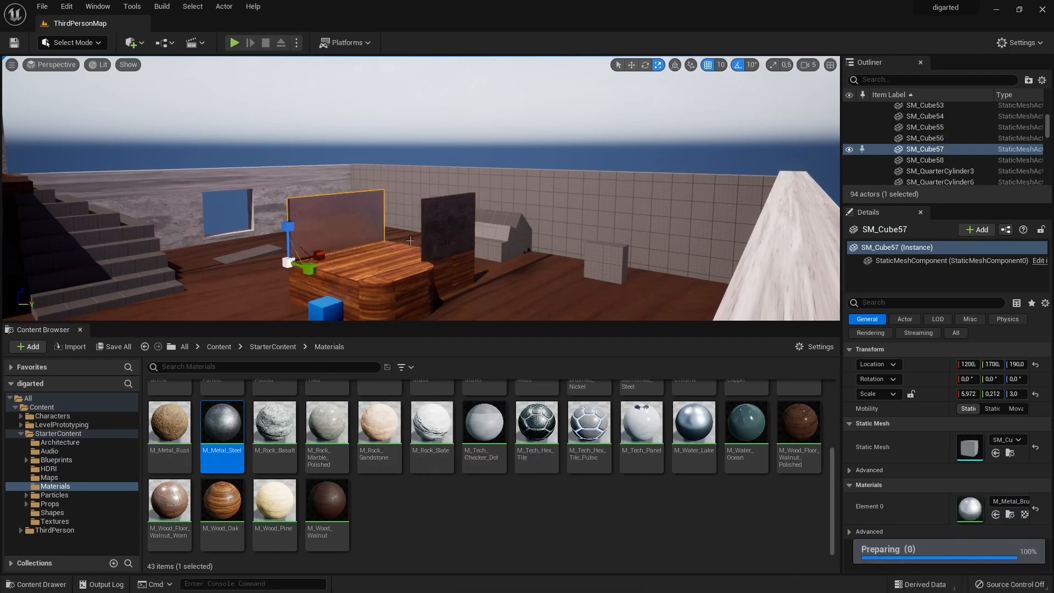
click(1010, 514)
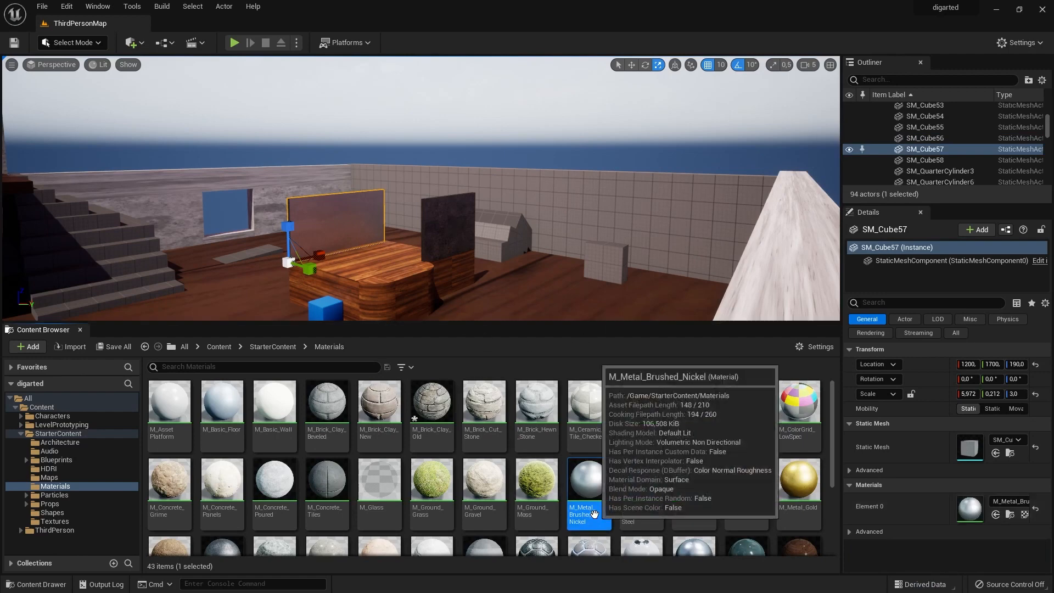
drag(588, 494, 61, 412)
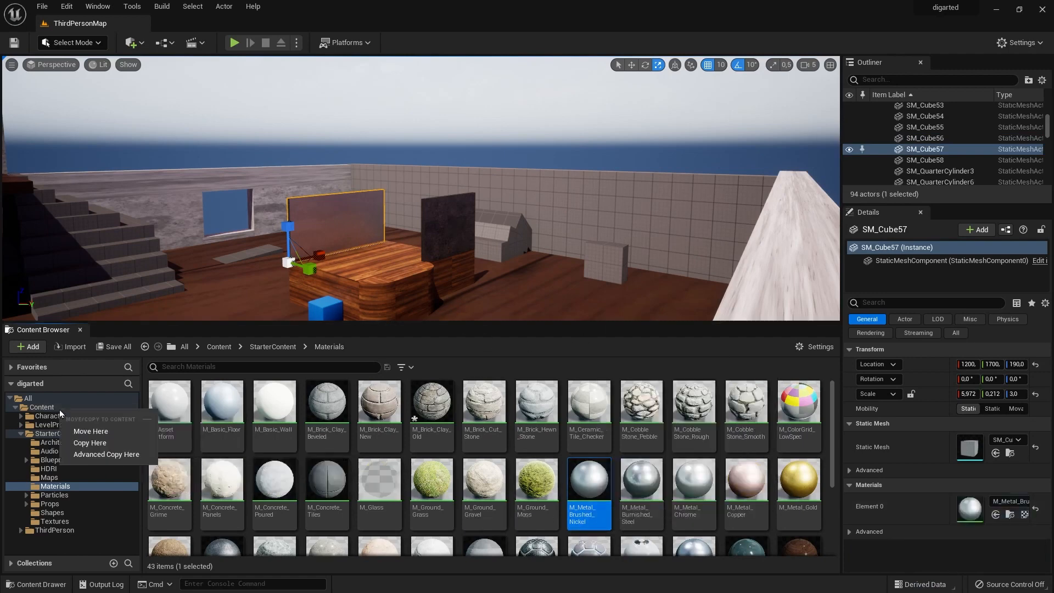
click(103, 447)
Apply M_Tech_Hex_Tile to both parts of the small grey block near the far wall.
scroll(621, 494, down, 2)
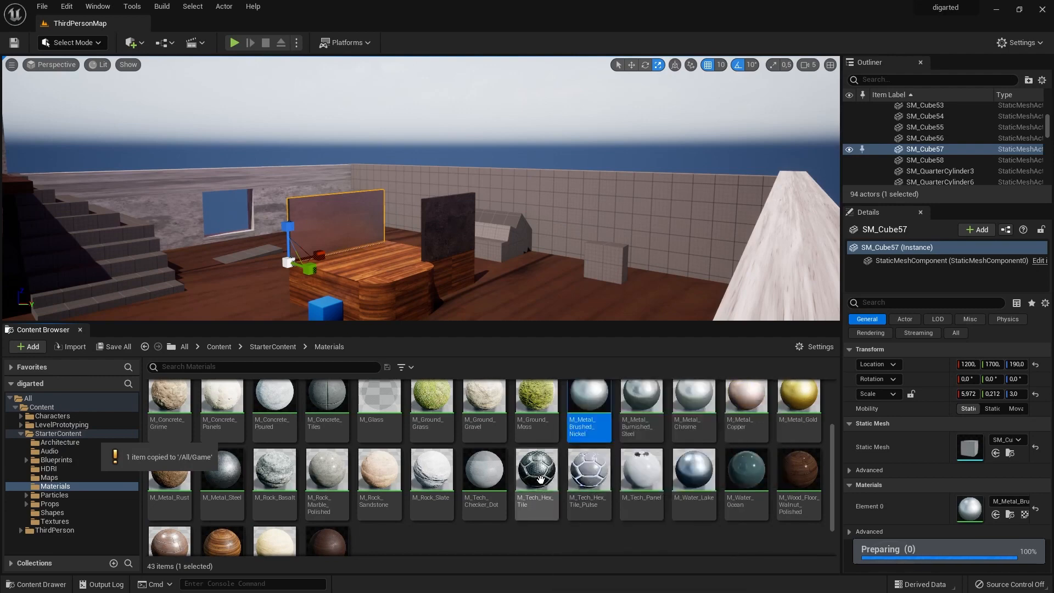
drag(545, 481, 605, 263)
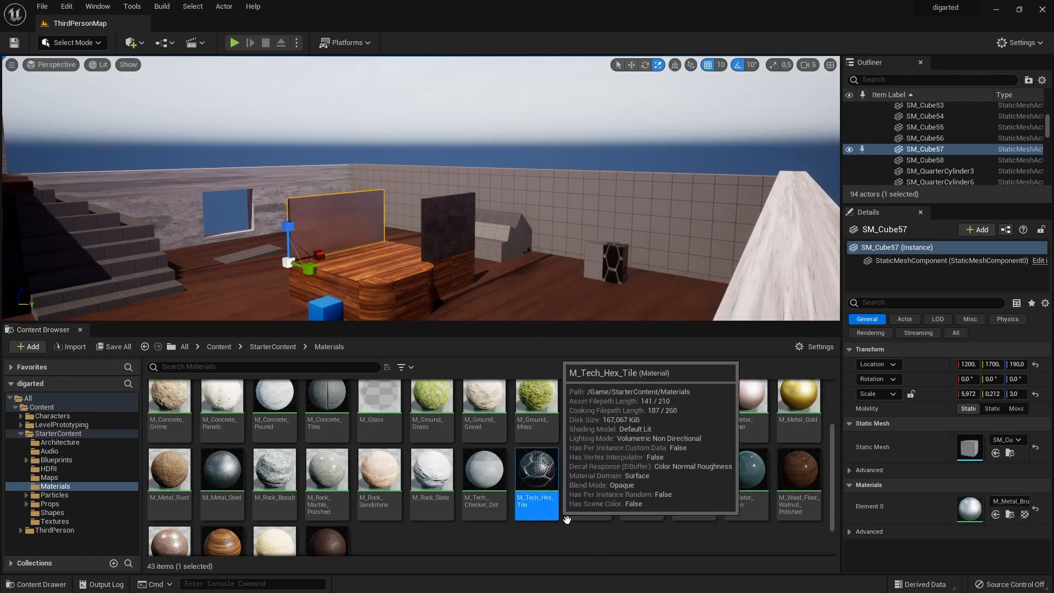
drag(533, 479, 602, 262)
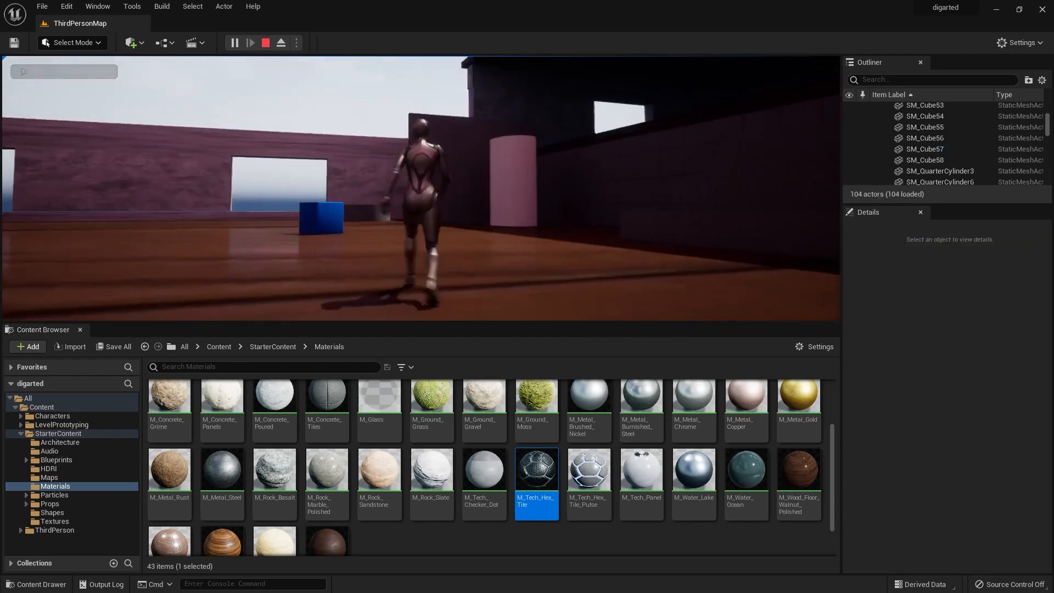
Play the level, run the character to the hex-tiled block to inspect its material, and stop playing.
key(w)
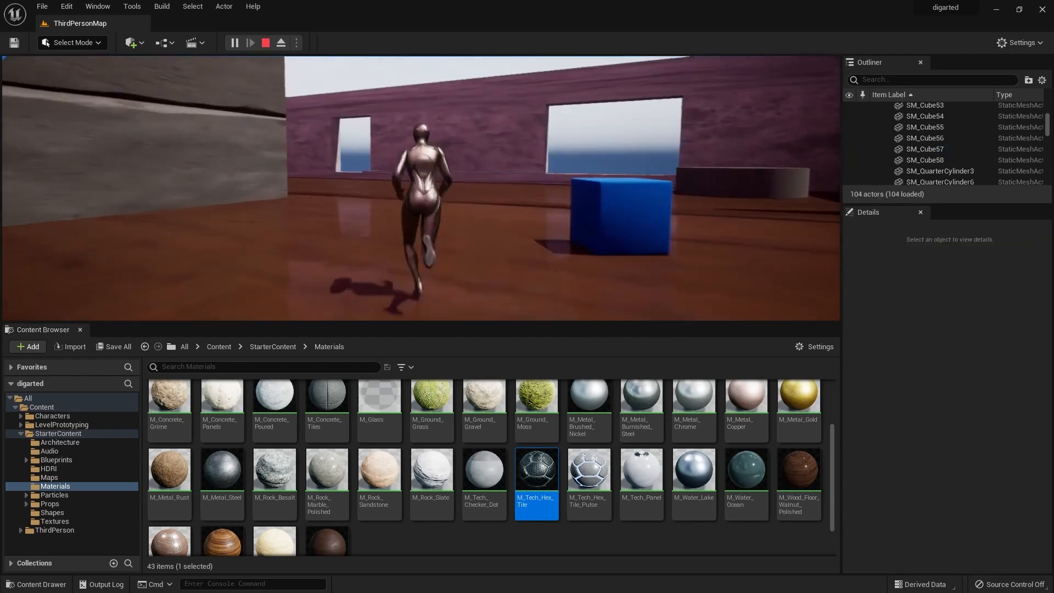
key(w)
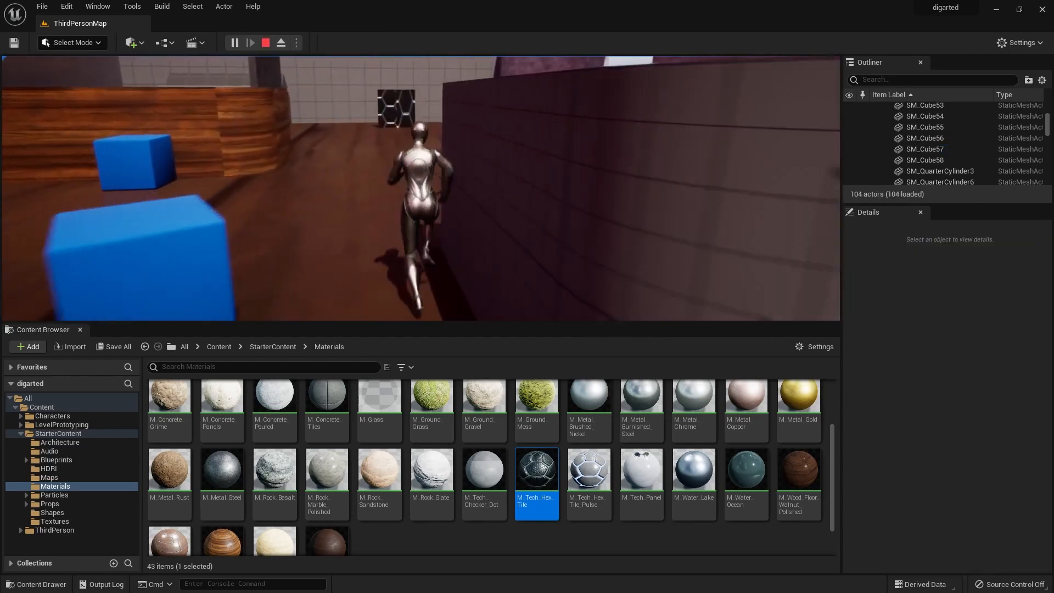
key(w)
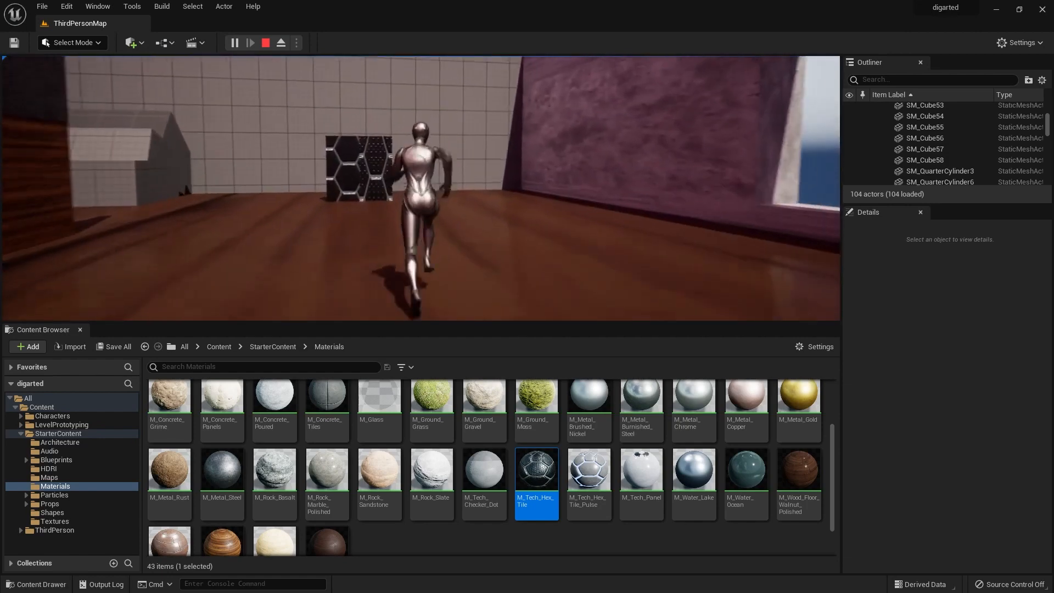
key(w)
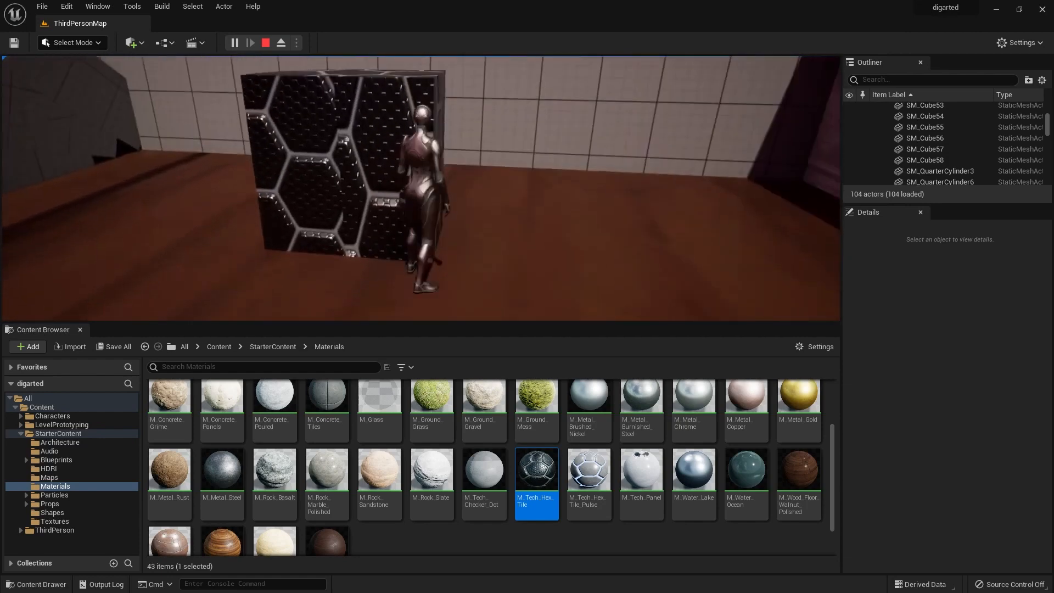
key(w)
key(Escape)
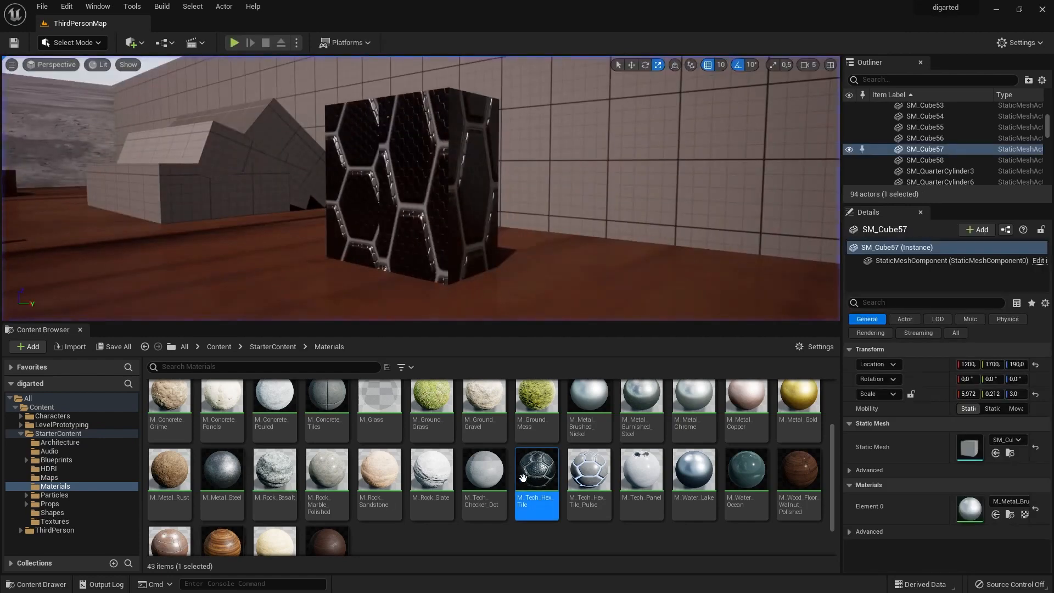
Apply M_Tech_Hex_Tile_Pulse to the two sloped grey blocks beside the hex-tiled cube.
click(590, 479)
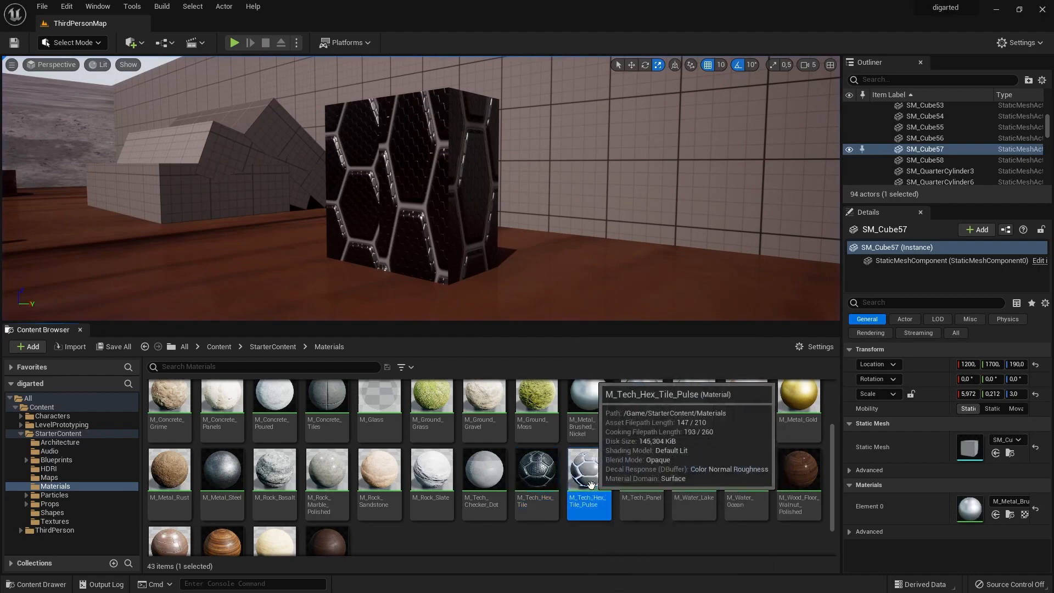
drag(590, 484, 285, 165)
drag(586, 478, 186, 149)
Copy M_Tech_Hex_Tile and M_Tech_Hex_Tile_Pulse together into the Content folder.
right_drag(330, 181, 351, 214)
key(s)
ctrl+click(537, 480)
drag(537, 483, 61, 408)
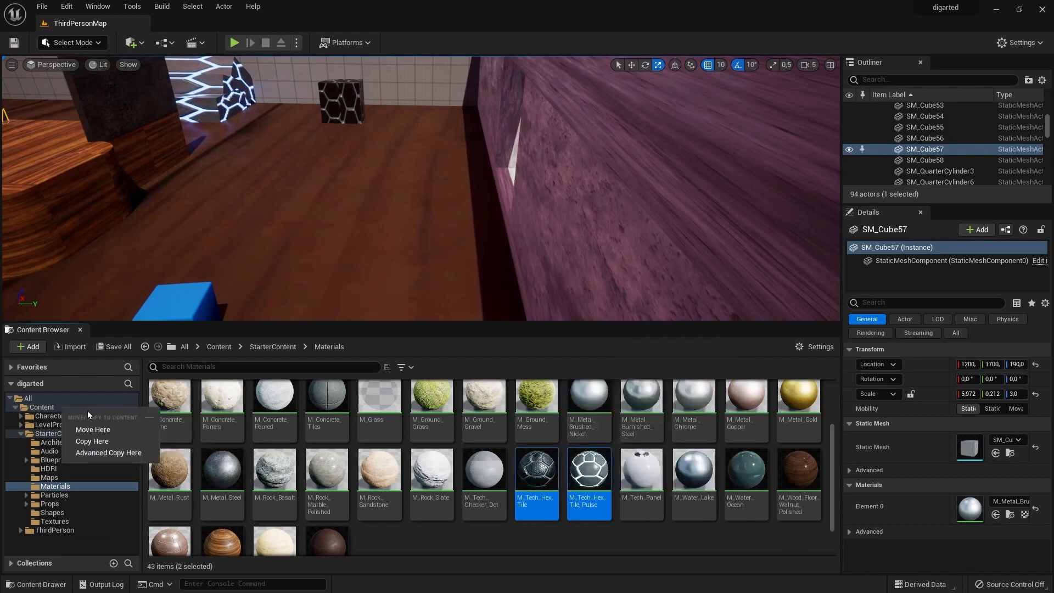
click(92, 441)
Assign M_Tech_Hex_Tile_Pulse to the Block03 pieces, including SM_Cube11, SM_Cube13 and SM_QuarterCylinder5.
right_drag(340, 193, 396, 219)
click(382, 135)
ctrl+click(438, 140)
ctrl+click(416, 149)
click(1010, 442)
text(pulse)
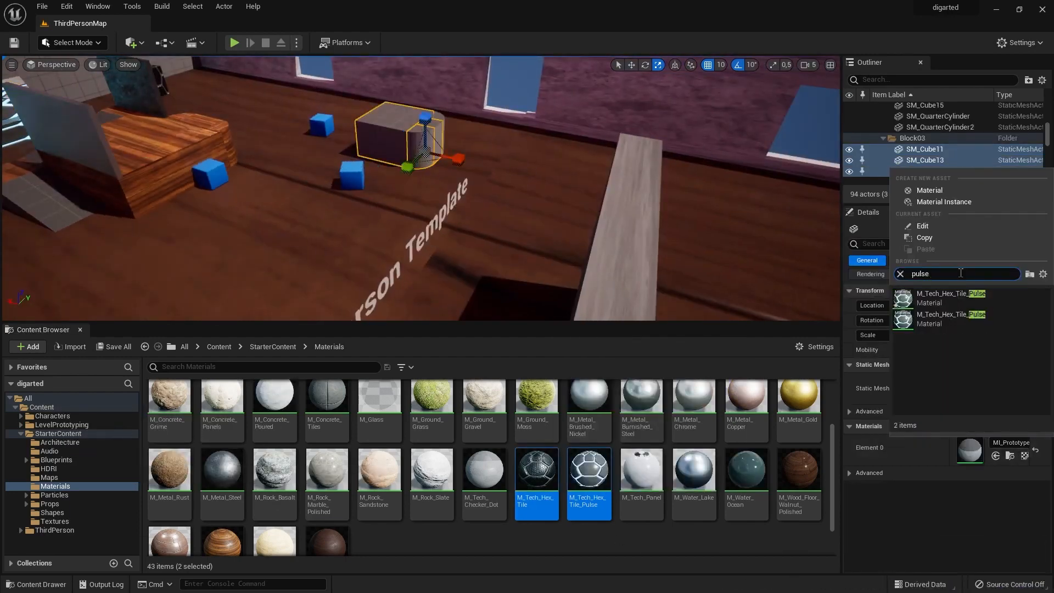
click(951, 298)
click(438, 120)
drag(589, 478, 439, 121)
From the Content folder, apply M_Concrete_Poured to one ramp of the oak block and M_Metal_Steel to its other ramp.
right_drag(418, 175, 527, 184)
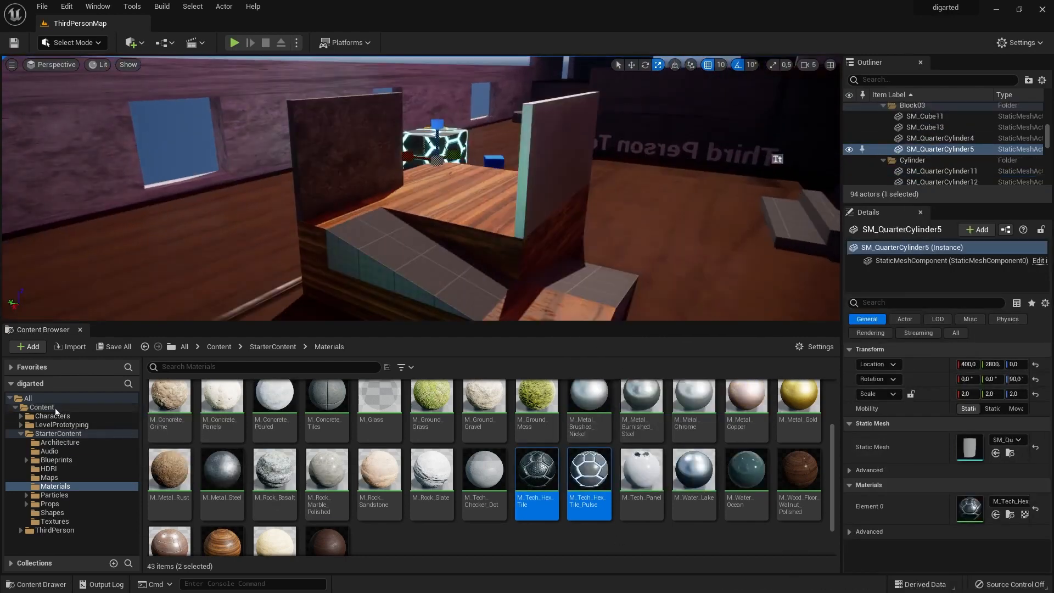
click(55, 409)
drag(365, 404, 409, 247)
drag(463, 406, 588, 290)
mouse_move(440, 208)
right_down()
mouse_move(406, 203)
mouse_move(440, 198)
right_up()
click(242, 197)
right_drag(242, 197, 307, 208)
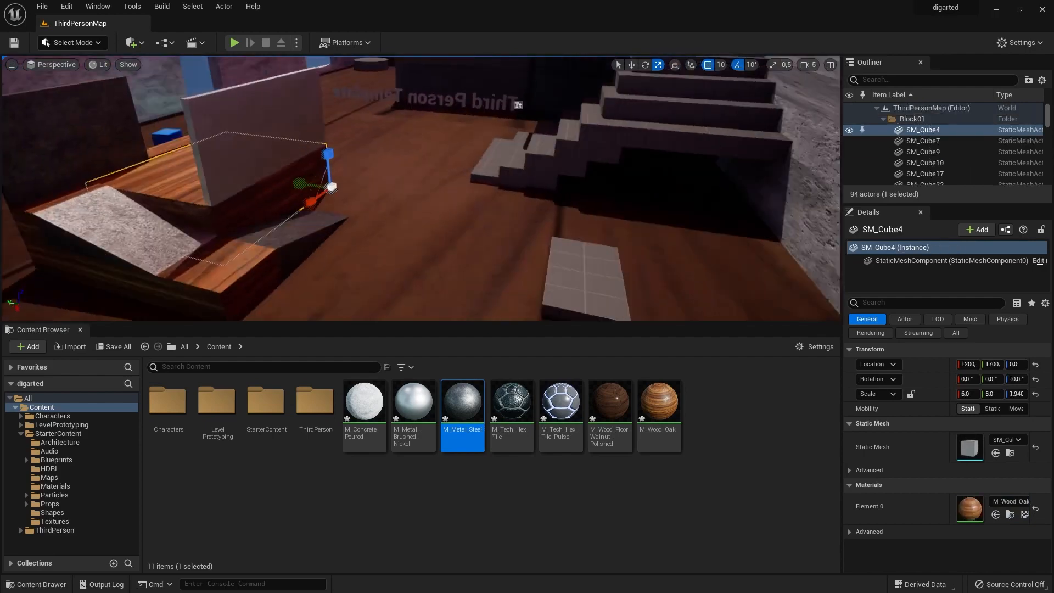
Place M_Tech_Hex_Tile_Pulse and M_Wood_Floor_Walnut_Polished on the surfaces around the low floor slab near the stairs.
right_drag(417, 209, 461, 192)
drag(561, 403, 431, 291)
drag(610, 403, 552, 215)
right_drag(439, 193, 472, 192)
Select the stair steps together and apply M_Wood_Oak to all of them.
click(308, 266)
ctrl+click(356, 220)
ctrl+click(417, 178)
ctrl+click(472, 148)
ctrl+click(522, 101)
right_drag(494, 137, 484, 165)
drag(667, 410, 488, 140)
drag(659, 403, 440, 191)
drag(658, 403, 373, 233)
drag(659, 403, 329, 241)
right_drag(417, 208, 439, 214)
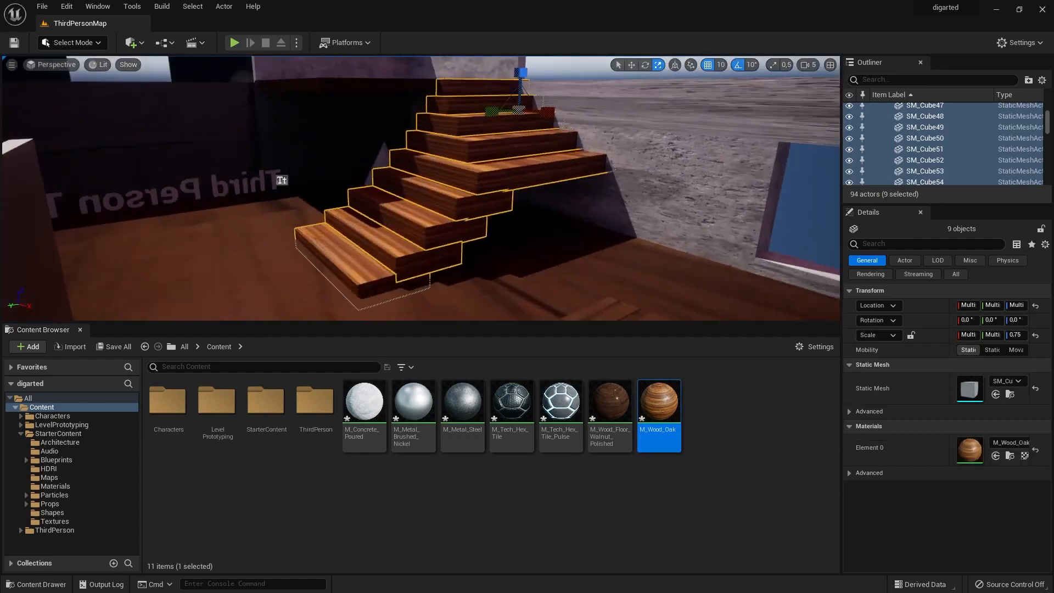
Scale the lowest stair step, SM_Cube55, to 2.5 along Y.
click(375, 276)
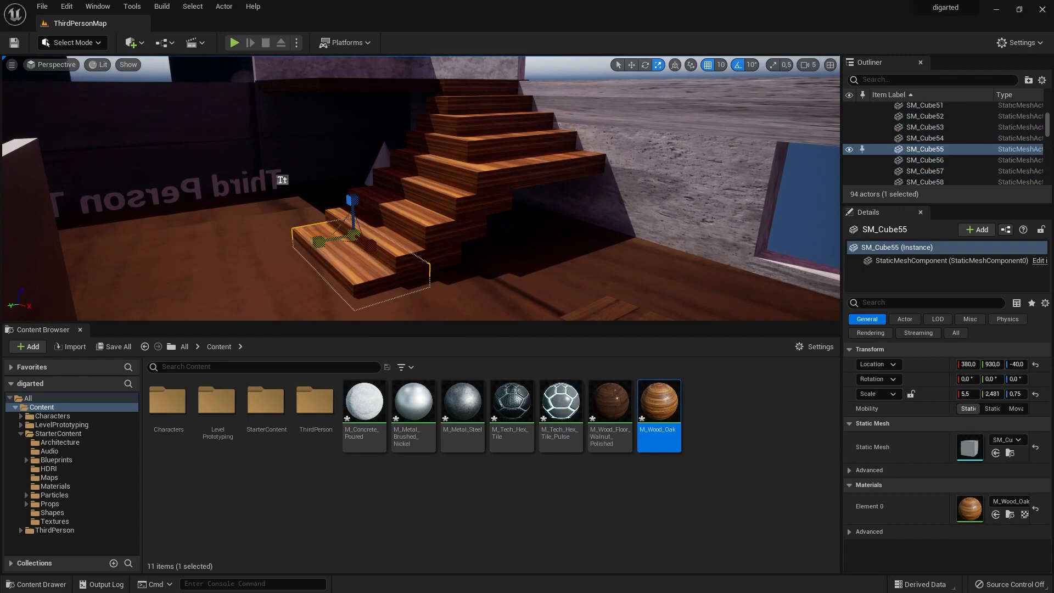
click(773, 65)
drag(318, 243, 302, 245)
Set the viewport camera speed to 7 and fly around the stairs to try it out.
click(805, 65)
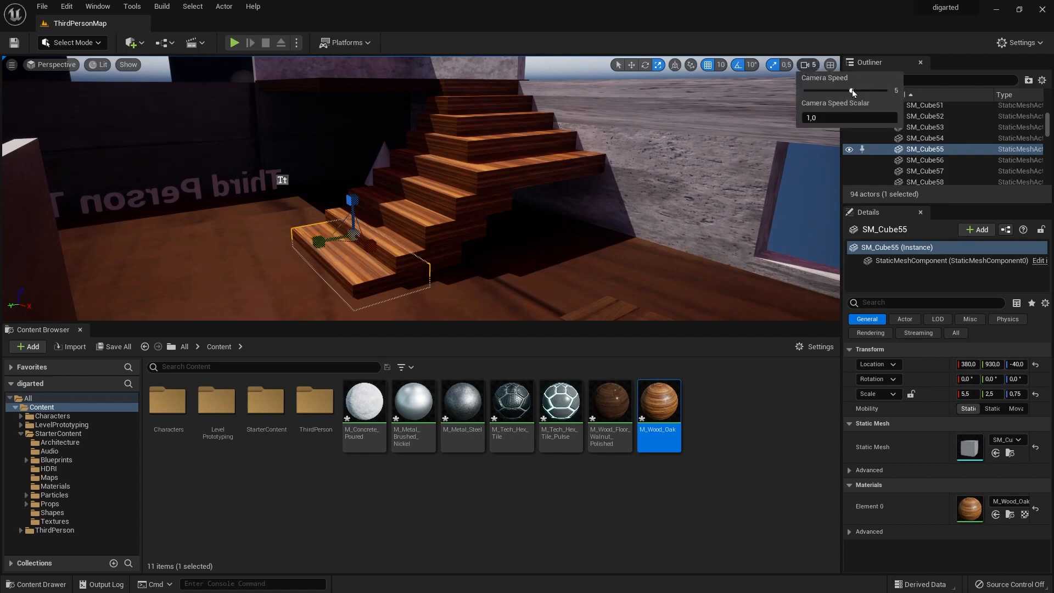
right_drag(576, 154, 307, 160)
key(w)
key(w)
key(w)
key(s)
key(s)
key(w)
key(s)
key(w)
key(s)
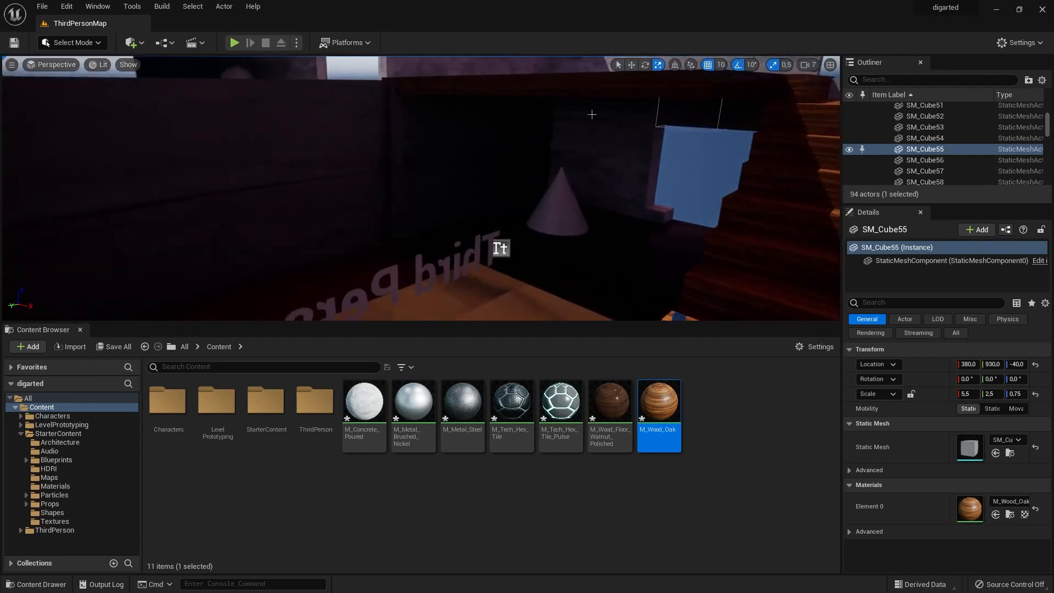
Apply M_Tech_Hex_Tile_Pulse to the cone beneath the platform, check its glow, and select the floor piece SM_Cube16.
drag(561, 405, 555, 217)
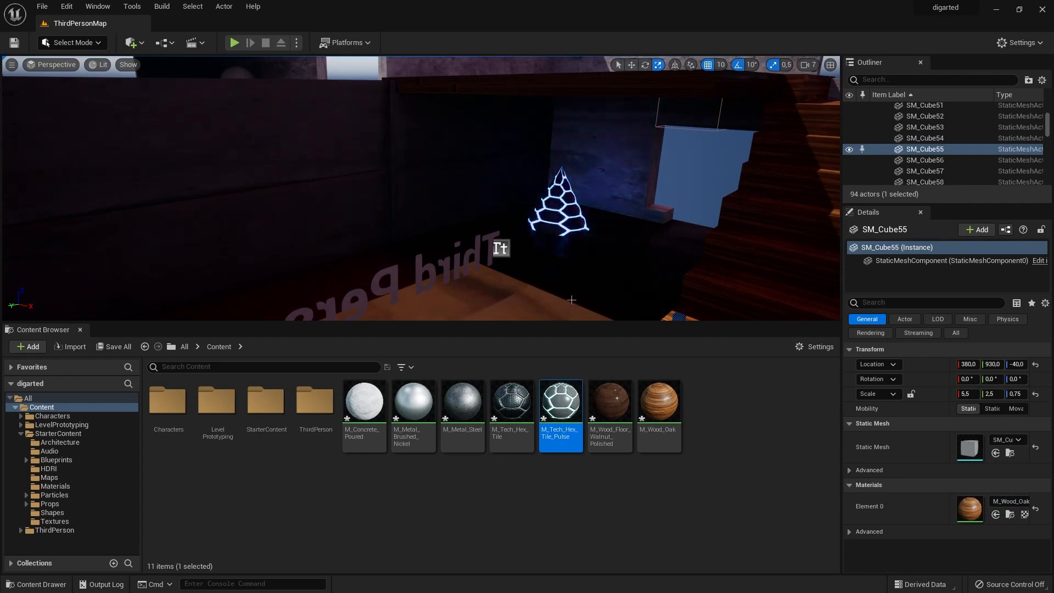
key(s)
right_drag(571, 299, 571, 300)
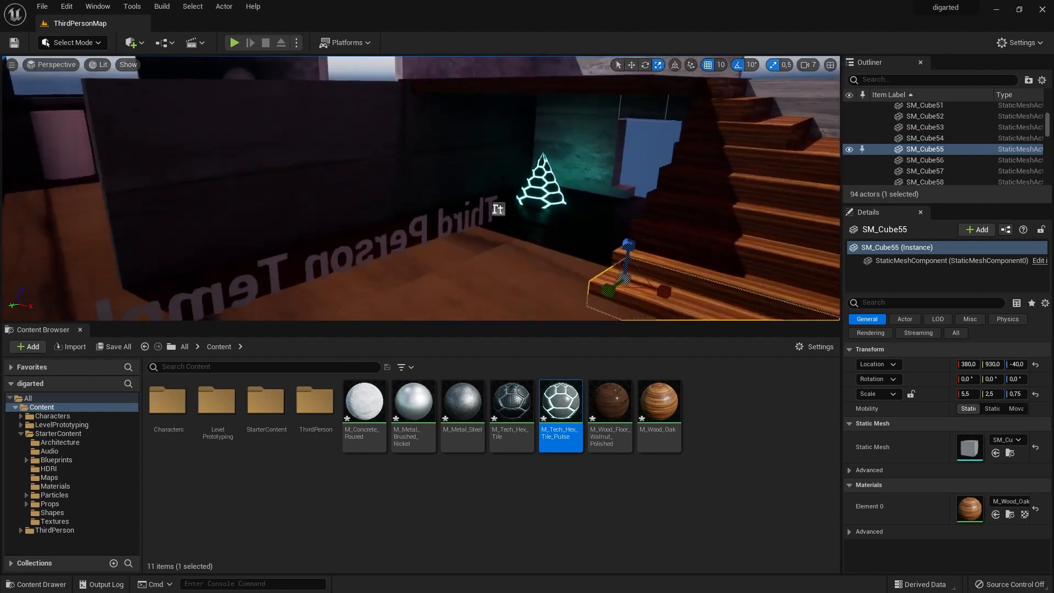
right_drag(538, 246, 538, 246)
key(s)
click(436, 226)
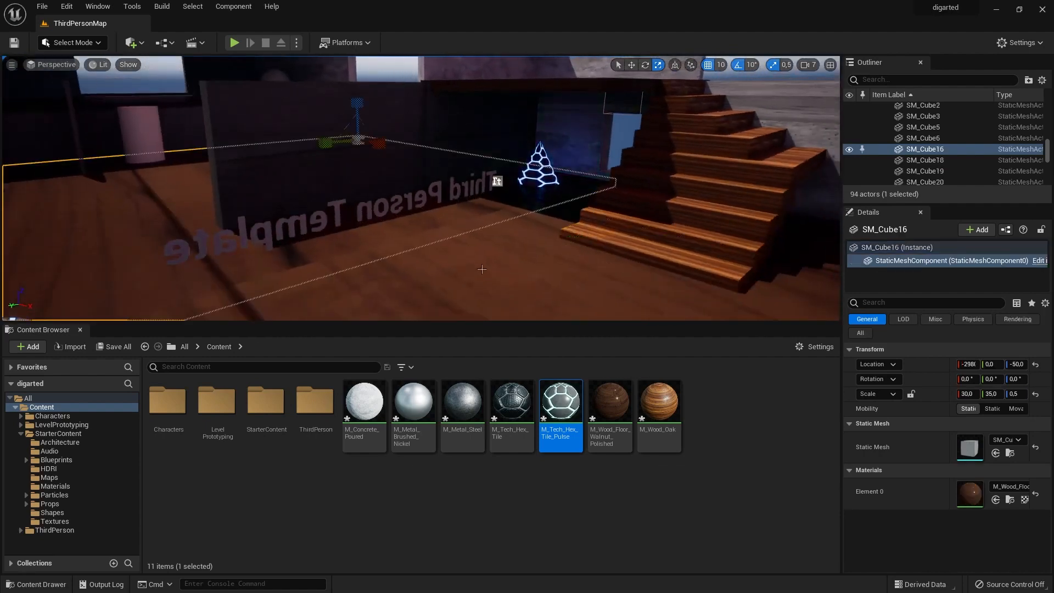
Apply M_Wood_Oak to the low round cylinder standing on the wooden floor near the window wall.
key(s)
right_drag(481, 269, 462, 221)
drag(652, 399, 642, 393)
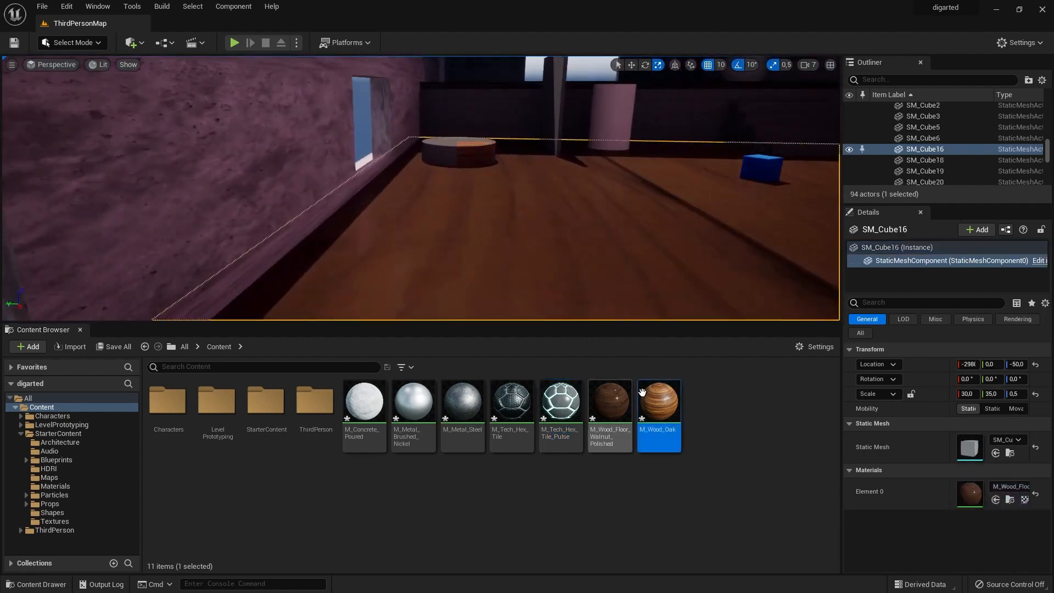
drag(414, 401, 505, 113)
right_drag(549, 181, 549, 182)
key(s)
click(549, 121)
key(w)
key(s)
right_drag(653, 200, 653, 201)
click(653, 201)
drag(561, 401, 614, 110)
drag(659, 403, 675, 440)
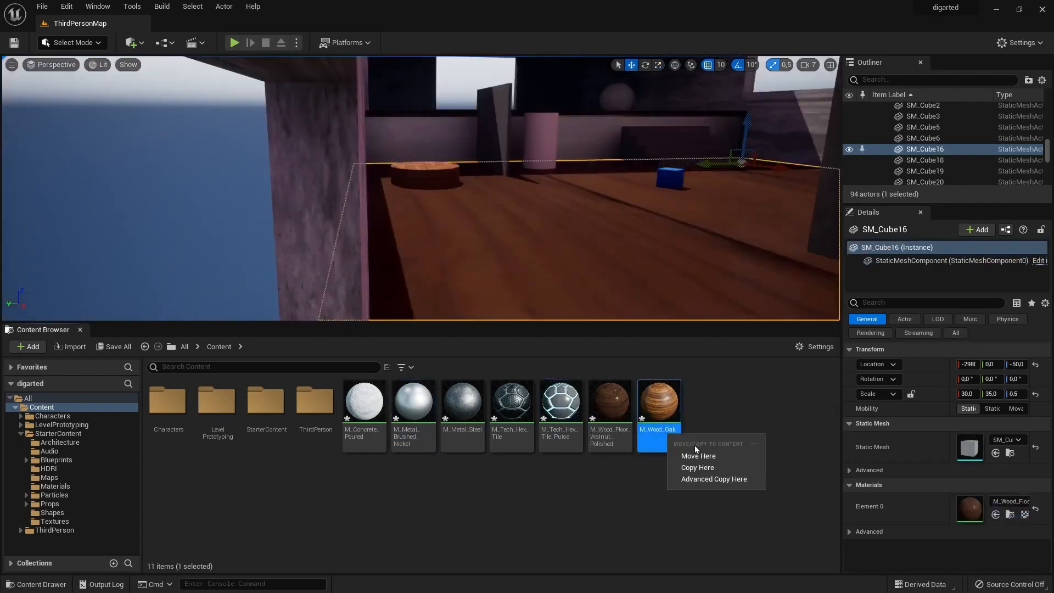
click(700, 456)
Select the sphere near the far upper level and assign M_Metal_Gold as its material.
click(694, 158)
click(645, 106)
click(1011, 501)
scroll(989, 424, down, 10)
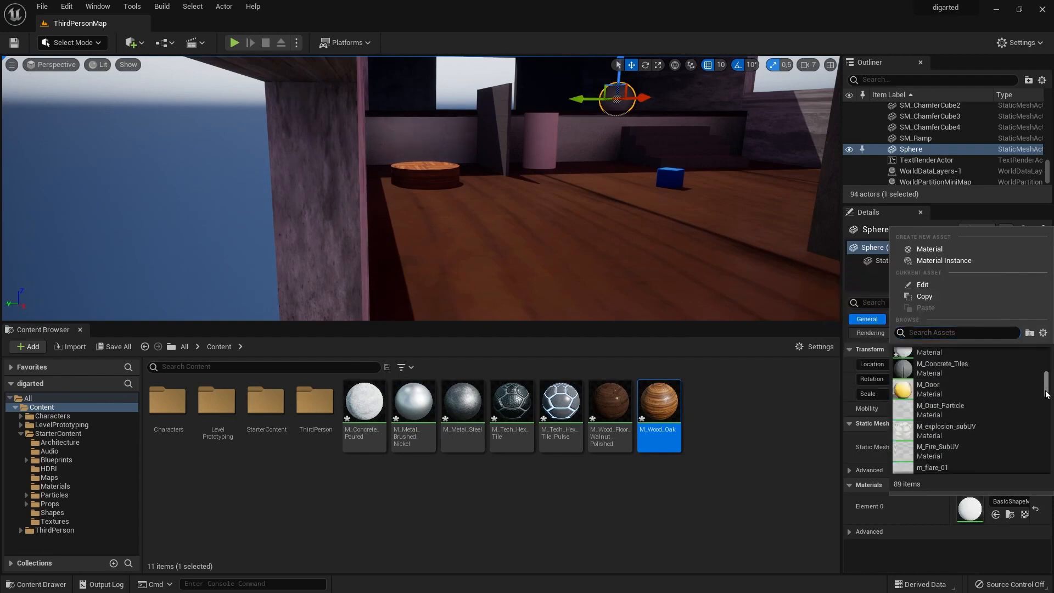
drag(1045, 432, 1045, 371)
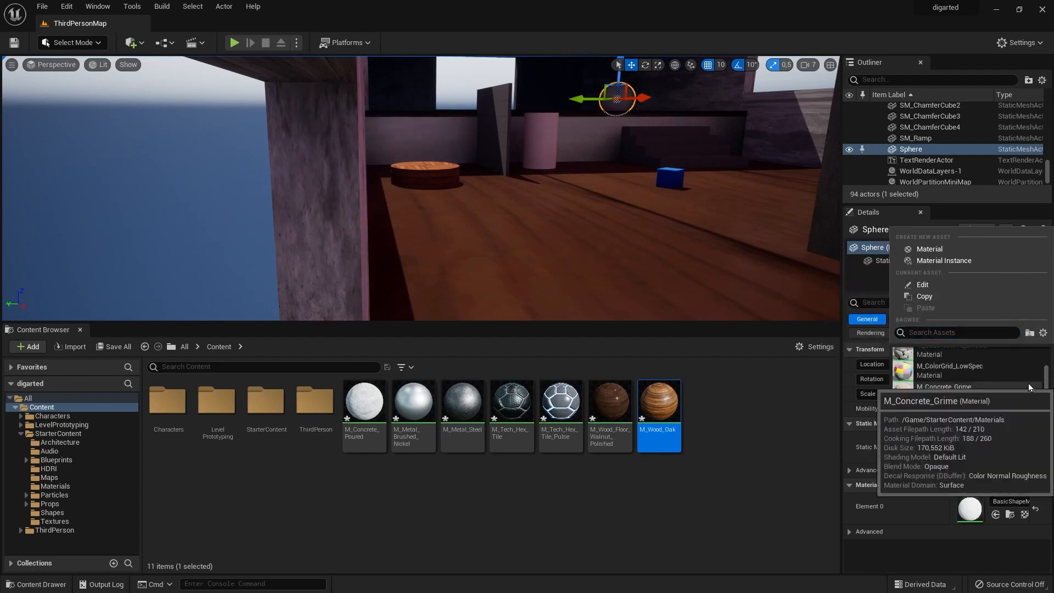
click(1021, 369)
scroll(671, 100, up, 2)
key(f)
click(1013, 502)
scroll(933, 427, down, 3)
click(930, 427)
click(1018, 501)
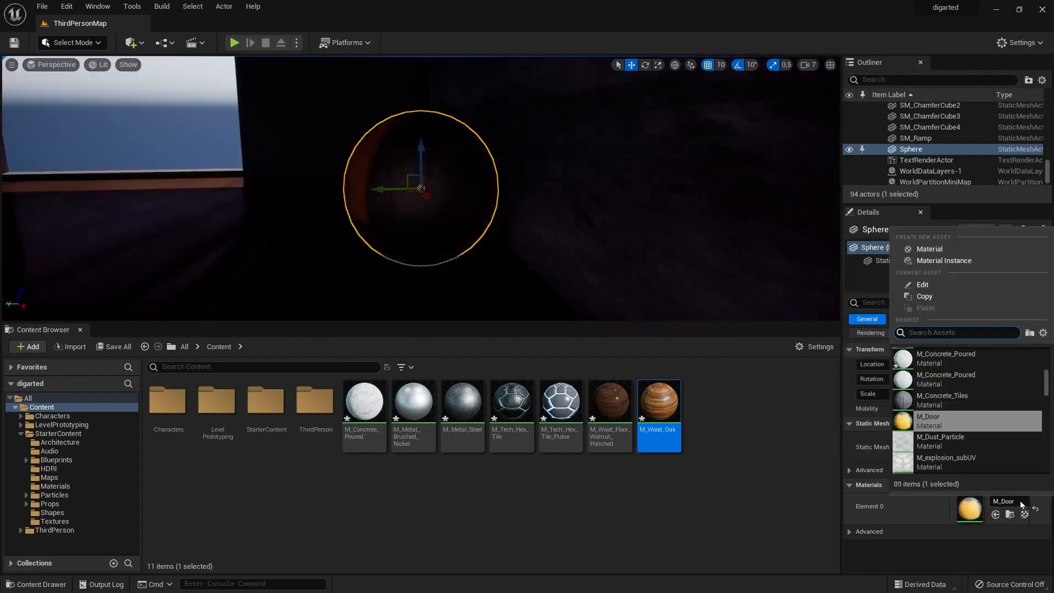
scroll(982, 448, down, 4)
scroll(982, 445, down, 2)
click(916, 371)
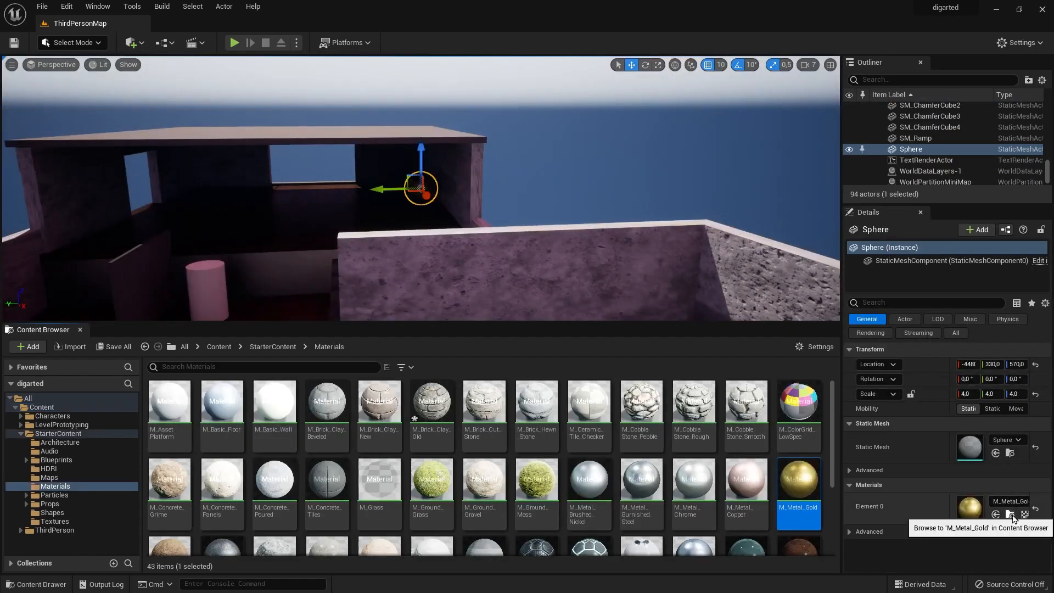
Copy M_Metal_Gold and M_Glass from StarterContent/Materials into the Content folder and open that folder.
drag(799, 486, 41, 407)
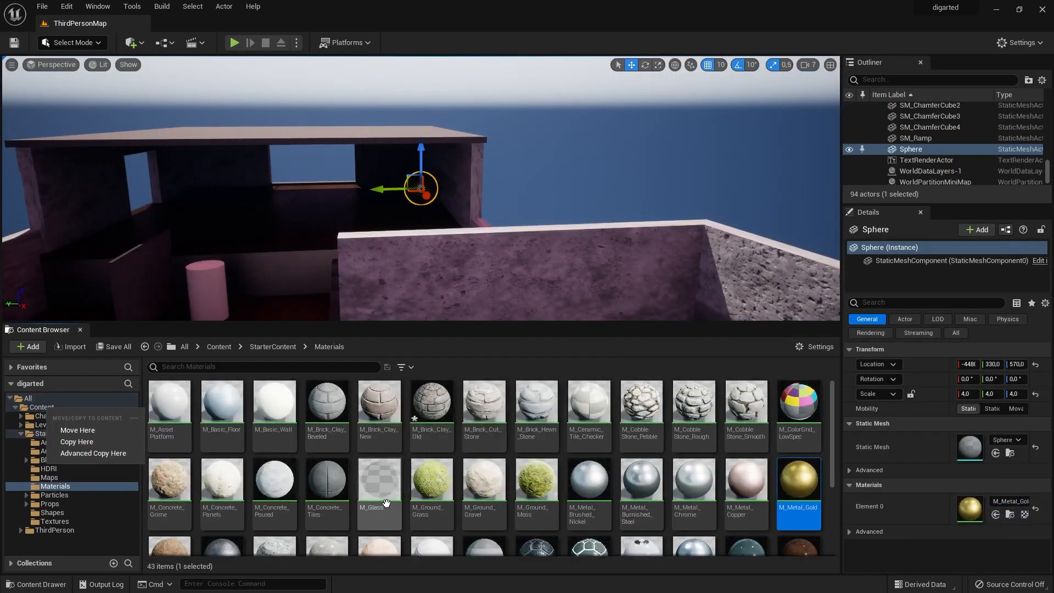
drag(390, 490, 49, 409)
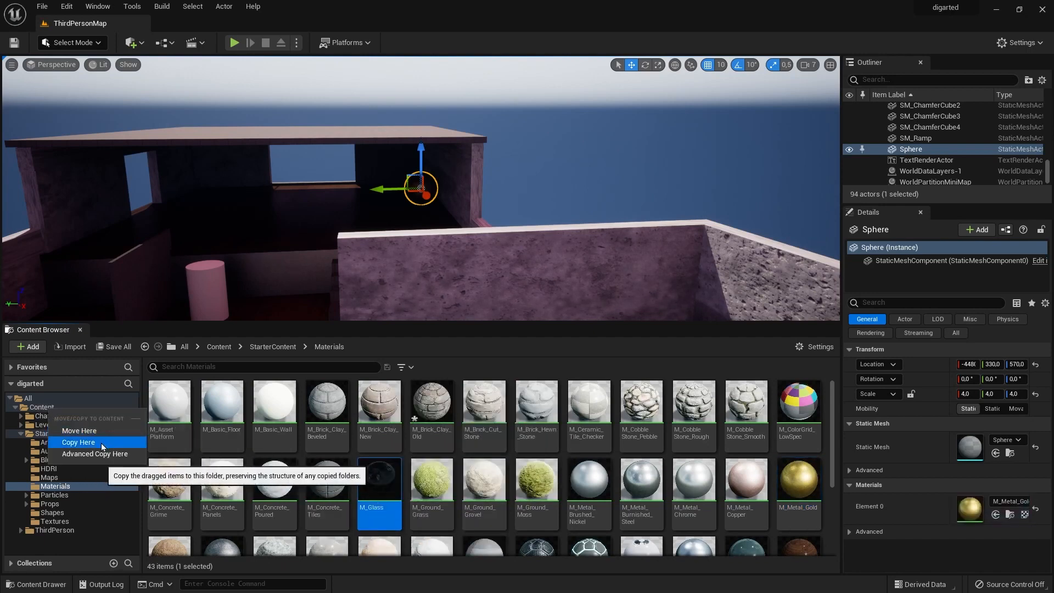
click(101, 443)
click(47, 409)
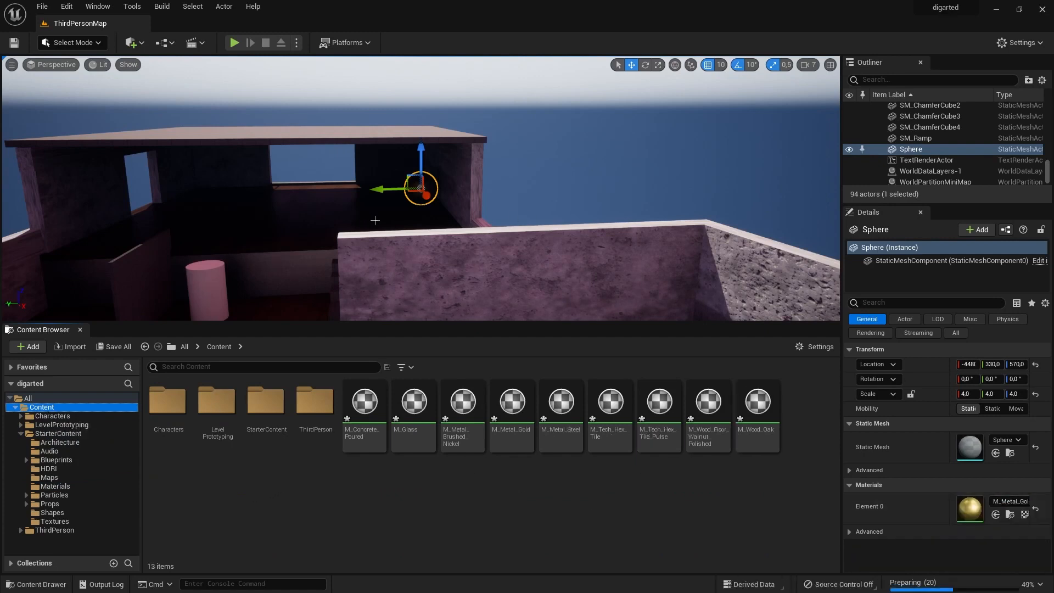
Add a Plane shape in front of the opening in the upper building's outer concrete wall.
alt+drag(139, 212, 335, 198)
click(267, 271)
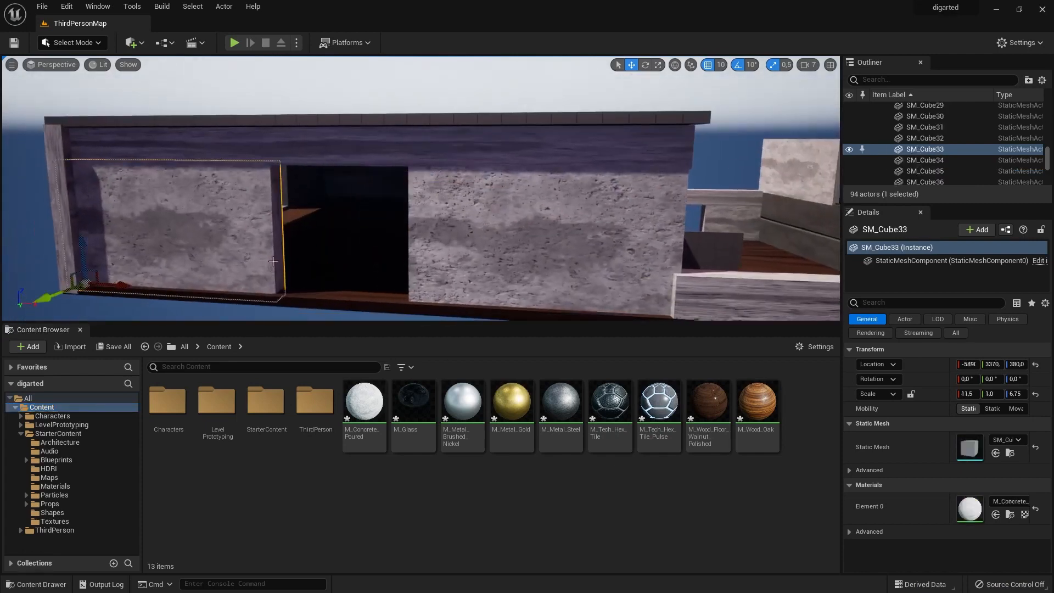
click(200, 81)
click(142, 43)
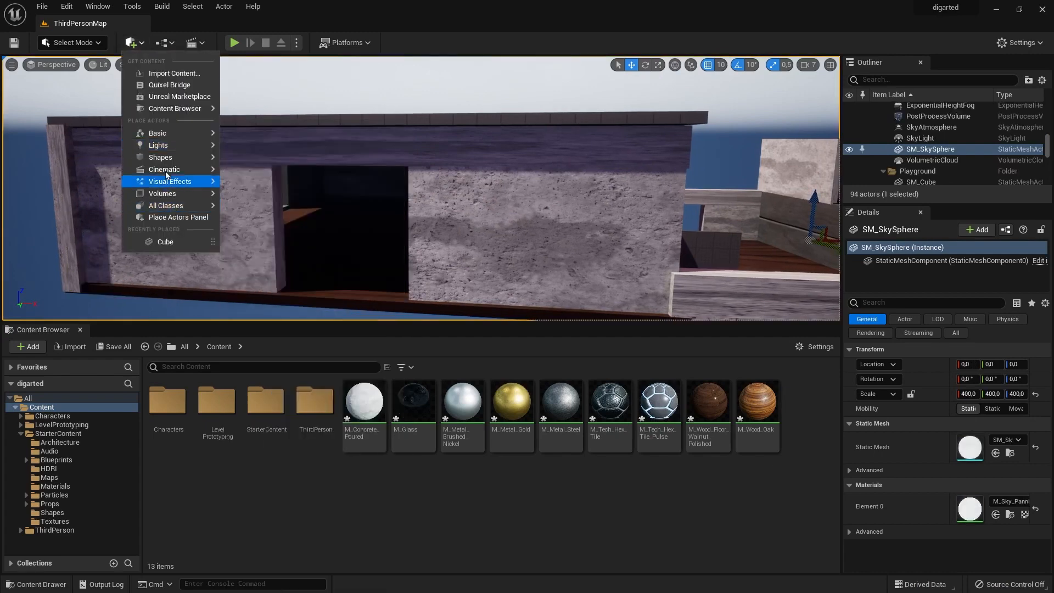
mouse_move(178, 147)
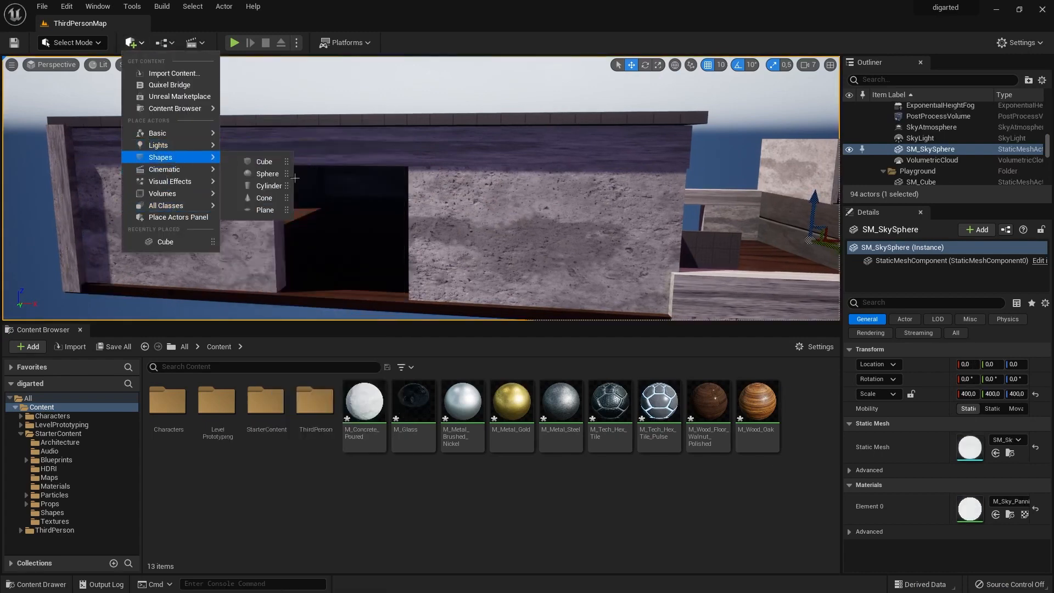
click(265, 210)
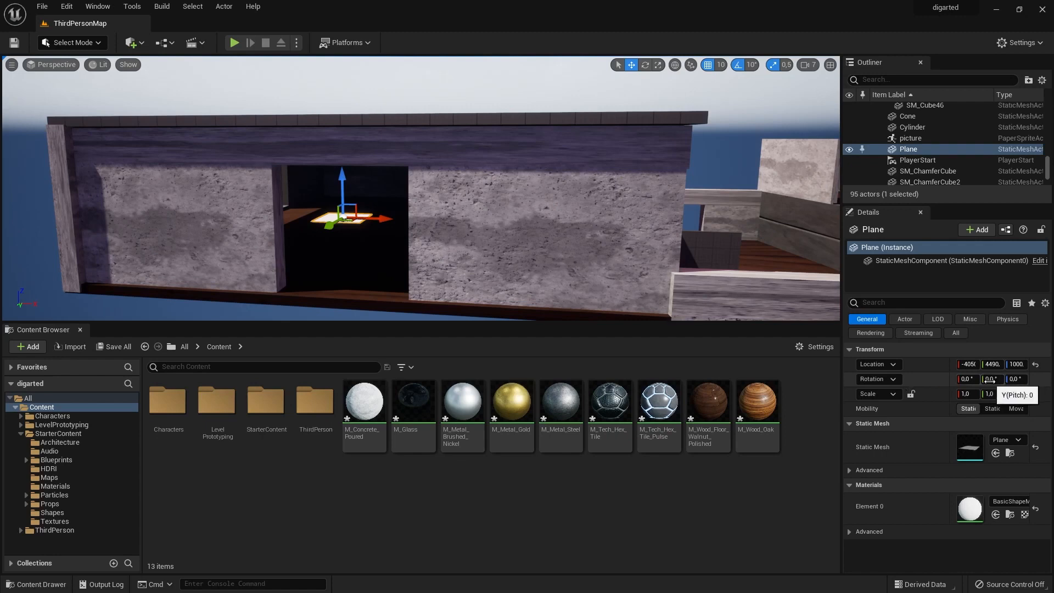
Undo the trial rotations and set the plane's X rotation to 90° so it stands upright.
key(ctrl+z)
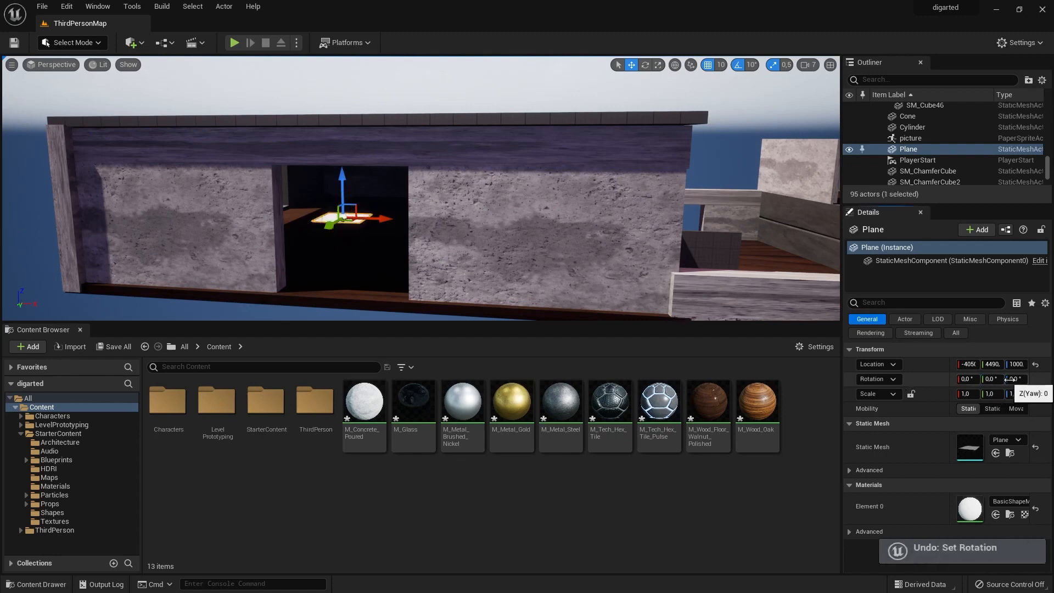
key(ctrl+z)
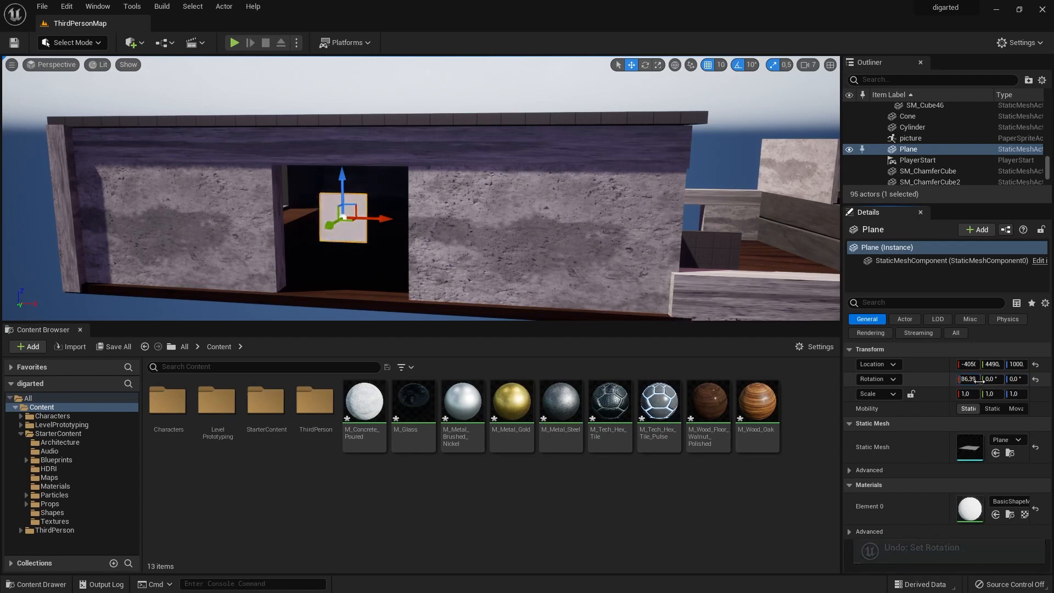
text(90)
key(Return)
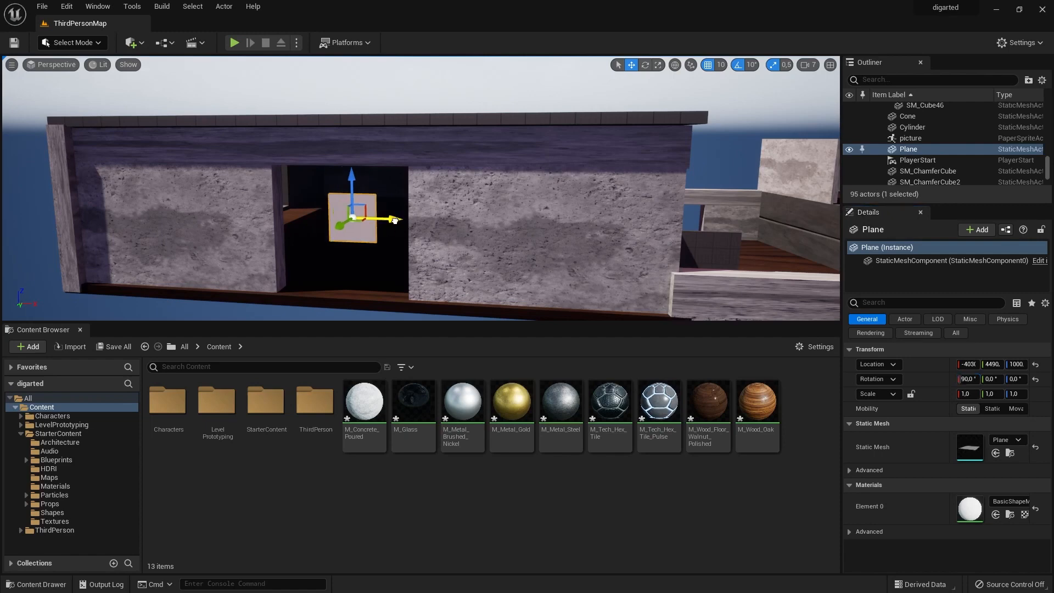
Move the plane into the wall opening at Y 3440, Z 720 and scale it to 7.5 in X and 6.5 in Y.
alt+drag(477, 233, 318, 226)
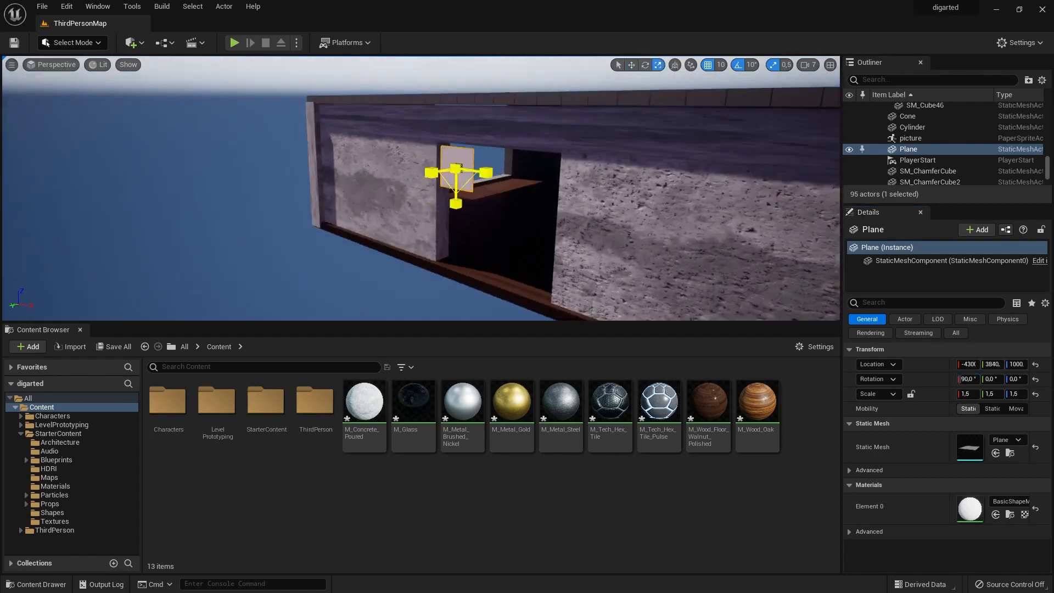
drag(486, 173, 527, 177)
drag(455, 204, 455, 236)
key(w)
drag(456, 125, 456, 174)
drag(429, 225, 465, 214)
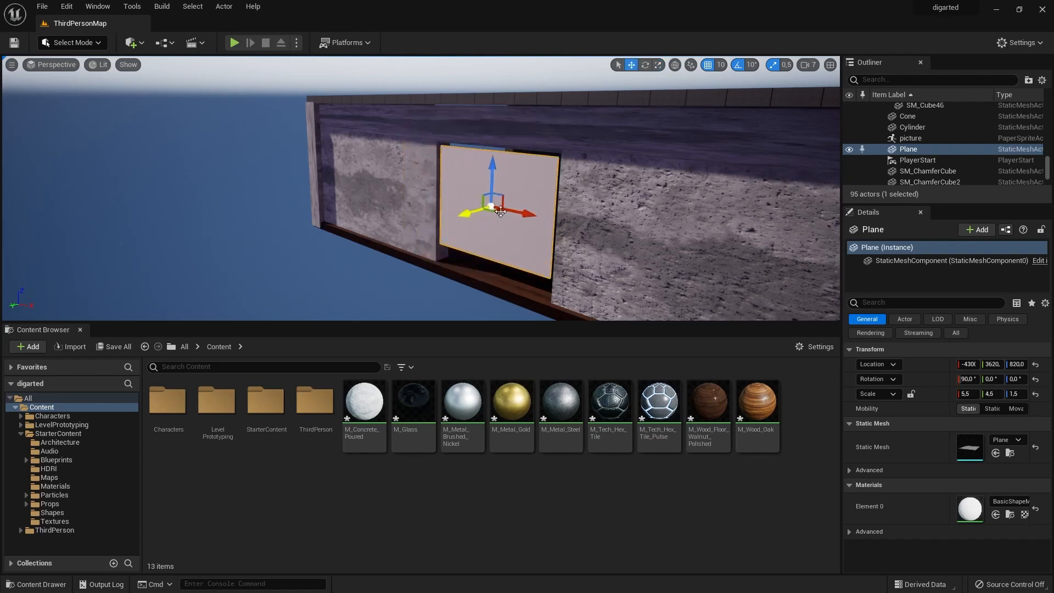
drag(534, 214, 507, 208)
drag(438, 206, 455, 198)
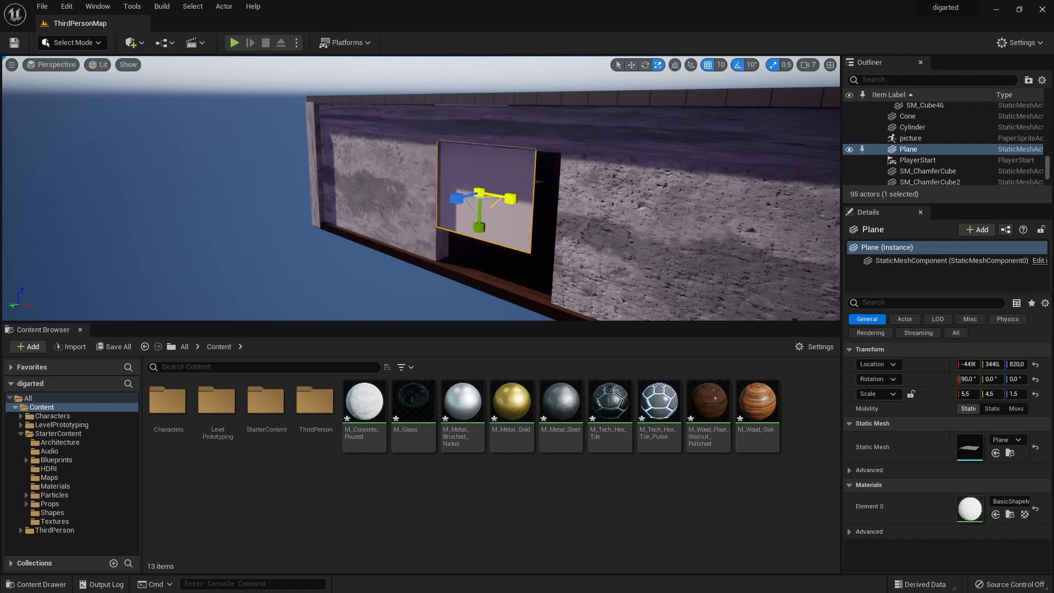
drag(478, 147, 487, 171)
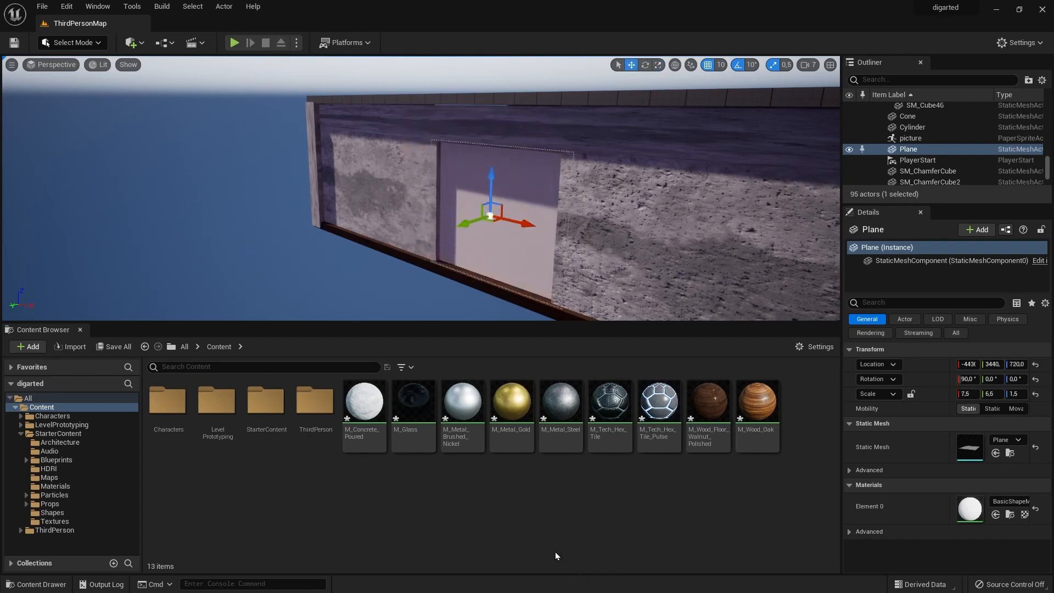
Apply M_Glass to the plane filling the upper building's opening and keep the plane selected.
drag(413, 406, 587, 254)
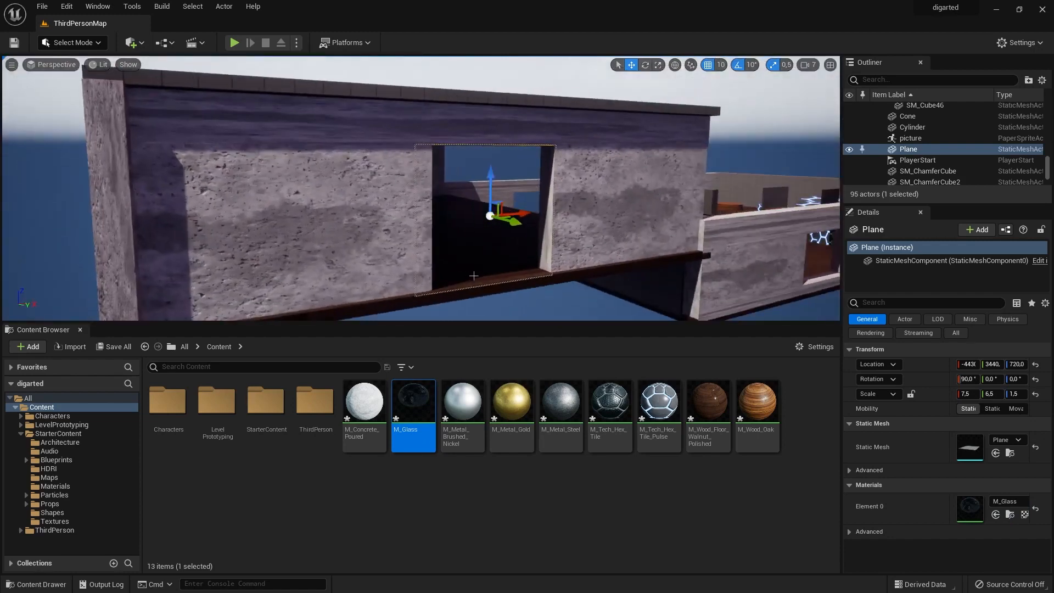
alt+drag(474, 276, 477, 273)
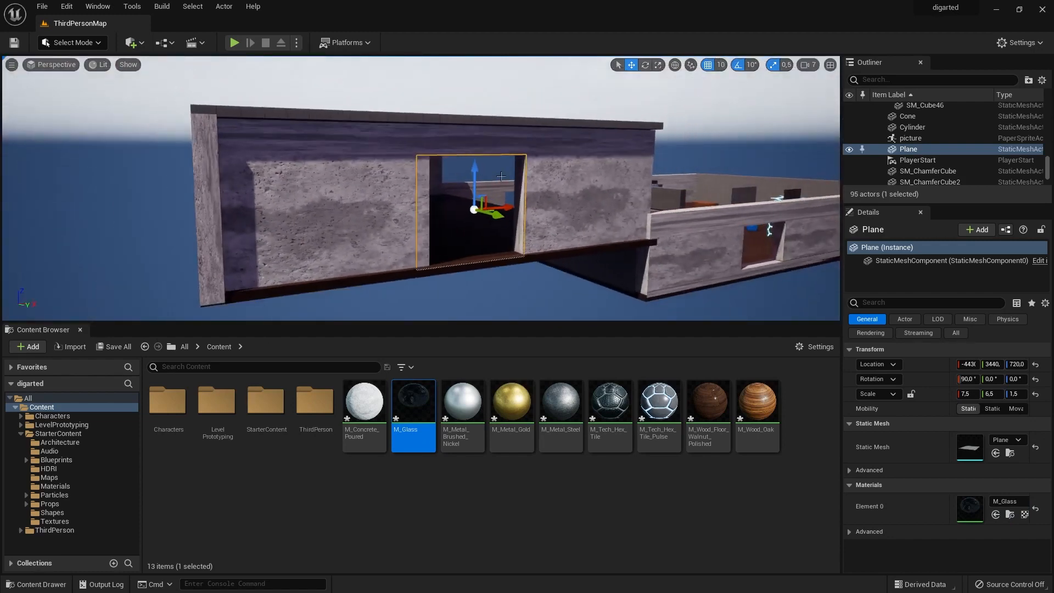
click(298, 211)
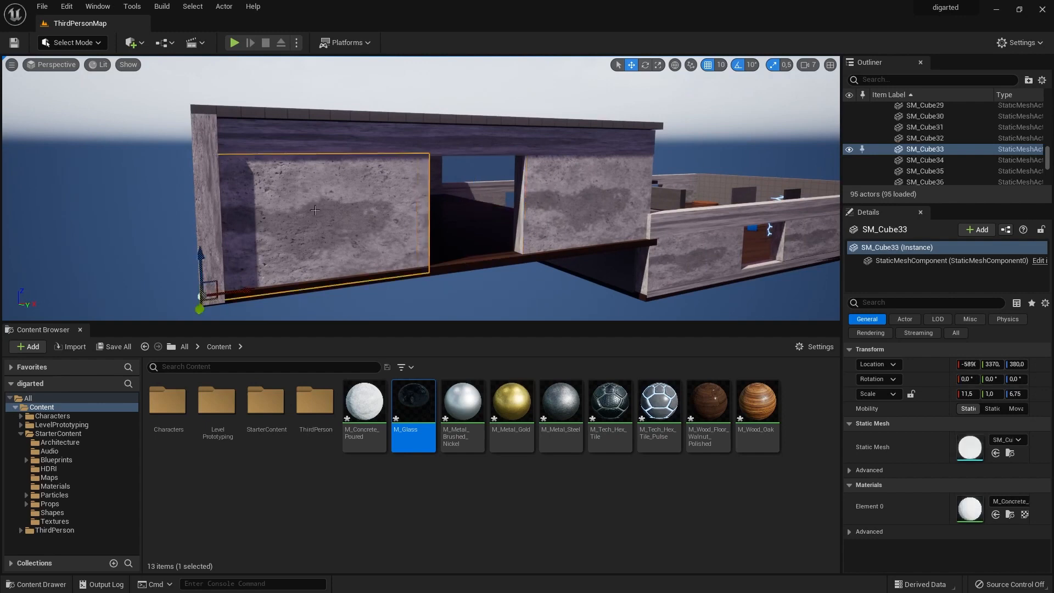
click(470, 201)
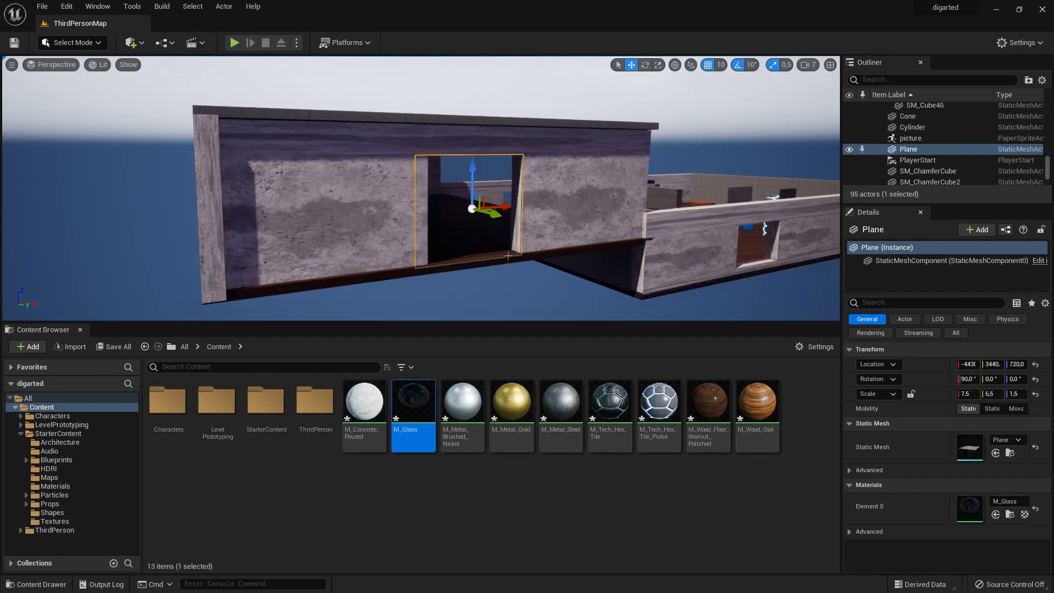
Duplicate the glass plane for a window in the adjoining lower wall and lower the floor piece SM_Cube16 to Z -70.
key(ctrl+d)
drag(568, 207, 773, 235)
right_drag(773, 235, 790, 225)
drag(482, 194, 473, 191)
key(r)
drag(467, 224, 466, 214)
key(w)
click(466, 215)
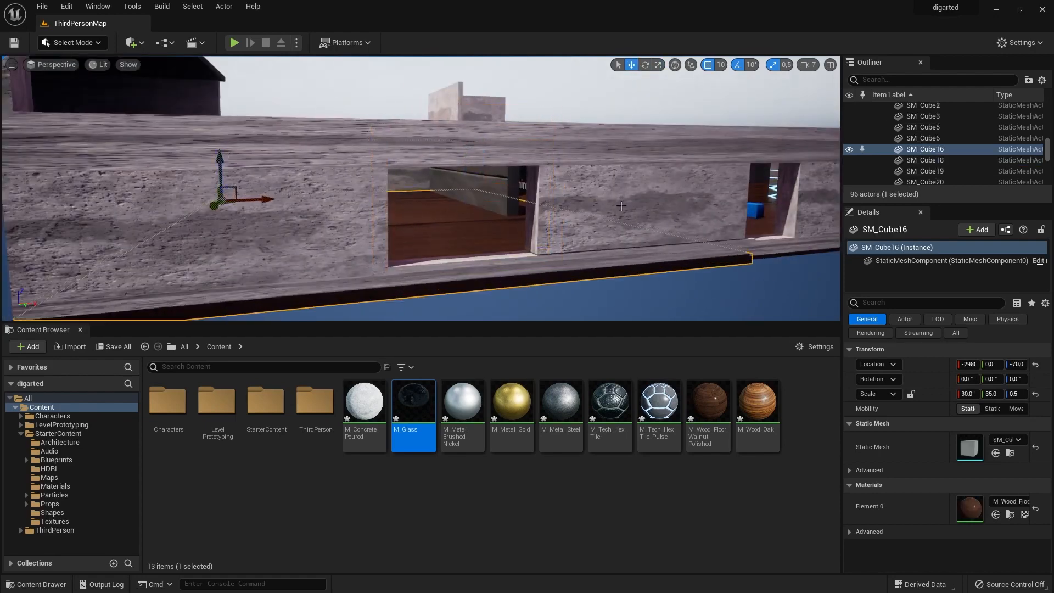
Delete the low concrete base strip SM_Cube20 that runs beneath the lower wall's windows.
key(ctrl+d)
mouse_move(466, 214)
right_down()
mouse_move(440, 192)
mouse_move(478, 209)
right_up()
click(505, 222)
click(436, 219)
key(Delete)
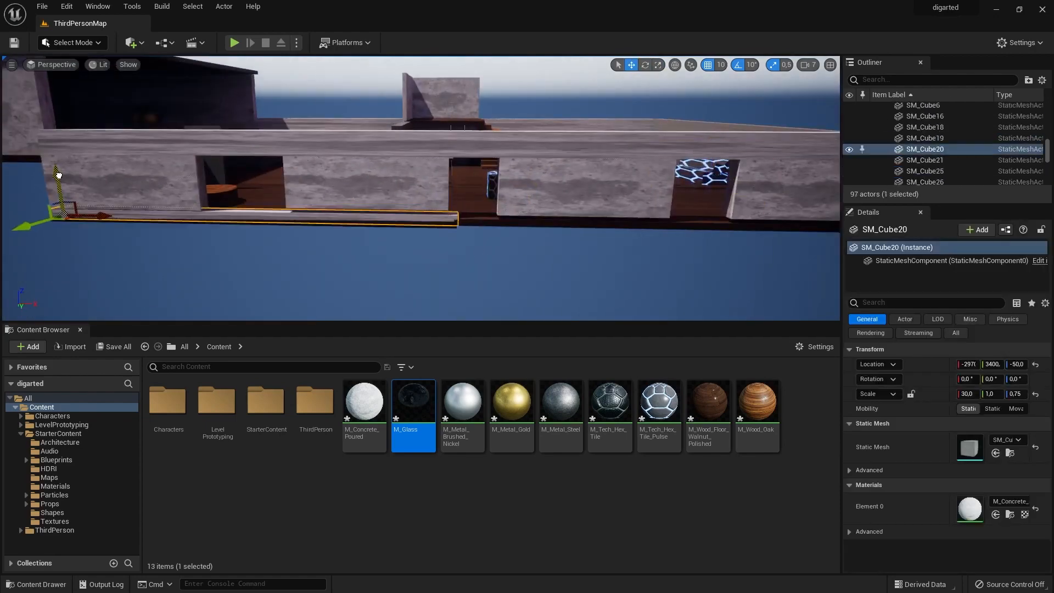
right_drag(480, 256, 428, 253)
key(r)
key(Delete)
Stretch the lower wall's concrete sections between the windows vertically, including SM_Cube25, to fill the gap left by the base strip.
click(527, 203)
ctrl+click(330, 193)
ctrl+click(225, 189)
drag(207, 174, 208, 159)
right_drag(332, 269, 384, 264)
click(220, 192)
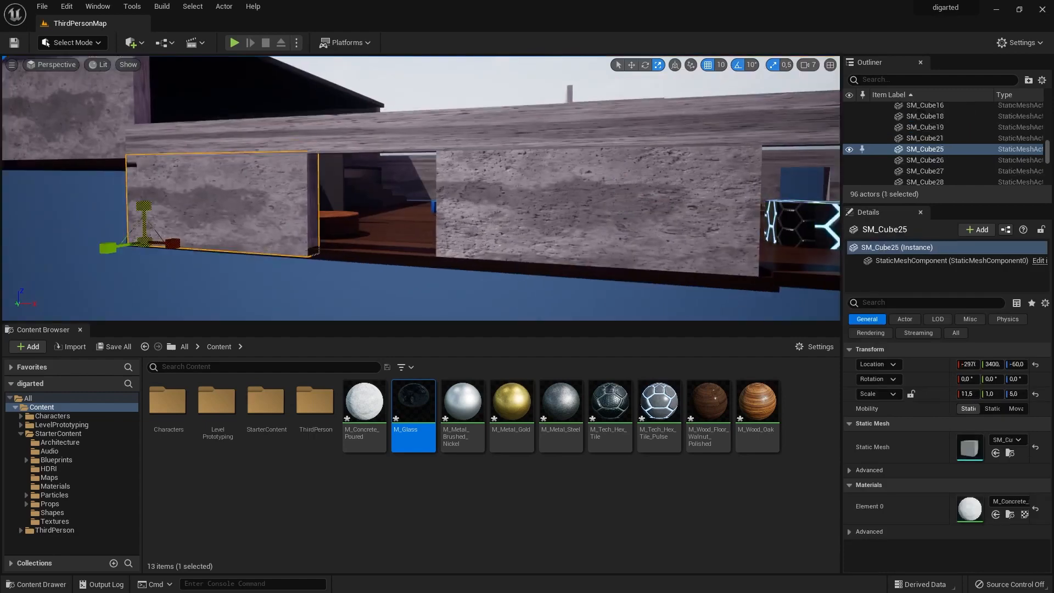
drag(141, 212, 141, 203)
right_drag(329, 274, 308, 264)
Duplicate a wall section and shrink the copy into a low sill beneath the lower wall's window opening.
key(ctrl+d)
drag(217, 230, 217, 263)
key(w)
drag(247, 269, 484, 272)
key(r)
click(704, 289)
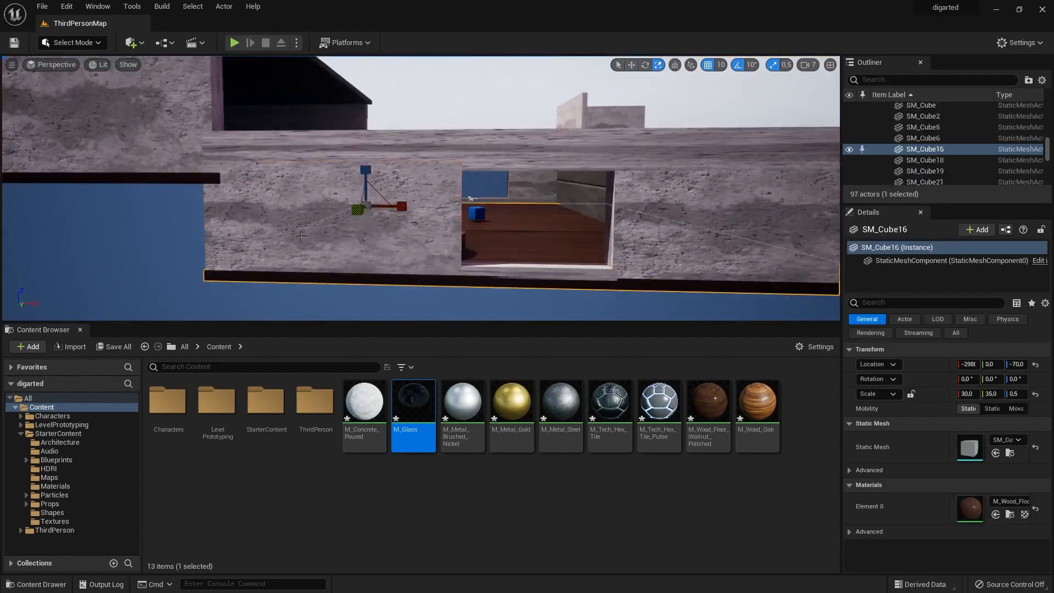
Duplicate the sill under the next window opening at X -50, Z -30, with scale 3.5, 1.0, 0.5.
drag(358, 226, 355, 231)
right_drag(417, 247, 352, 242)
click(332, 232)
key(ctrl+d)
drag(348, 237, 549, 282)
right_drag(417, 241, 351, 236)
key(w)
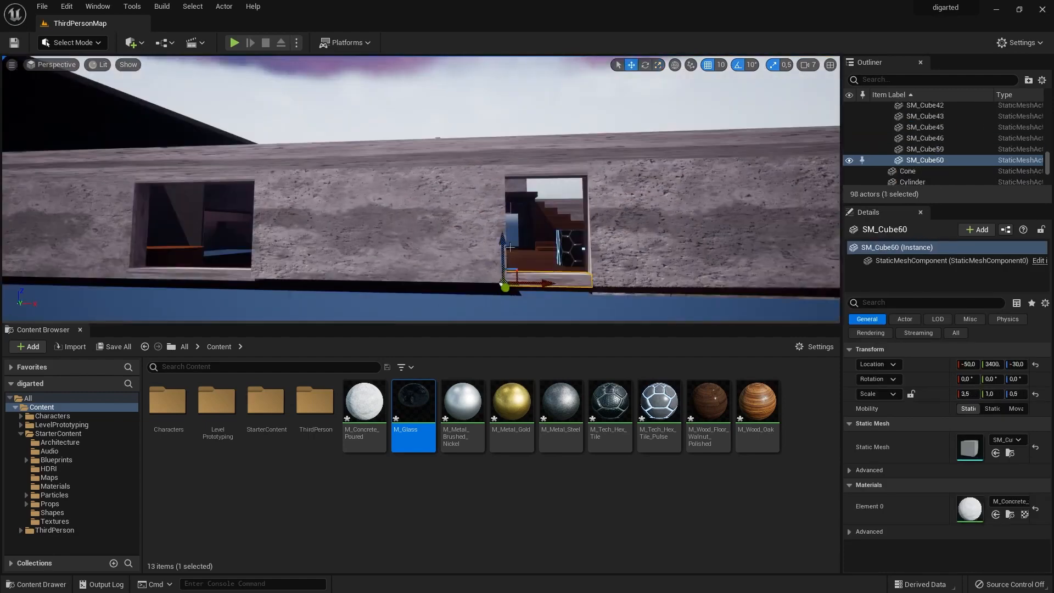
Apply M_Concrete_Poured to a remaining bare wall piece and select the platform wall SM_Cube46.
click(549, 220)
click(697, 239)
right_drag(549, 220, 417, 230)
drag(365, 404, 385, 243)
click(385, 244)
right_drag(385, 243, 440, 241)
click(604, 146)
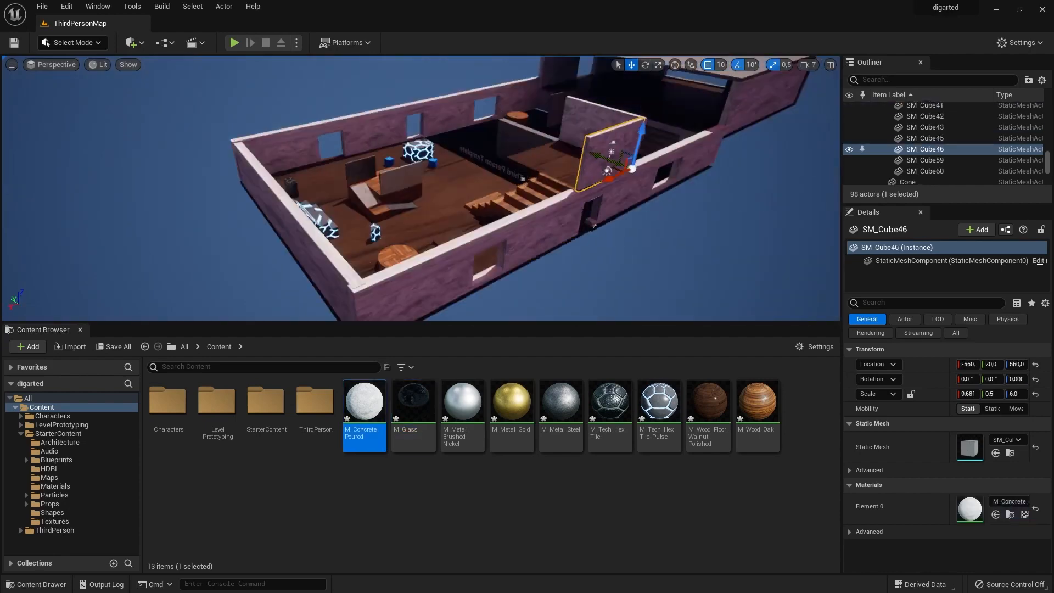
Apply M_Concrete_Poured to the freestanding partition wall and M_Wood_Oak to the tall upright cylinder.
right_drag(495, 220, 417, 219)
drag(365, 403, 132, 241)
drag(560, 406, 528, 412)
drag(321, 209, 321, 209)
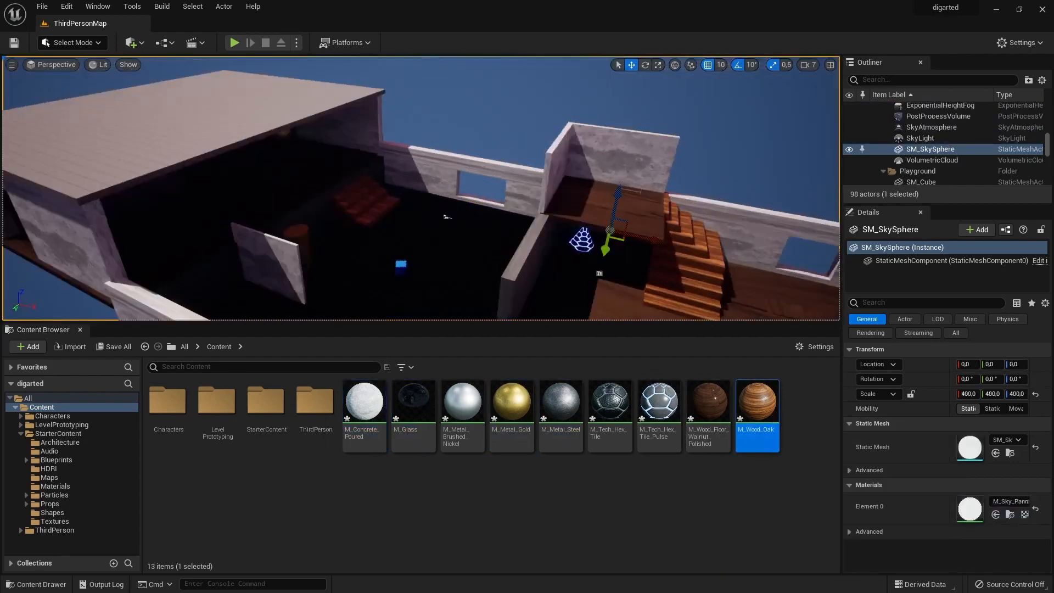
click(709, 415)
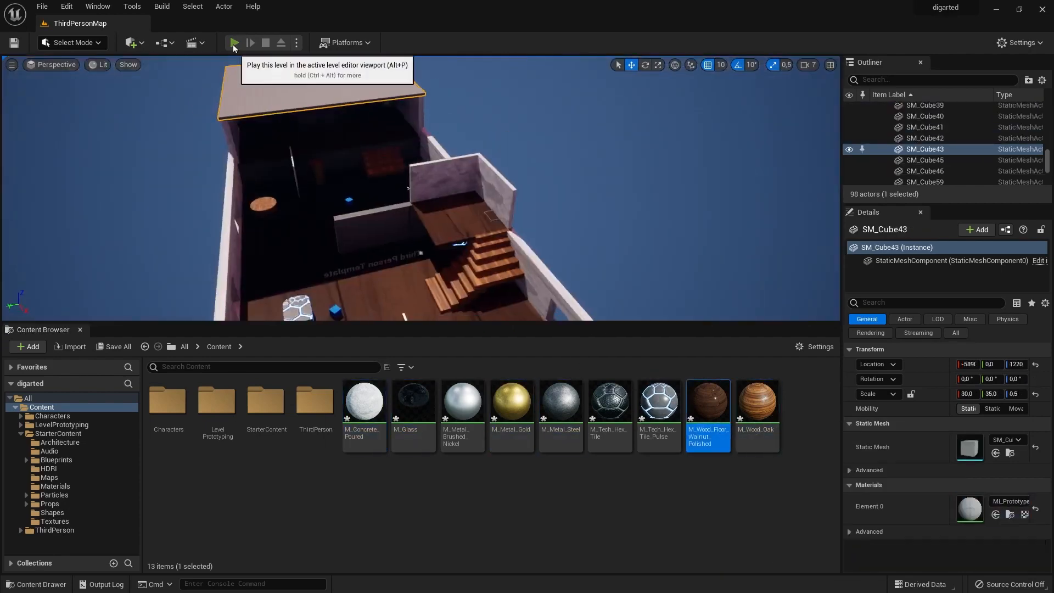
Play-test the level, running the character past the oak cylinder and across the walnut floor toward the staircase, and end the session.
key(alt+p)
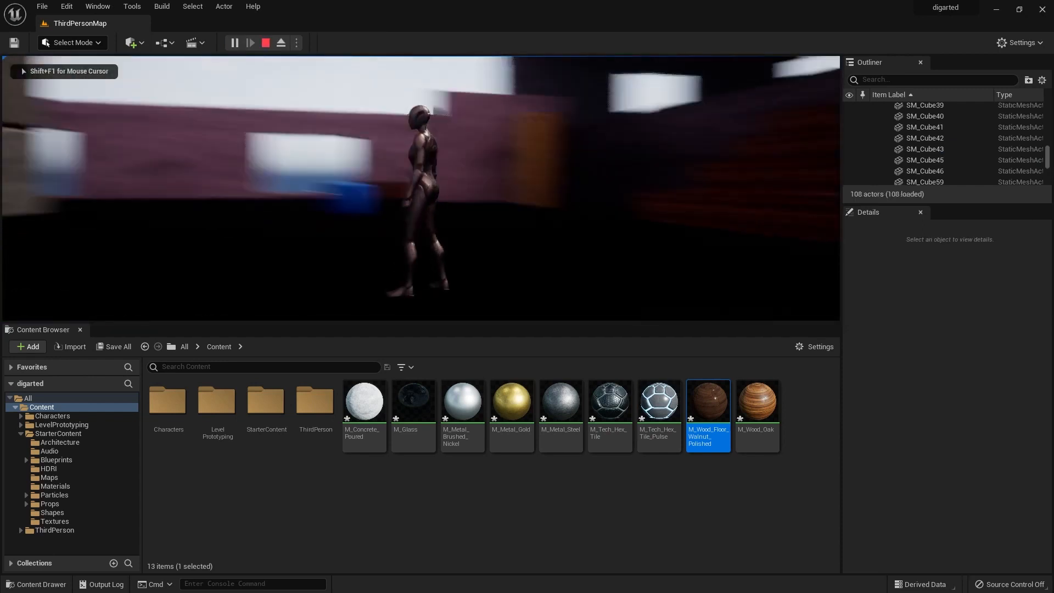
key(w)
key(w)
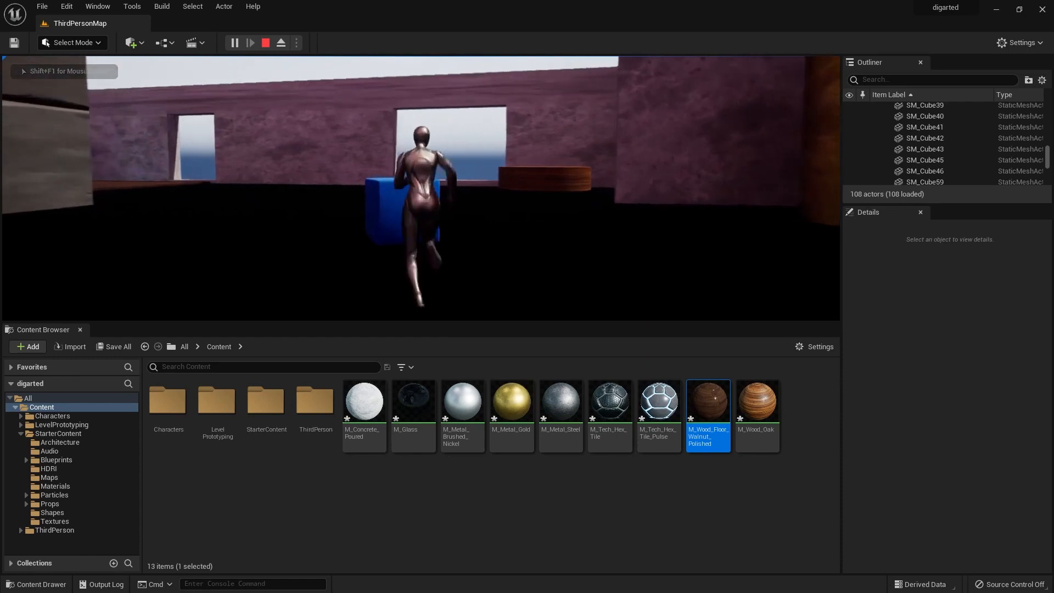
key(w)
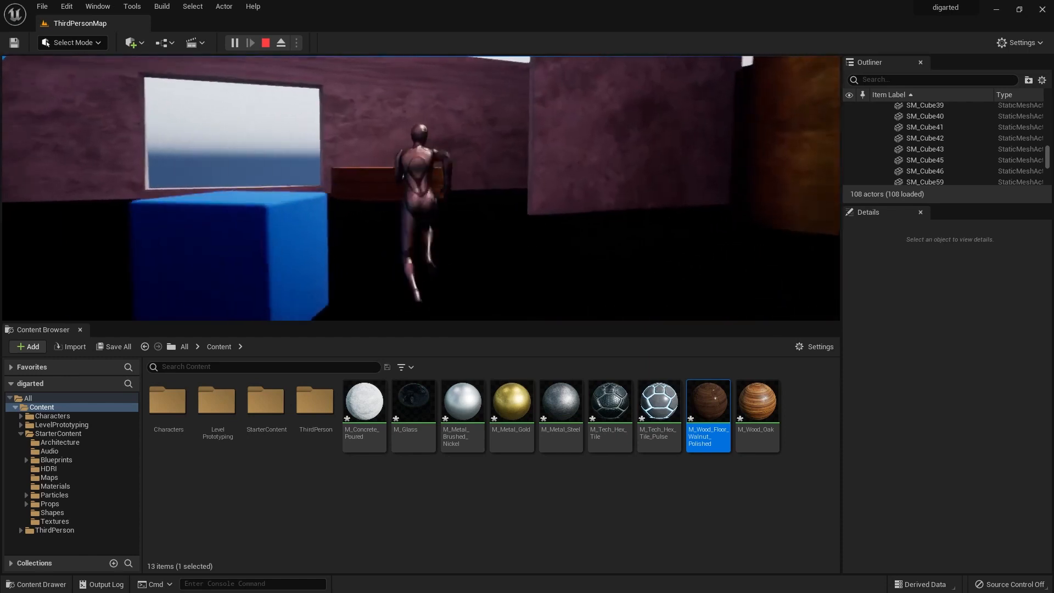
key(w)
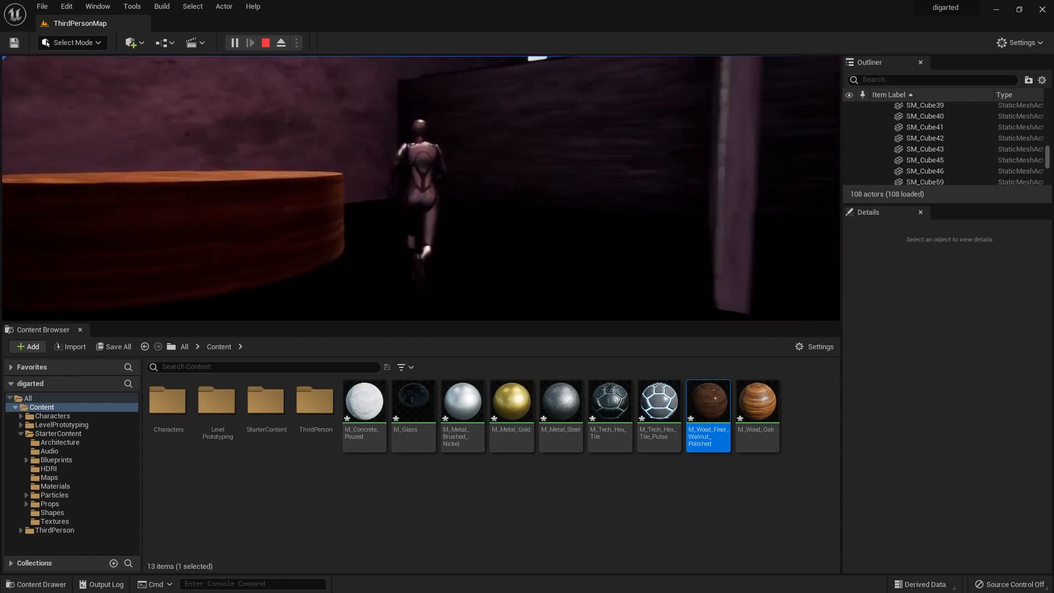
key(w)
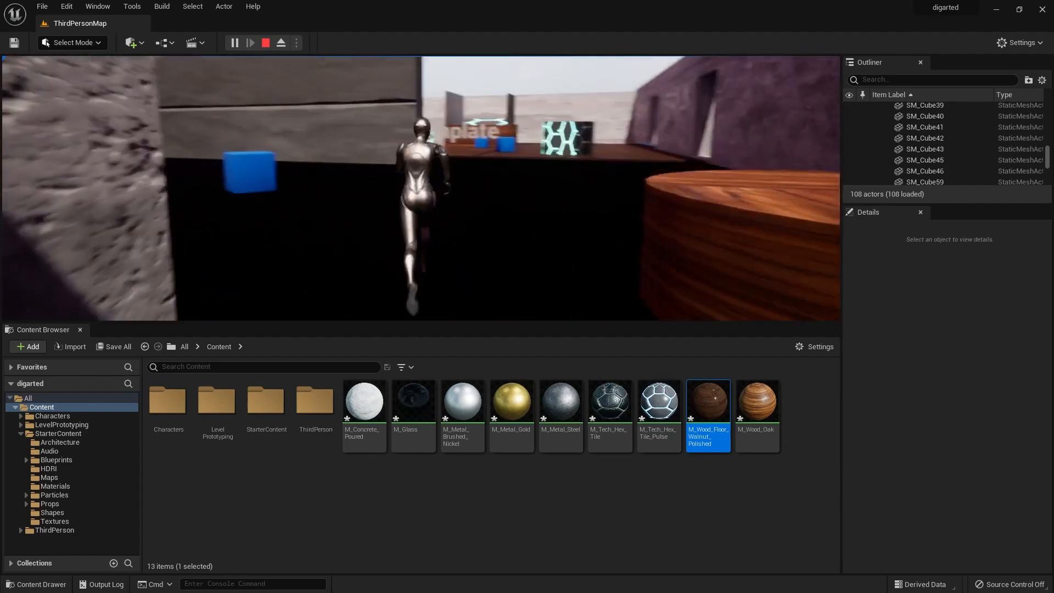
key(w)
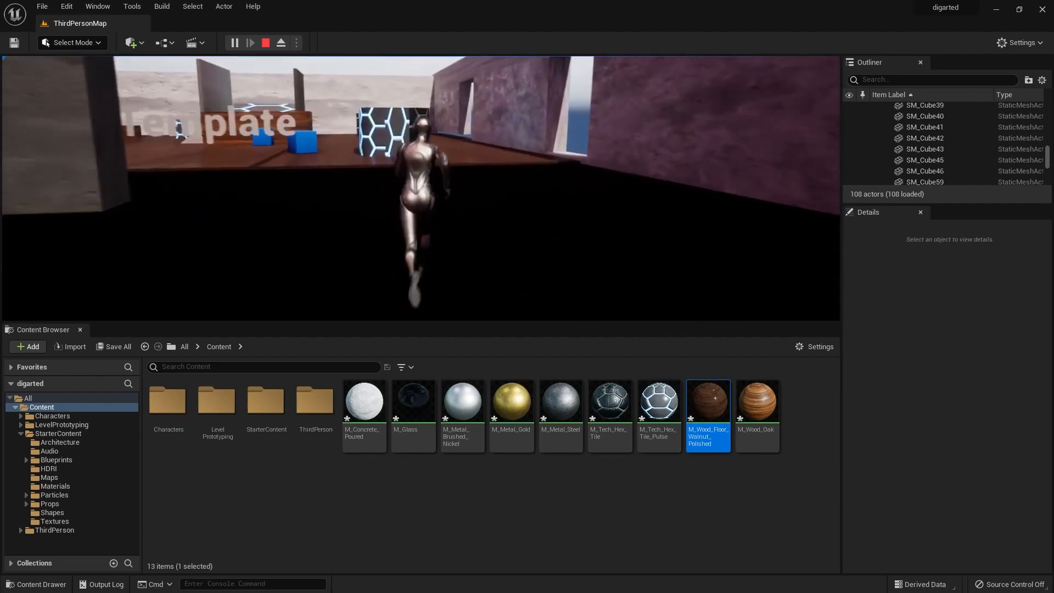
key(w)
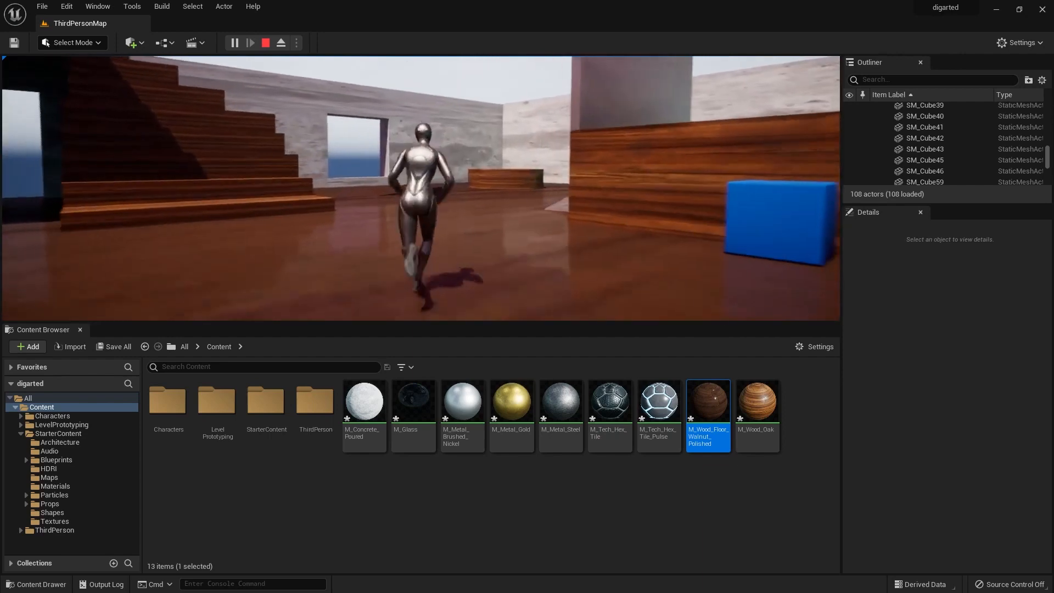
key(Escape)
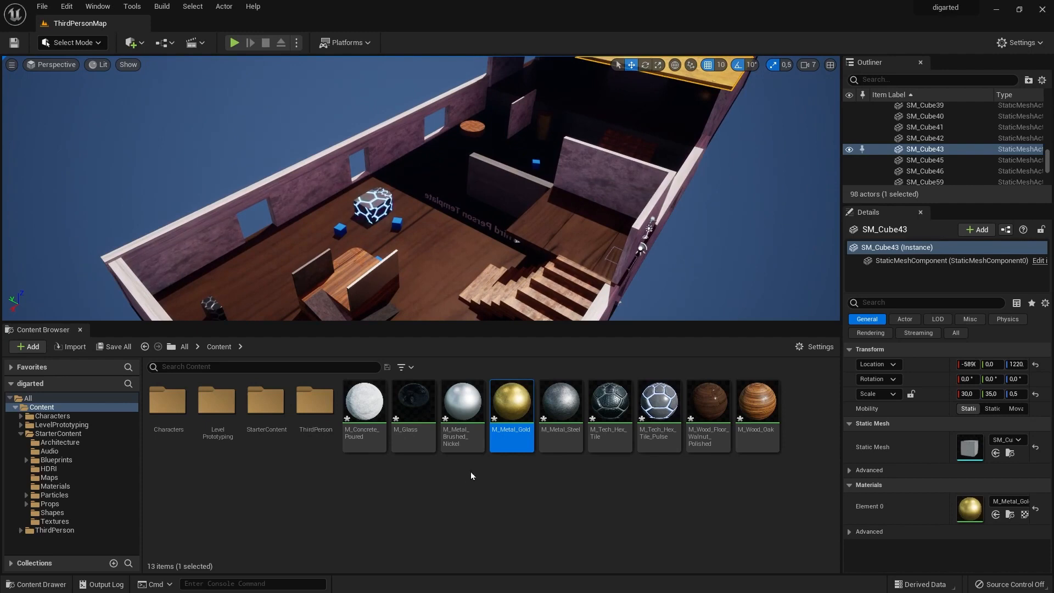
Locate the material of the blue cube beside the hex-tile block and copy MI_Solid_Blue into the main Content folder.
click(336, 229)
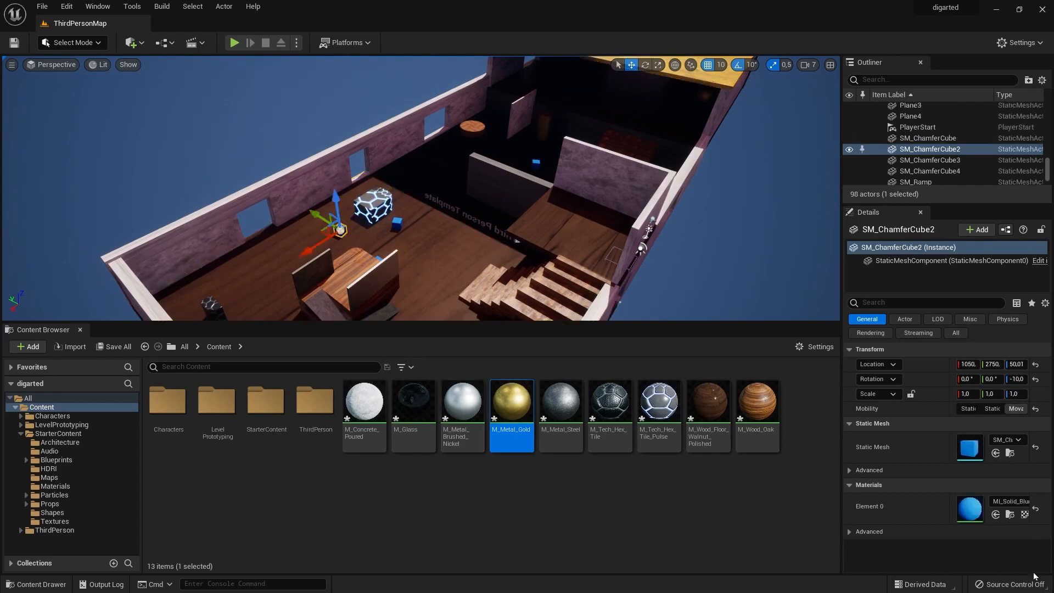
click(996, 514)
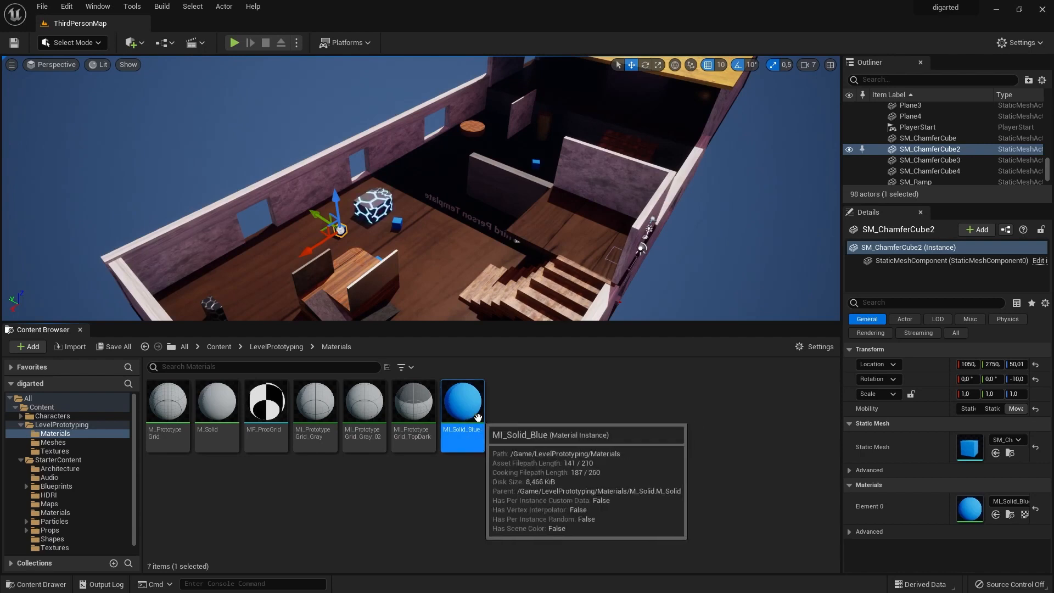
drag(477, 418, 54, 410)
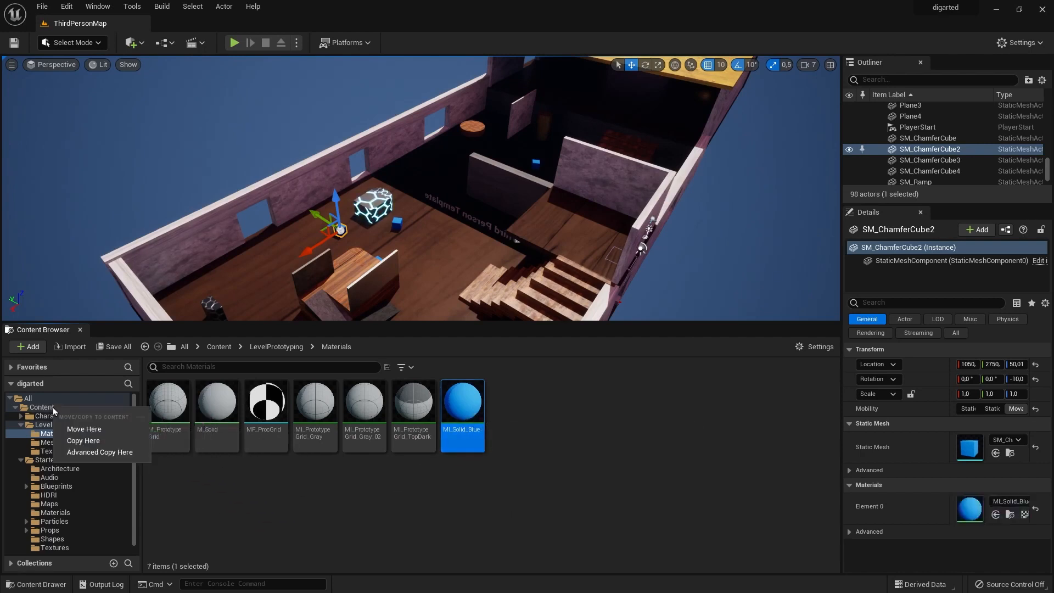
click(84, 441)
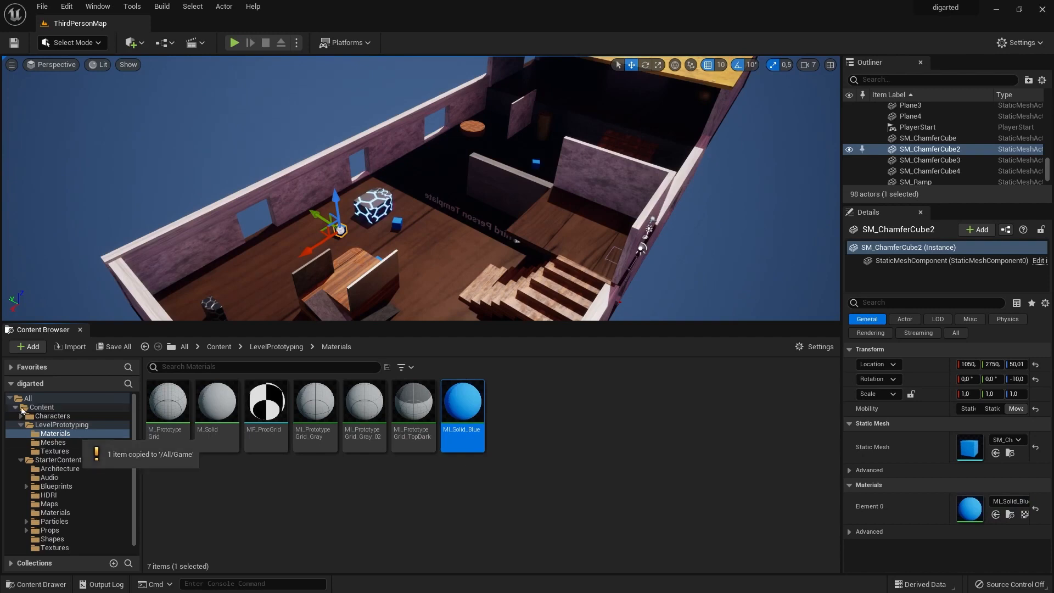
click(39, 408)
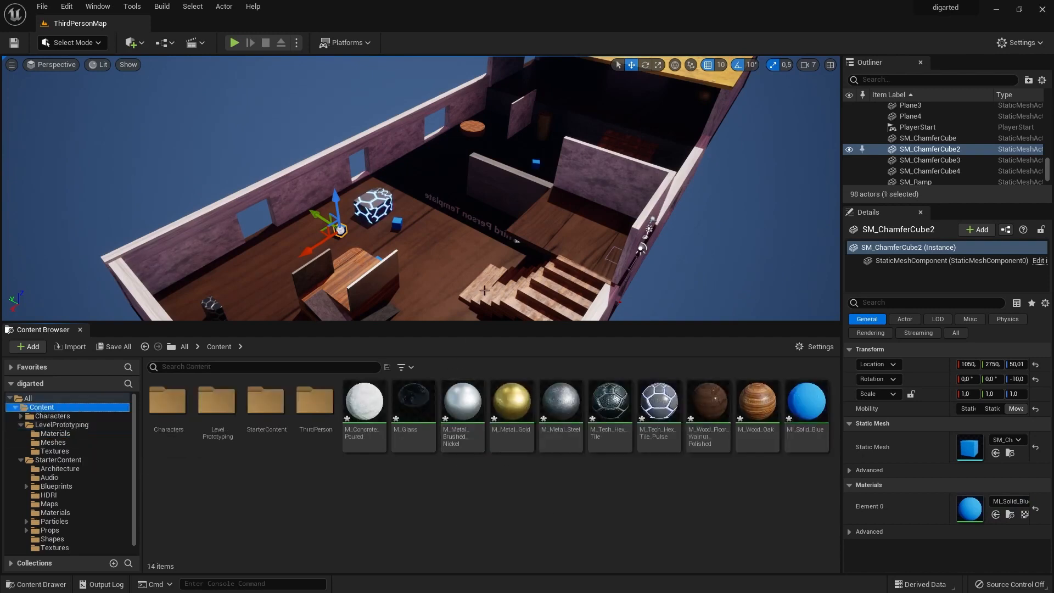
Create a material instance from the copied MI_Solid_Blue and name it Red.
click(810, 414)
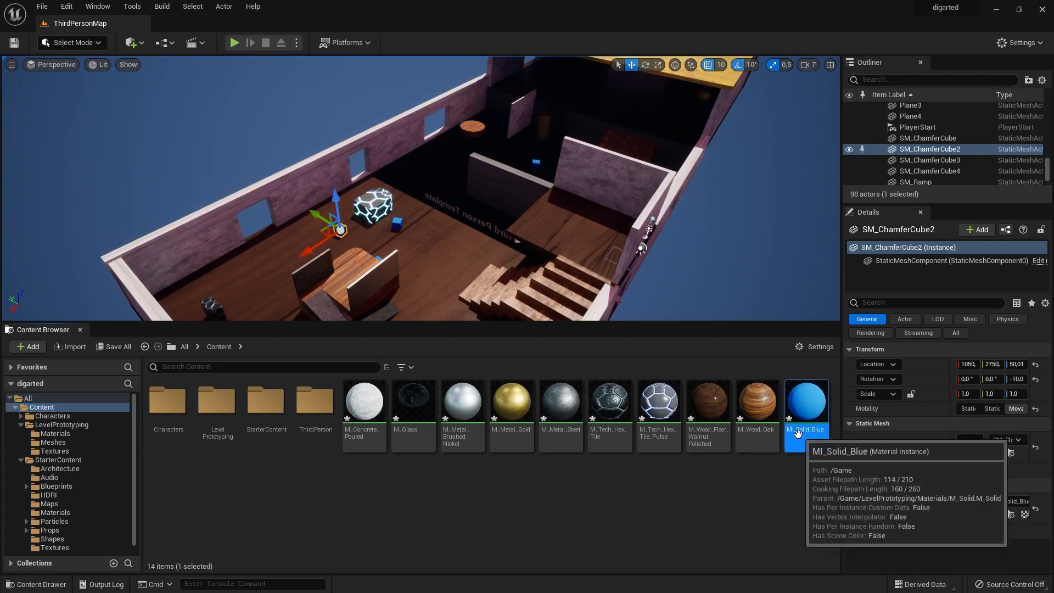
right_click(804, 437)
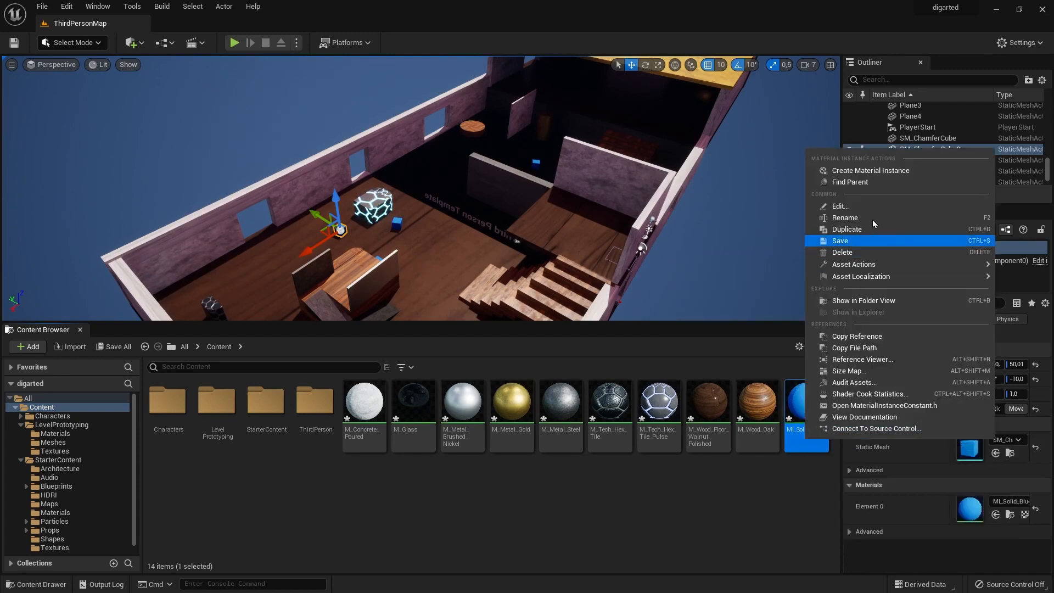
click(920, 175)
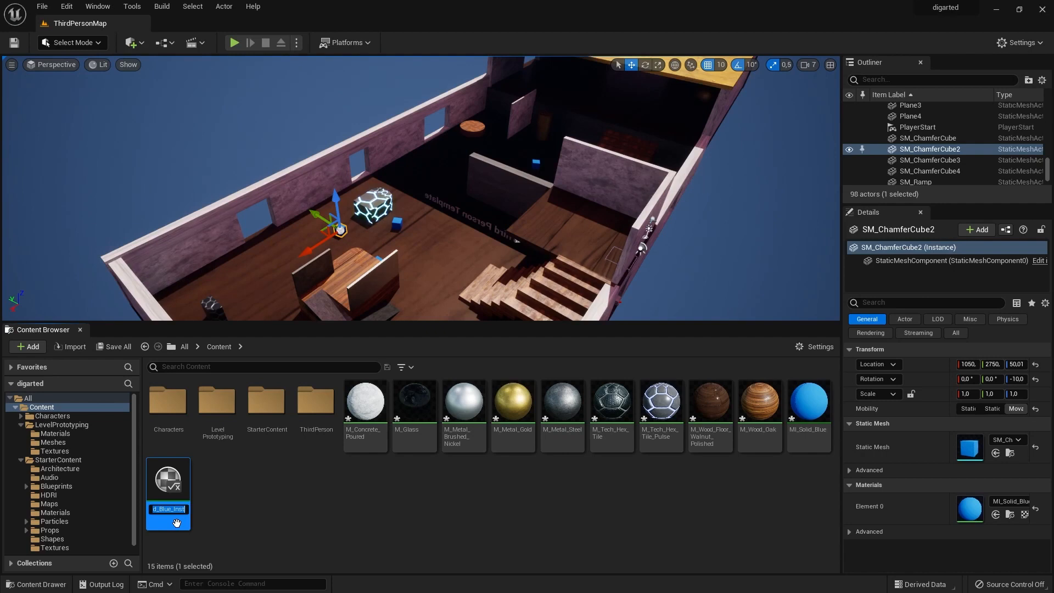
key(Return)
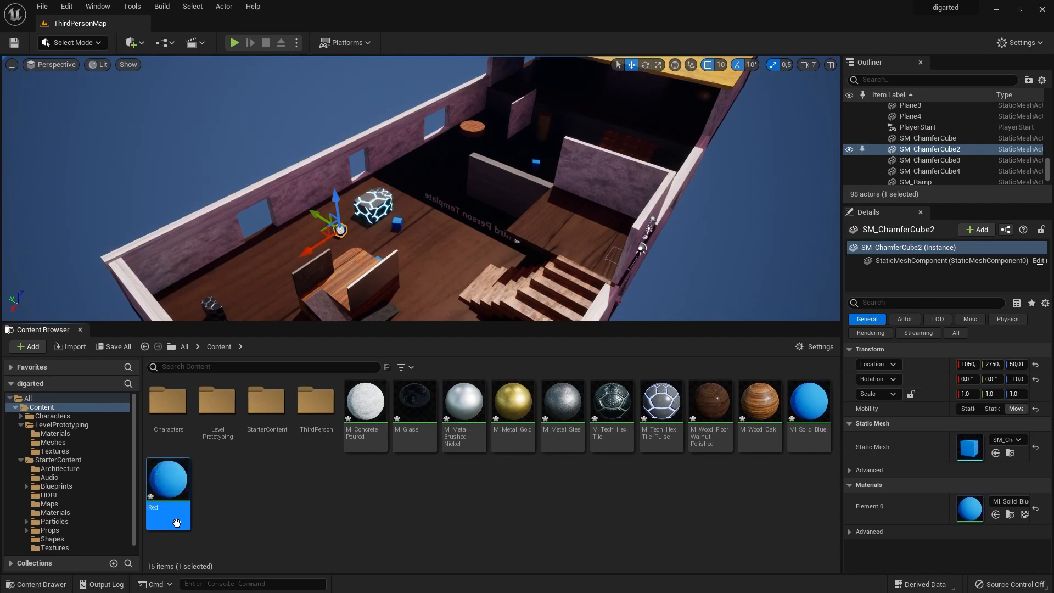
Open the Red material instance and dock its editor beside the ThirdPersonMap level.
double_click(168, 483)
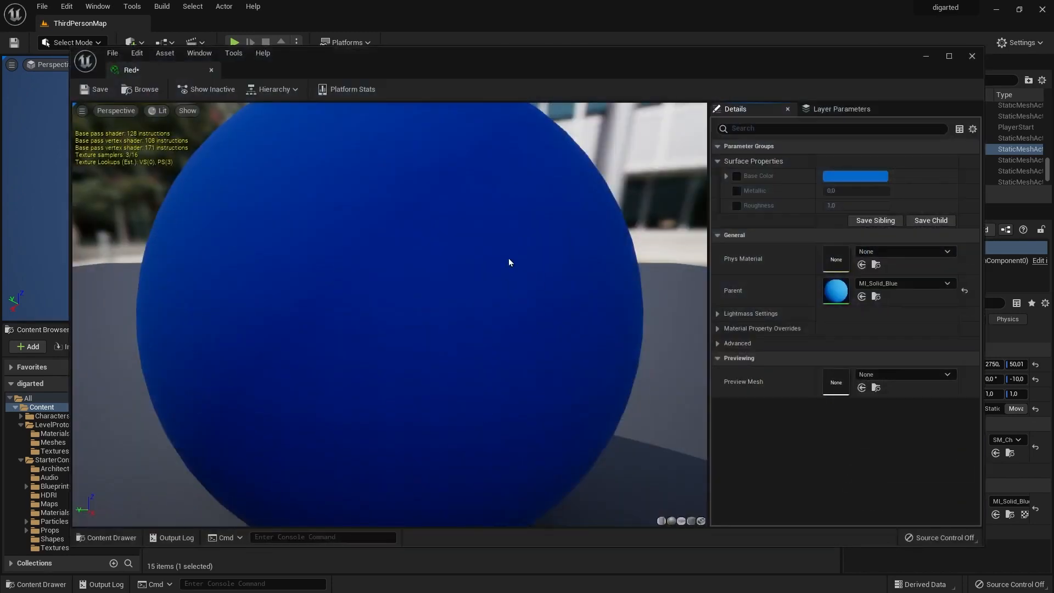
scroll(343, 329, down, 6)
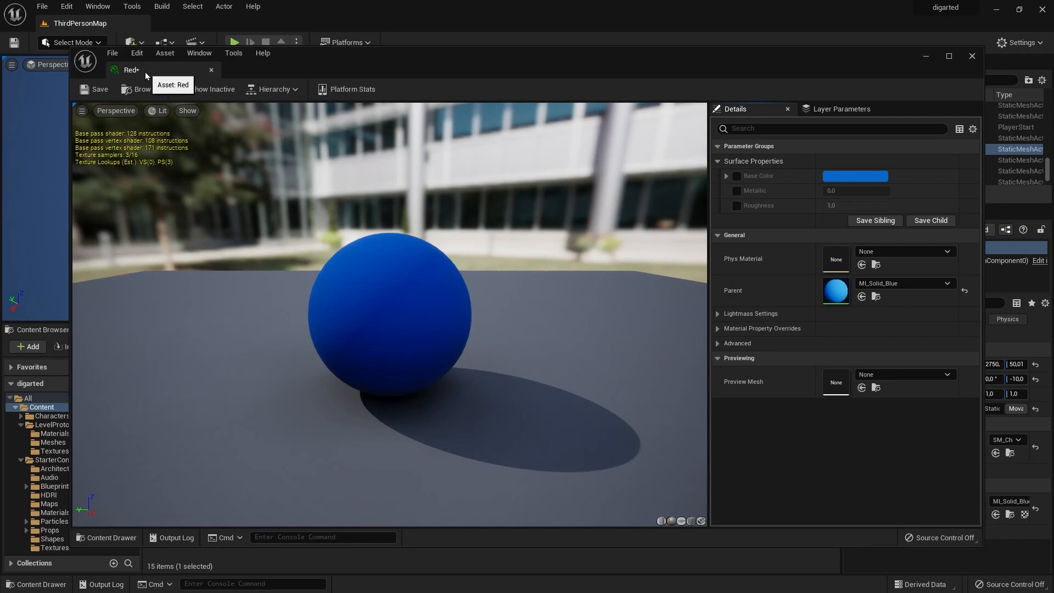
drag(144, 72, 166, 24)
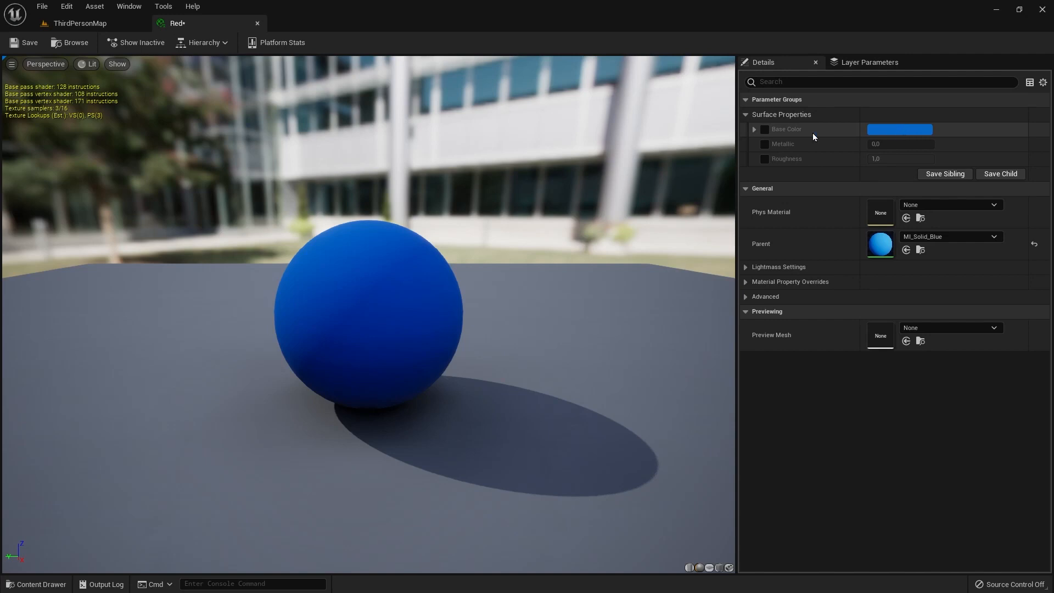
Override the Red instance's Base Color with red, hex sRGB C81212FF, and save the material.
click(764, 130)
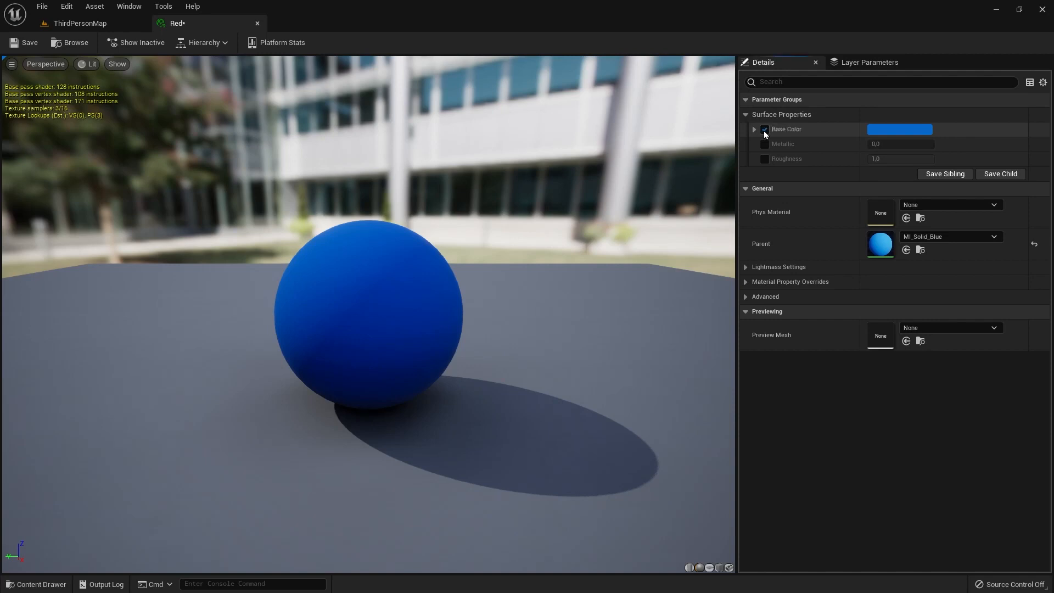
click(891, 130)
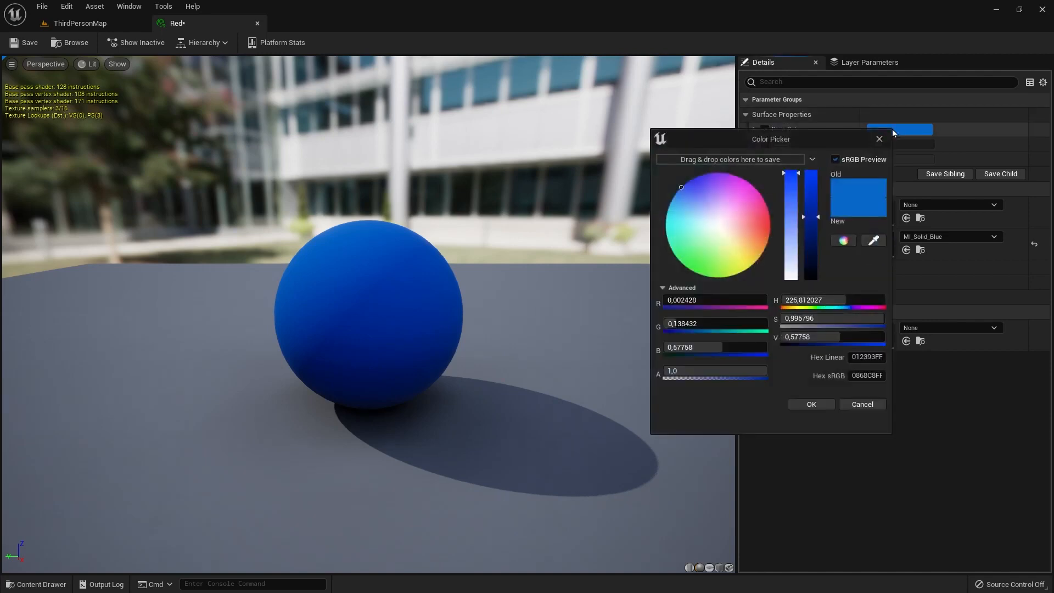
click(746, 214)
mouse_move(751, 213)
mouse_down()
mouse_move(769, 203)
mouse_move(769, 228)
mouse_up()
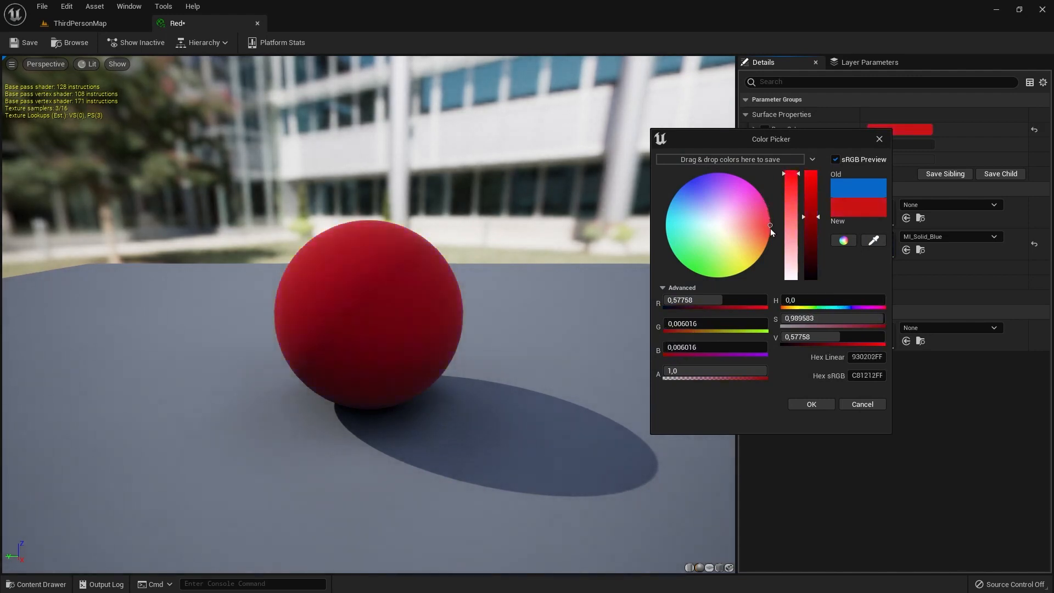
click(816, 405)
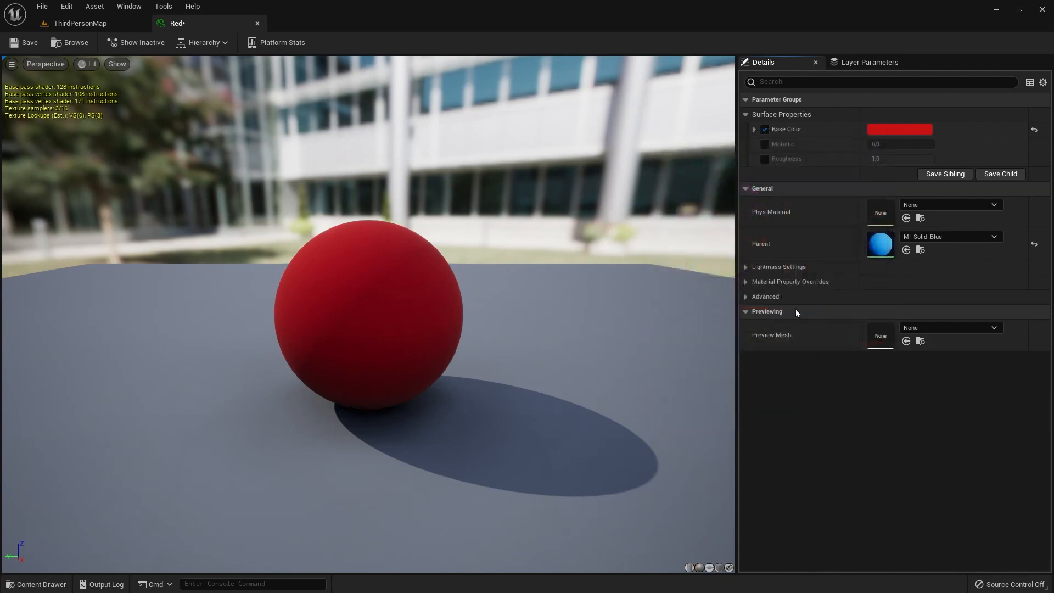
click(28, 45)
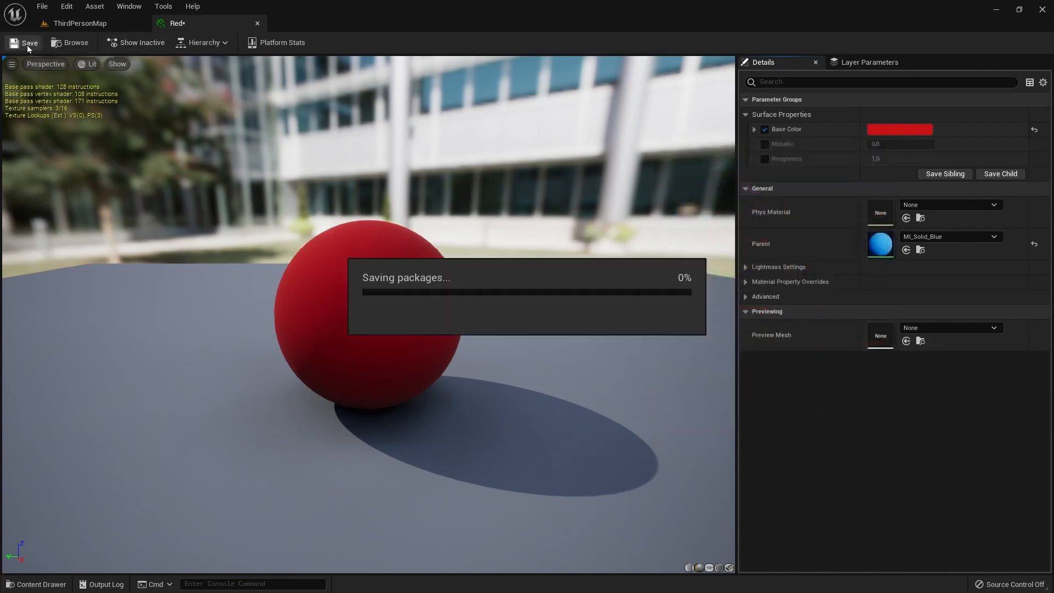
Return to the level and apply the Red material to the blue cube behind the hex-tile block.
click(95, 24)
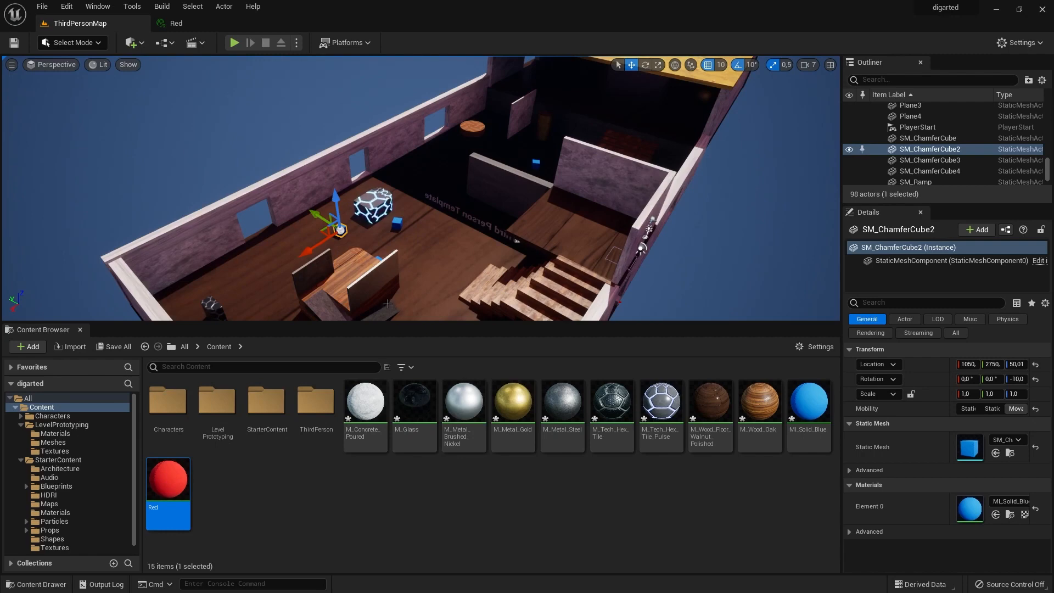
right_drag(327, 240, 370, 240)
key(w)
alt+drag(183, 307, 327, 278)
scroll(183, 306, up, 2)
scroll(183, 307, up, 1)
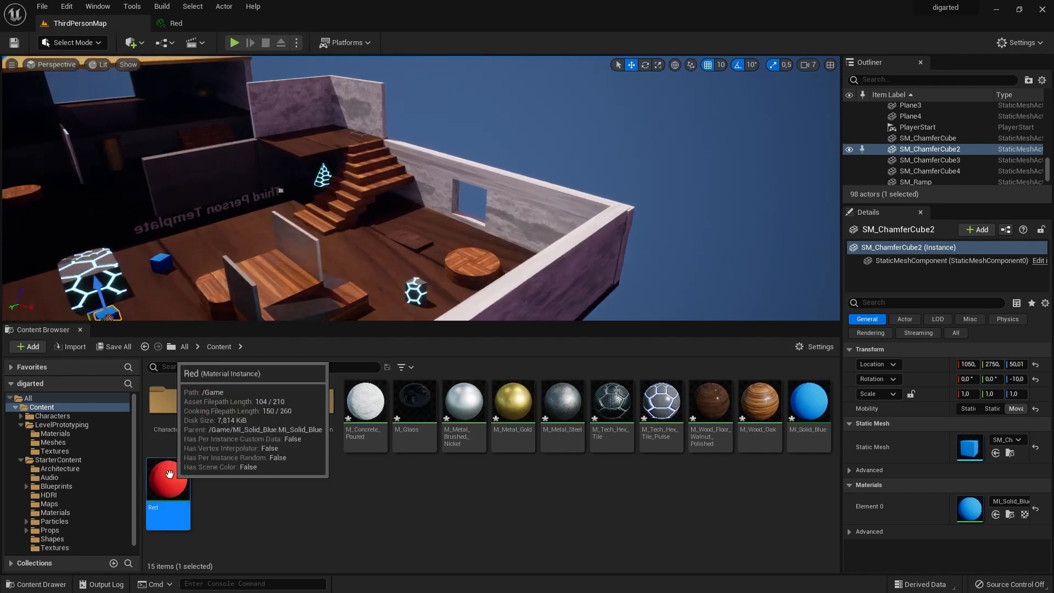
drag(167, 477, 163, 267)
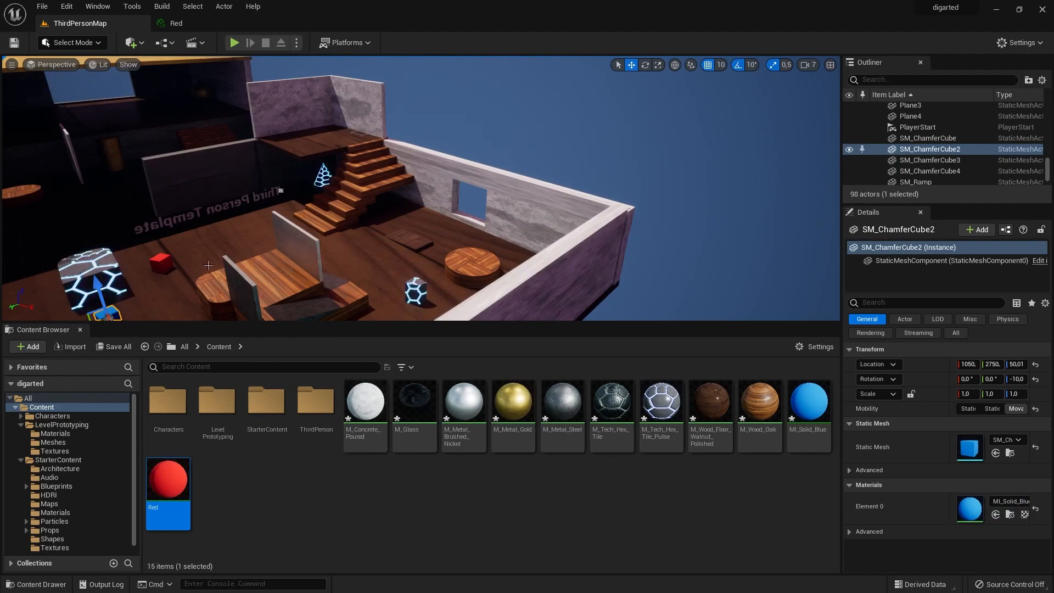
Add a basic sphere shape to the level above the wooden platform area.
scroll(267, 293, down, 1)
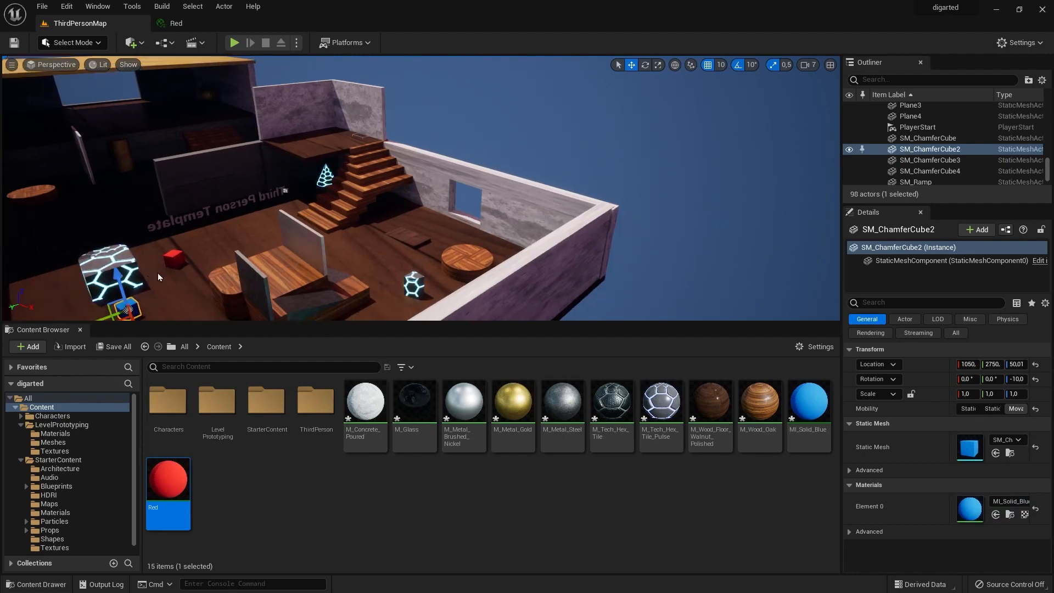
right_drag(266, 294, 239, 239)
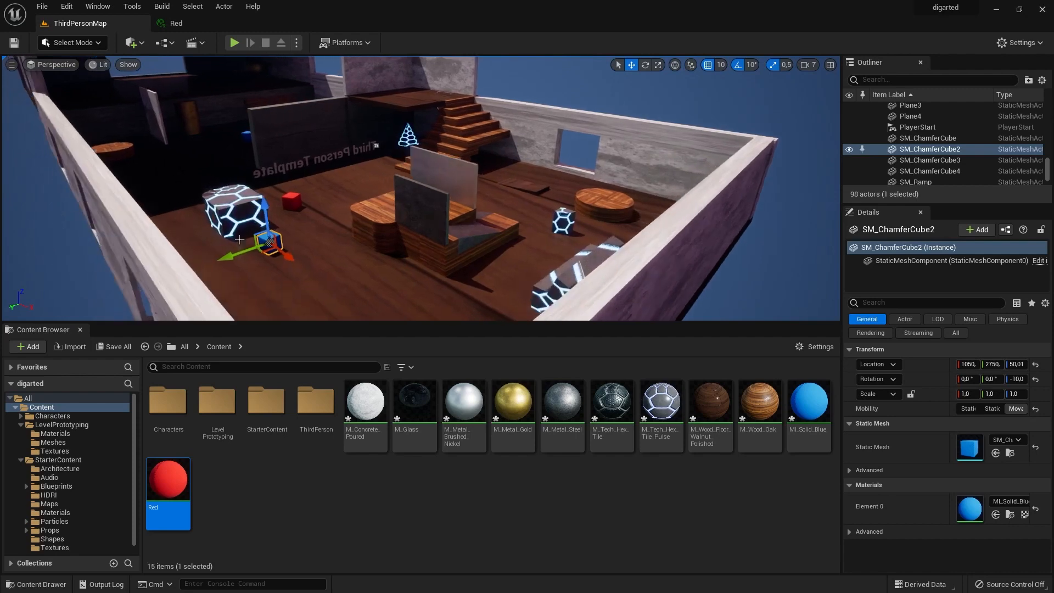
click(302, 286)
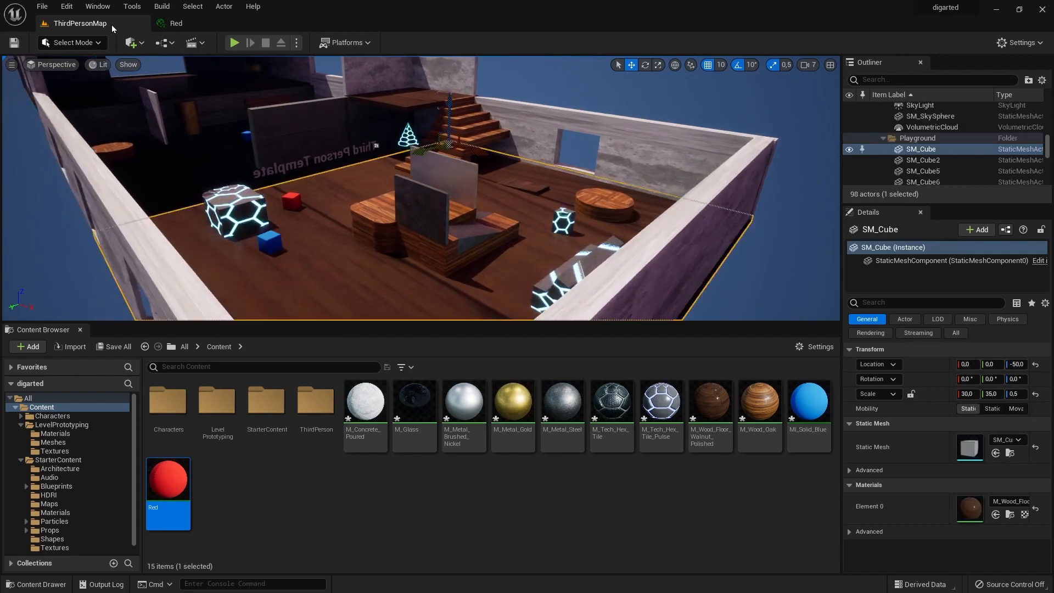
click(132, 43)
mouse_move(185, 160)
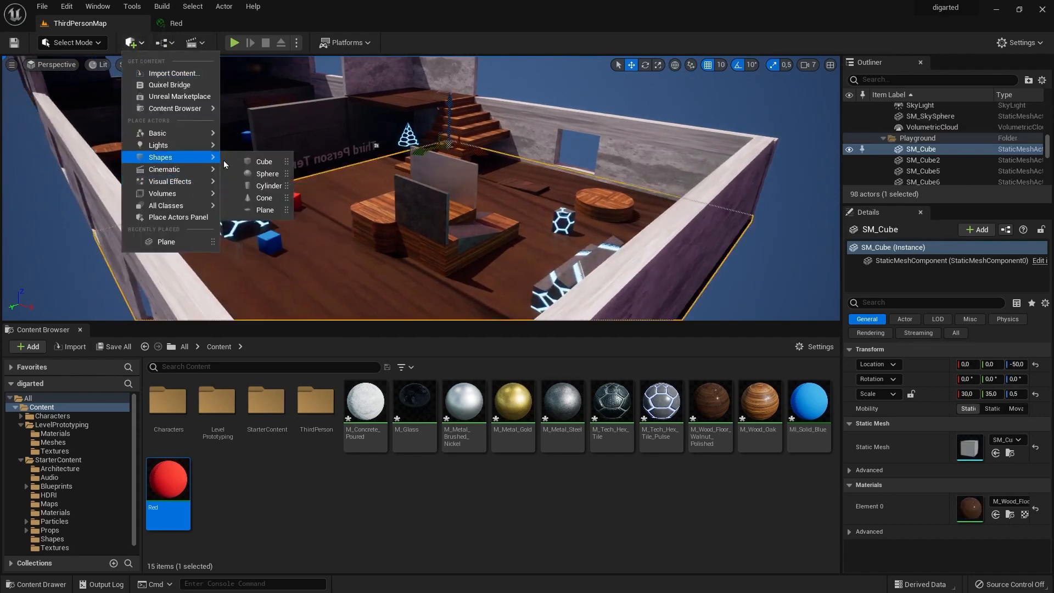
click(265, 173)
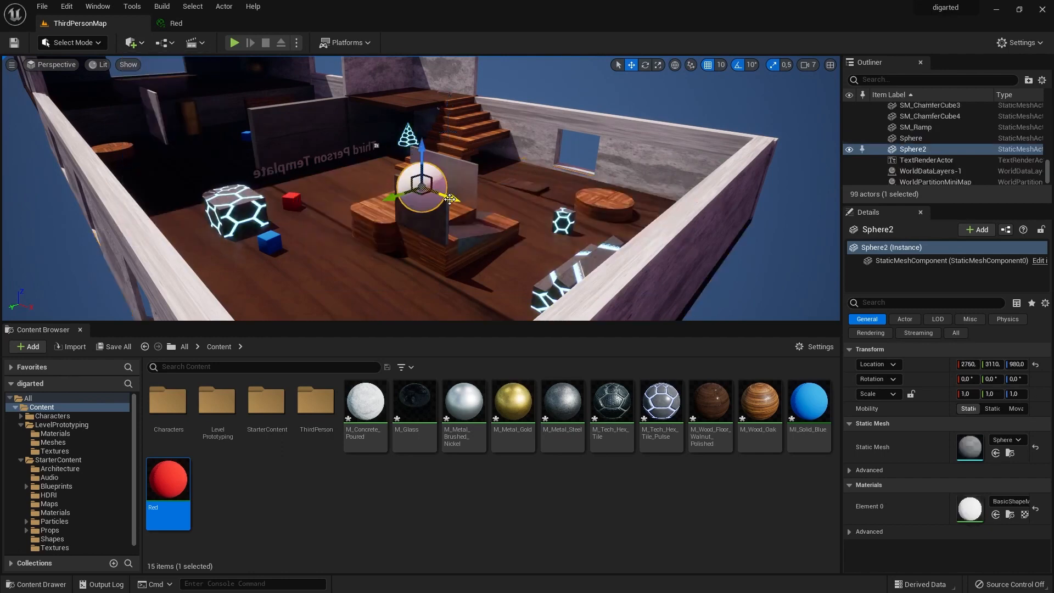
Move the new sphere toward the hex-tile block, lower it to Z 880, and drop it to the ground.
drag(400, 195, 308, 229)
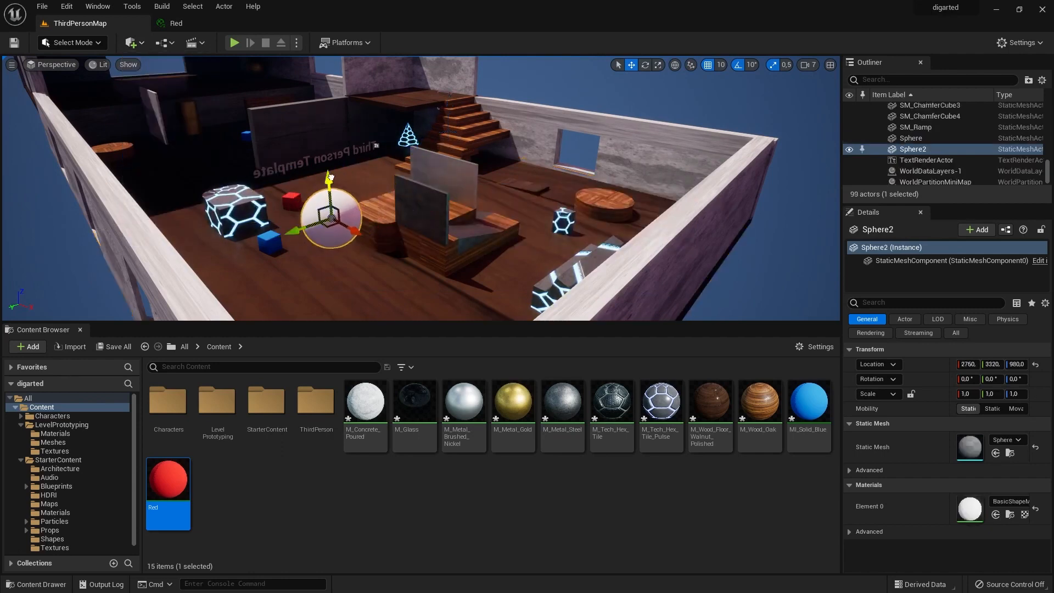
drag(330, 177, 332, 228)
scroll(336, 247, down, 3)
drag(400, 237, 327, 210)
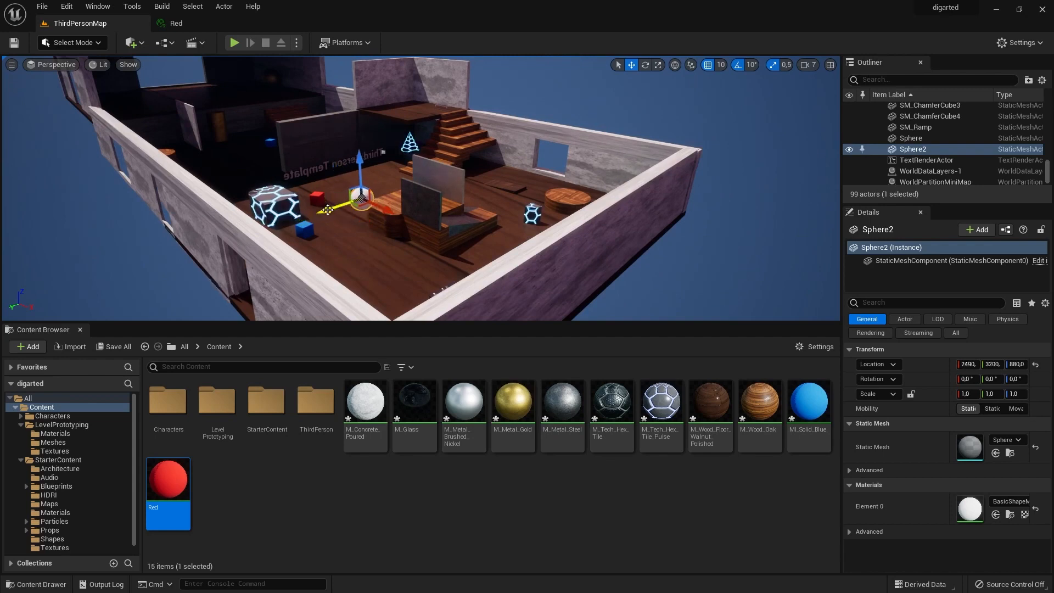
key(End)
Slide the sphere back inside the walled floor area, to about X 1670 and Y 2530.
scroll(386, 279, down, 6)
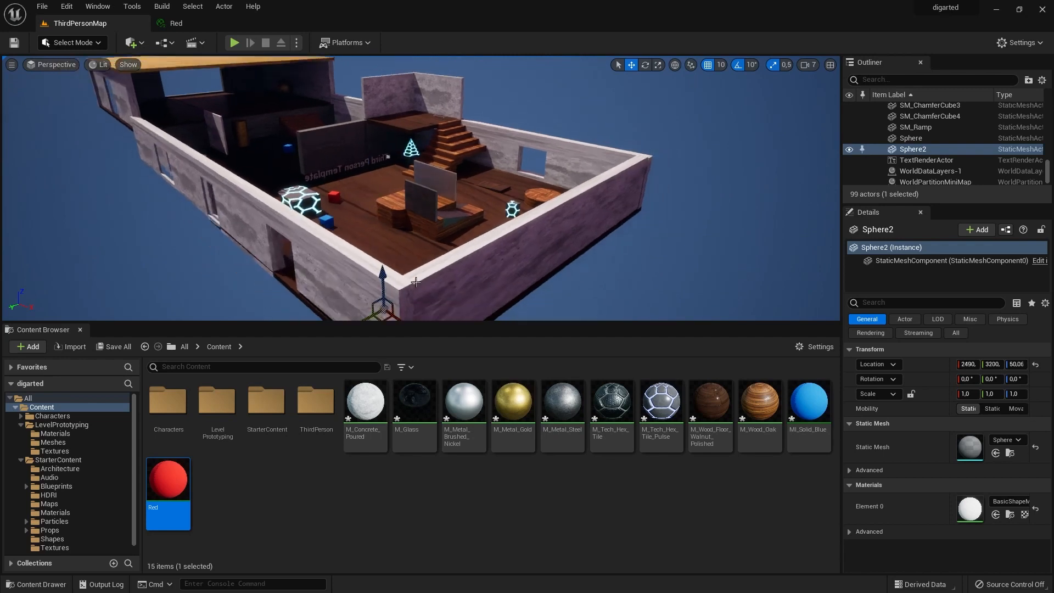
drag(386, 279, 405, 213)
scroll(397, 257, up, 3)
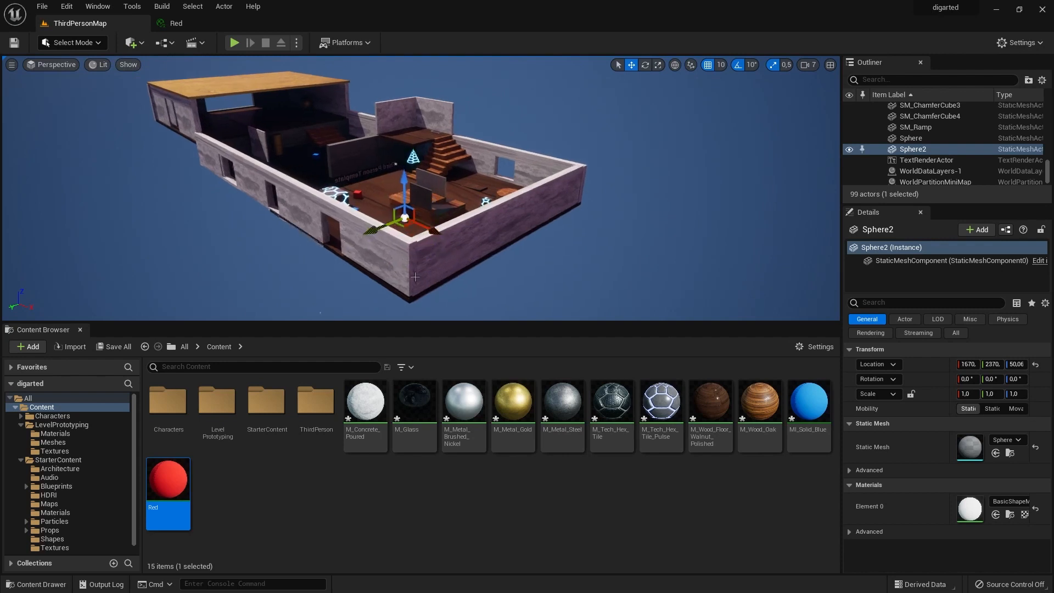
scroll(398, 257, up, 3)
right_drag(397, 257, 406, 258)
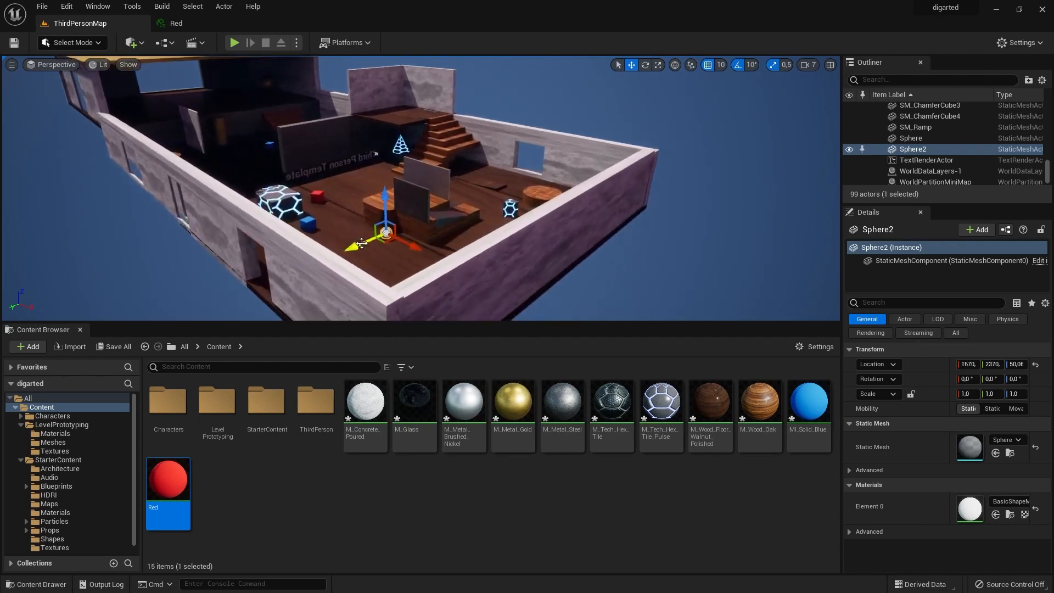
drag(359, 246, 409, 259)
Scale the sphere to 5.5 in X and 3.0 in Y, and reposition it to about Y 2710, Z 30.
key(r)
key(f)
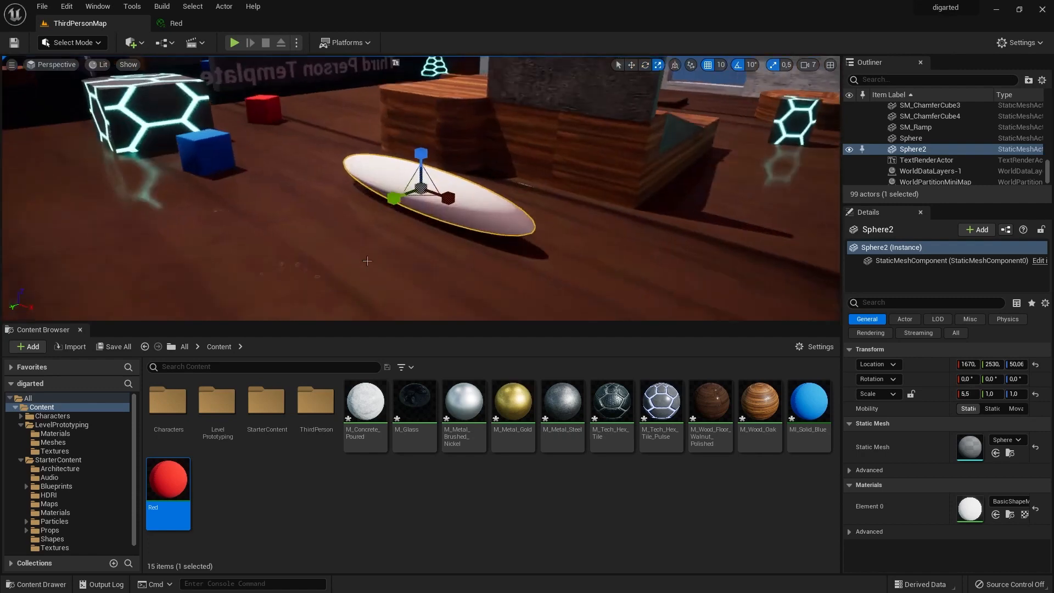
drag(395, 198, 319, 225)
key(w)
drag(362, 180, 362, 190)
Create a material instance of MI_Solid_Blue named magenta.
click(696, 509)
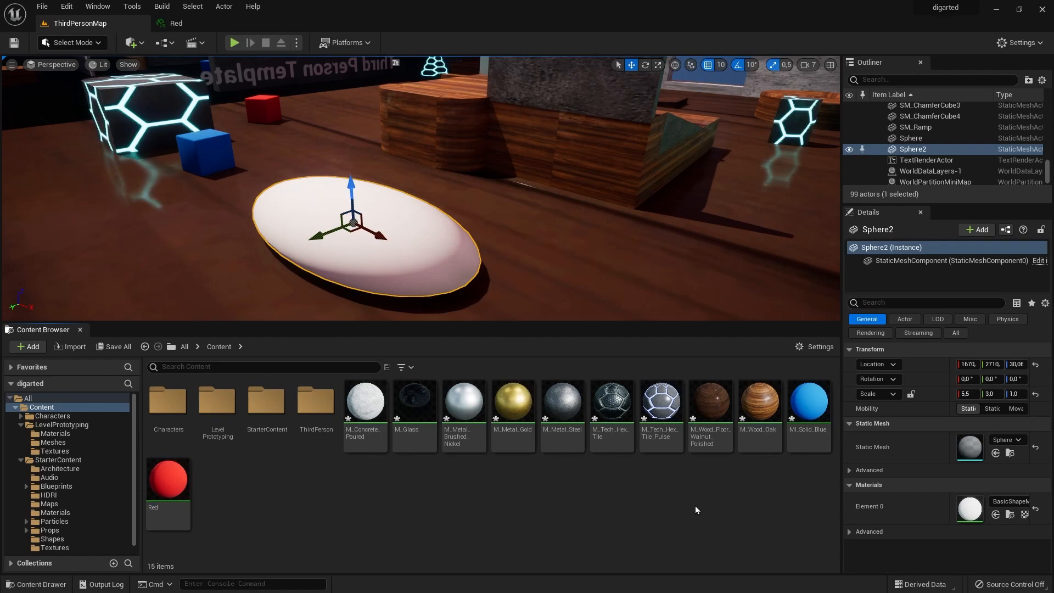
click(808, 403)
right_click(808, 405)
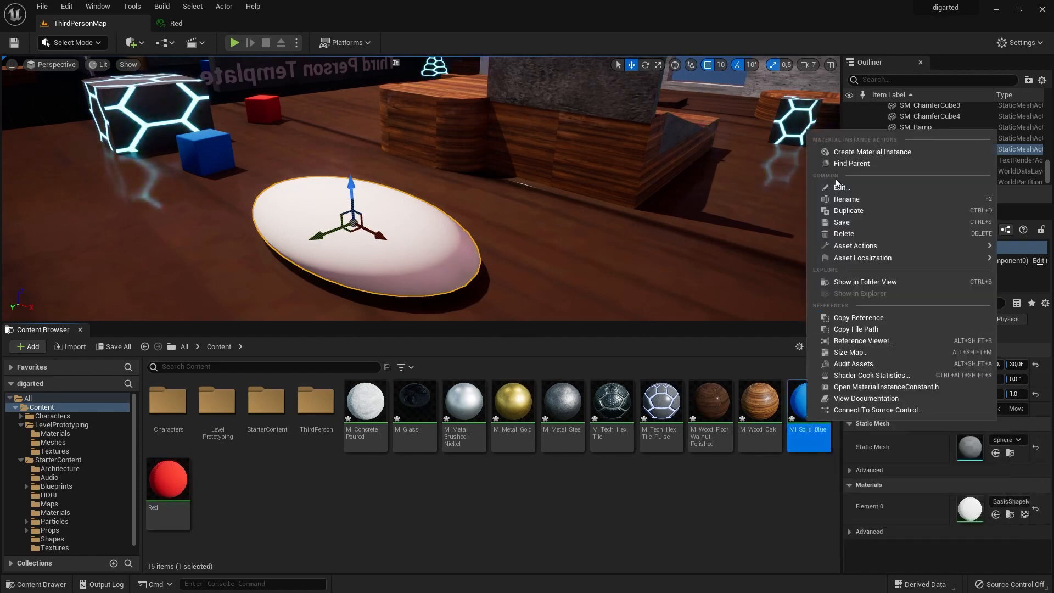
click(856, 152)
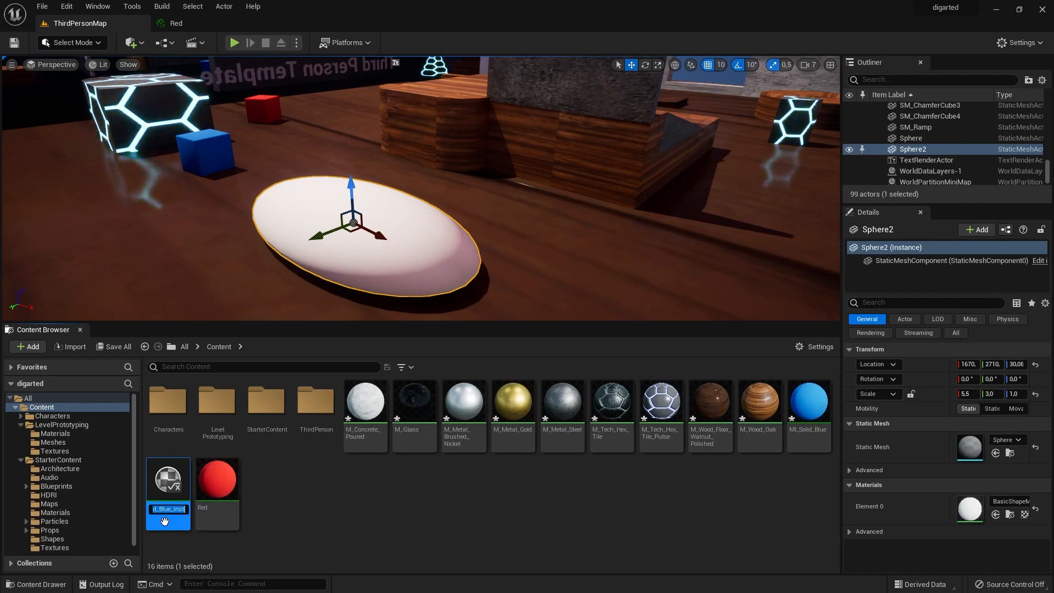
key(Return)
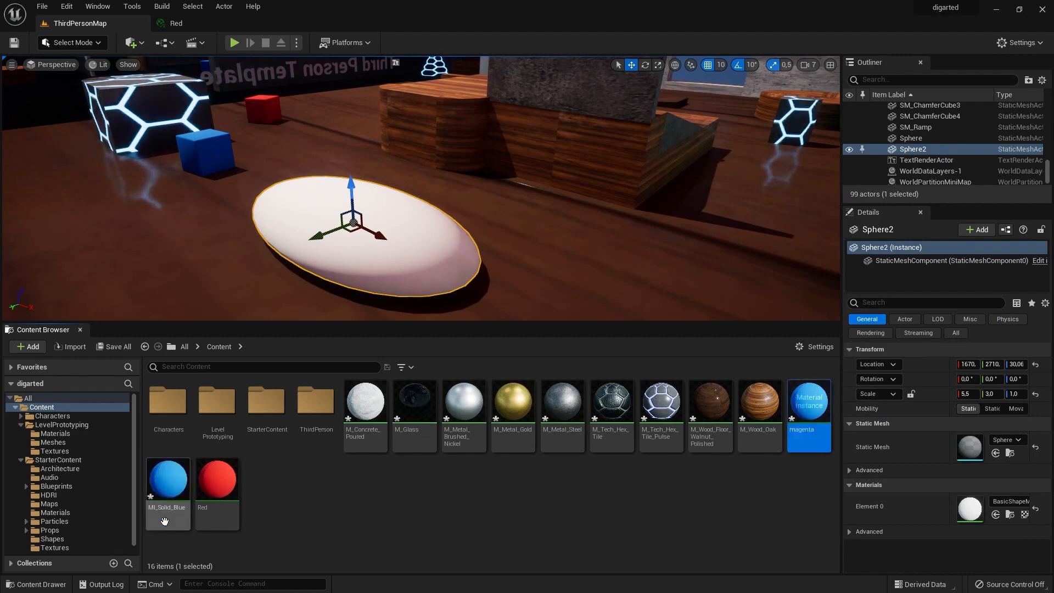
Open the magenta instance and override its Base Color with a pinkish red, hex sRGB DC1B66FF.
double_click(816, 419)
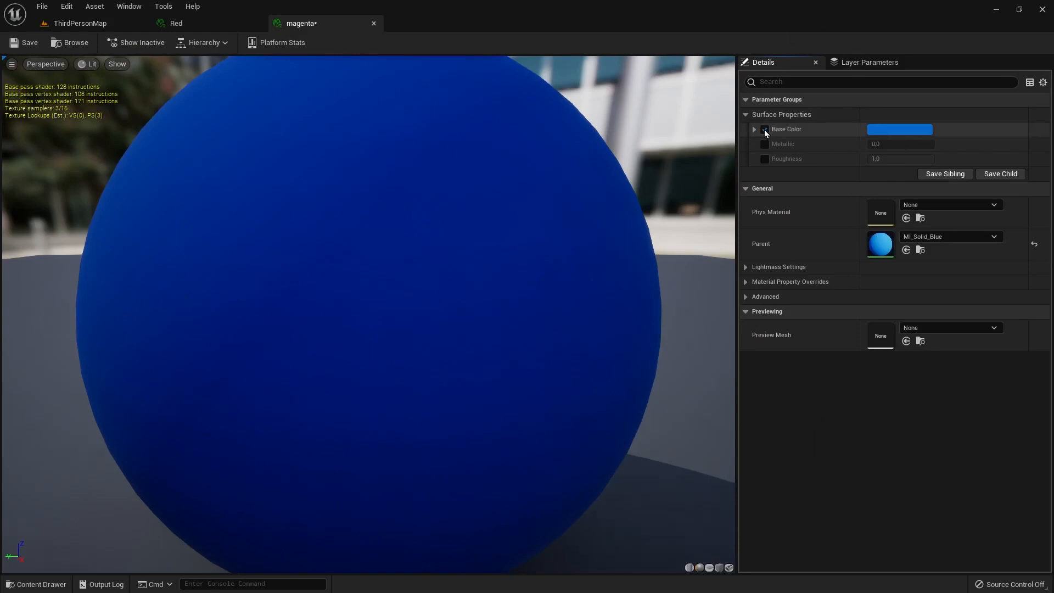
click(894, 132)
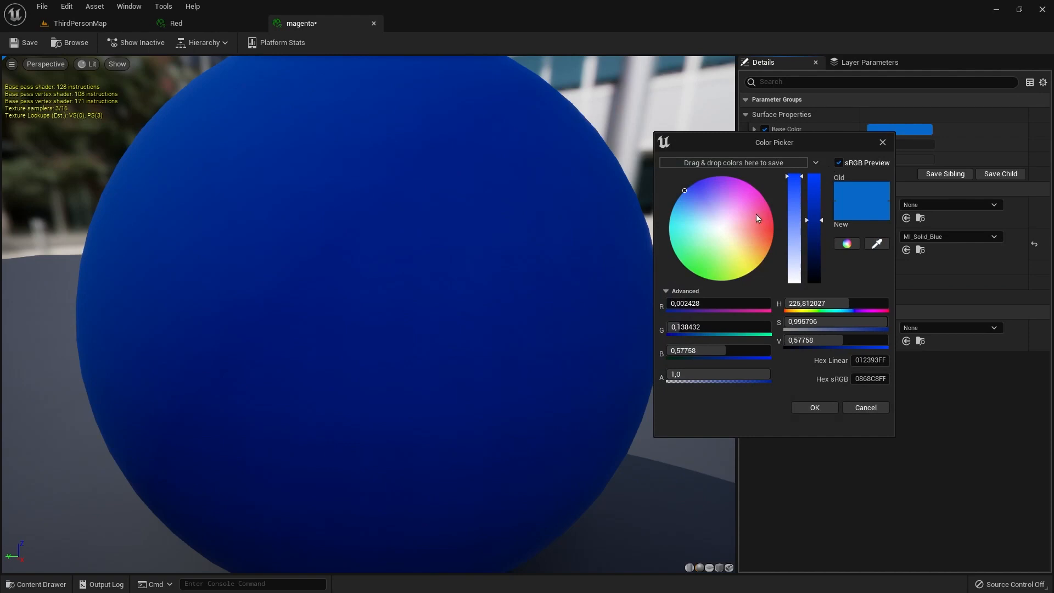
mouse_move(756, 218)
mouse_down()
mouse_move(760, 203)
mouse_move(765, 214)
mouse_up()
scroll(510, 299, down, 3)
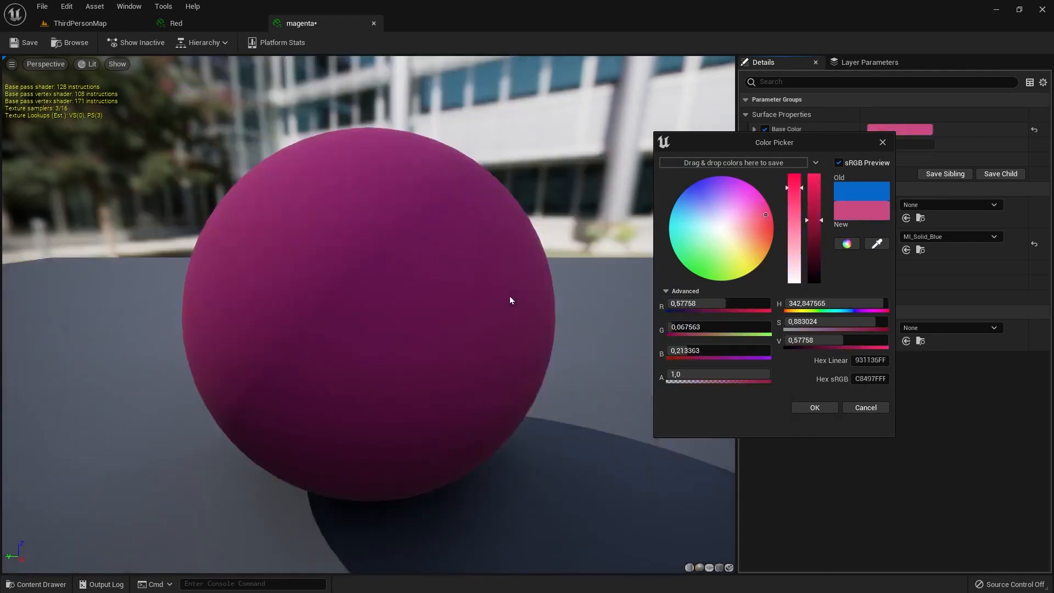
scroll(395, 273, down, 3)
scroll(422, 289, up, 3)
mouse_move(766, 221)
mouse_down()
mouse_move(763, 203)
mouse_move(766, 218)
mouse_move(820, 206)
mouse_move(801, 176)
mouse_up()
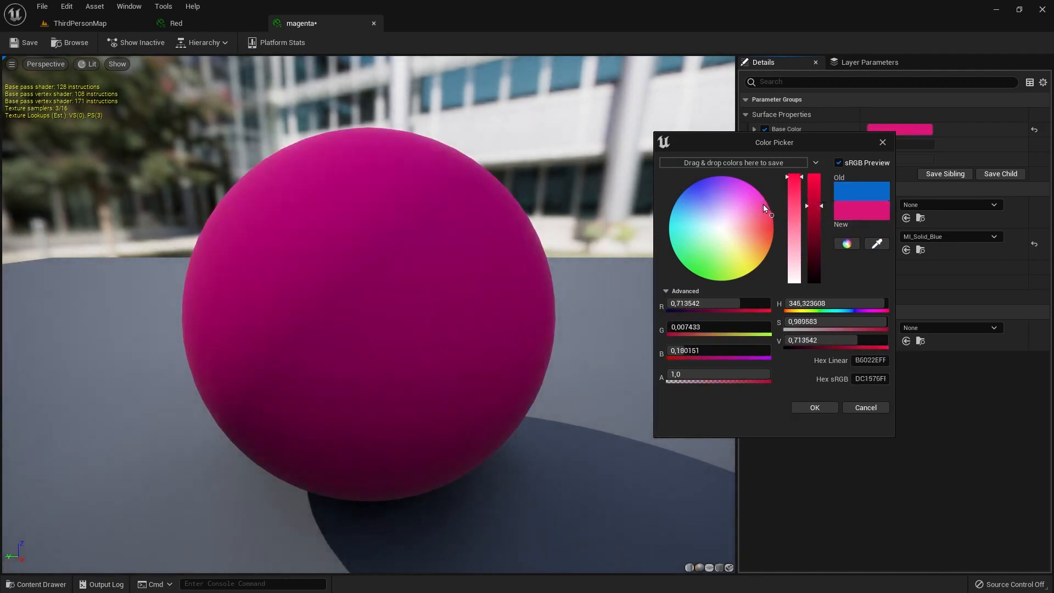
drag(765, 207, 773, 224)
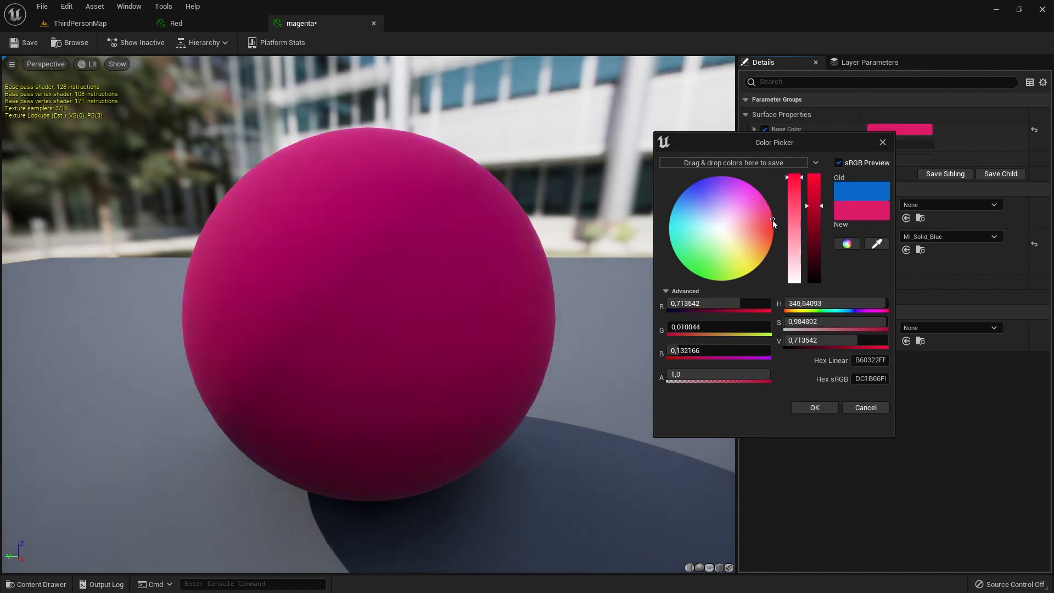
click(830, 406)
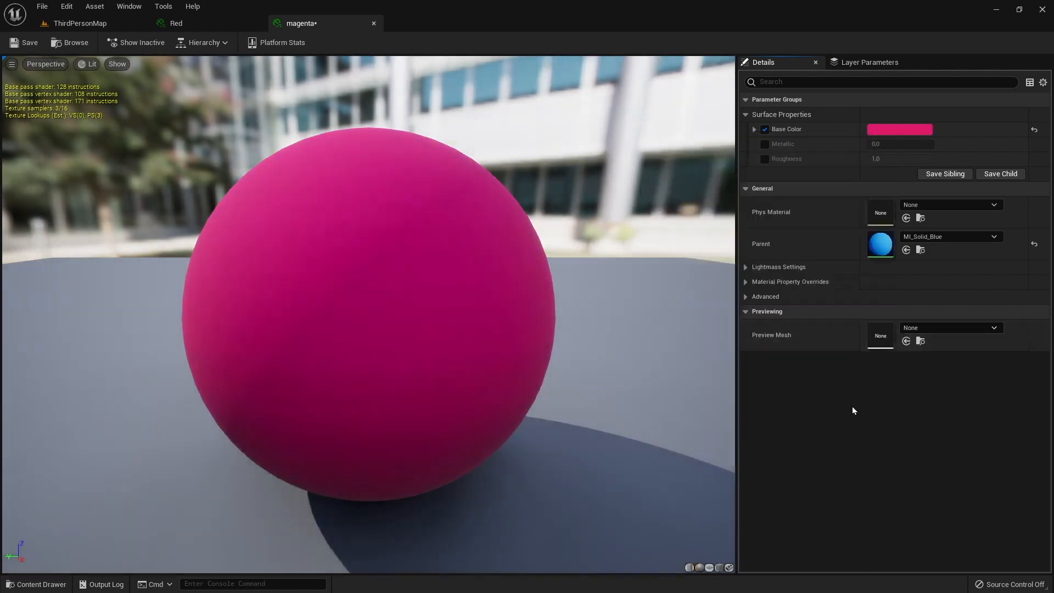
Override the magenta instance's Metallic with 0.184 and Roughness with 0.112, and save the material.
click(765, 143)
click(881, 144)
text(0,2)
key(Return)
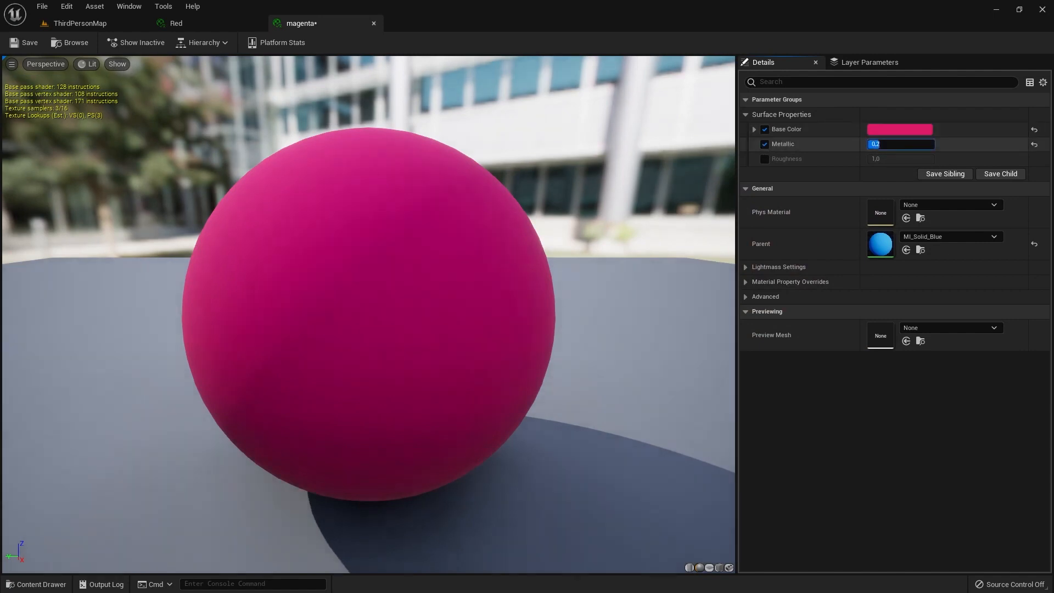
mouse_move(875, 144)
mouse_down()
mouse_move(909, 144)
mouse_move(880, 144)
mouse_move(928, 159)
mouse_move(875, 159)
mouse_up()
click(764, 159)
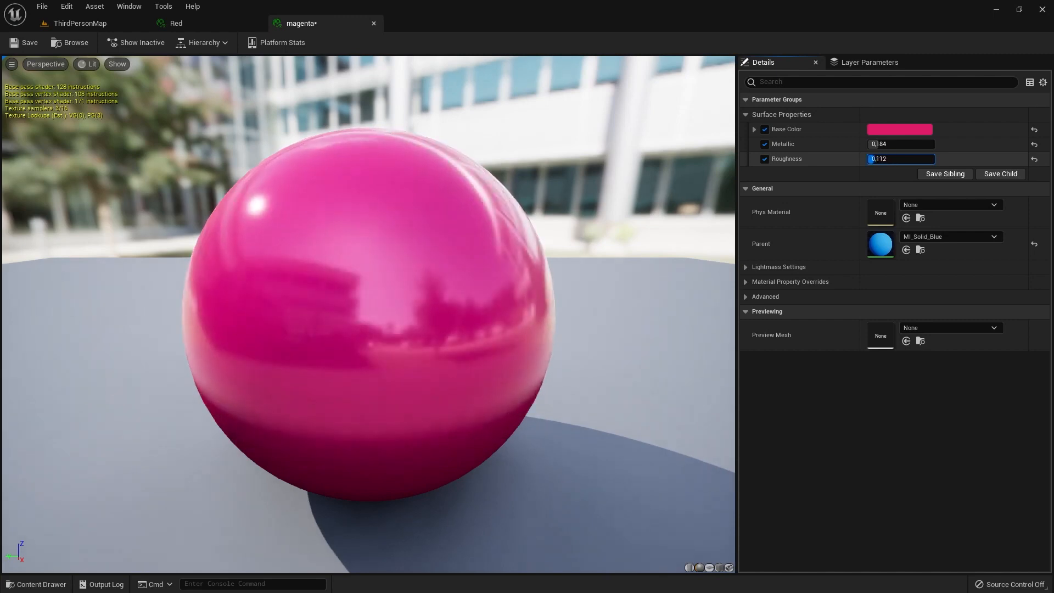
click(30, 45)
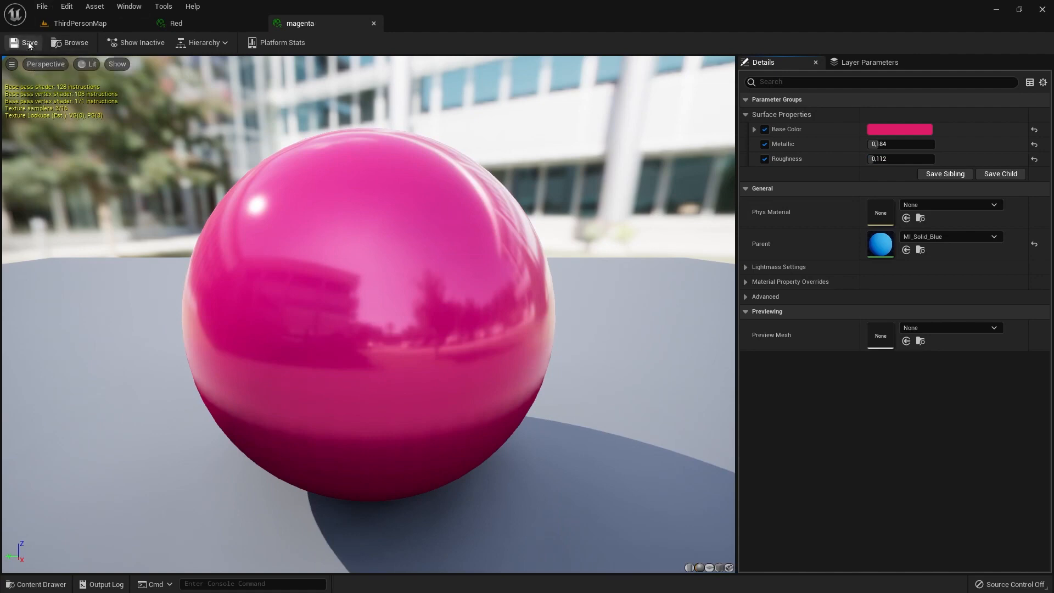
Apply the magenta material to the flattened sphere in ThirdPersonMap and save all levels and assets.
click(114, 22)
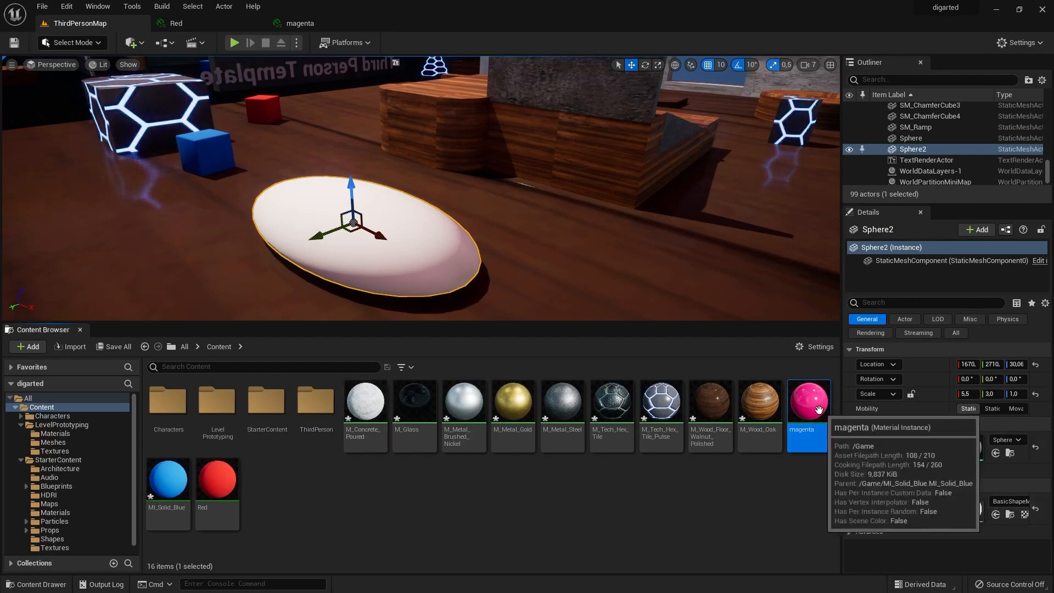
drag(809, 407, 420, 253)
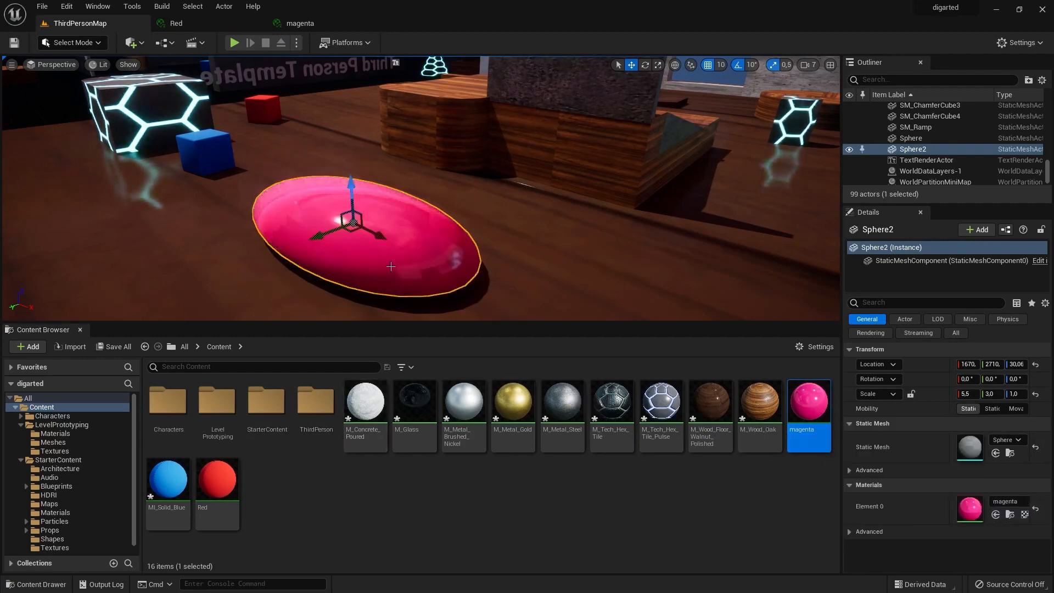
drag(271, 294, 369, 260)
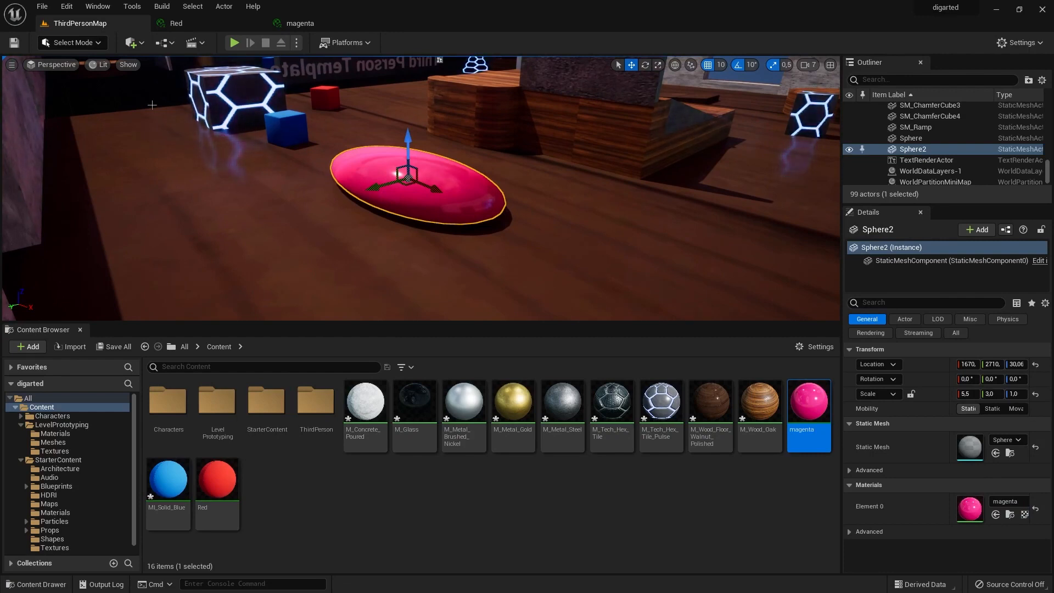
click(44, 6)
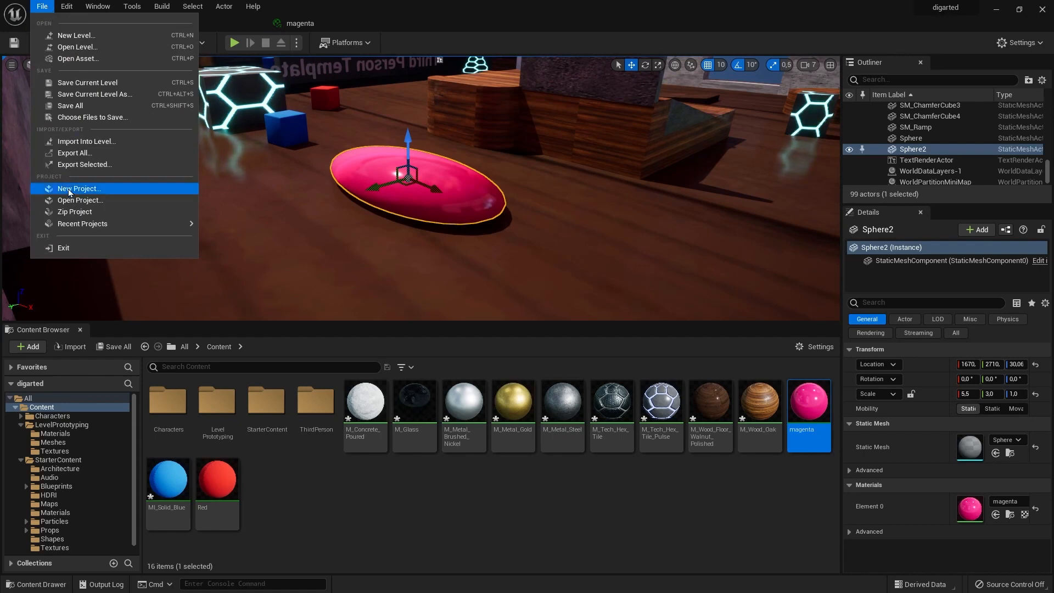
click(81, 108)
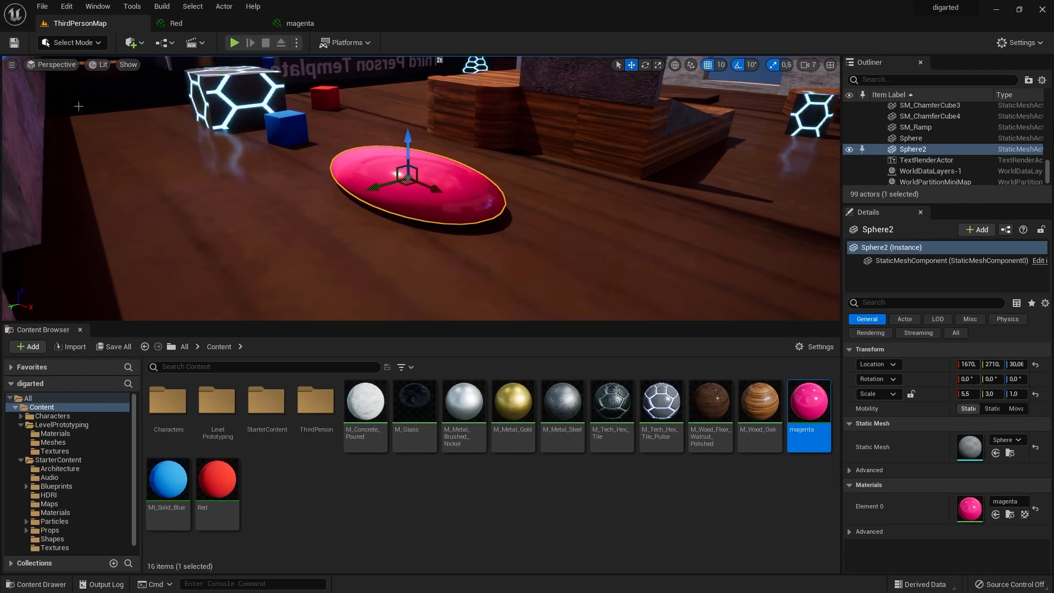
Inspect the lighting of the level, from the magenta shape to the roofed rooms at the far end.
scroll(521, 233, down, 2)
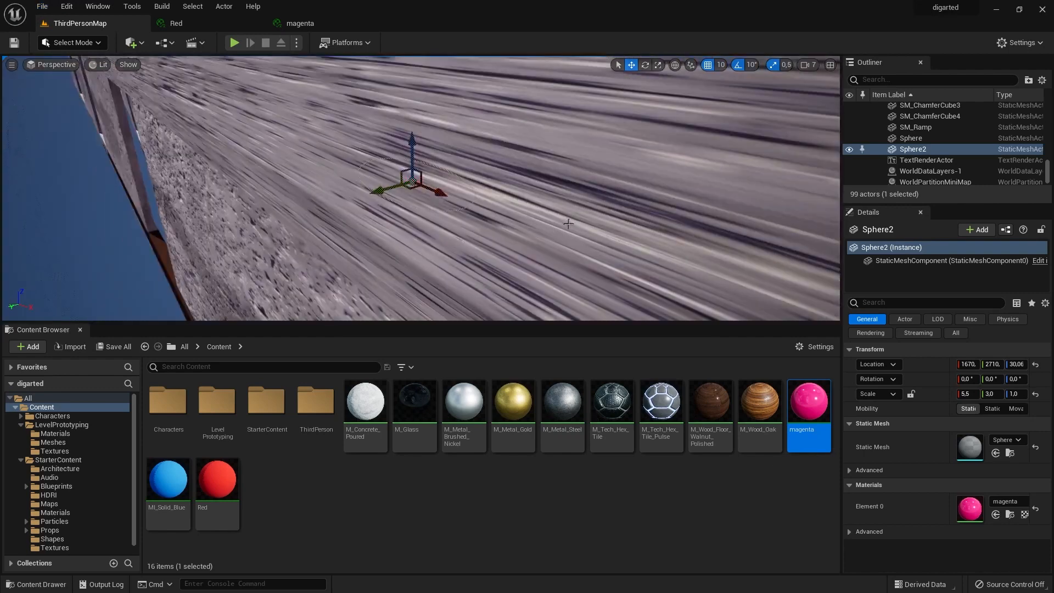
scroll(568, 221, up, 1)
alt+drag(565, 212, 532, 176)
scroll(645, 224, down, 2)
scroll(645, 223, up, 2)
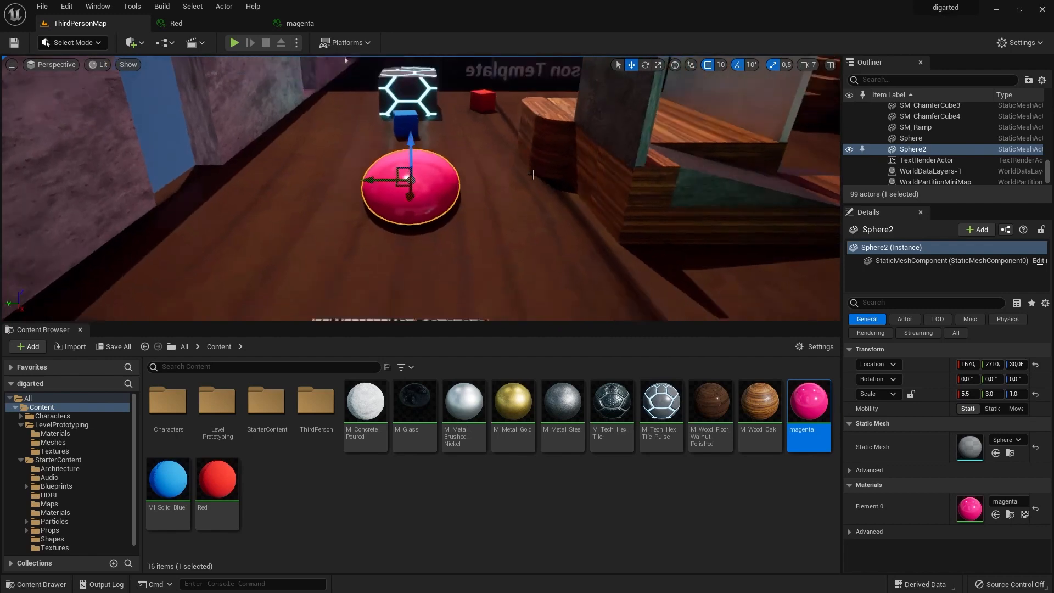
scroll(531, 176, down, 3)
alt+drag(430, 147, 511, 270)
scroll(511, 270, up, 9)
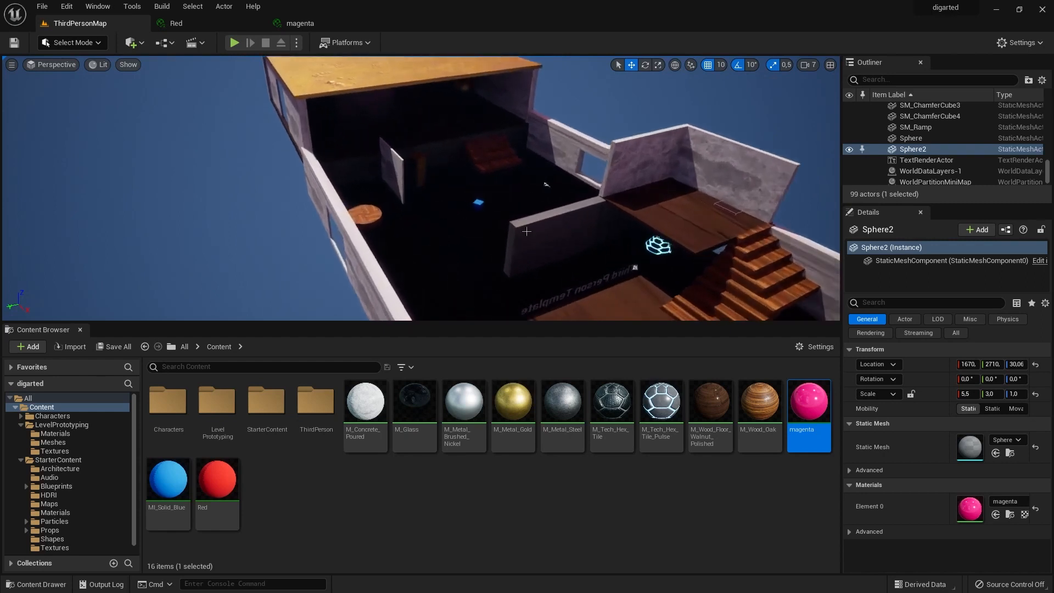
scroll(507, 247, up, 2)
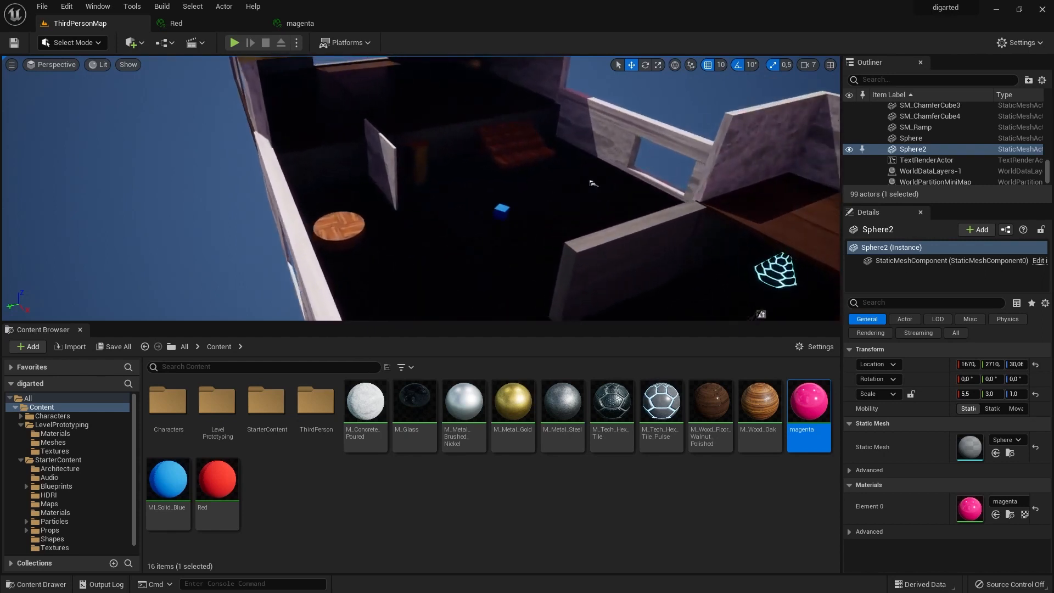
alt+drag(593, 182, 504, 219)
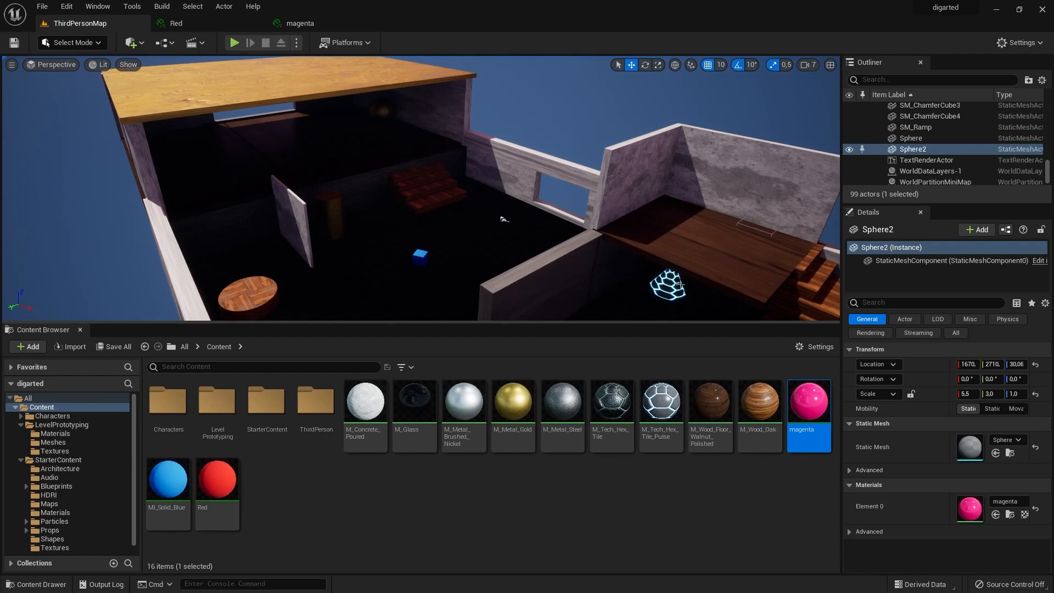
scroll(440, 284, down, 6)
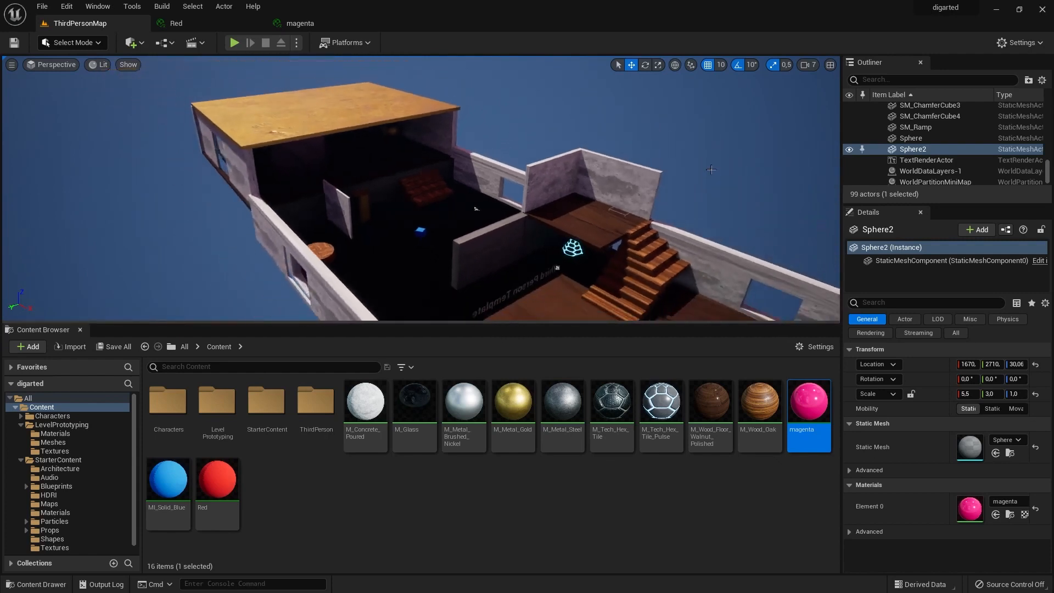
Filter the level's actors by "light" and select the matching light actors.
click(898, 79)
text(l)
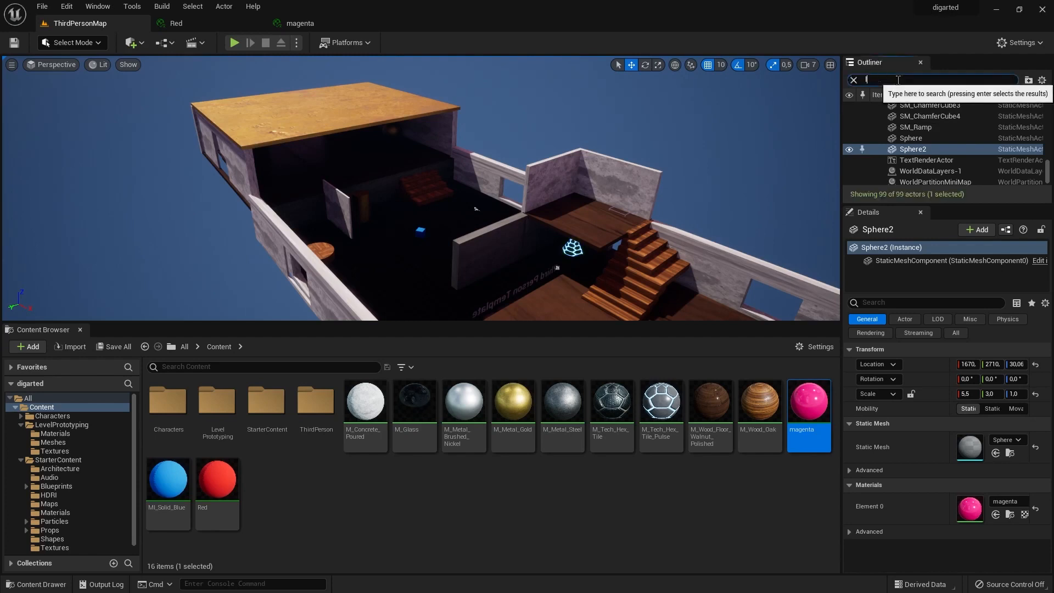
text(igh)
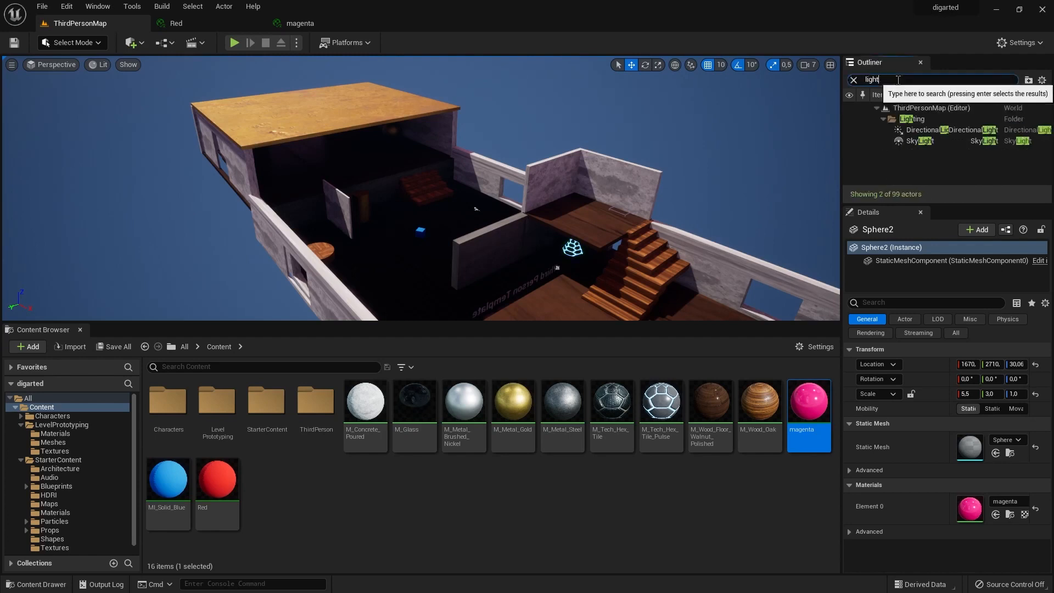
text(t)
key(Return)
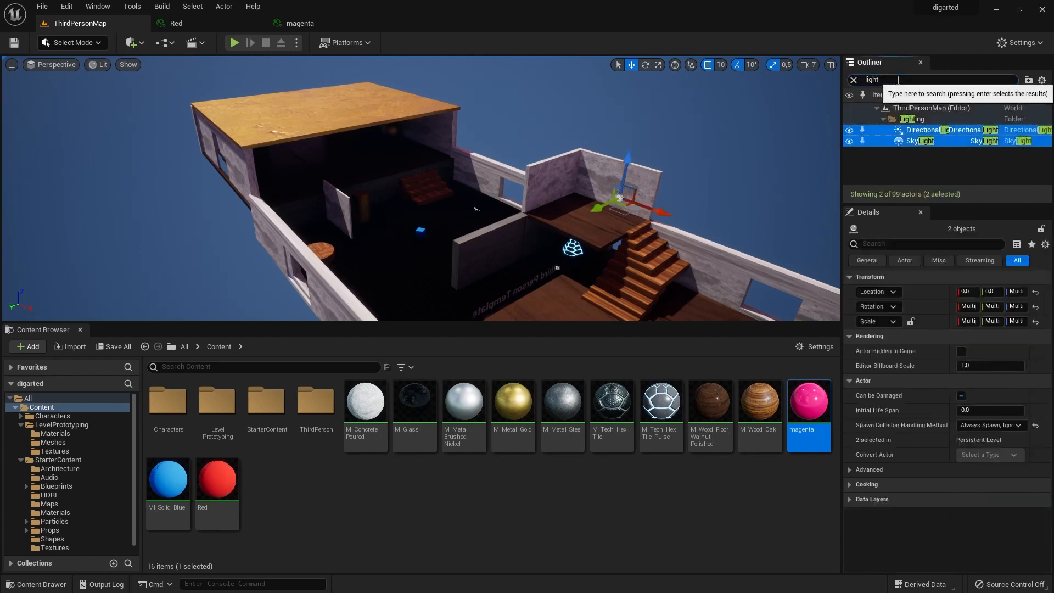
Move only the SkyLight to about Y 370 and raise it to Z 1530.
click(926, 140)
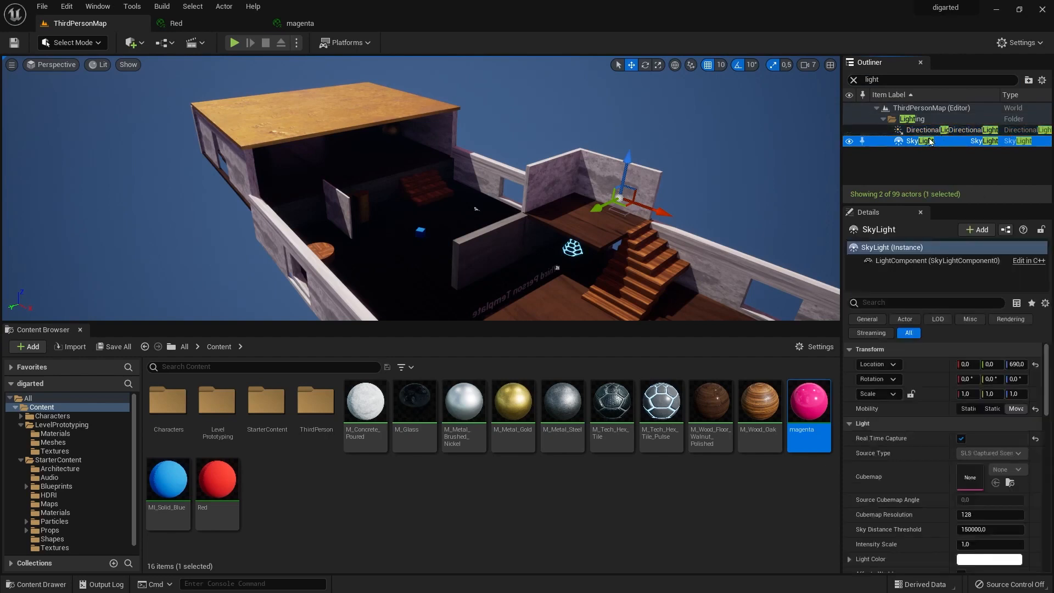
mouse_move(599, 207)
mouse_down()
mouse_move(558, 225)
mouse_move(583, 213)
mouse_up()
drag(610, 177, 620, 97)
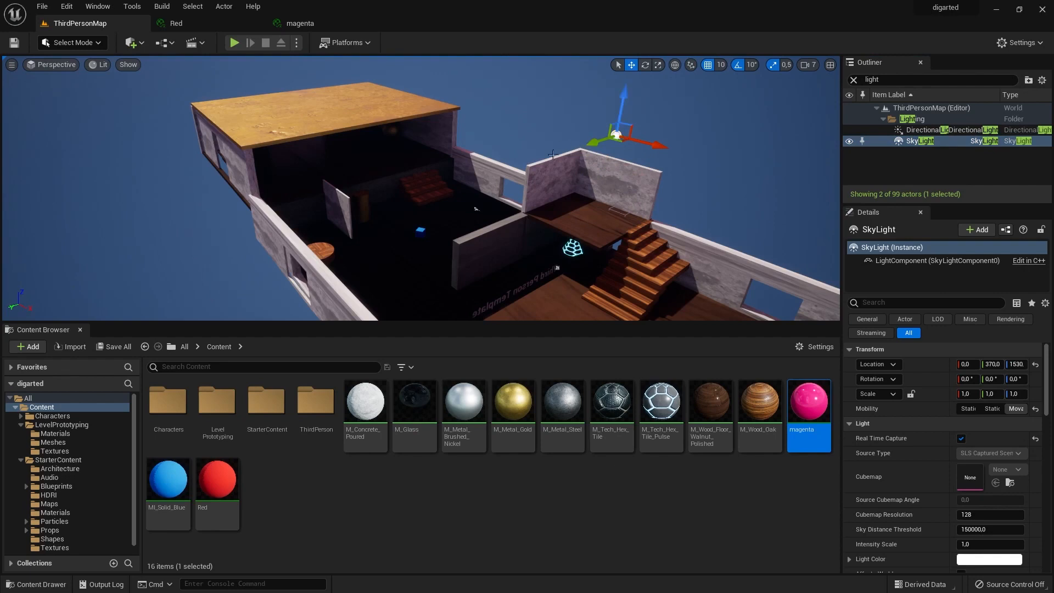
Move the DirectionalLight to about Y 1340 and raise it to about Z 1660, beside the SkyLight above the level.
click(934, 130)
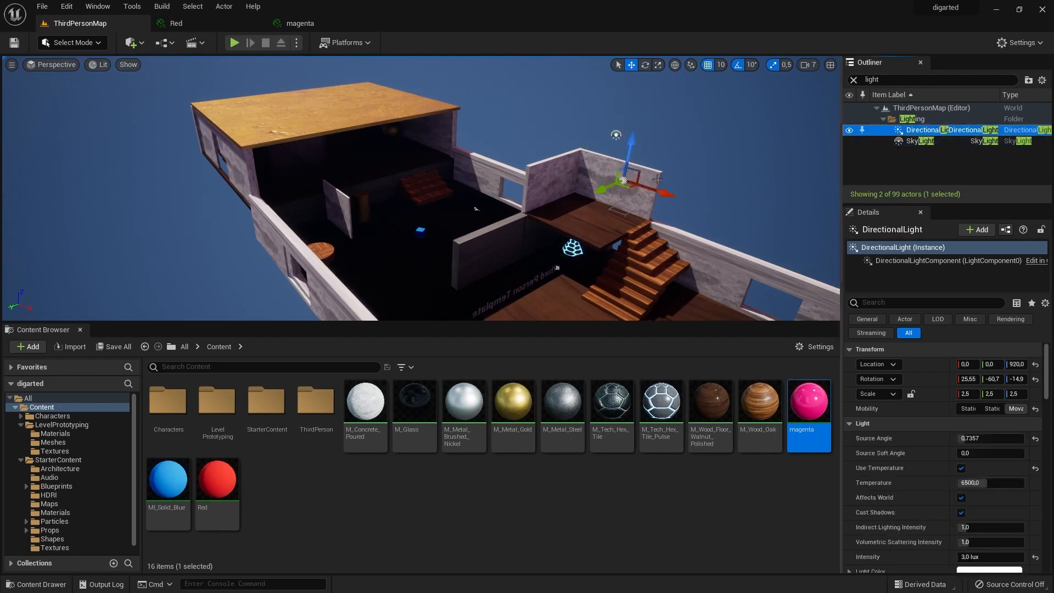
drag(604, 190, 527, 194)
click(565, 146)
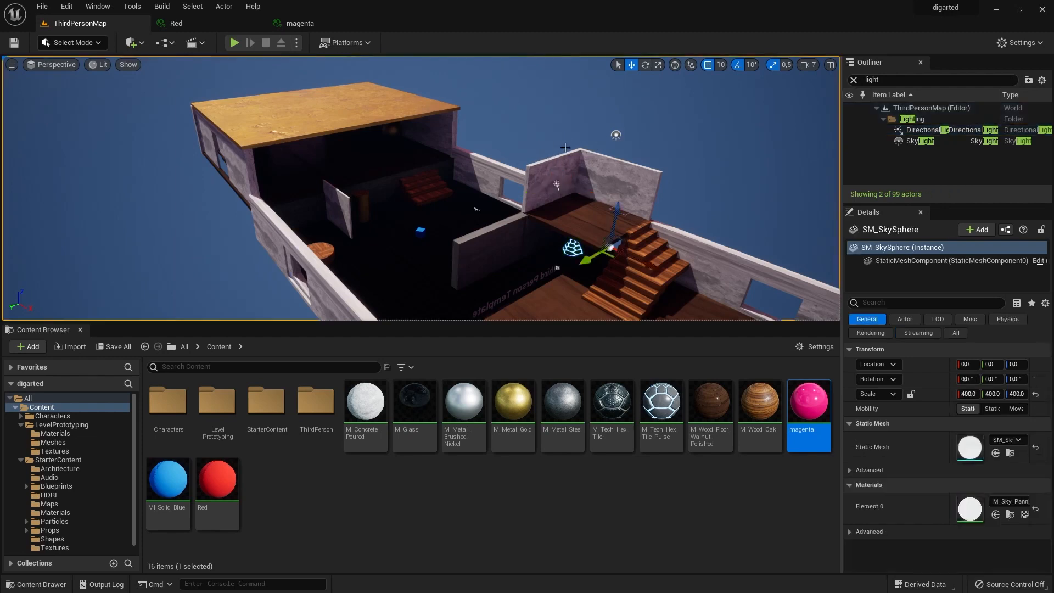
click(616, 135)
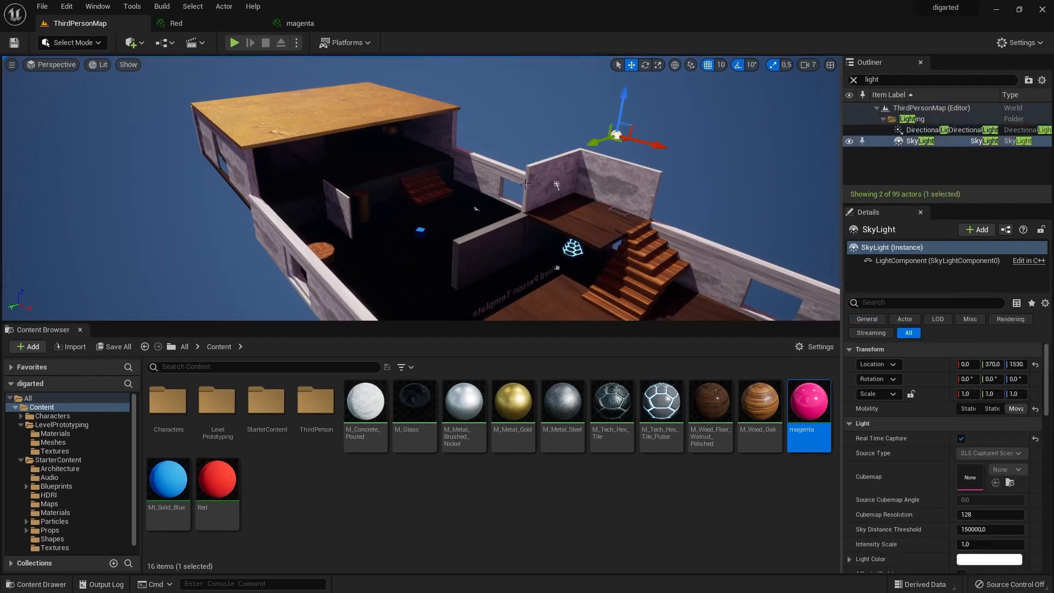
click(557, 186)
drag(565, 143, 571, 97)
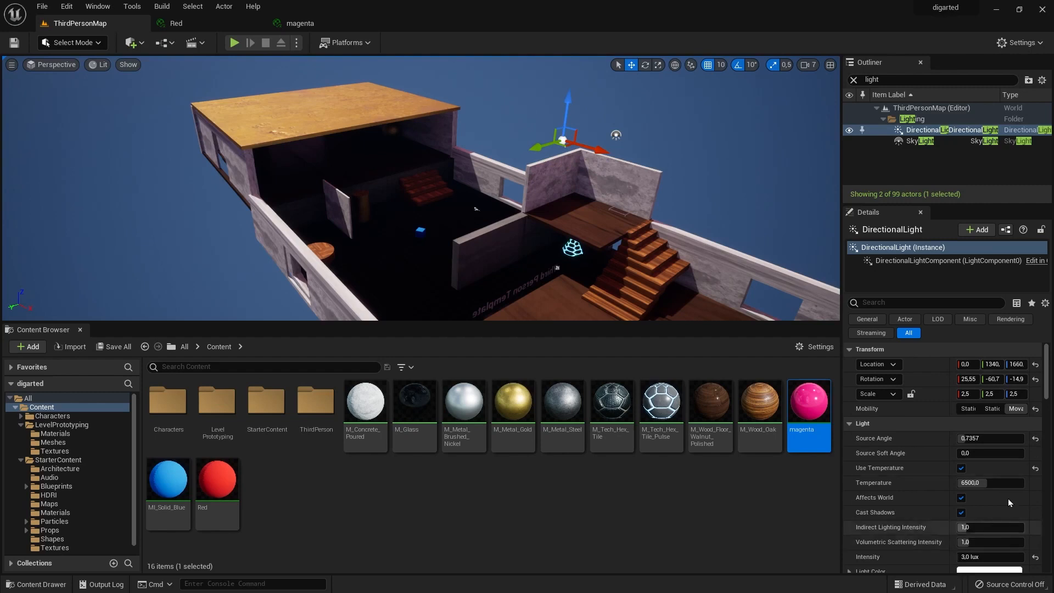
Set the DirectionalLight's Temperature to about 7221 and its Intensity to about 9.9 lux.
scroll(934, 357, down, 2)
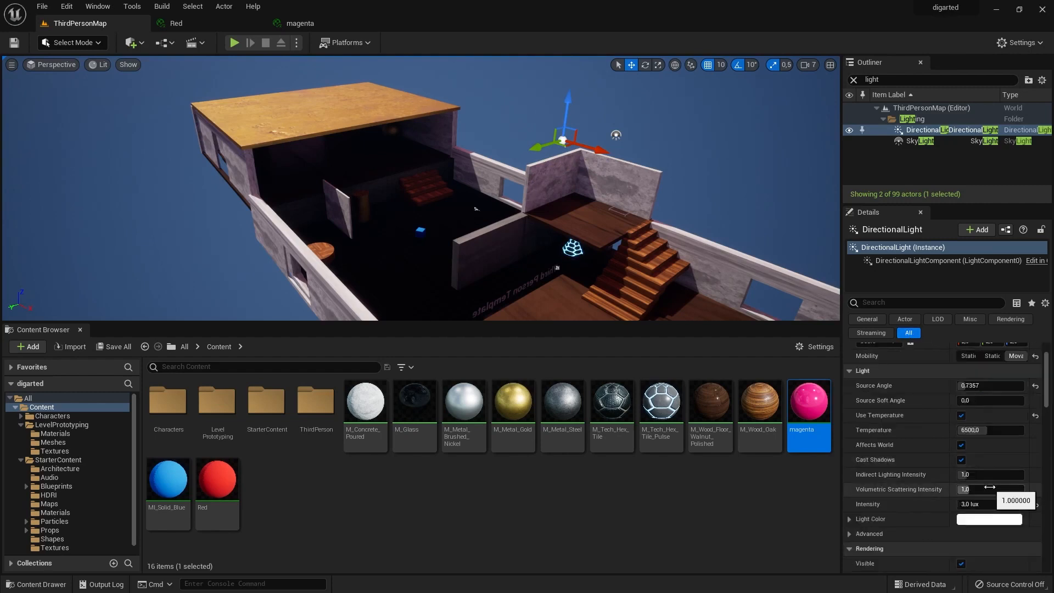
mouse_move(983, 430)
mouse_down()
mouse_move(1041, 430)
mouse_move(966, 431)
mouse_up()
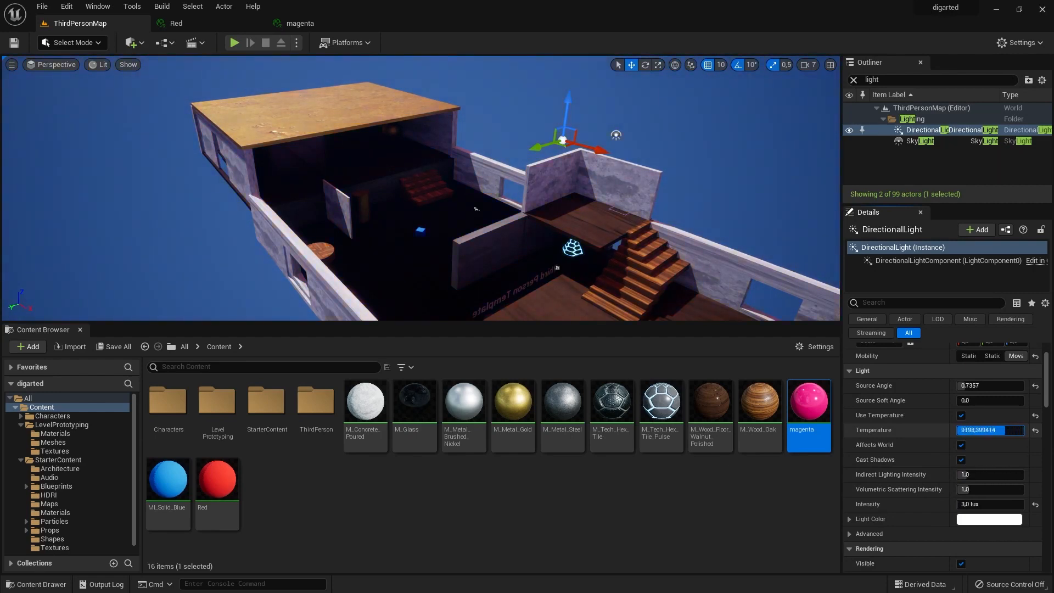
mouse_move(972, 430)
mouse_down()
mouse_move(957, 430)
mouse_move(987, 431)
mouse_up()
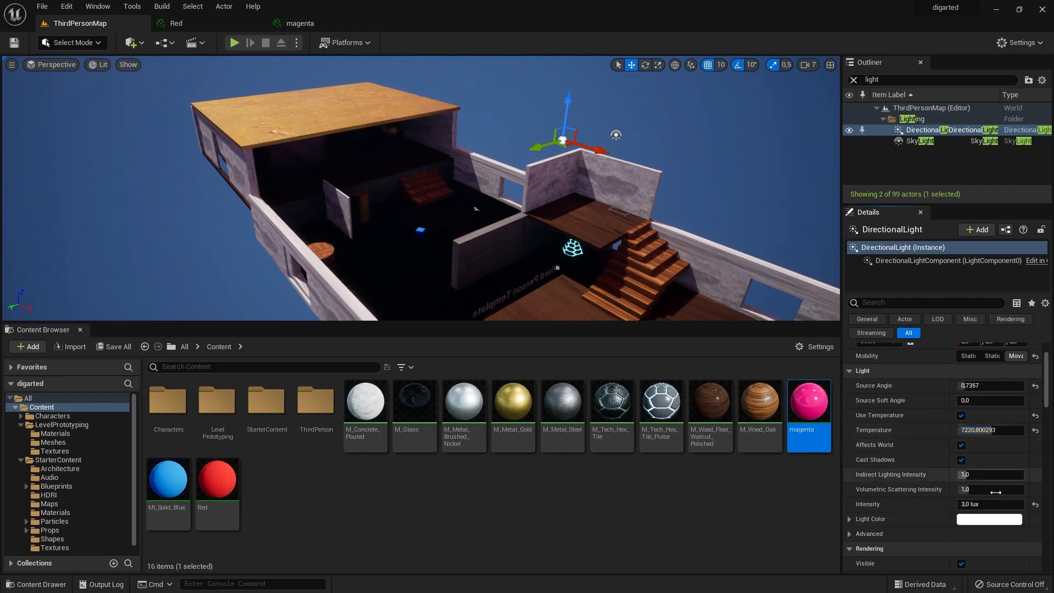
mouse_move(997, 505)
mouse_down()
mouse_move(1024, 505)
mouse_move(1001, 506)
mouse_up()
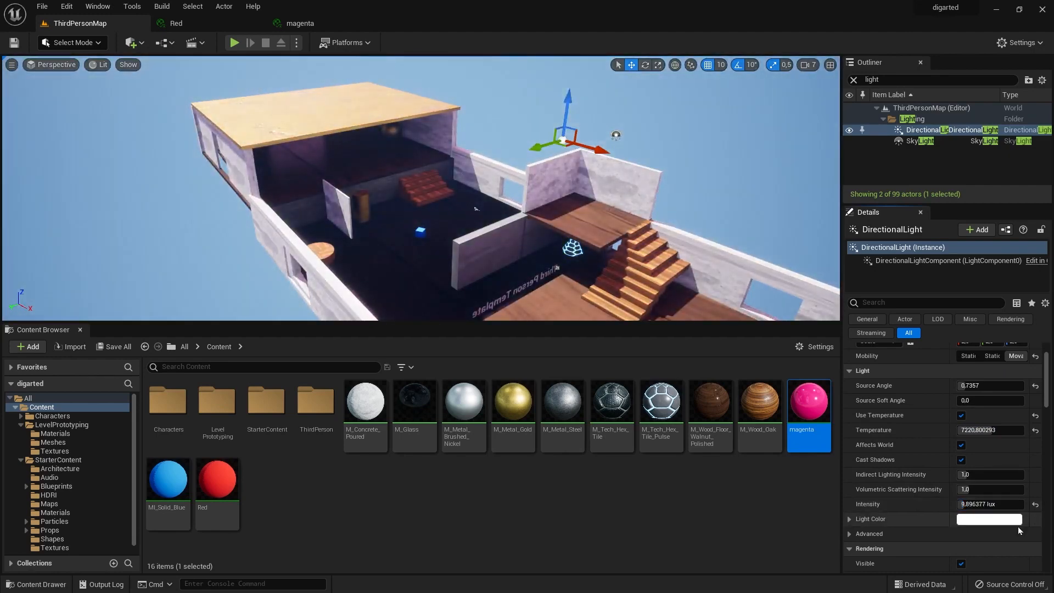
click(996, 520)
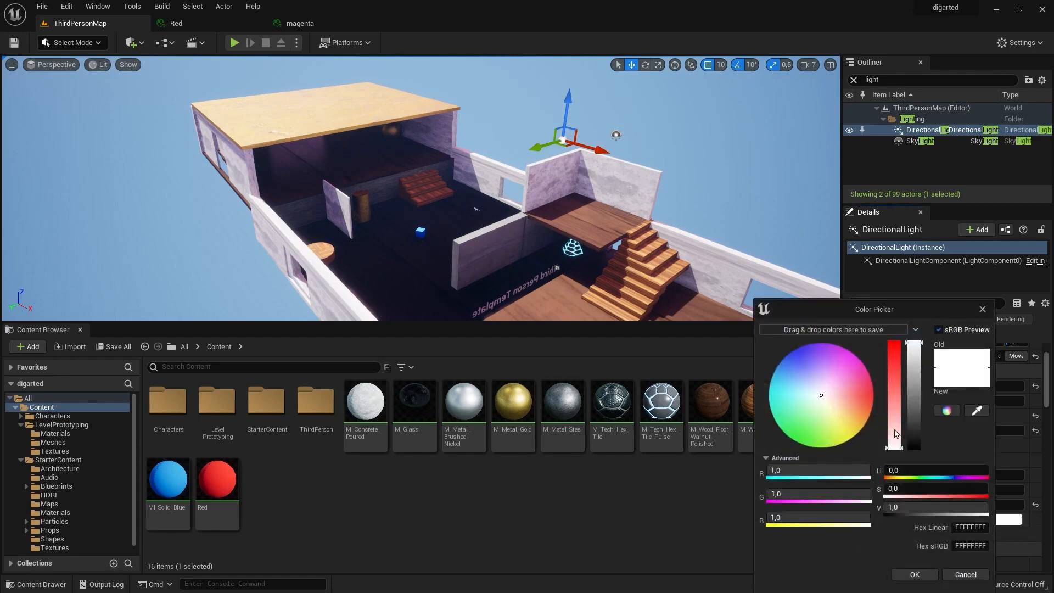
drag(847, 409, 800, 410)
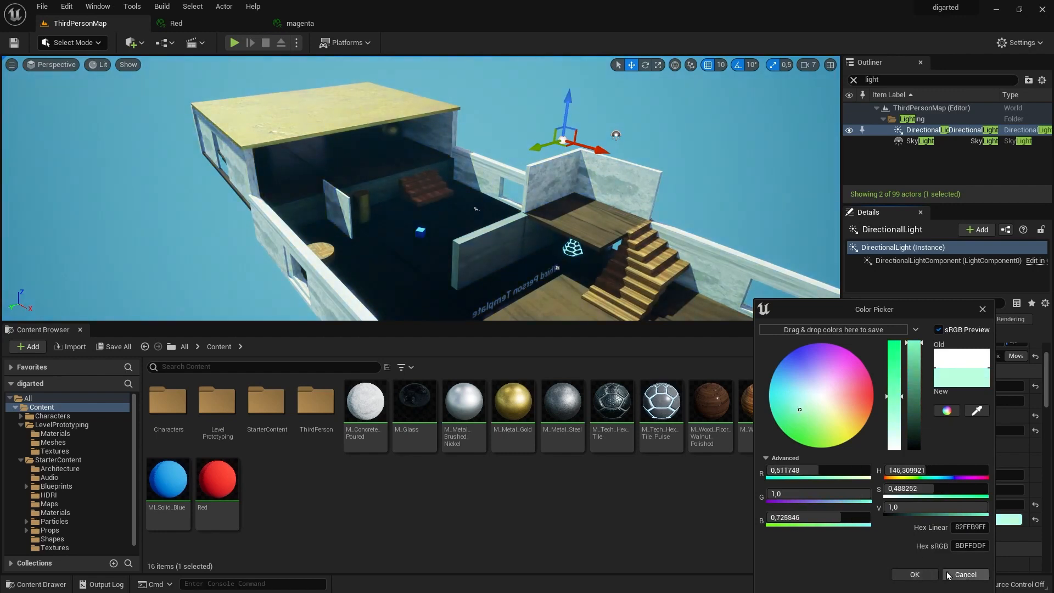
click(964, 574)
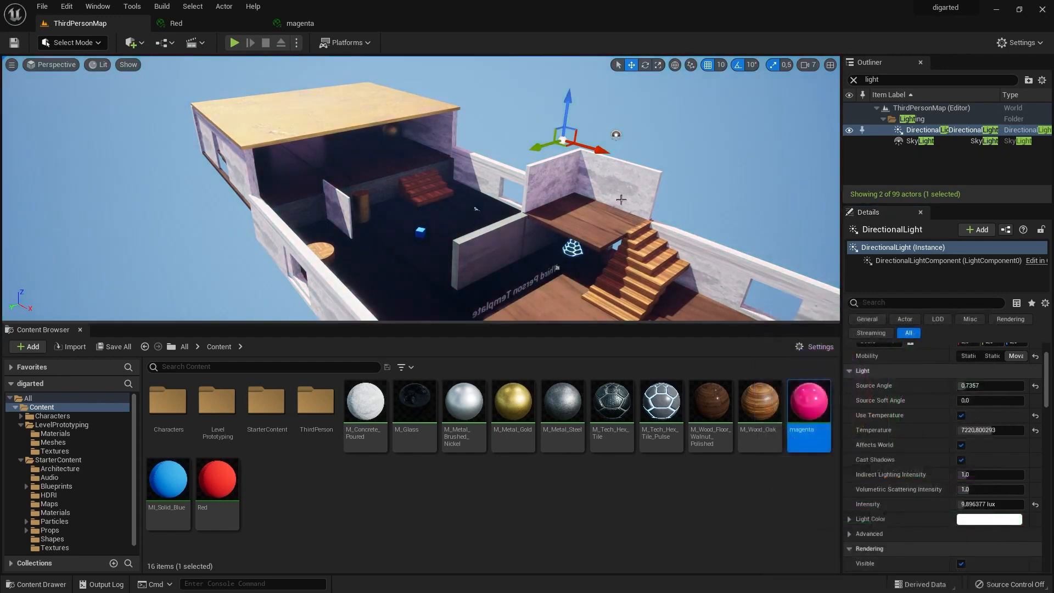
Try several Intensity Scale values up to 300 on the SkyLight and settle on 10.
click(616, 135)
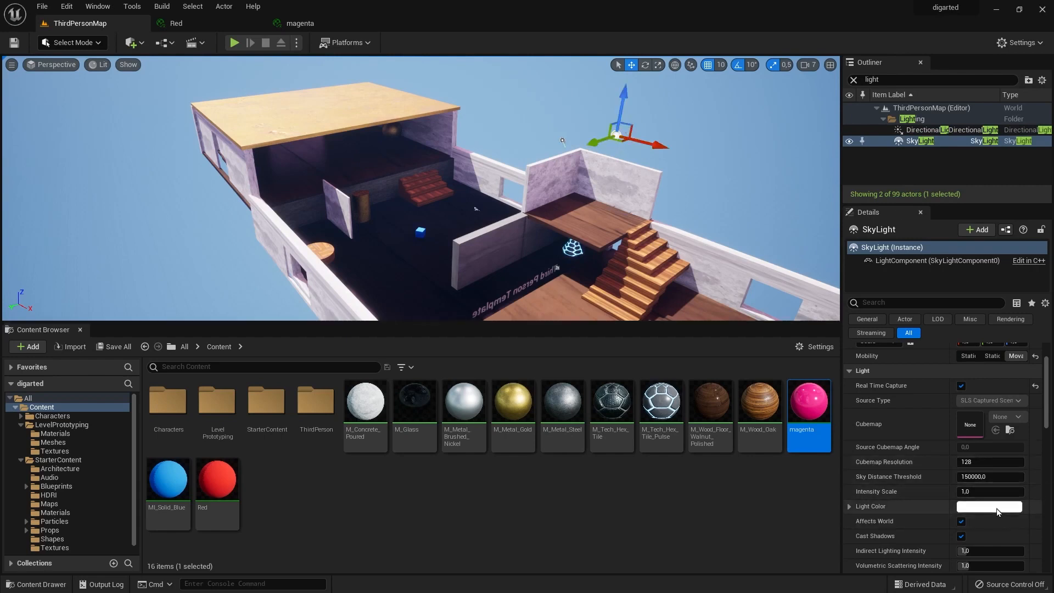
mouse_move(991, 493)
mouse_down()
mouse_move(1032, 493)
mouse_move(988, 493)
mouse_move(1000, 493)
mouse_up()
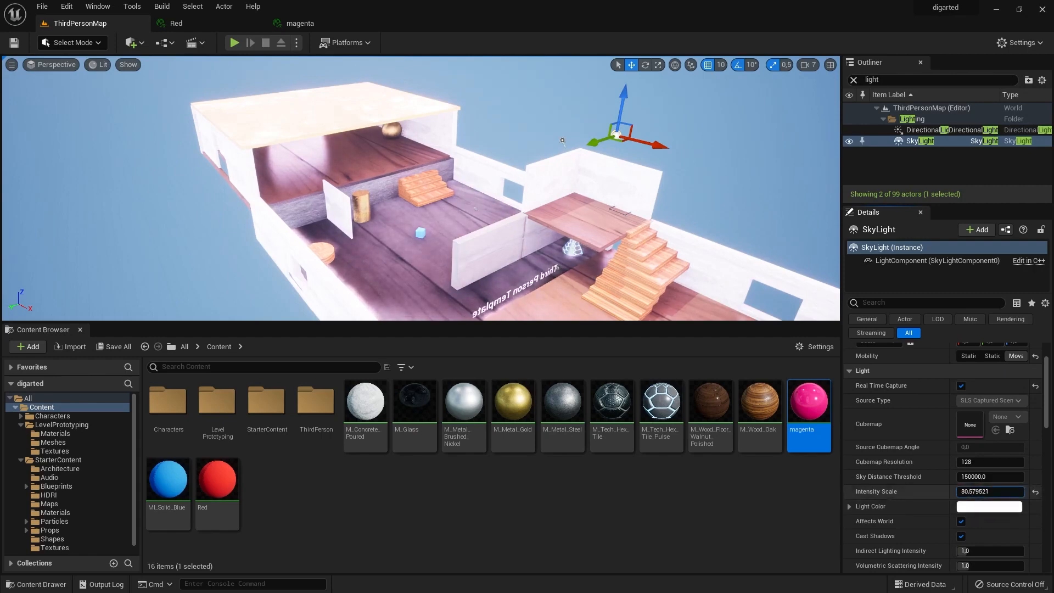
mouse_move(992, 493)
mouse_down()
mouse_move(975, 493)
mouse_move(986, 492)
mouse_up()
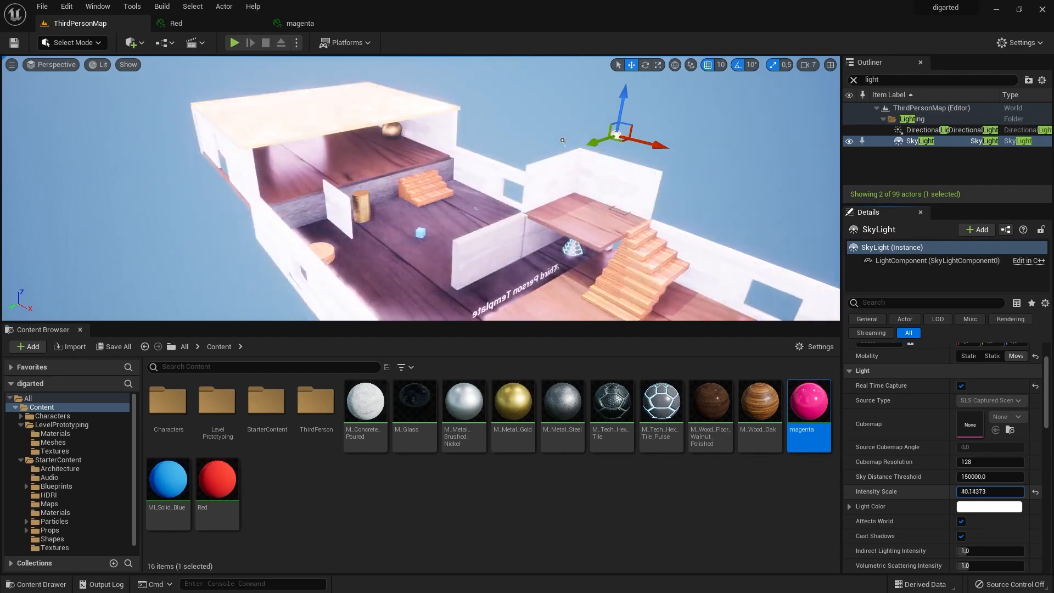
click(987, 493)
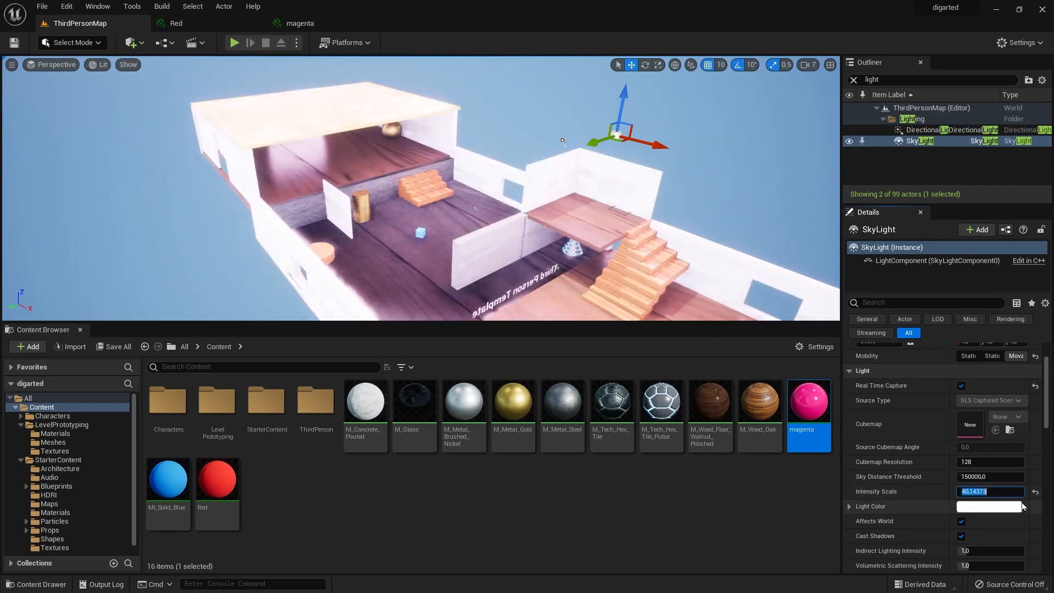
text(300)
key(Return)
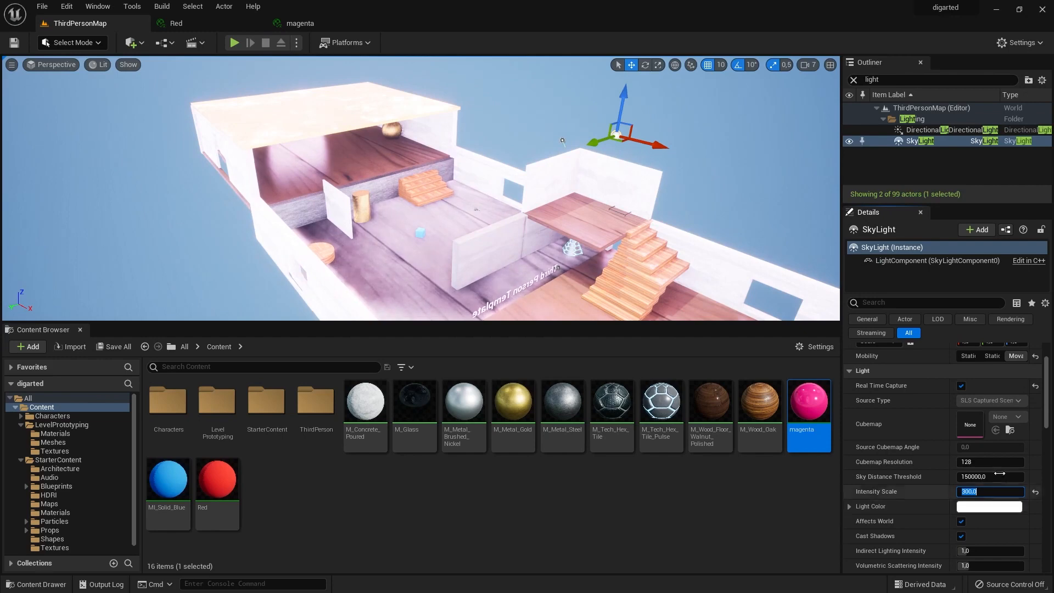
text(50)
key(Return)
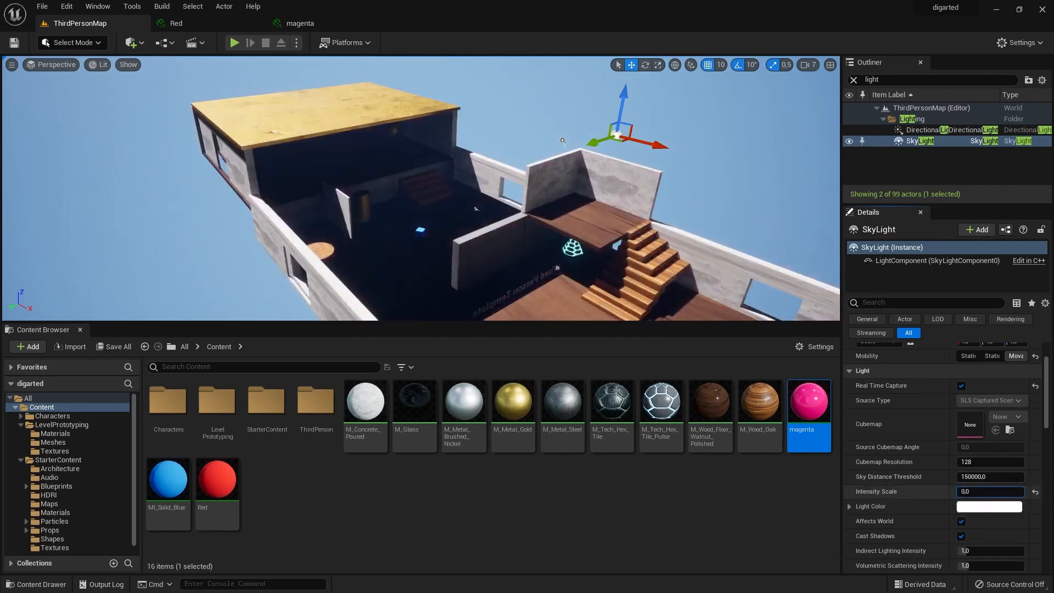
text(10)
key(Return)
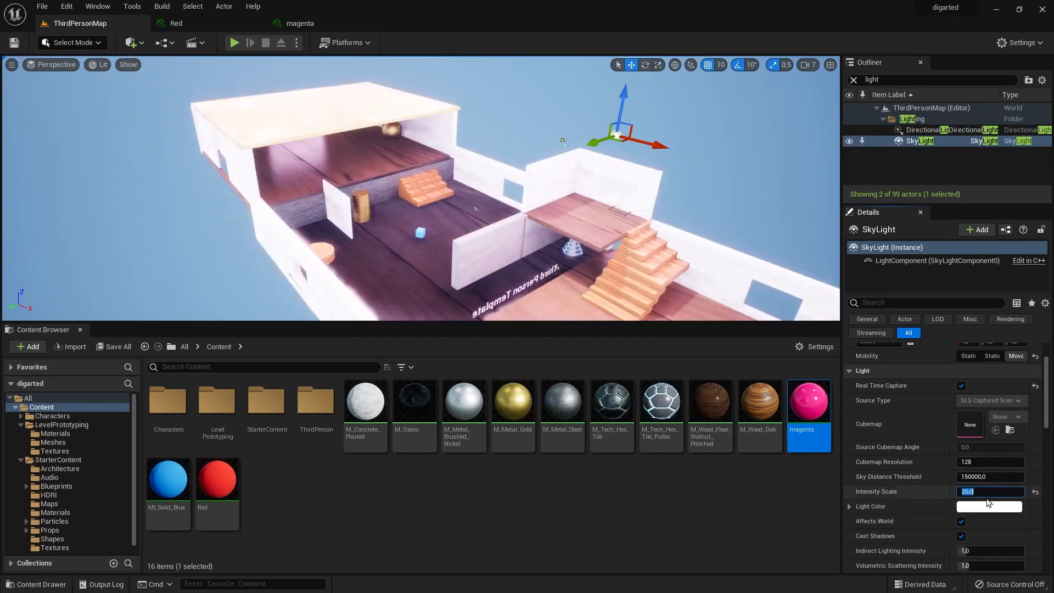
drag(1000, 475, 983, 476)
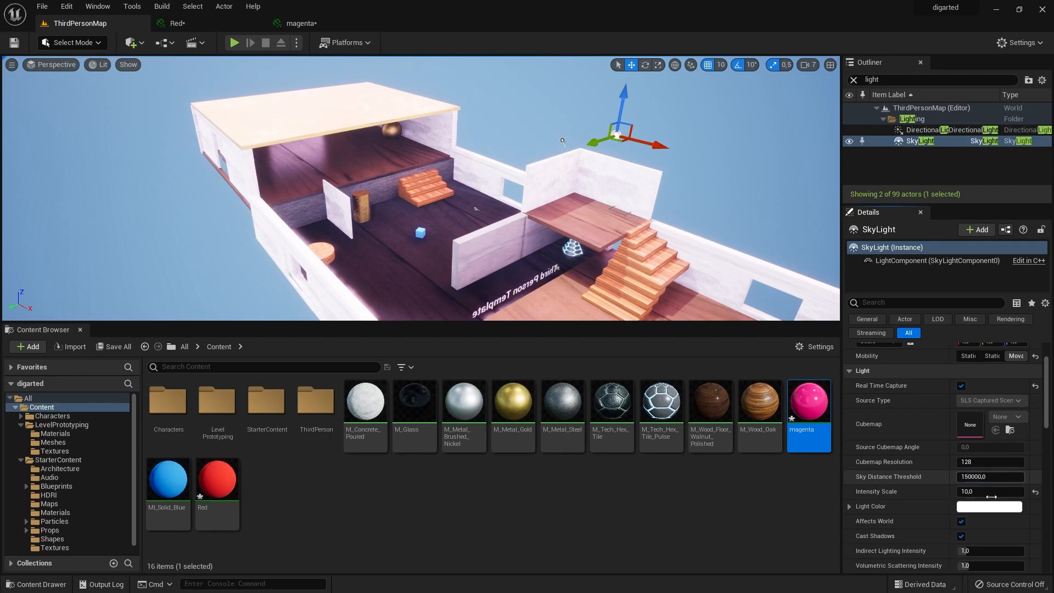
Change the SkyLight's Light Color to a pale cyan.
scroll(995, 500, down, 3)
scroll(999, 504, up, 3)
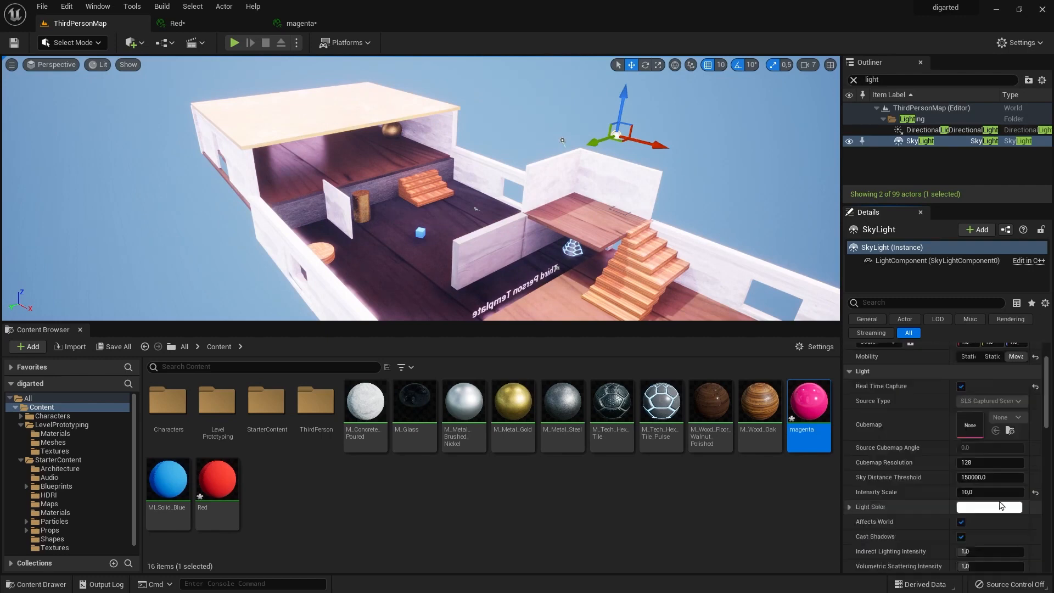
click(1001, 506)
drag(845, 376, 795, 398)
click(897, 574)
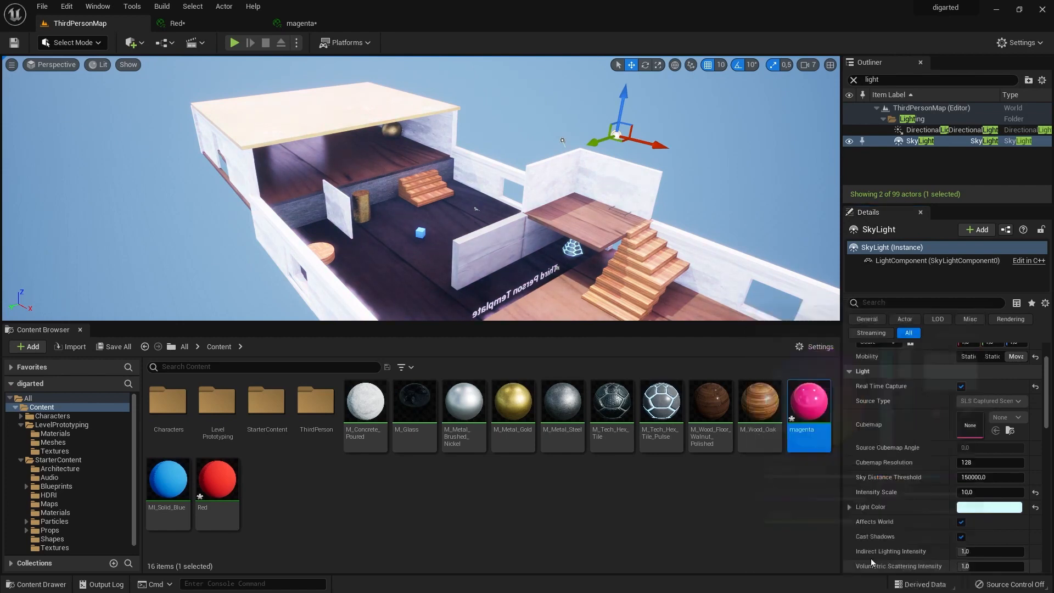
Lower the DirectionalLight's Intensity to about 4.88 lux and check the level's new lighting.
click(562, 141)
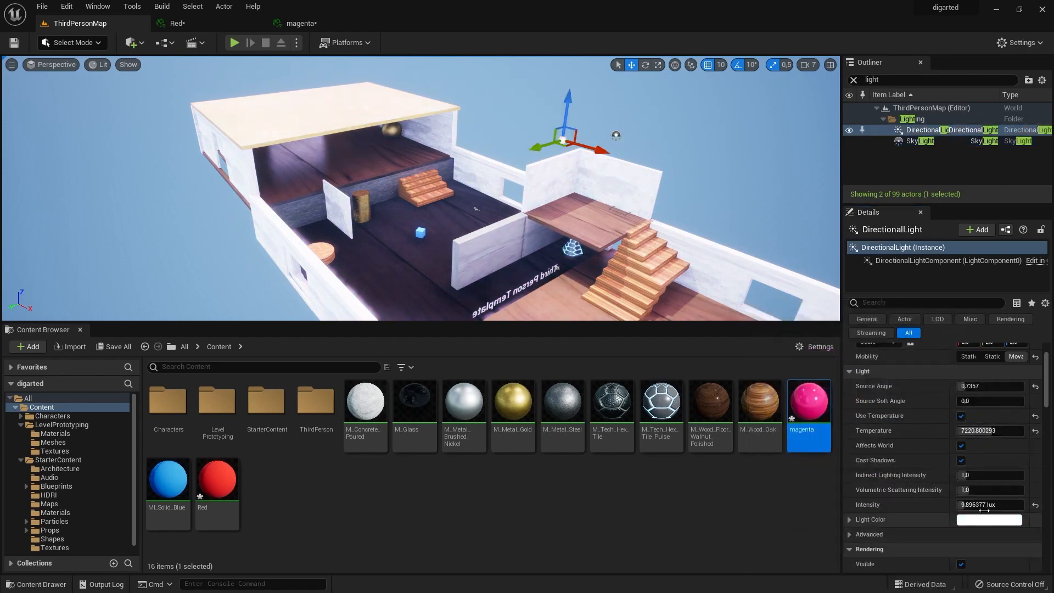
mouse_move(984, 510)
mouse_down()
mouse_move(953, 510)
mouse_move(969, 510)
mouse_up()
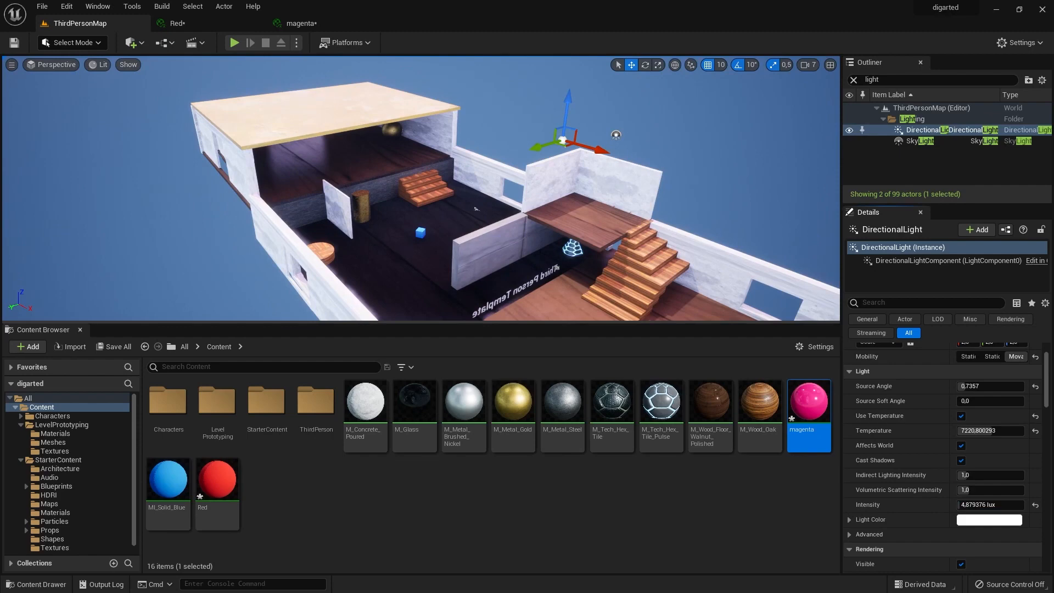
right_drag(439, 192, 401, 254)
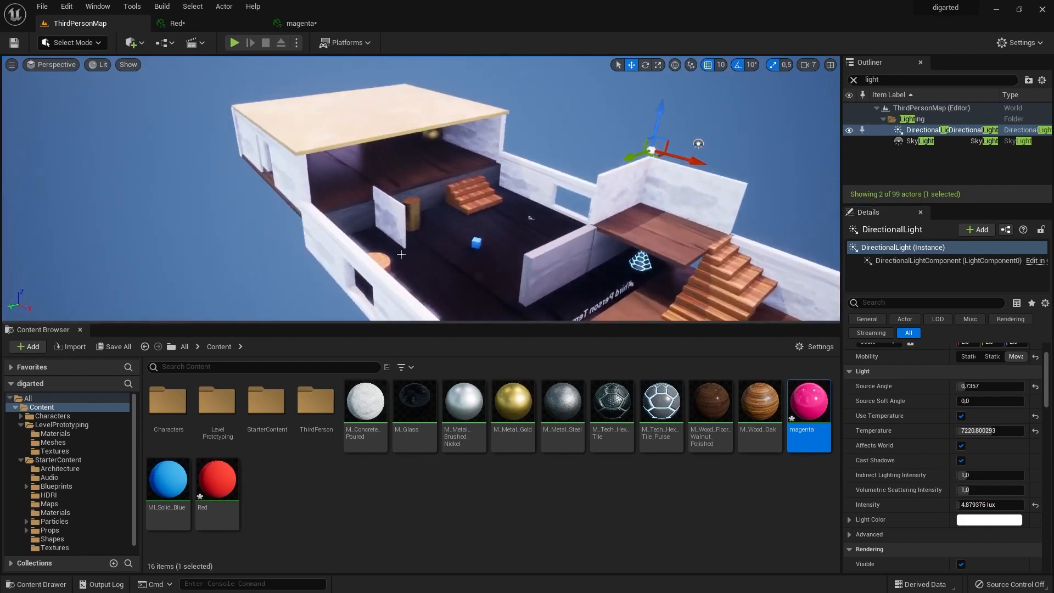
Add a Point Light to the level and move it roughly toward the roofed room at the far end.
click(144, 45)
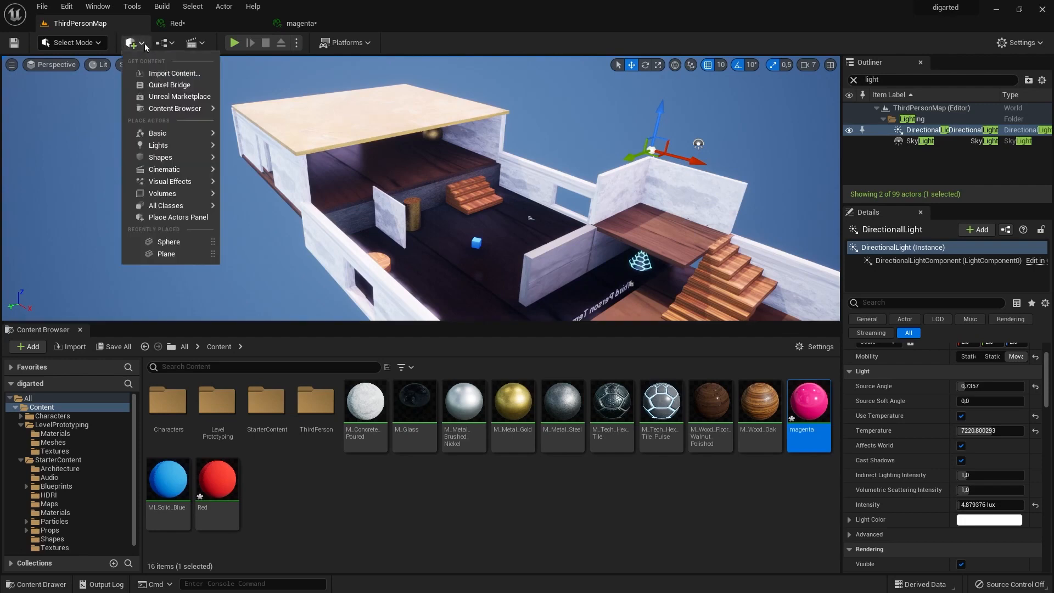
mouse_move(185, 152)
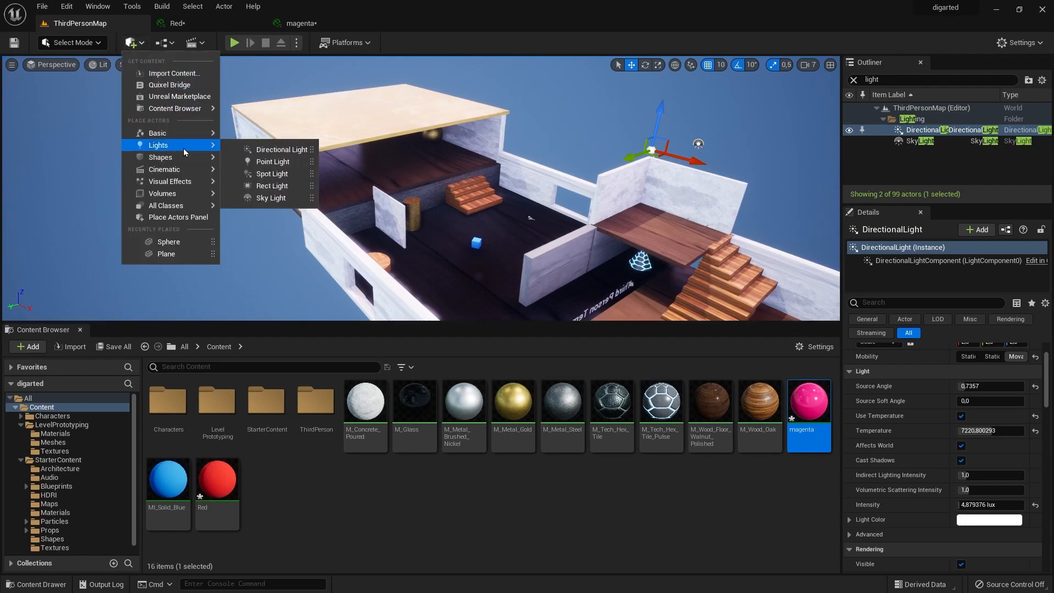
click(275, 161)
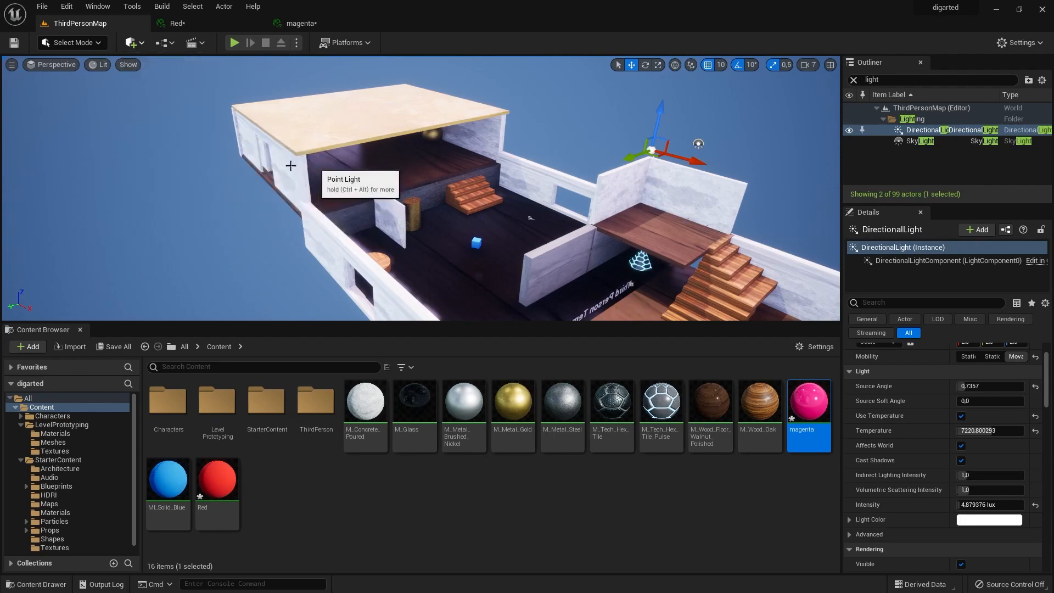
drag(444, 202, 368, 144)
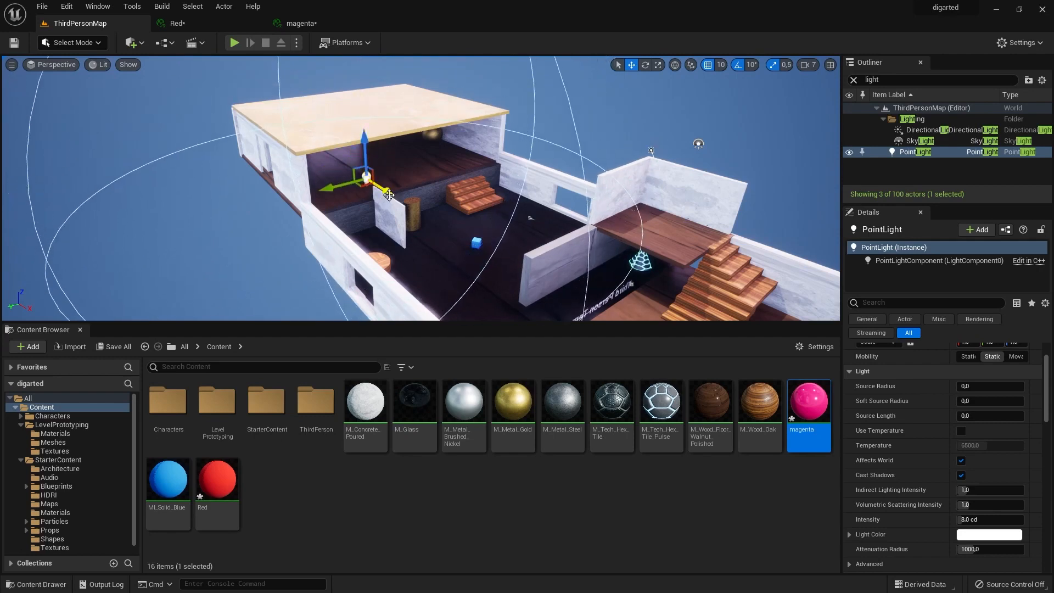
drag(388, 195, 342, 126)
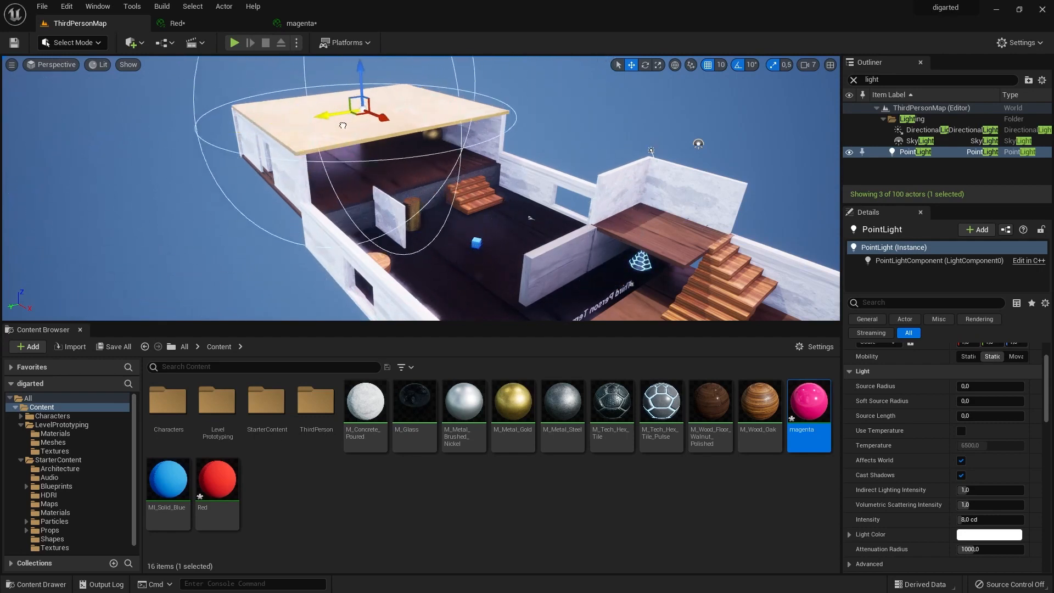
drag(369, 70, 394, 236)
In the Top view, position the point light near the centre of the roofed room along X and Y.
click(50, 65)
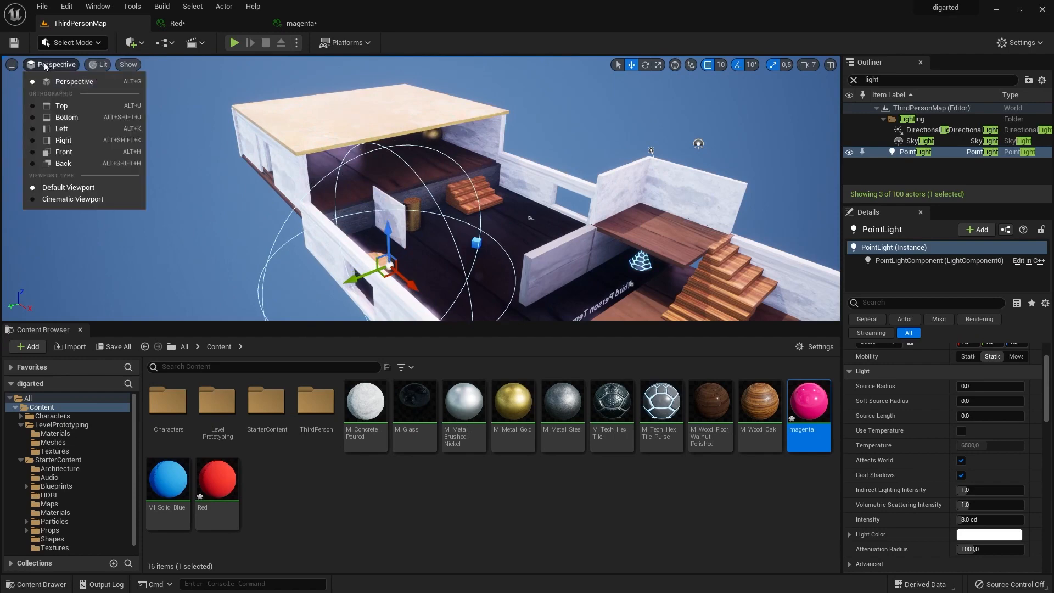
click(61, 105)
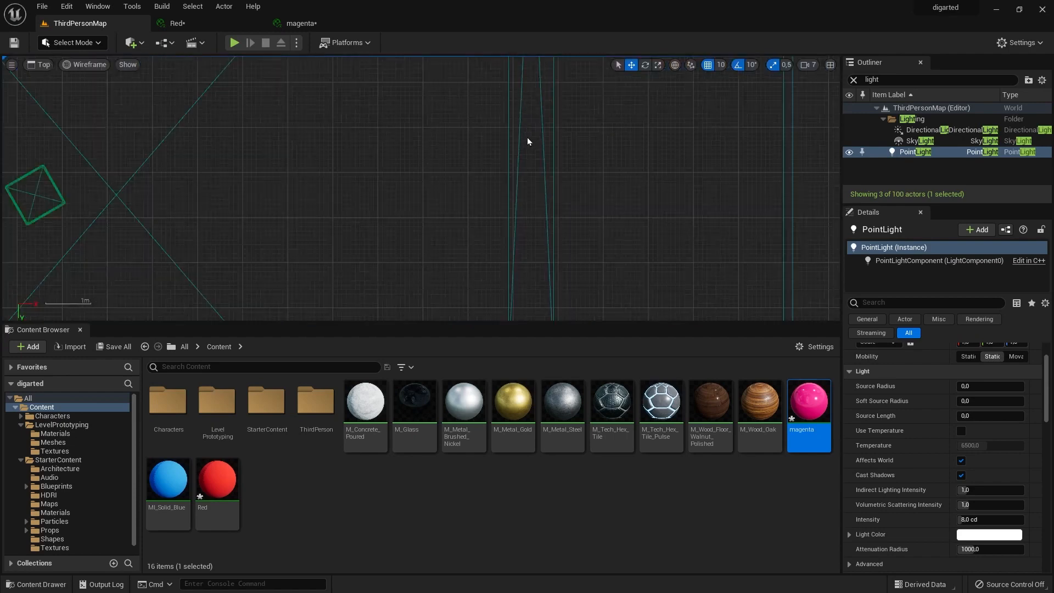
scroll(409, 189, down, 5)
drag(450, 277, 449, 213)
drag(486, 175, 347, 181)
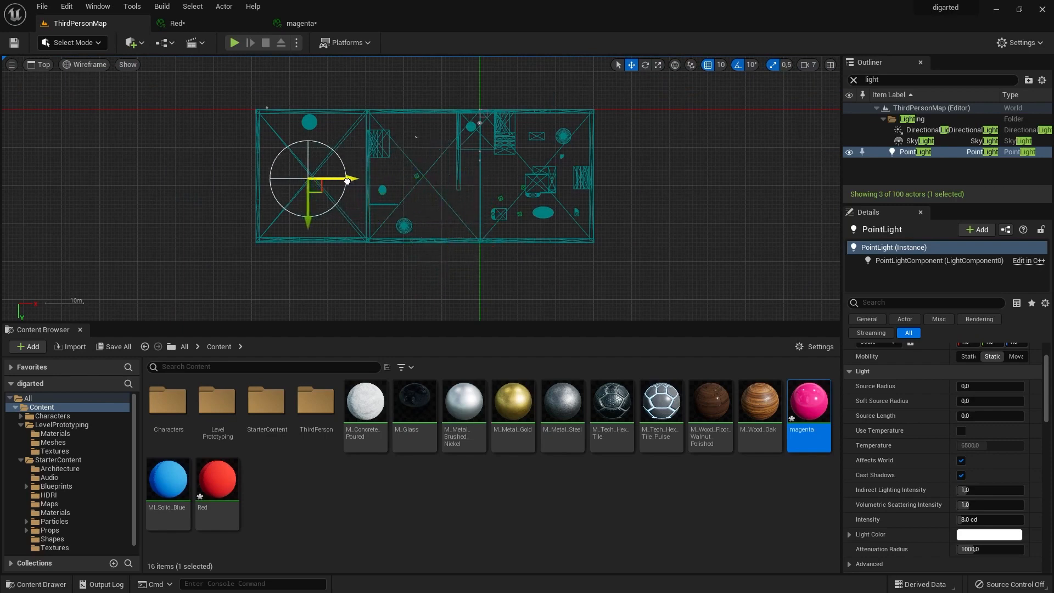
drag(306, 214, 304, 204)
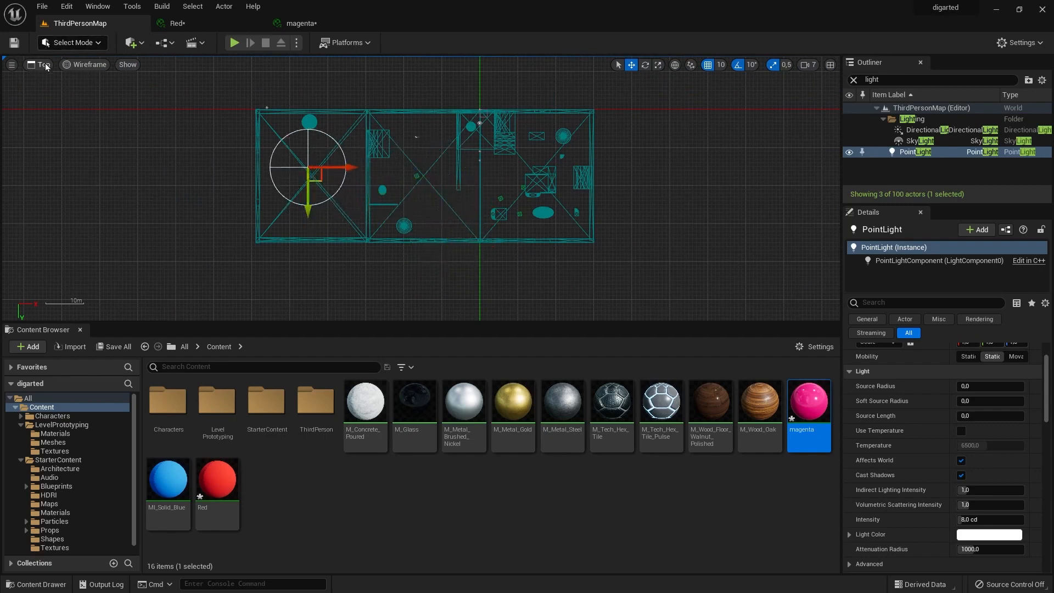
In the Left view, fine-tune the point light's height so it sits inside the roofed room.
click(45, 66)
click(60, 126)
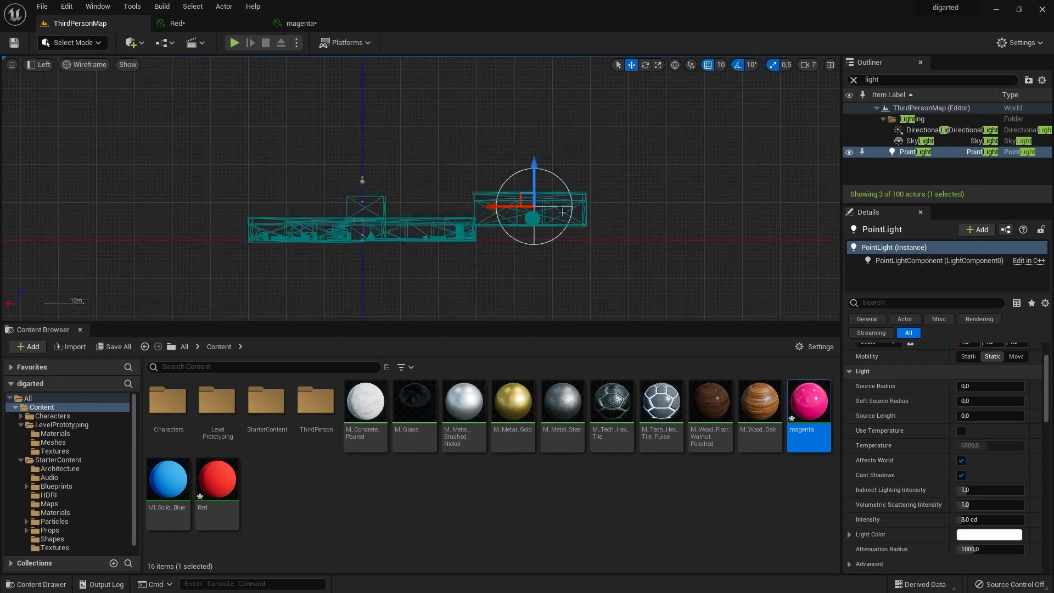
drag(535, 165, 536, 161)
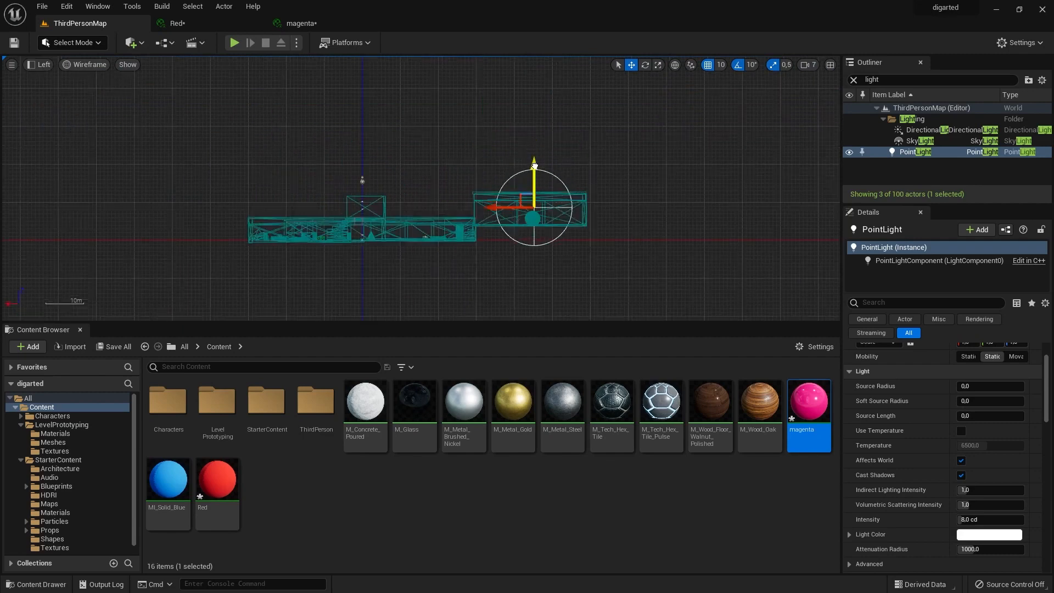
Switch back to the Perspective view and move the point light under the roof, close above the raised floor near the gold sphere.
click(44, 64)
click(66, 78)
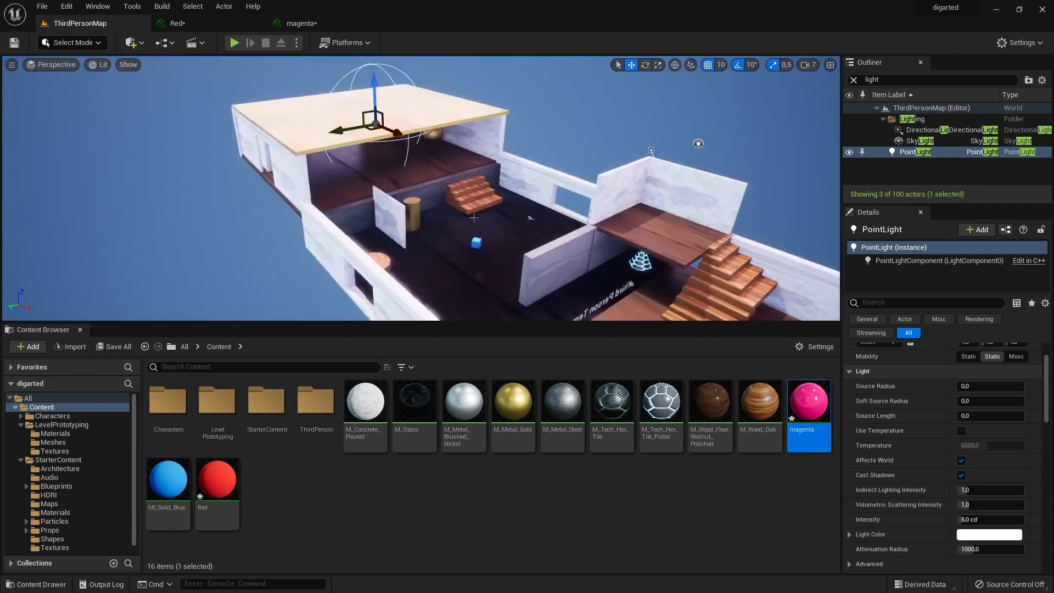
scroll(373, 202, up, 2)
scroll(373, 202, up, 4)
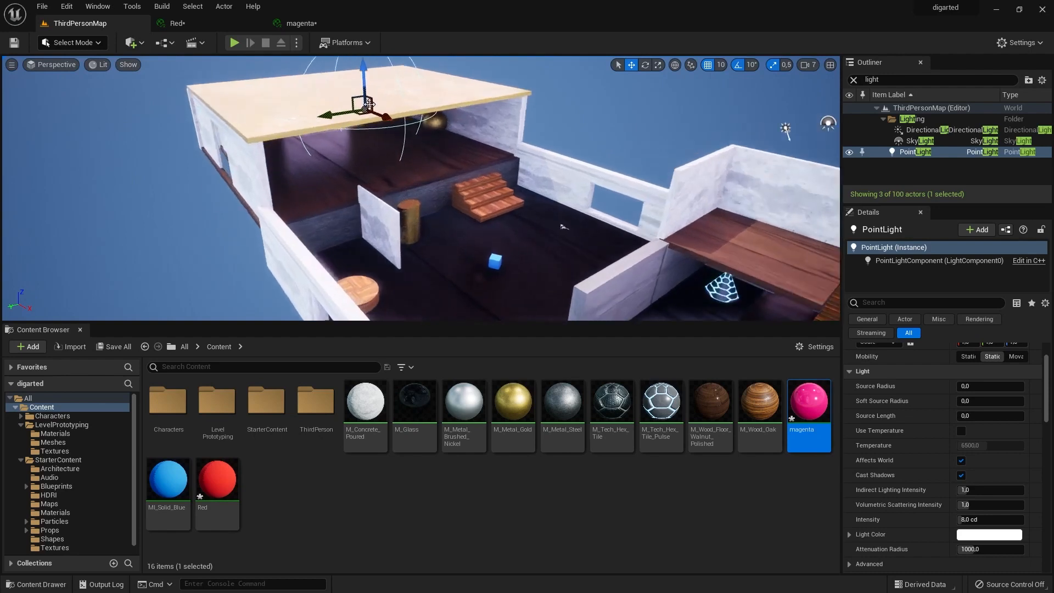
drag(366, 75, 367, 93)
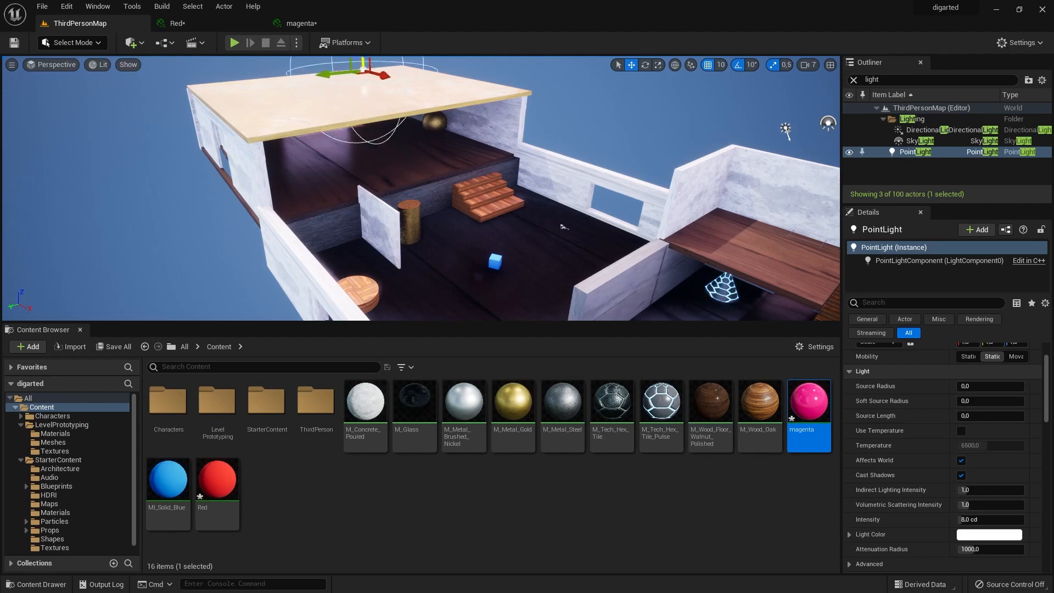
scroll(386, 120, up, 5)
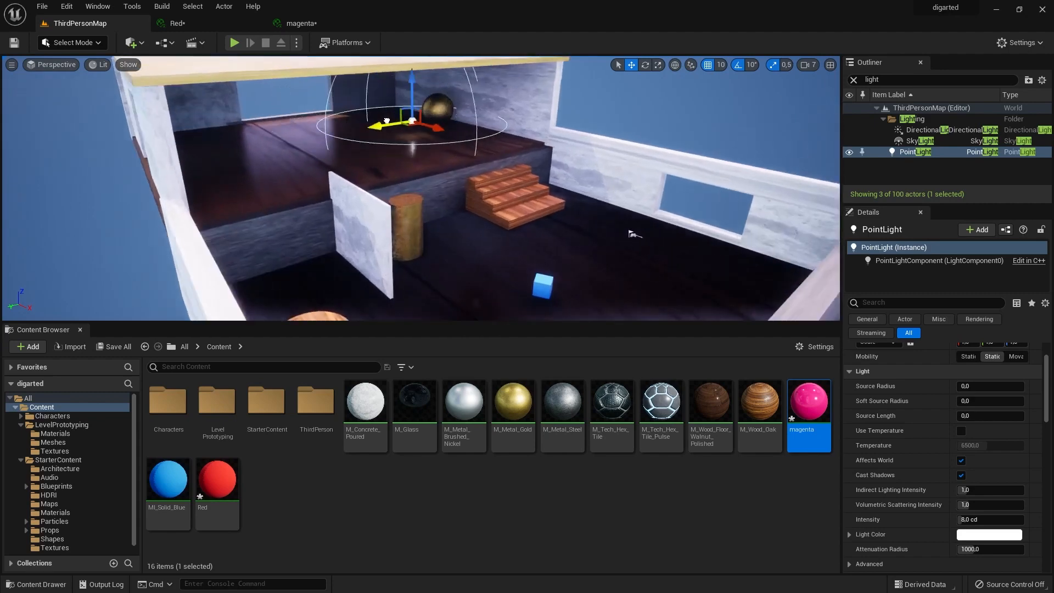
mouse_move(386, 120)
mouse_down()
mouse_move(411, 116)
mouse_move(393, 119)
mouse_up()
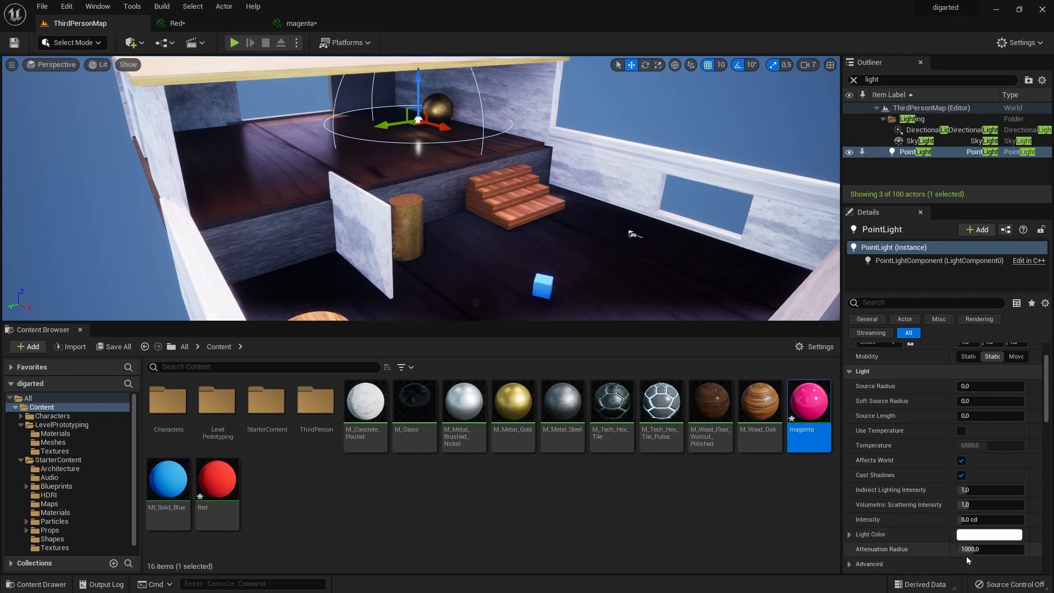
Set the point light's Intensity to 160 cd and raise it slightly higher above the roofed room's floor.
text(160)
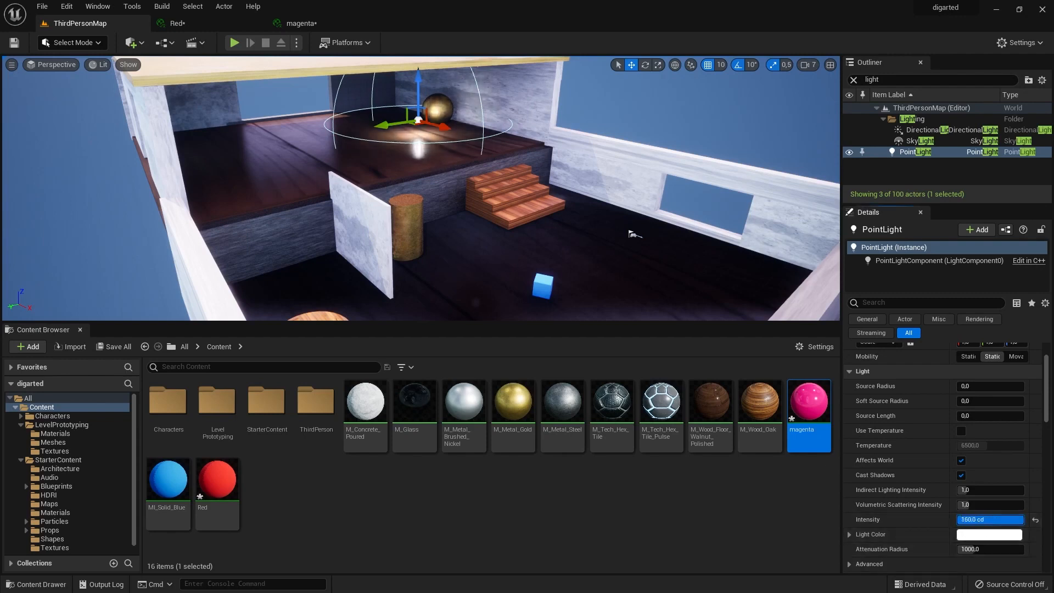
key(Return)
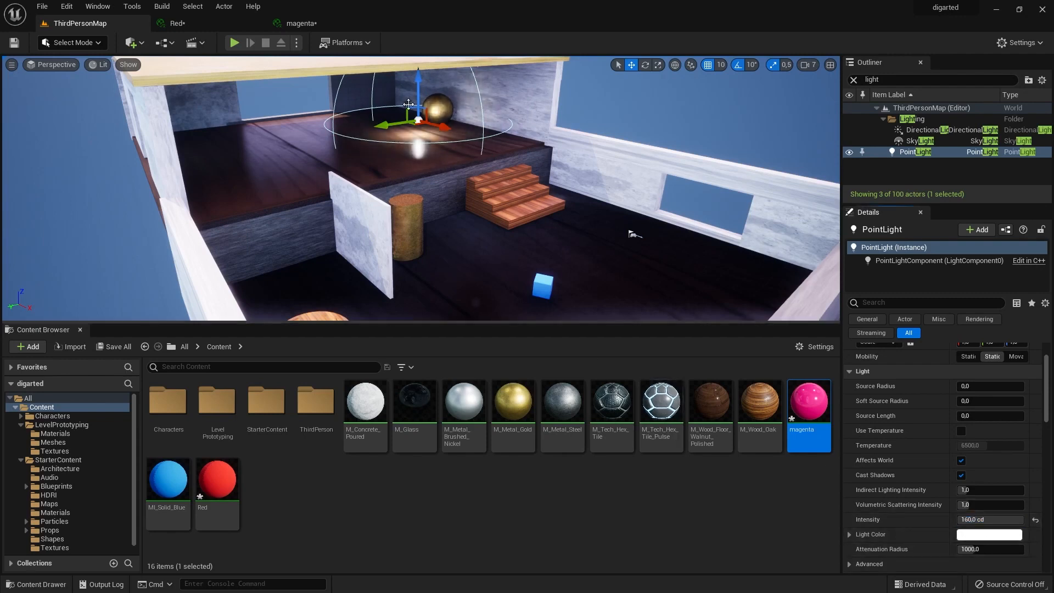
drag(437, 129, 425, 125)
drag(406, 80, 406, 71)
drag(392, 107, 390, 108)
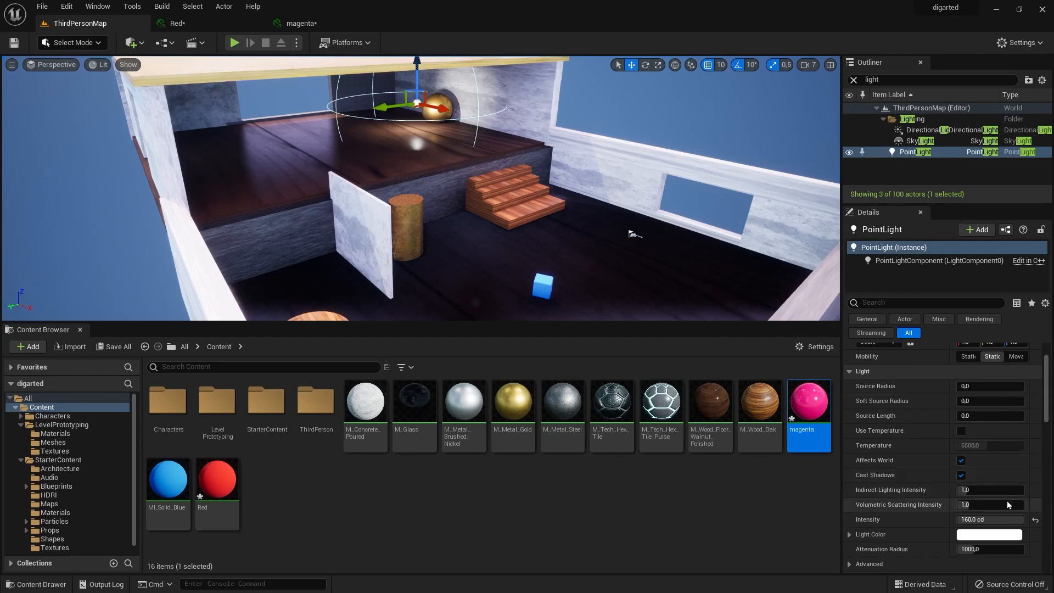
Change the point light's Light Color to a magenta pink, hex sRGB E548BAFF.
click(998, 537)
mouse_move(850, 397)
mouse_down()
mouse_move(865, 370)
mouse_move(824, 417)
mouse_move(823, 383)
mouse_move(846, 365)
mouse_move(857, 373)
mouse_move(905, 348)
mouse_move(917, 365)
mouse_up()
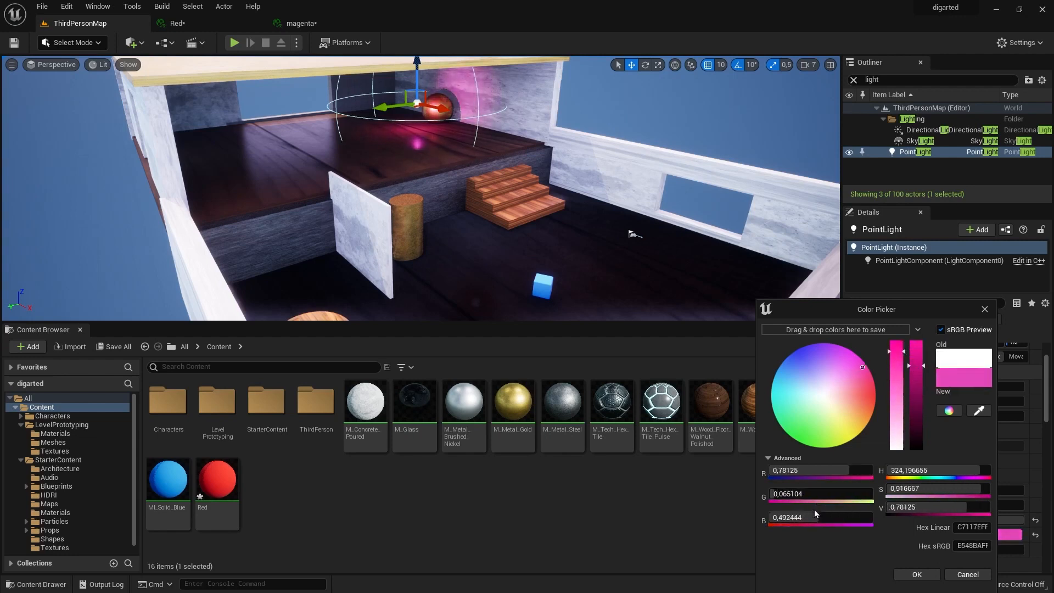
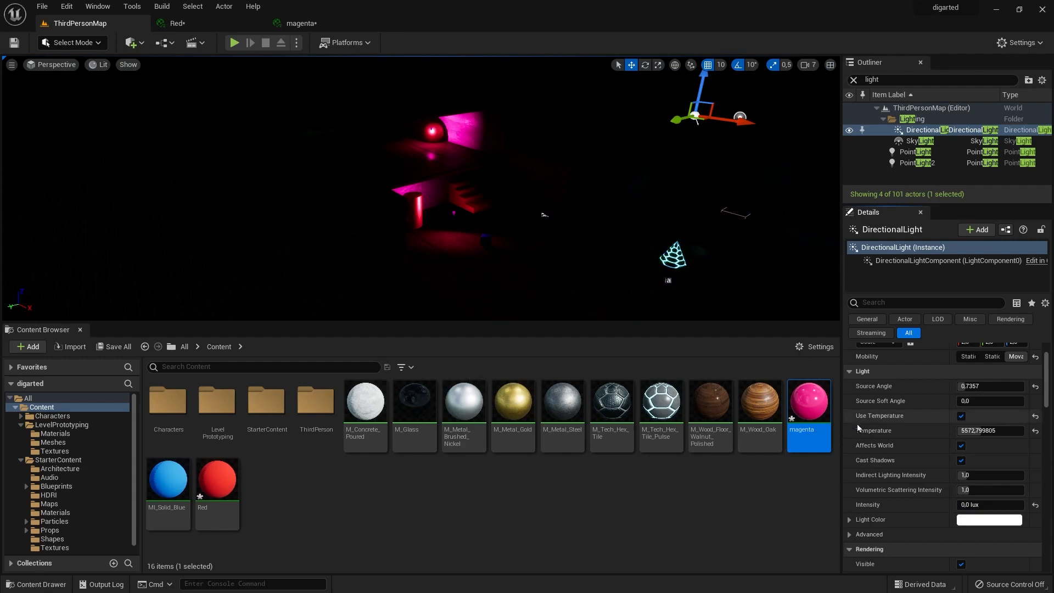
Set the directional light's Intensity to 2 lux.
drag(989, 504, 1017, 509)
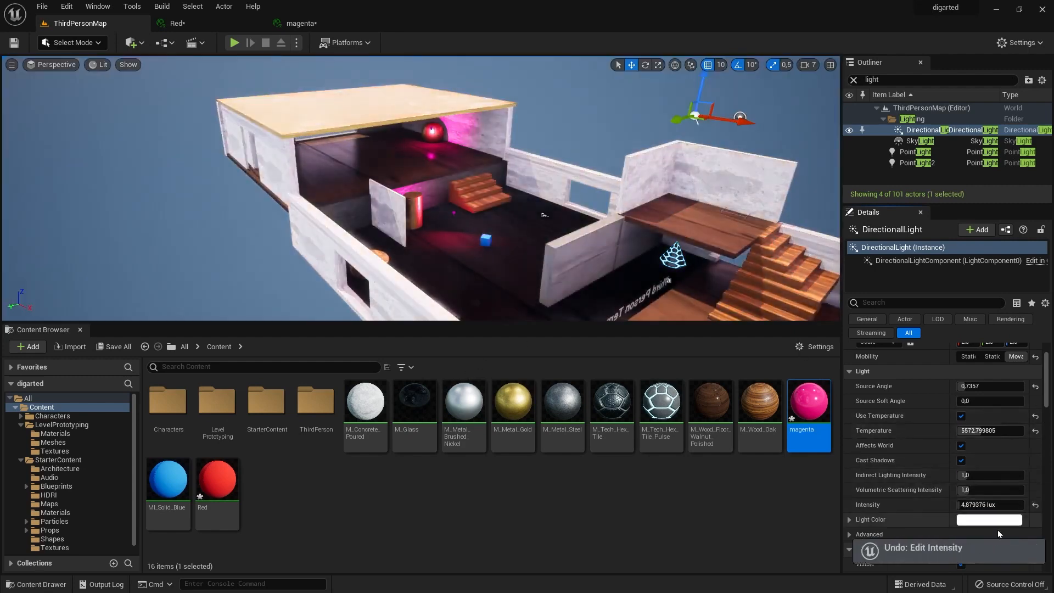
click(1016, 505)
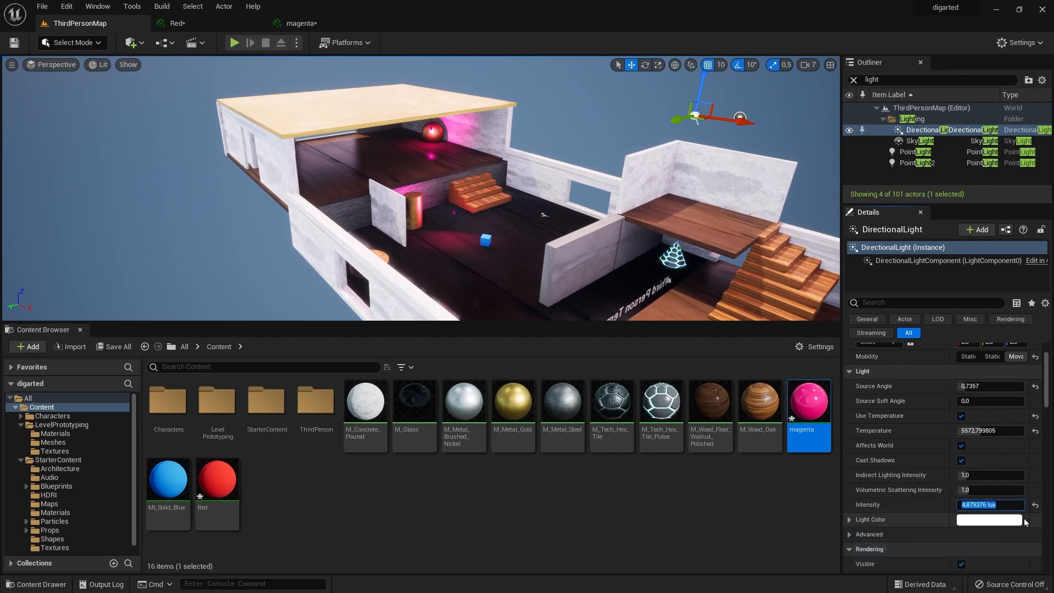
text(2)
key(Return)
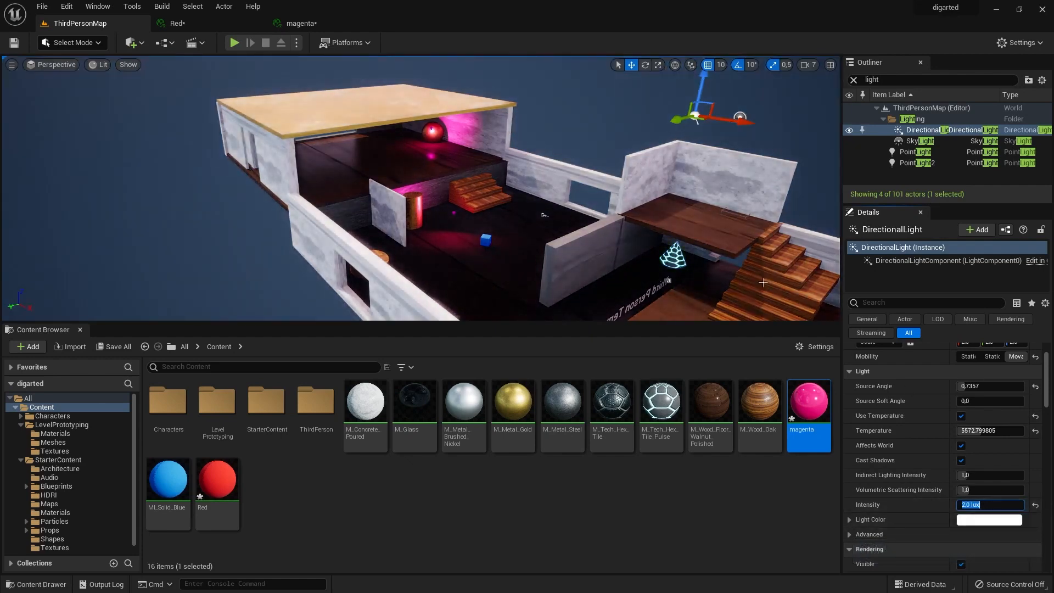
Inspect how the new directional light setting affects the floor, walls, staircase and coloured shapes across the level.
mouse_move(501, 278)
right_down()
mouse_move(536, 285)
mouse_move(485, 272)
right_up()
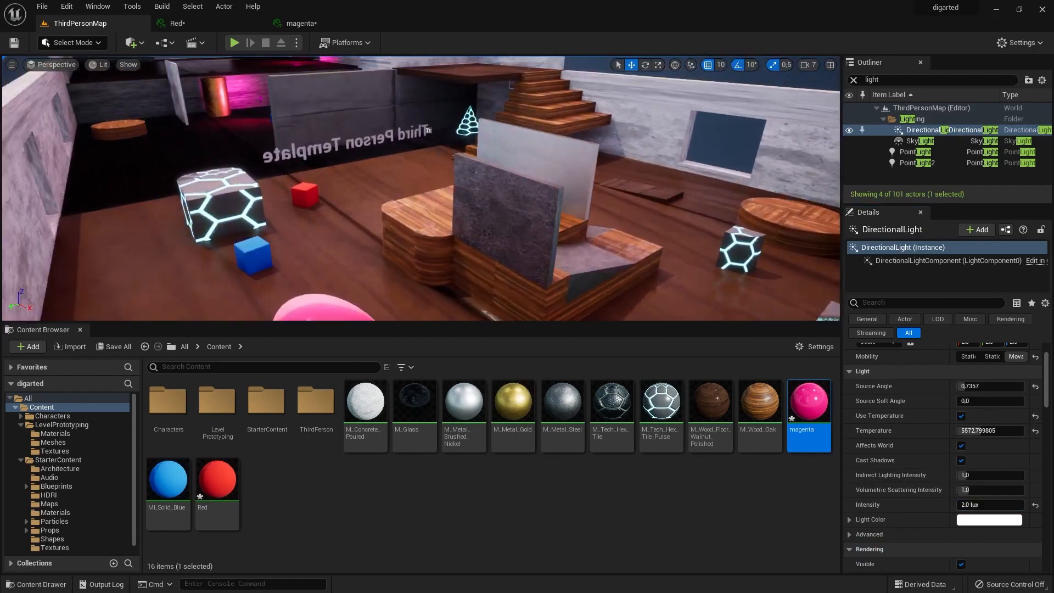
mouse_move(349, 166)
right_down()
mouse_move(324, 174)
mouse_move(362, 165)
mouse_move(348, 166)
right_up()
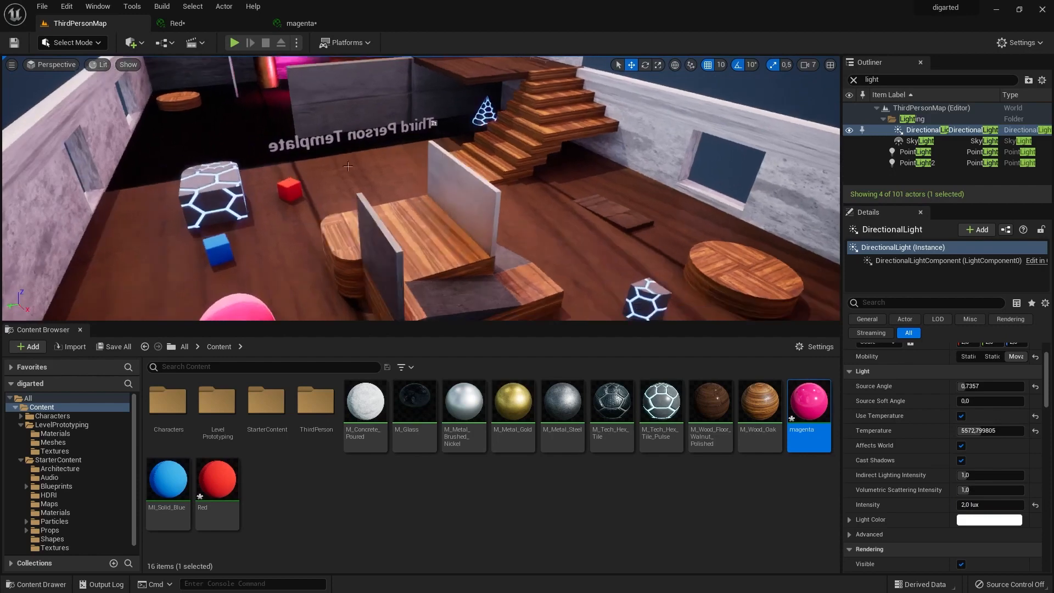
mouse_move(240, 130)
right_down()
mouse_move(242, 140)
mouse_move(240, 131)
right_up()
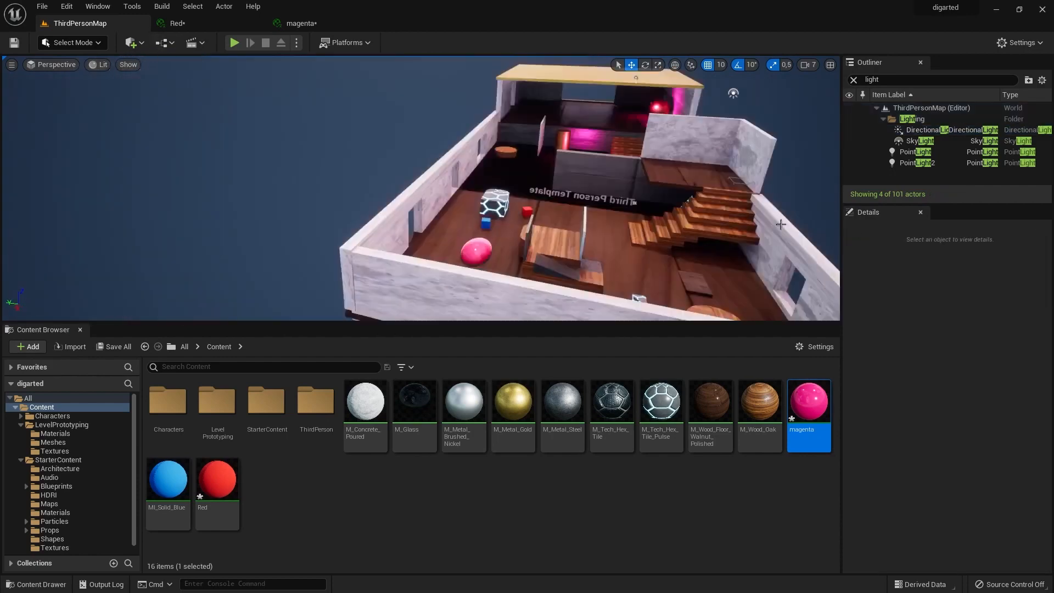
right_drag(780, 225, 764, 211)
scroll(475, 273, up, 6)
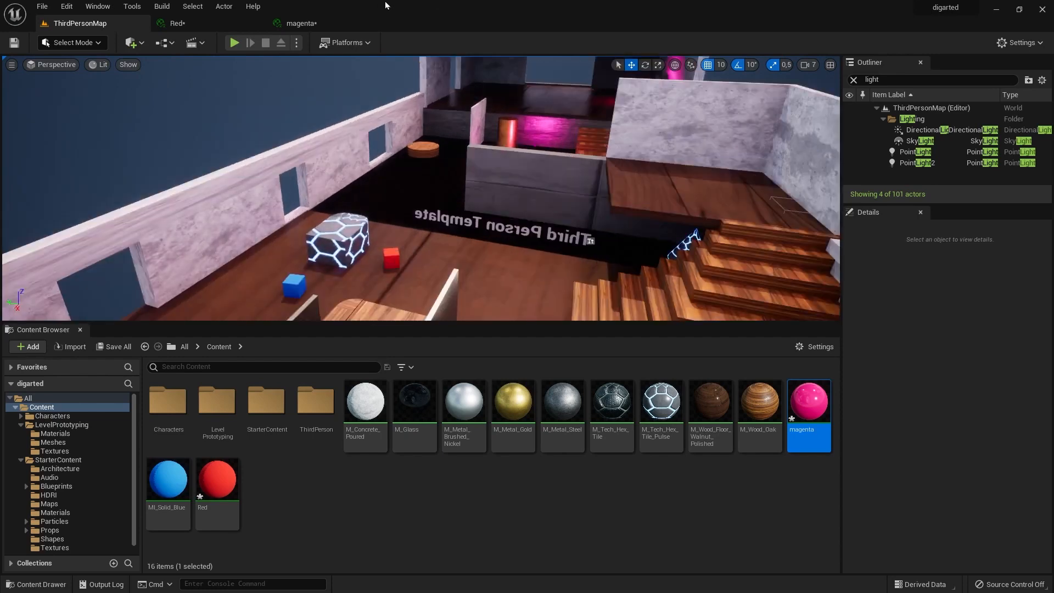
right_drag(359, 246, 560, 245)
Import digarted pict PNGs 2, 6, 7, 8, 9, 13, 14, 18, 20, 21 and 23 from File Explorer's Lesson 2 folder into the Content folder.
drag(291, 591, 332, 112)
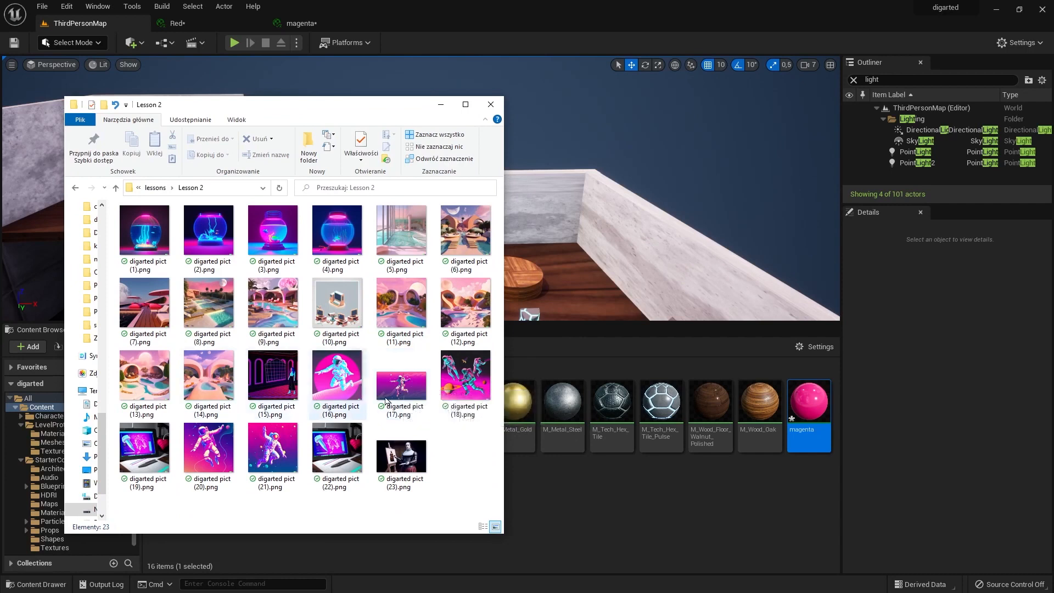
click(215, 444)
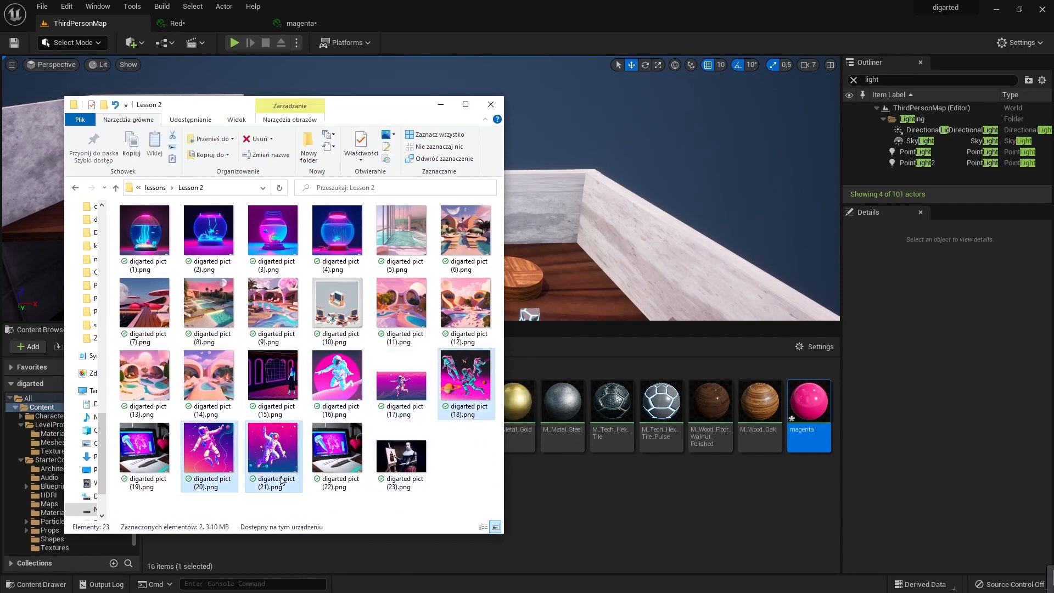
ctrl+click(327, 381)
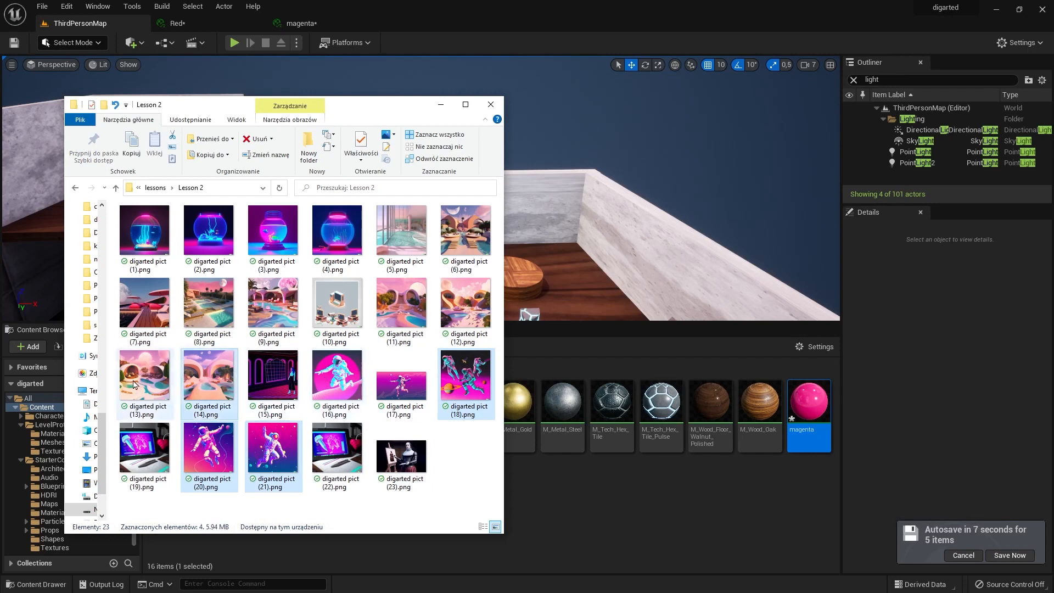
ctrl+click(460, 231)
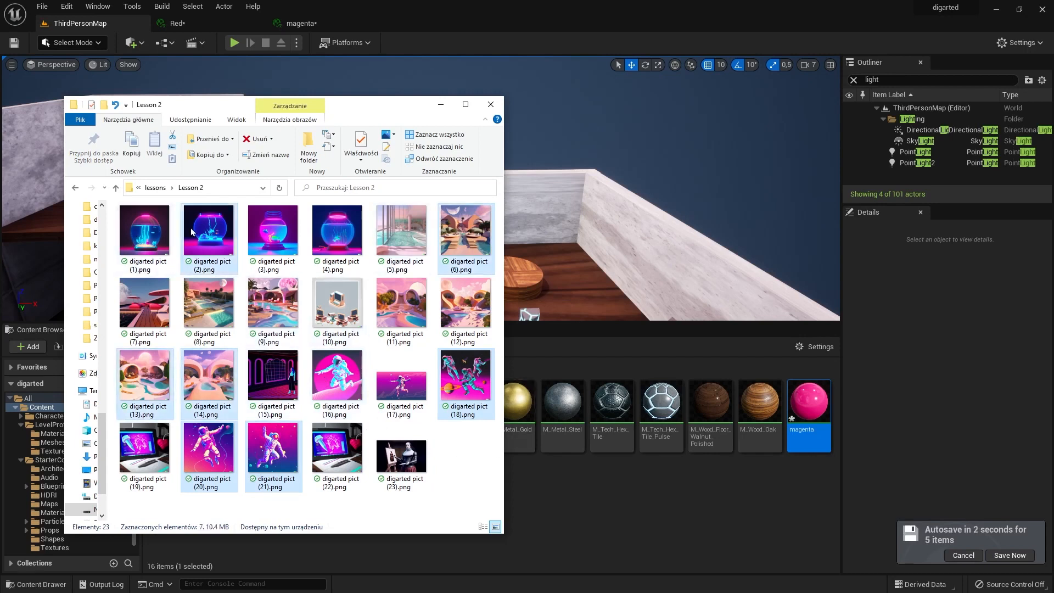
ctrl+click(401, 456)
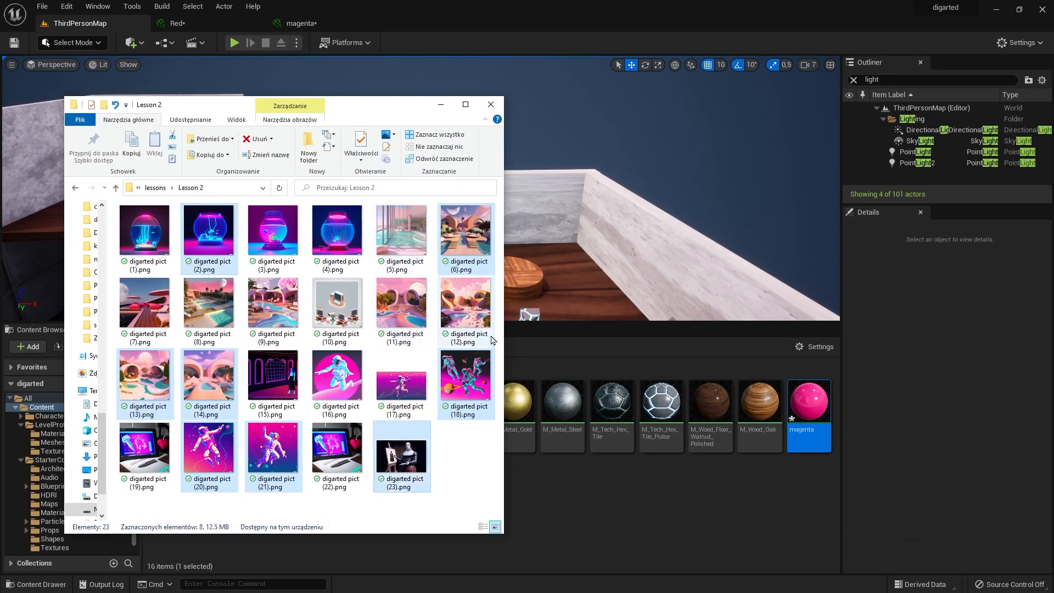
ctrl+click(277, 320)
ctrl+drag(220, 324, 630, 522)
click(529, 545)
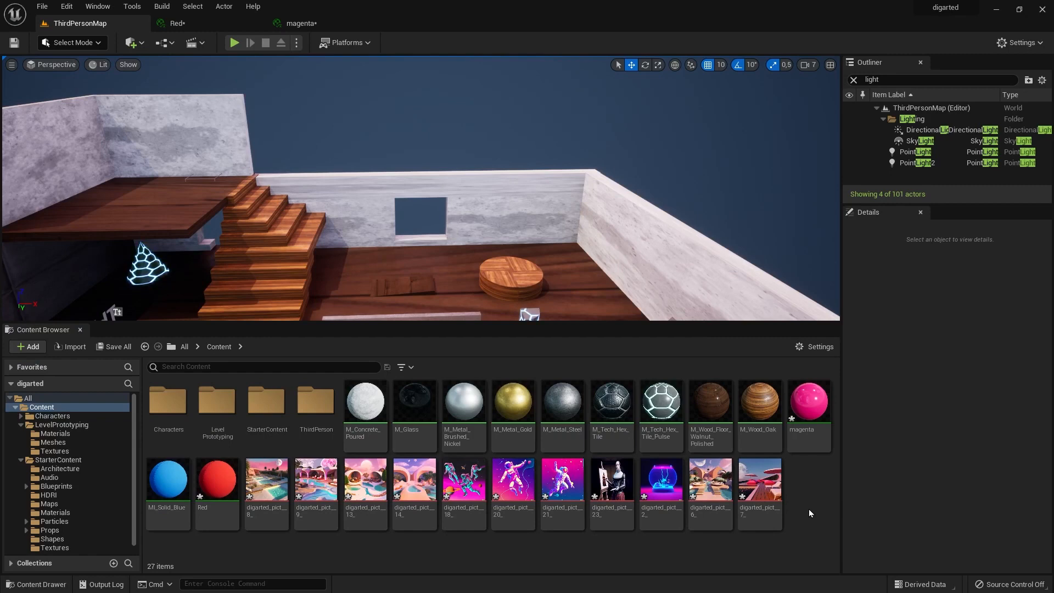
Add a Plane shape, scale it to 3.5 and lay it on the dark floor in front of the round wooden platform.
right_drag(490, 257, 311, 259)
scroll(516, 275, up, 5)
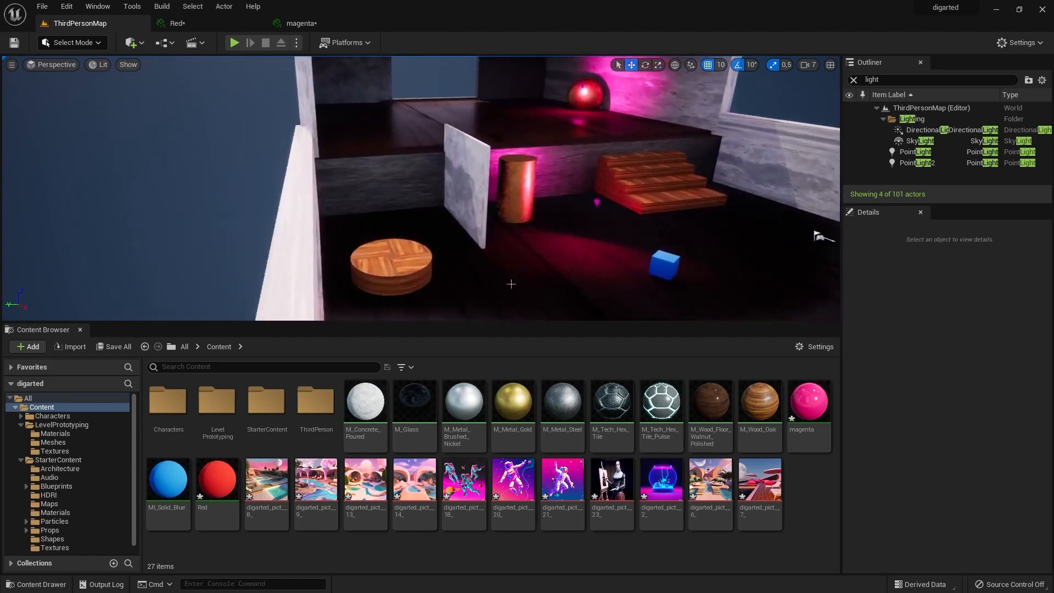
click(131, 42)
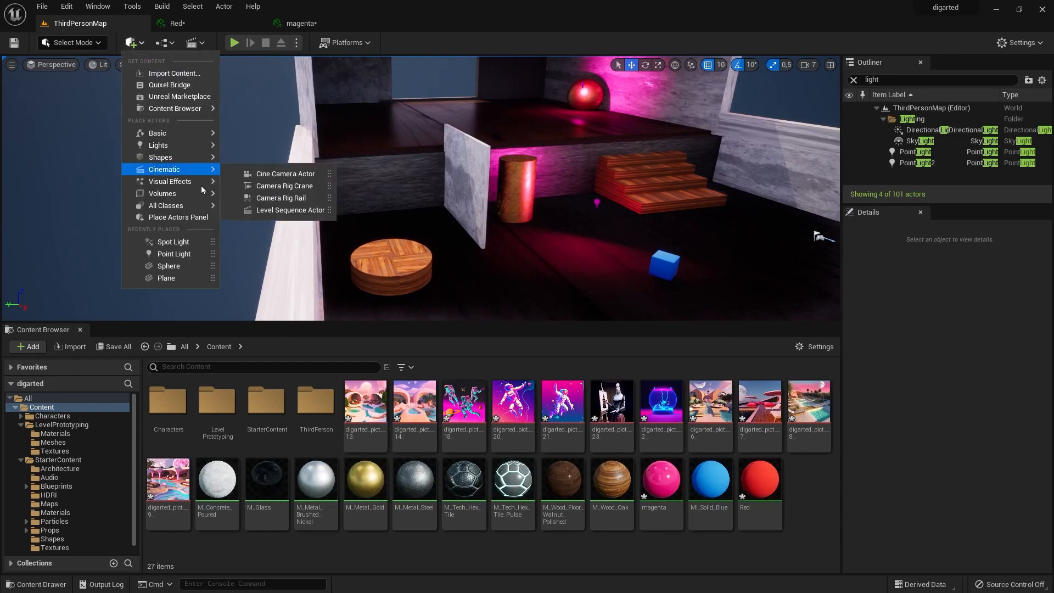
mouse_move(189, 146)
click(260, 210)
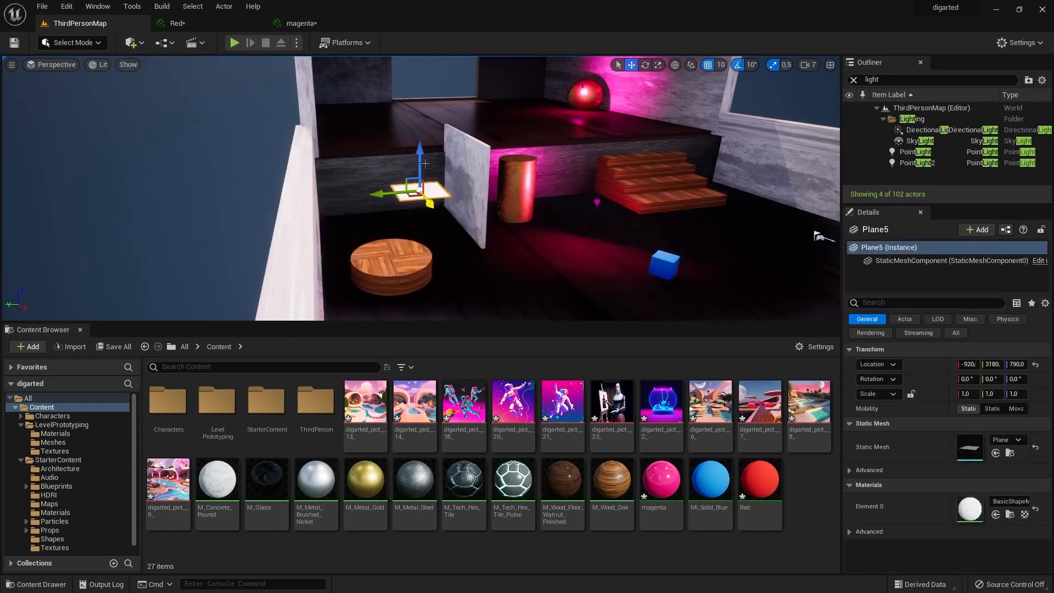
drag(423, 193, 554, 292)
key(w)
key(End)
scroll(608, 276, down, 4)
key(f)
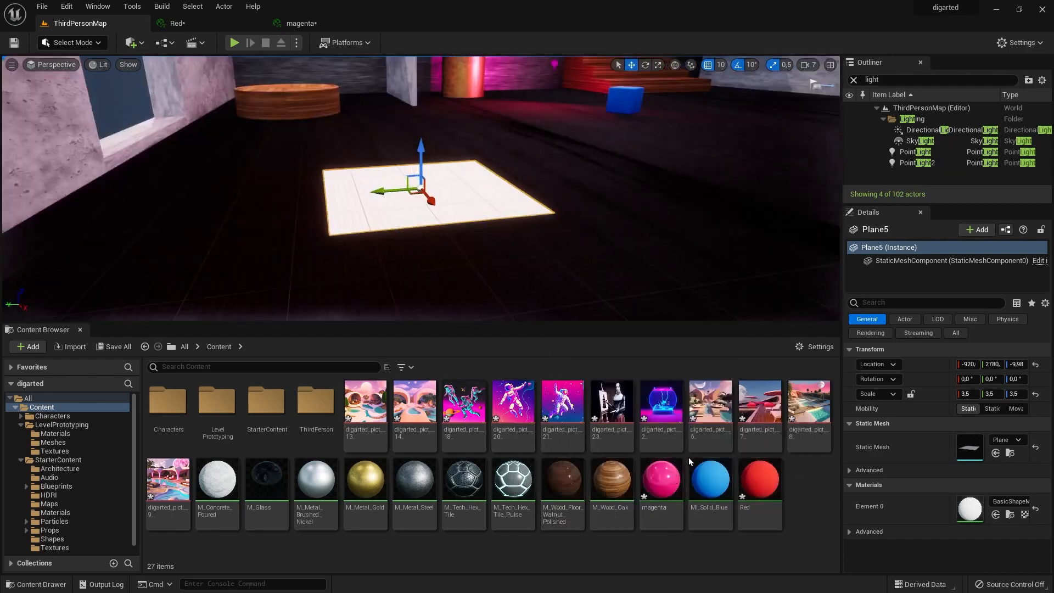
Apply the fishbowl texture digarted_pict__2_ to the new floor plane and check how the picture looks on it.
drag(661, 403, 483, 214)
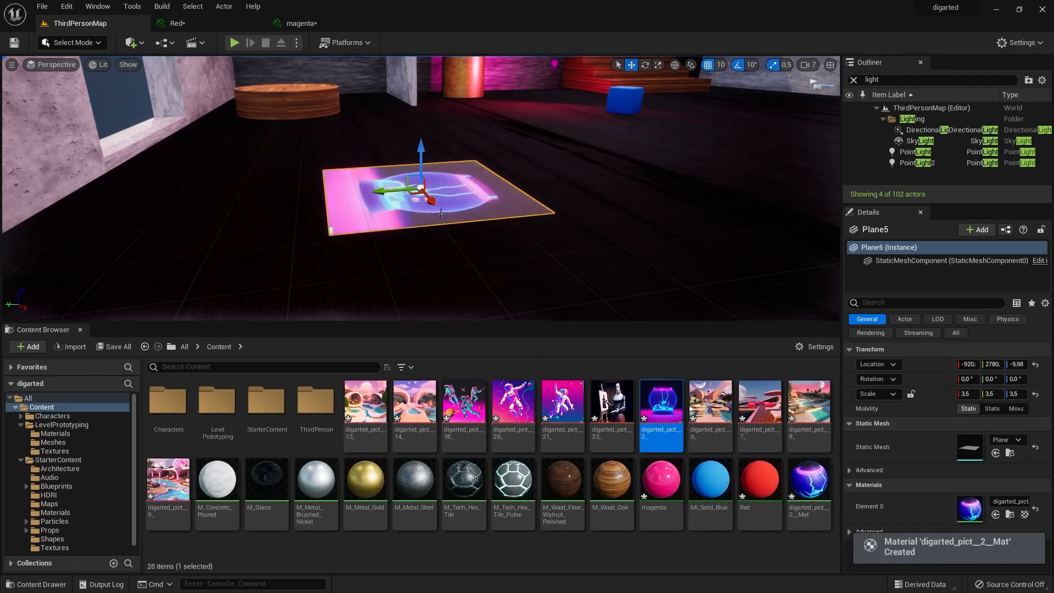
alt+drag(341, 246, 398, 305)
click(618, 258)
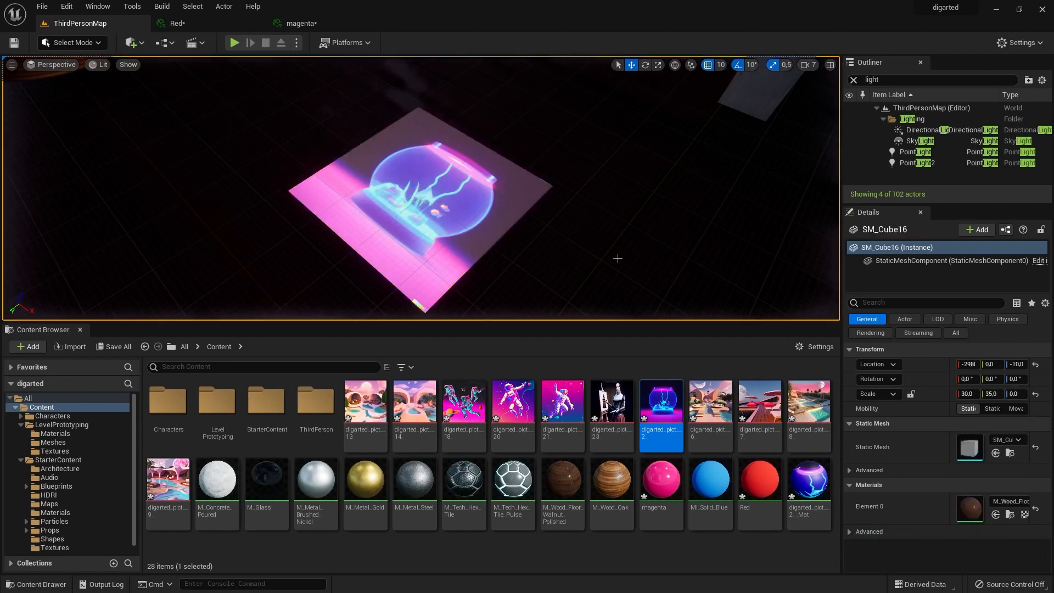
click(432, 207)
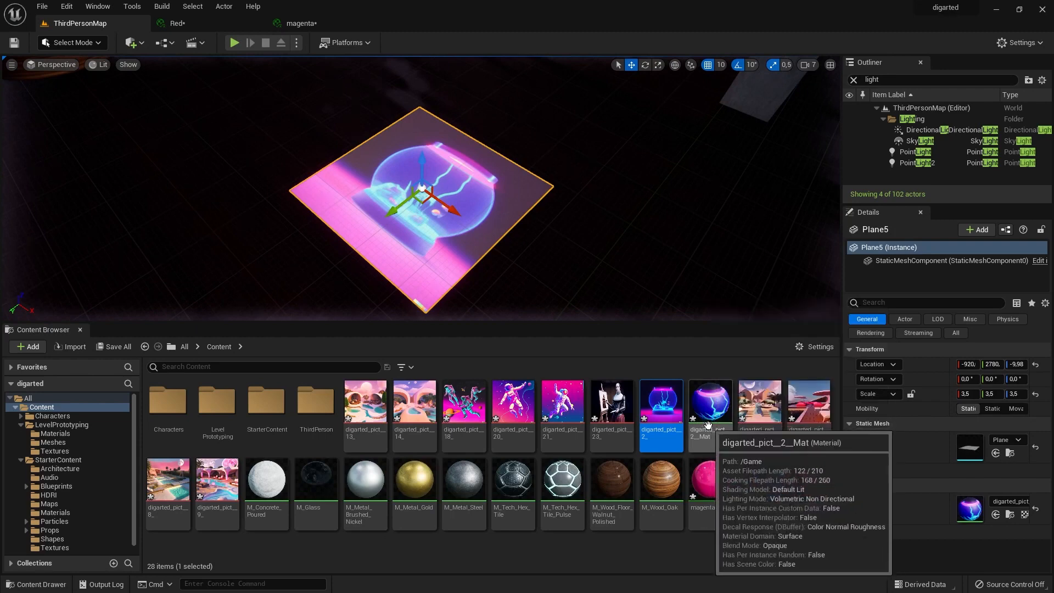
scroll(328, 236, down, 5)
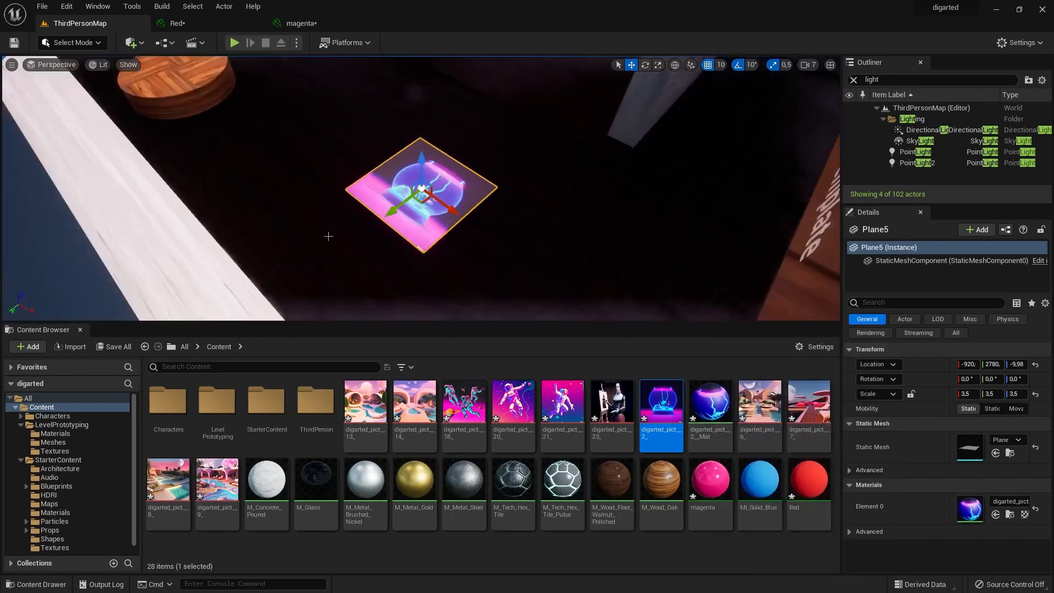
alt+drag(326, 235, 408, 208)
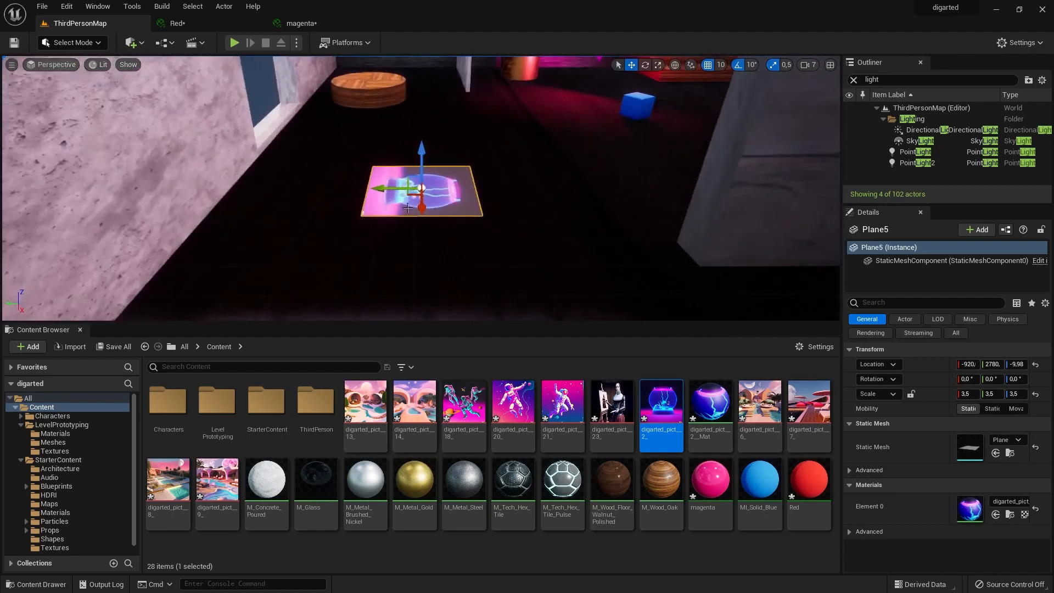
Add a Cube beside the picture plane and apply the digarted_pict__2__Mat material to it.
click(133, 42)
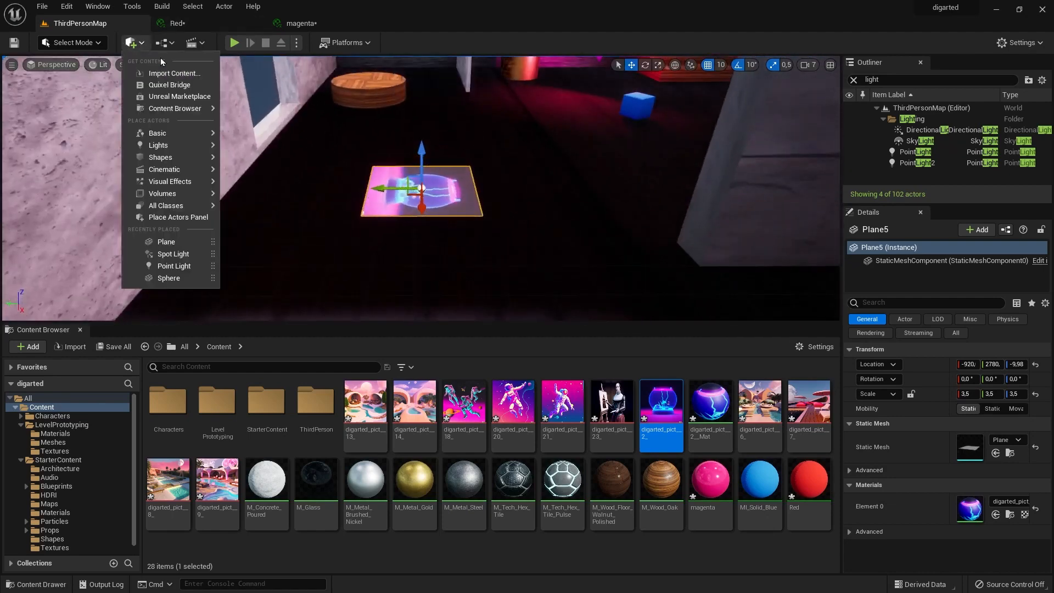
mouse_move(183, 144)
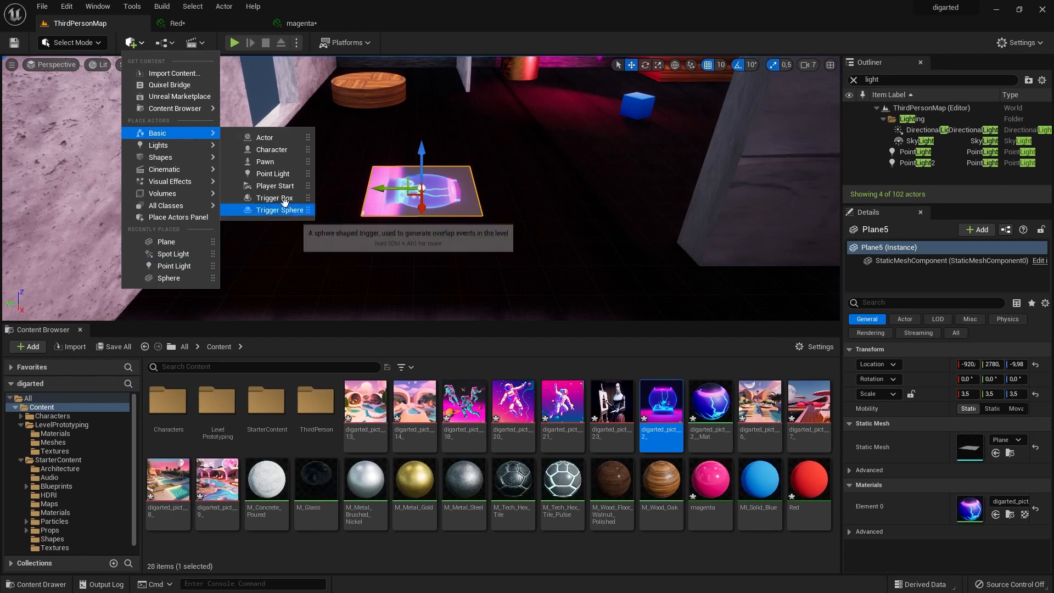
mouse_move(183, 175)
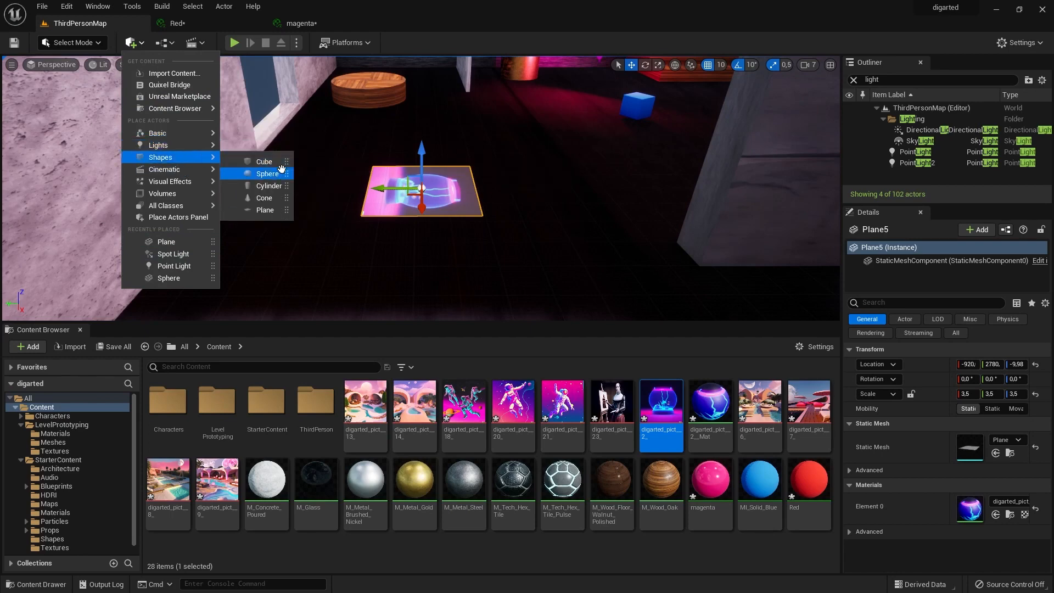
click(264, 162)
drag(387, 187, 491, 197)
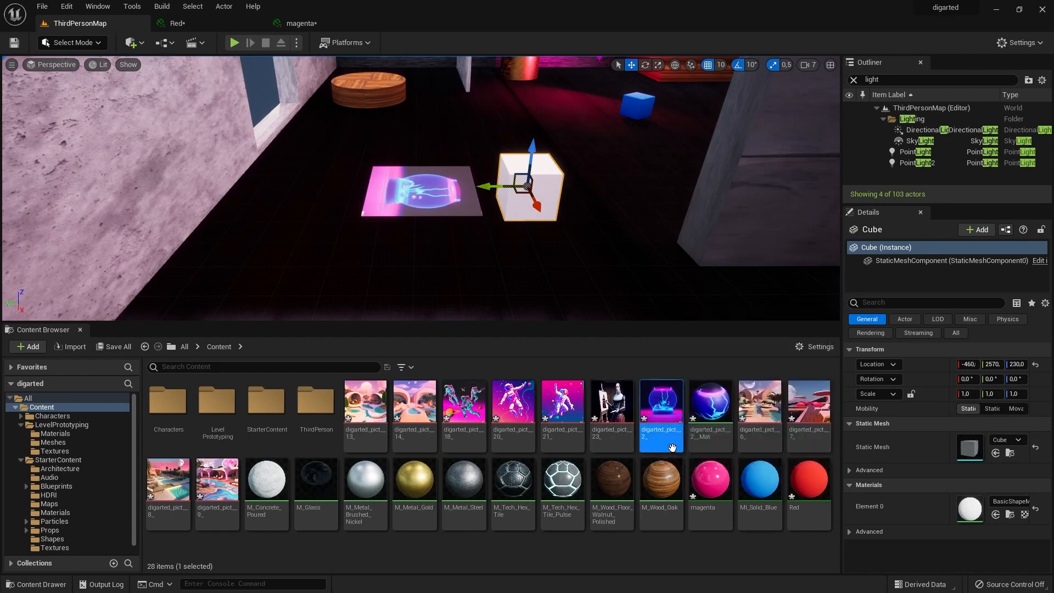
mouse_move(668, 437)
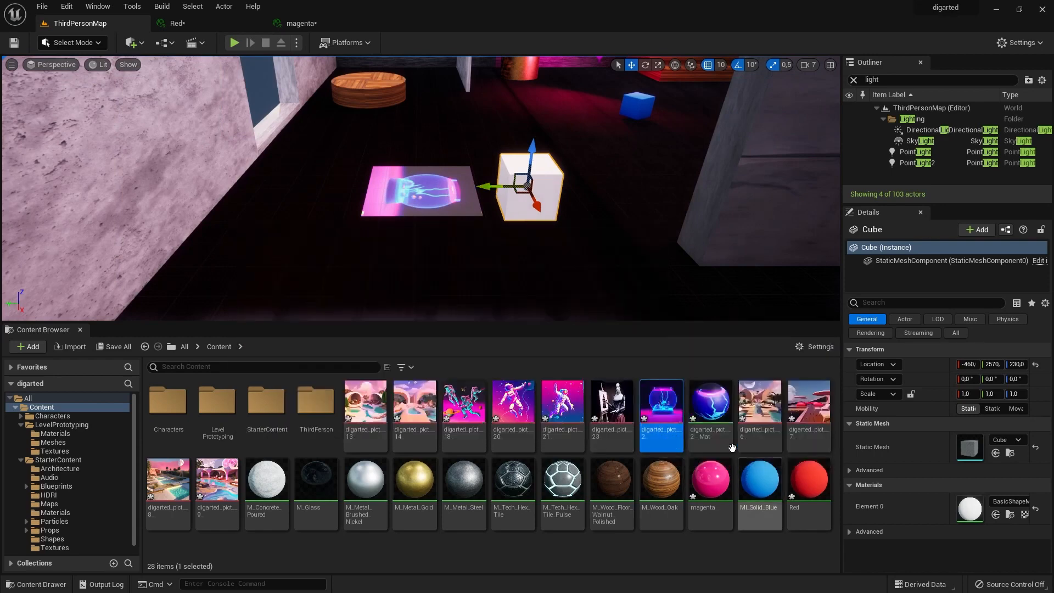
drag(723, 439, 551, 192)
scroll(593, 230, up, 4)
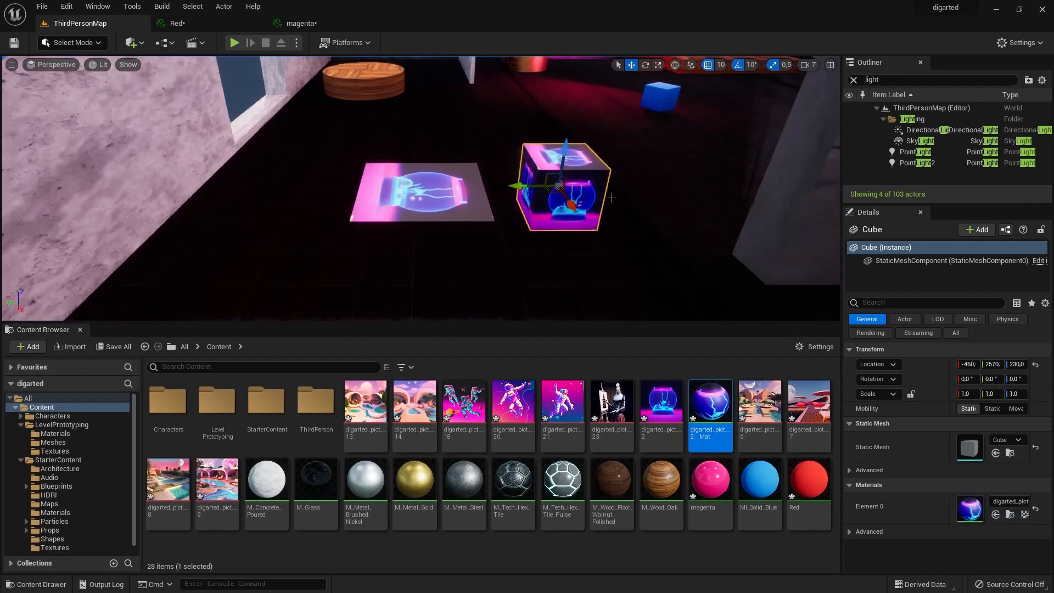
Move the cube across to the window-wall side of the picture plane and lower it towards the floor.
alt+drag(594, 229, 790, 184)
drag(673, 148, 674, 263)
scroll(565, 234, down, 4)
alt+drag(565, 234, 492, 235)
alt+drag(492, 235, 653, 256)
drag(482, 241, 252, 193)
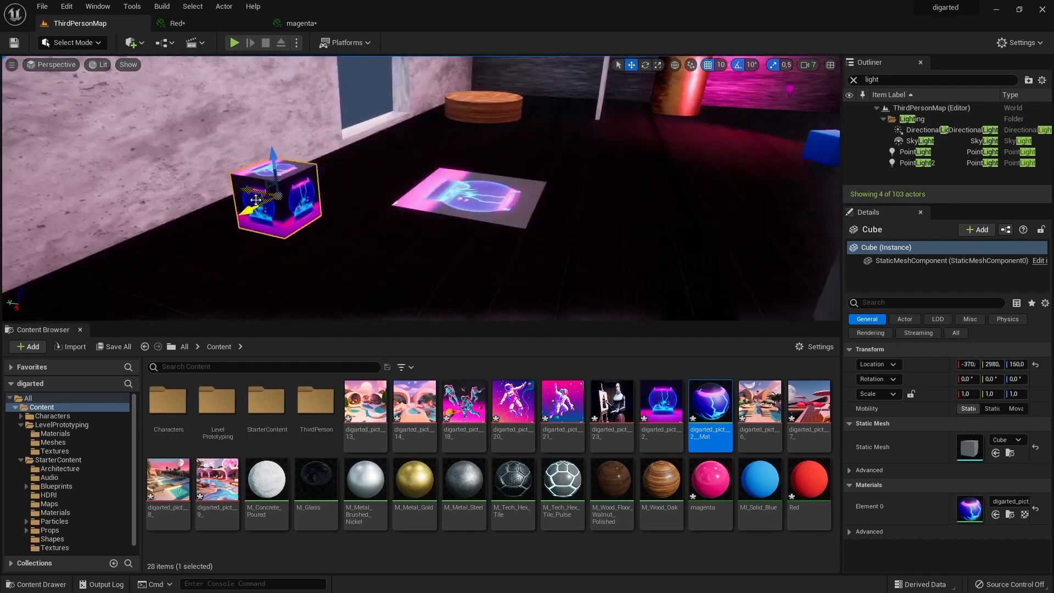
Scale the cube to 2.5 and place it close to the window wall at about -370, 3250, 110.
drag(274, 158, 269, 212)
key(r)
drag(284, 255, 178, 189)
key(w)
scroll(132, 179, down, 5)
mouse_move(634, 212)
right_down()
mouse_move(549, 247)
mouse_move(648, 236)
mouse_move(675, 247)
mouse_move(653, 215)
right_up()
right_drag(586, 231, 581, 200)
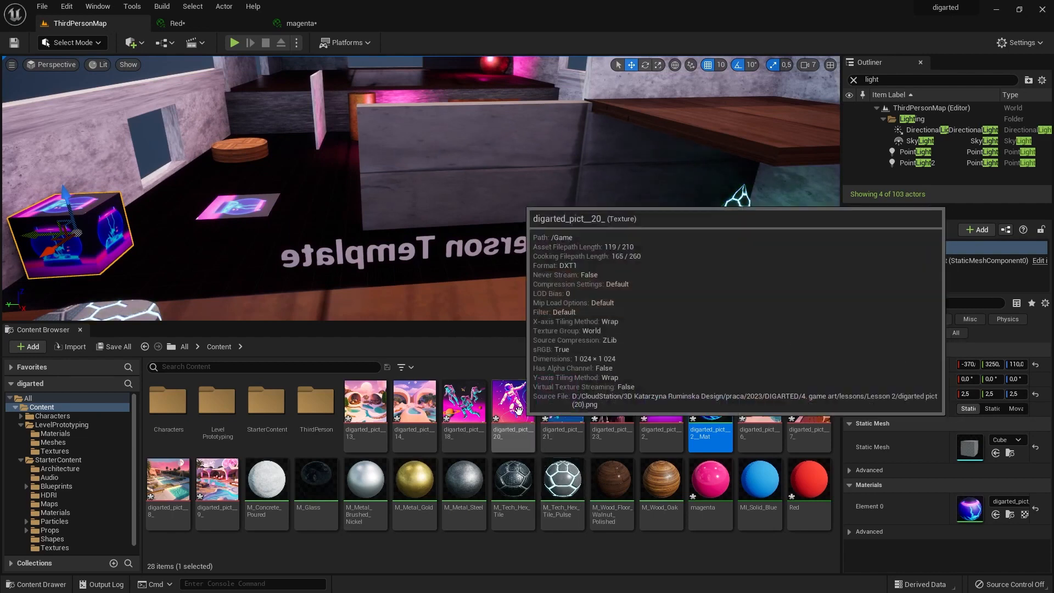
Create a sprite from the astronaut texture digarted_pict__20_ and find it in the Content folder.
click(511, 432)
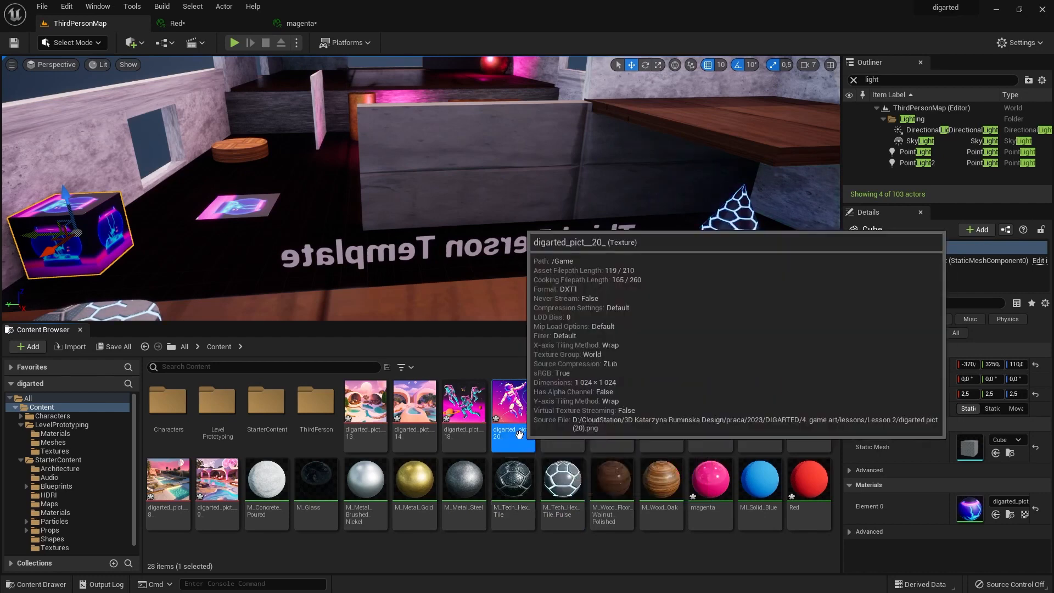
right_click(519, 434)
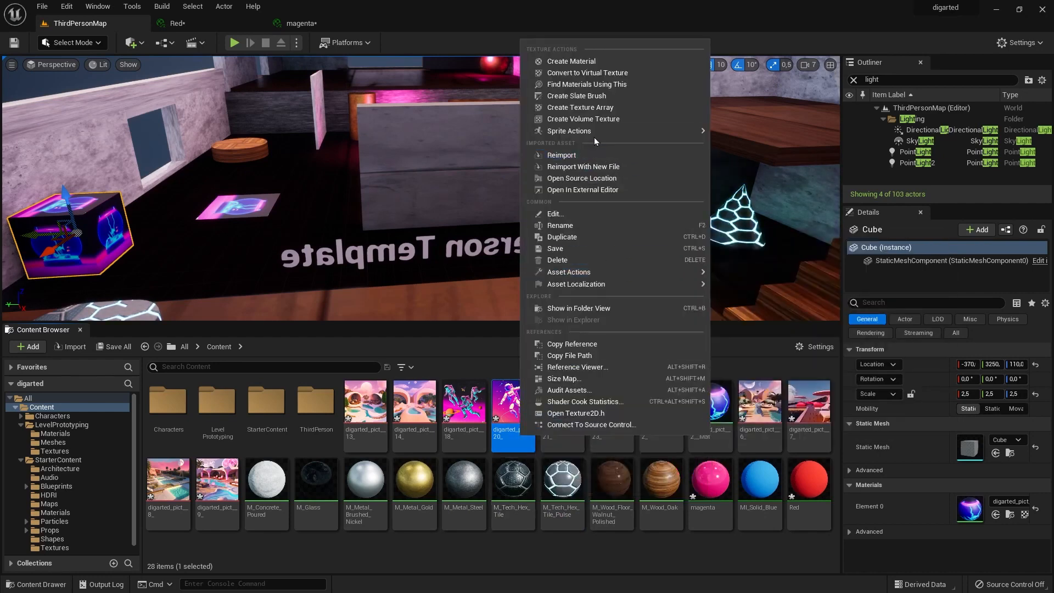
mouse_move(579, 133)
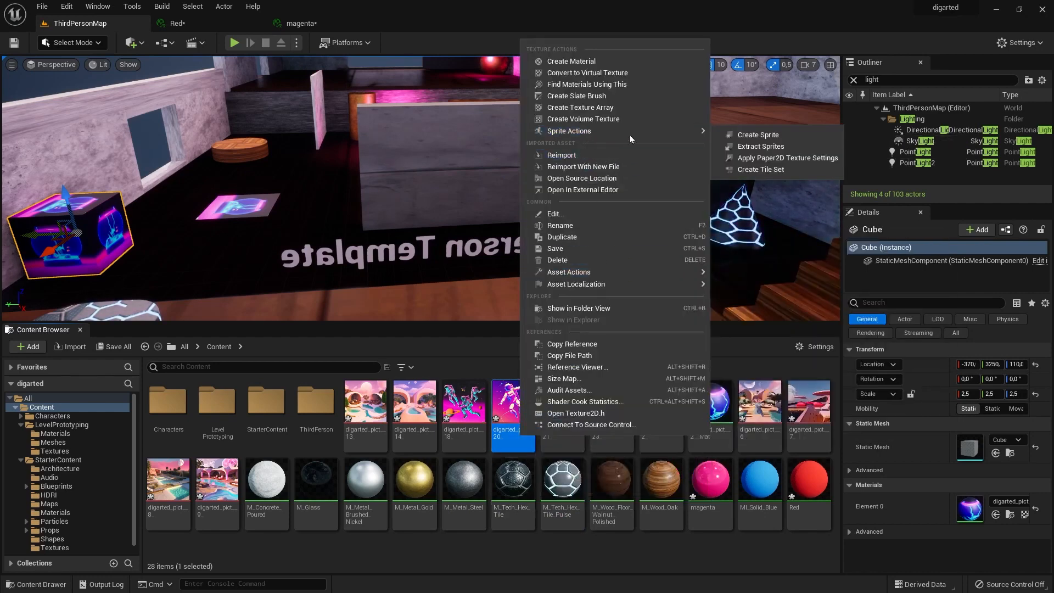
click(774, 136)
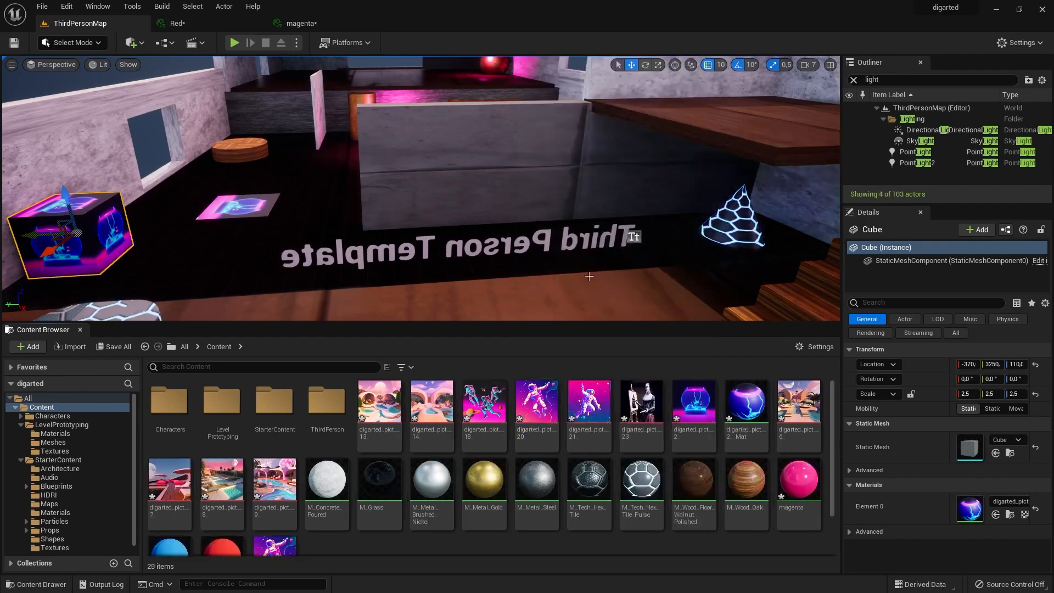
scroll(450, 528, down, 2)
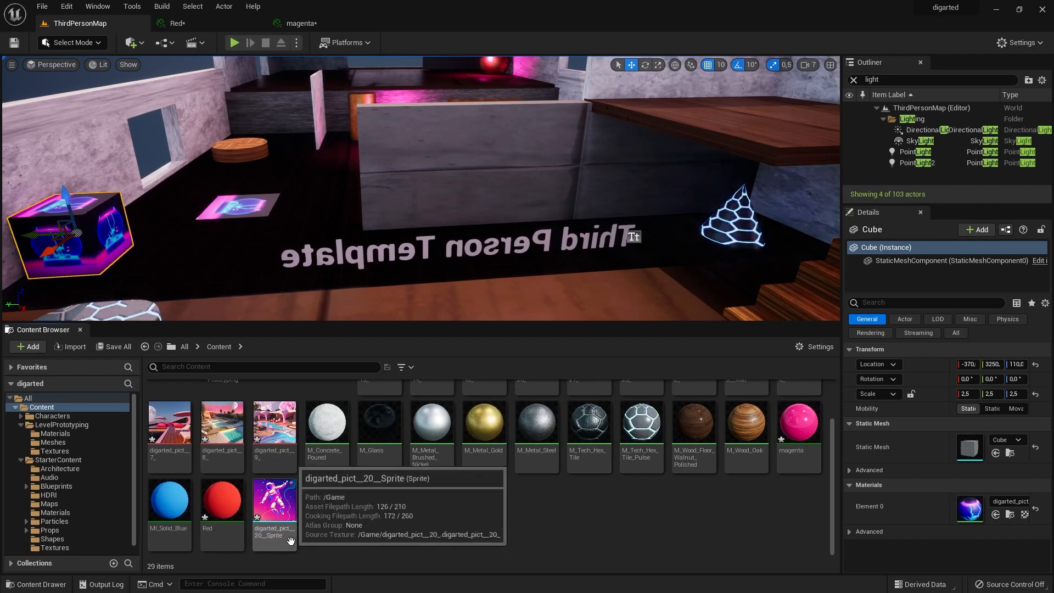
Rename the astronaut sprite as pict and place it in the level in front of the Third Person Template text.
right_click(264, 533)
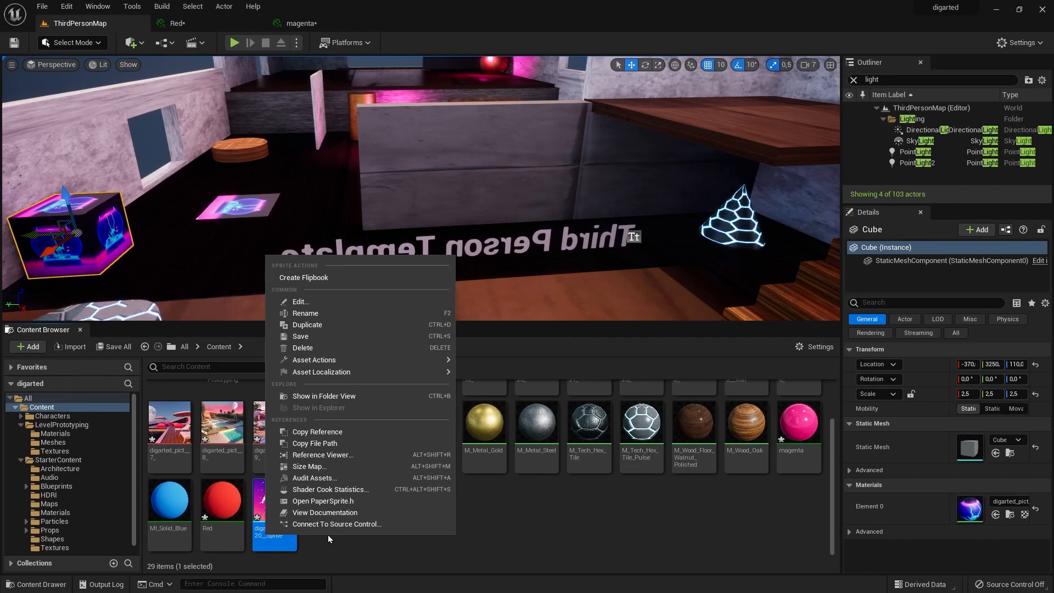
click(324, 312)
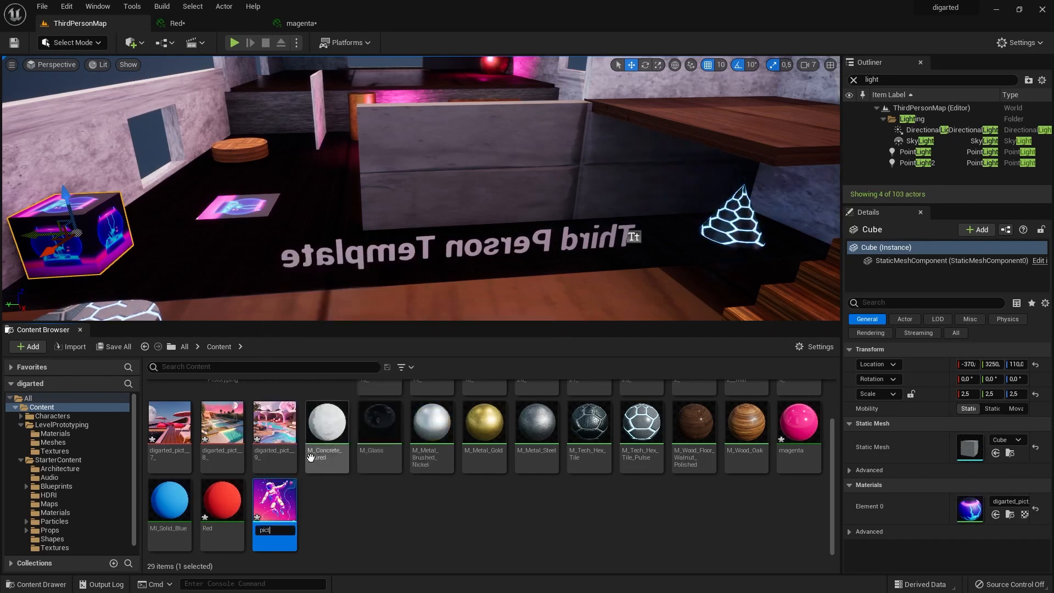
text(pict)
key(Return)
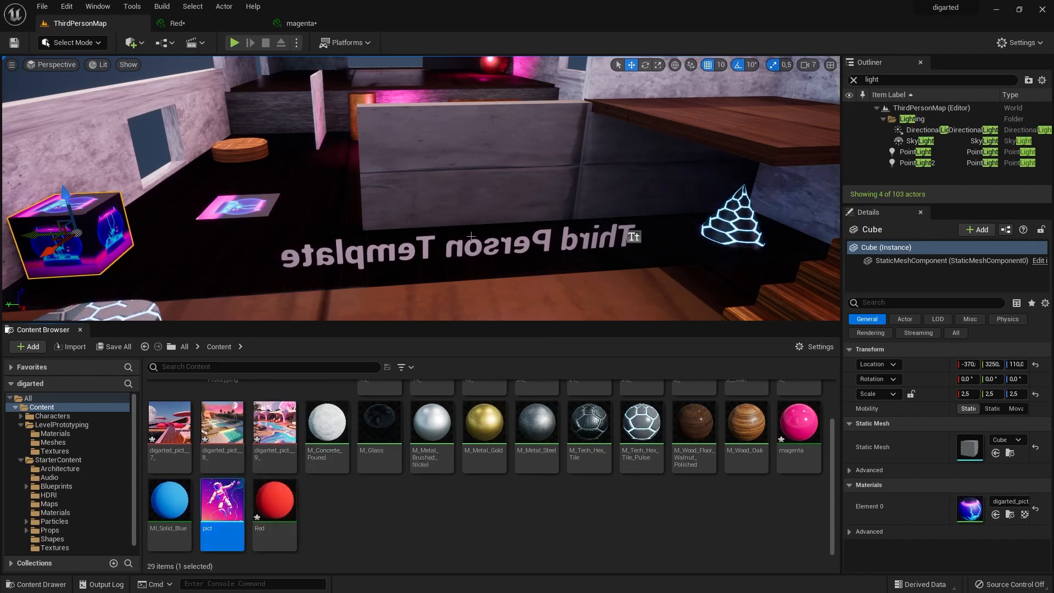
drag(223, 538, 527, 148)
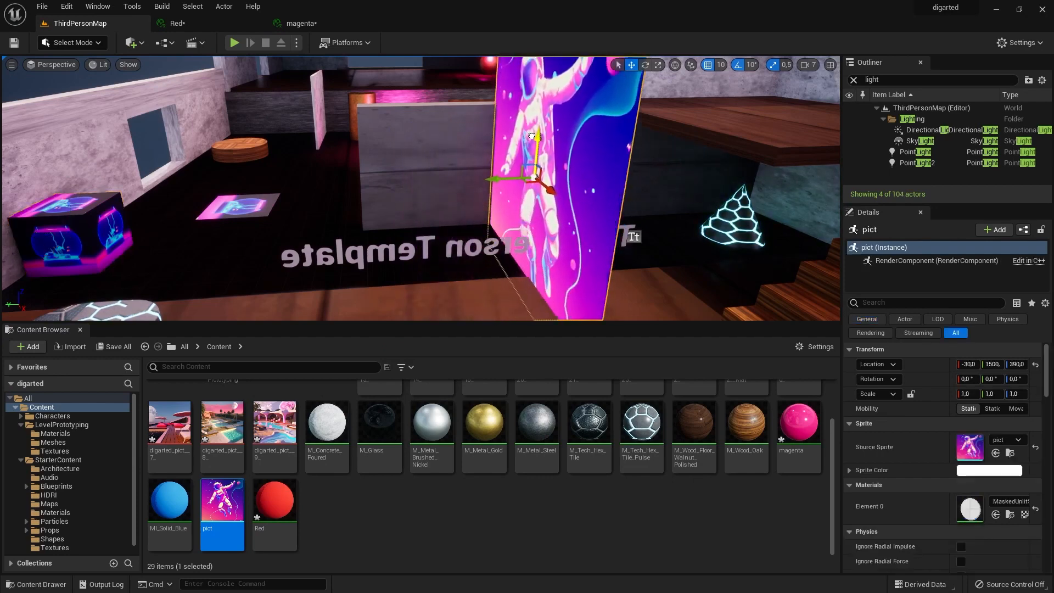
Move the pict sprite up to the platform at the top of the stairs and scale it to 0.5.
scroll(462, 202, down, 5)
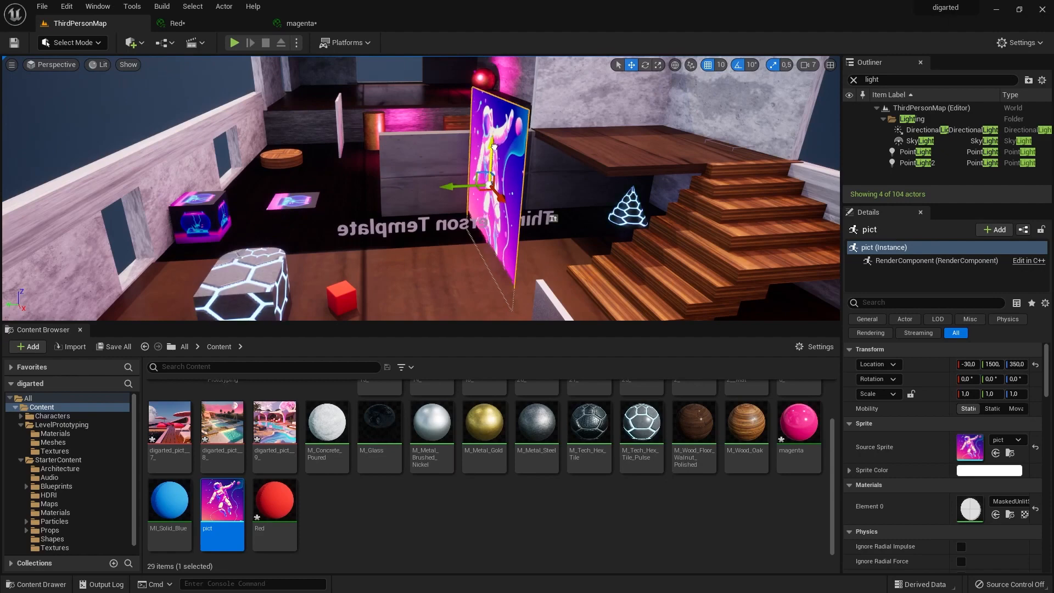
drag(493, 146, 635, 112)
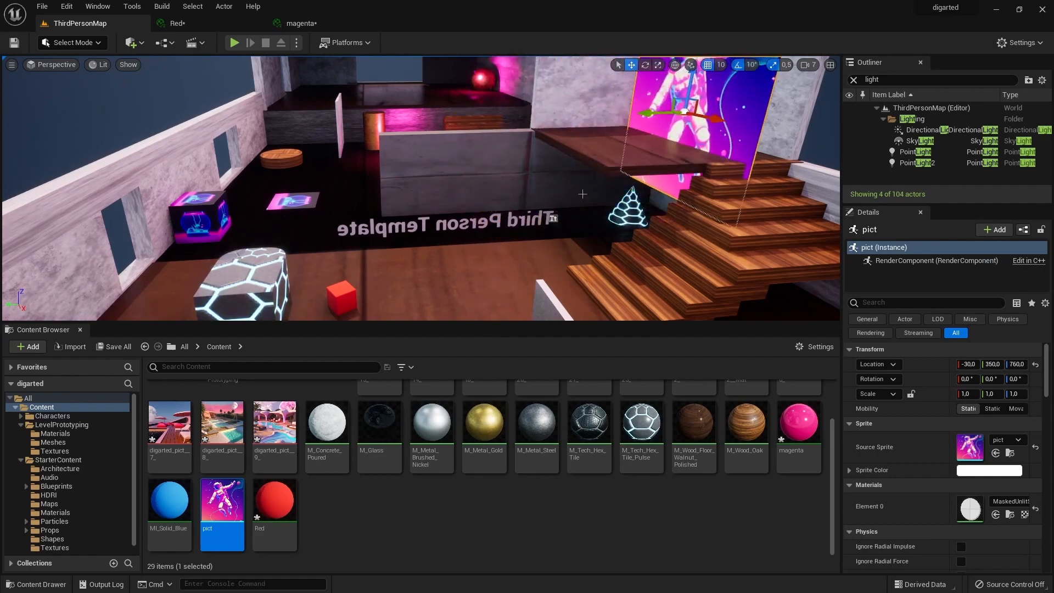
right_drag(604, 110, 714, 143)
mouse_move(604, 105)
mouse_down()
mouse_move(613, 68)
mouse_move(603, 110)
mouse_move(608, 101)
mouse_up()
key(r)
key(ctrl+z)
key(w)
key(f)
Hang the pict sprite on the platform's white wall at about -70, 80, 880.
drag(425, 159, 425, 200)
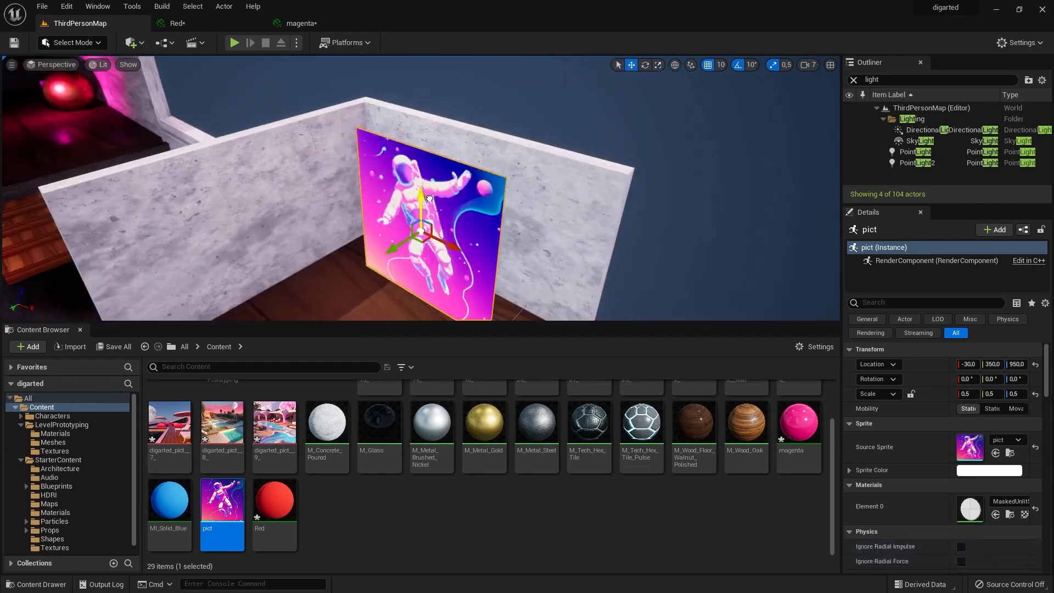
drag(397, 253, 455, 233)
drag(481, 158, 482, 175)
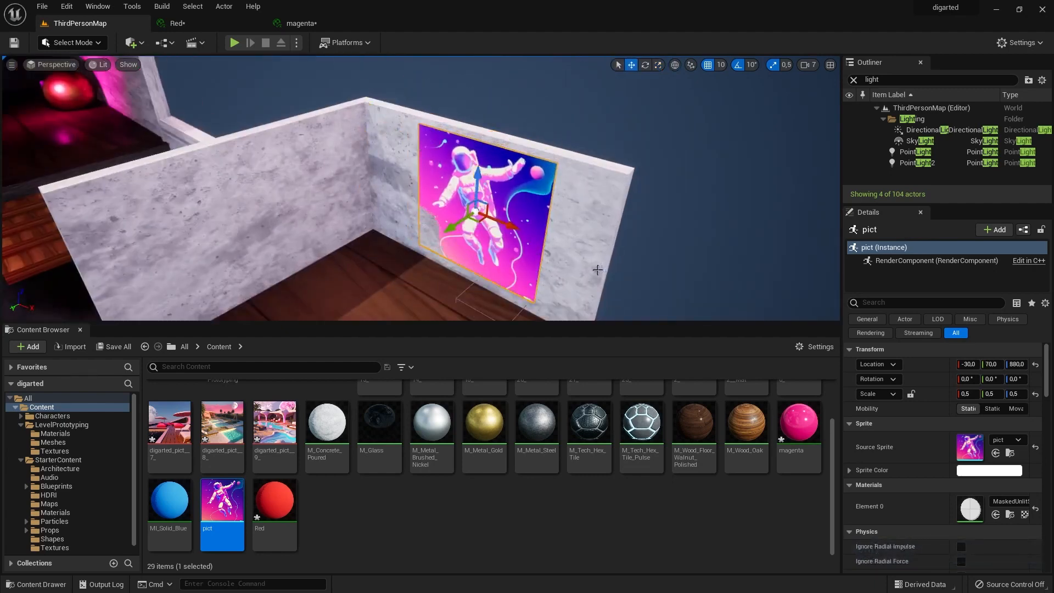
alt+drag(597, 270, 522, 231)
scroll(522, 257, down, 6)
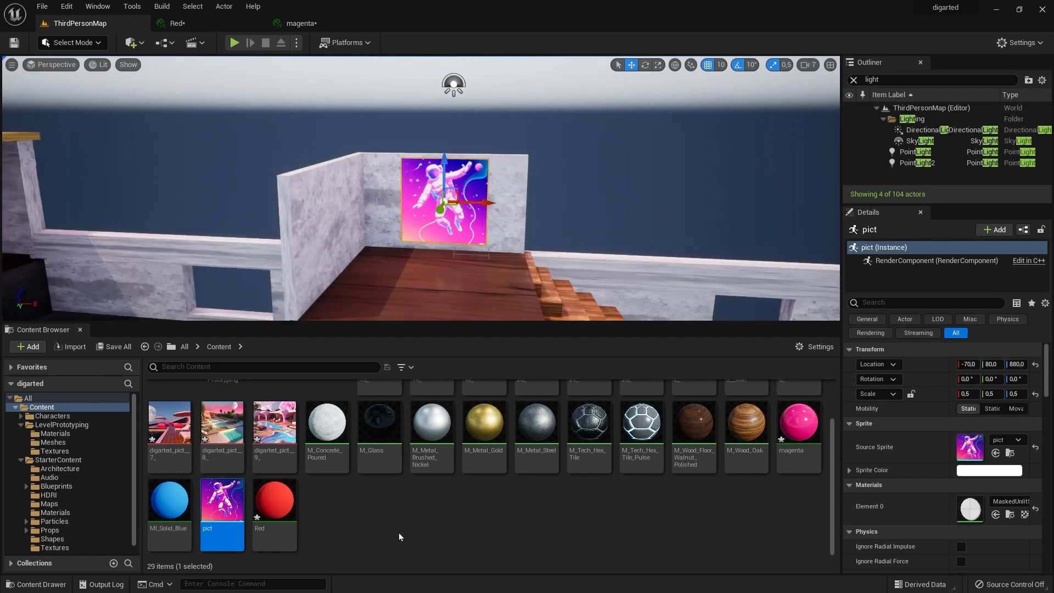
Create a sprite from the digarted_pict__7_ texture and name it pict1.
right_click(169, 454)
mouse_move(351, 152)
click(393, 154)
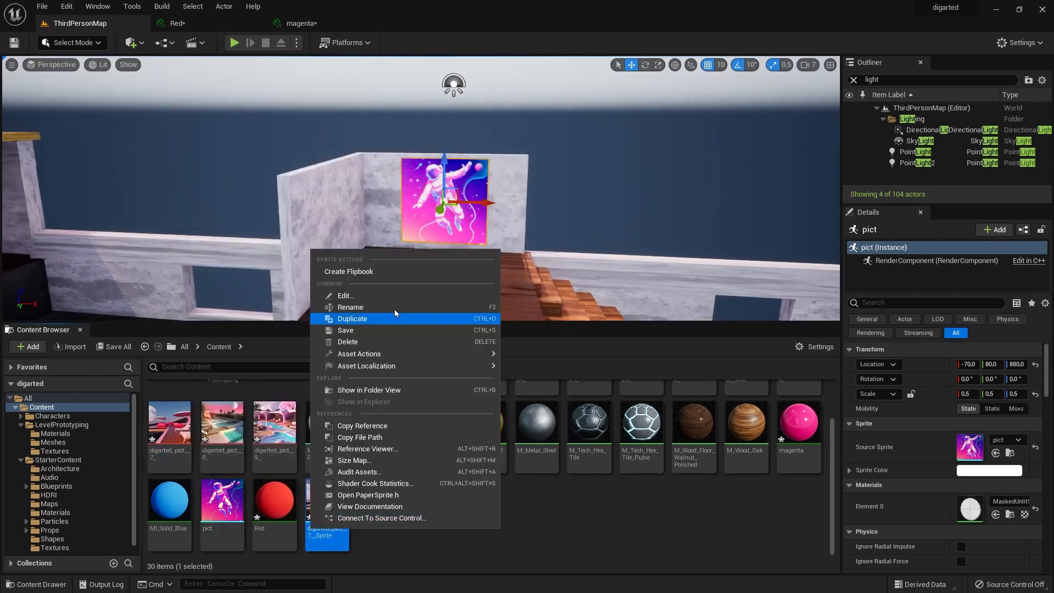
key(Return)
scroll(394, 308, down, 8)
Add the pict1 sprite to the level, scaled to 0.5, and place it on the window wall at about 2510, 120, 310.
drag(275, 501, 772, 284)
key(r)
key(w)
drag(736, 243, 737, 233)
right_drag(586, 165, 494, 143)
Create a sprite named pict3 from the digarted_pict__18_ texture and place it on the upper platform.
scroll(483, 434, up, 3)
right_click(483, 424)
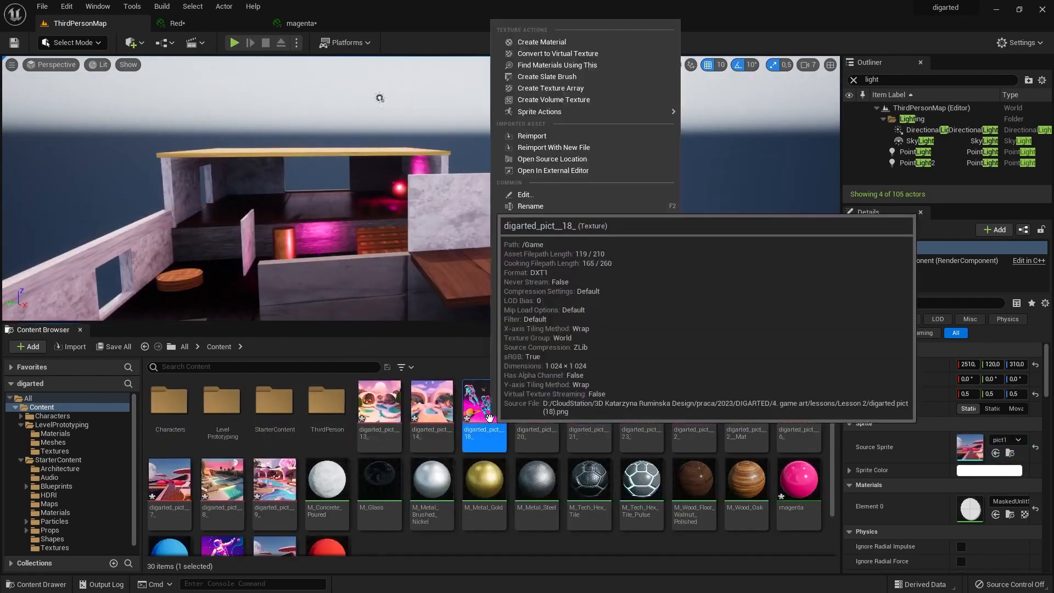
mouse_move(659, 111)
click(709, 114)
double_click(537, 420)
click(80, 23)
key(F2)
text(pict3)
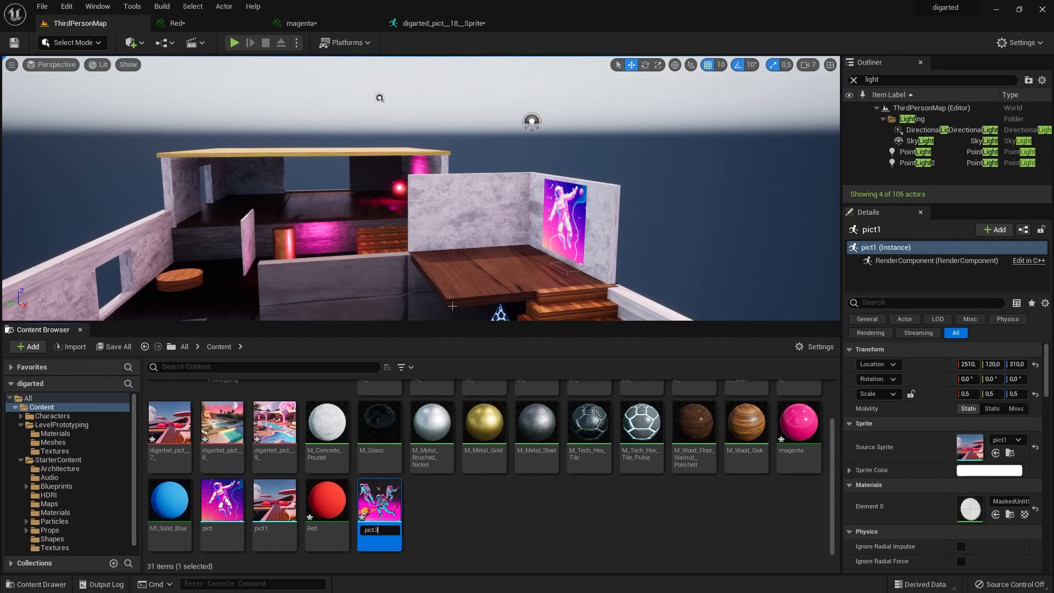
key(Return)
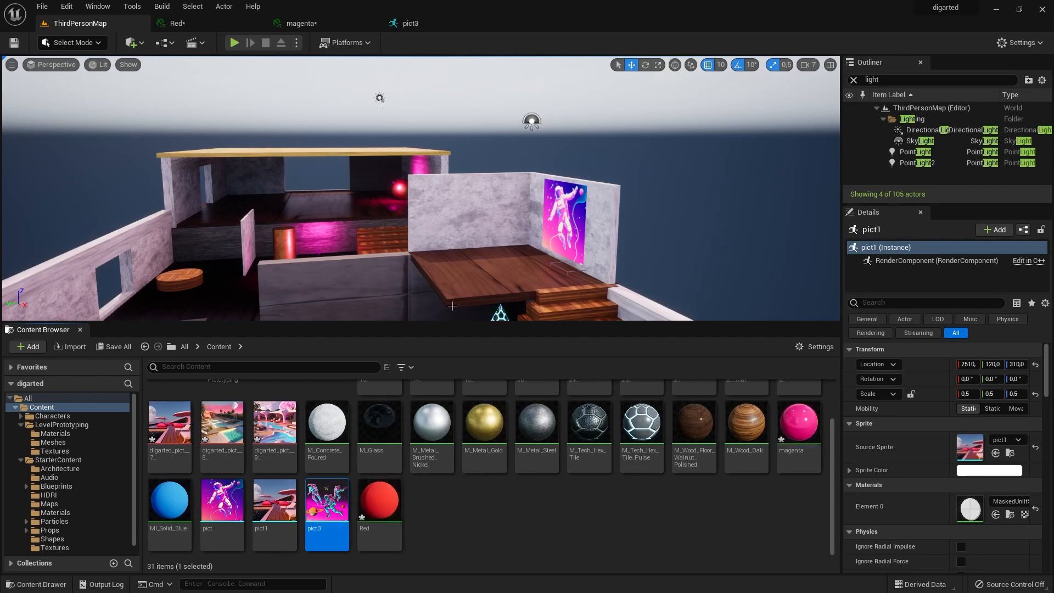
drag(329, 534, 476, 236)
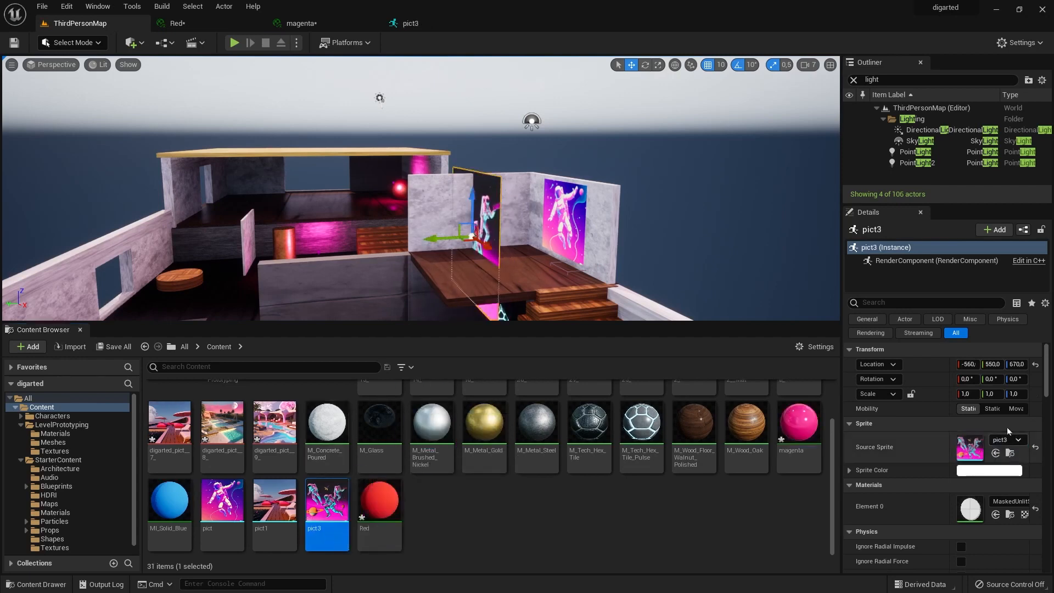
click(992, 379)
text(90)
key(Return)
click(969, 379)
key(ctrl+z)
key(ctrl+z)
click(968, 380)
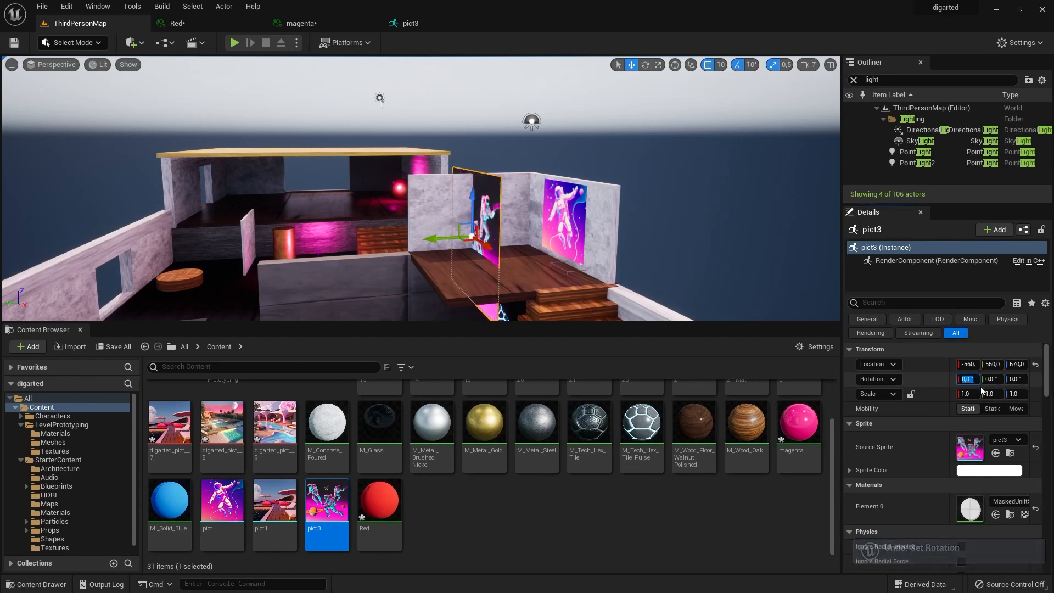
text(90)
key(Return)
double_click(970, 379)
text(0)
Rotate the pict3 sprite 90° about Z and move it along X to -450.
click(1016, 380)
text(90)
key(Return)
drag(486, 245, 492, 250)
key(r)
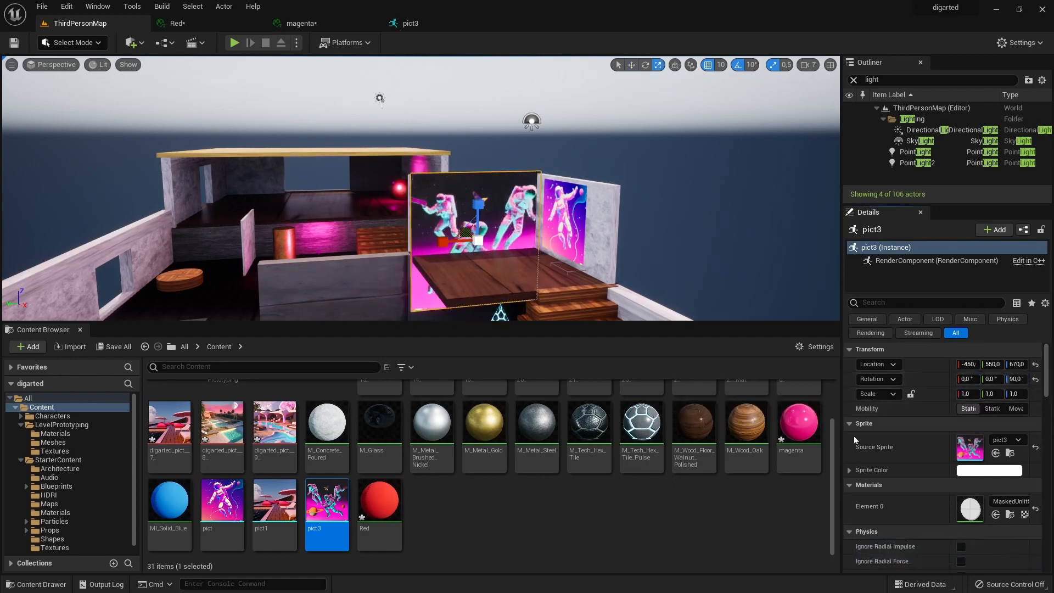
drag(450, 242, 464, 242)
key(ctrl+z)
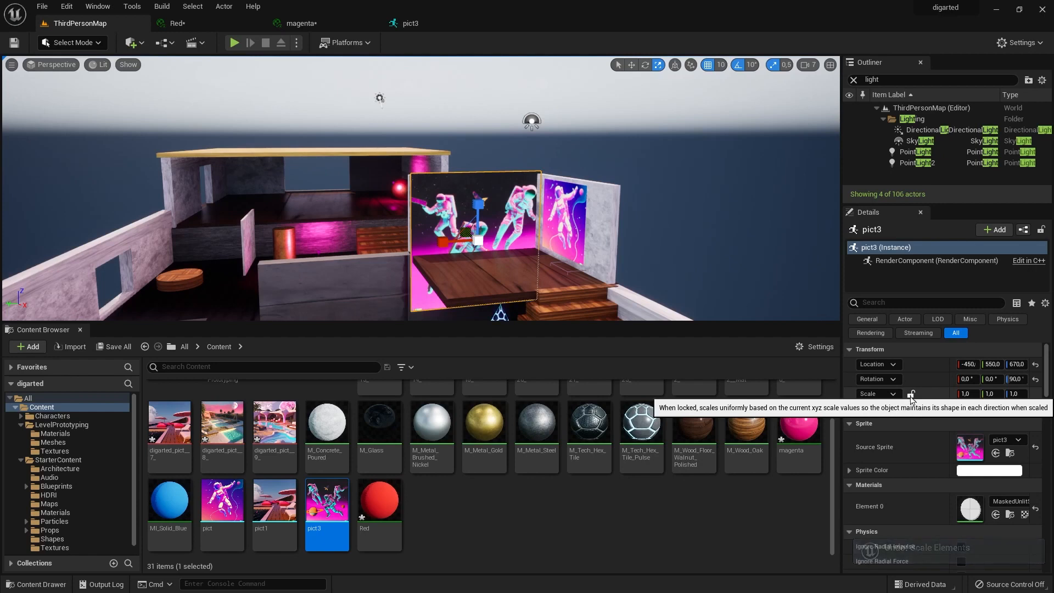
Scale the pict3 sprite to 0.507 with locked proportions and position it against the platform wall at -550, 550, 880.
click(910, 395)
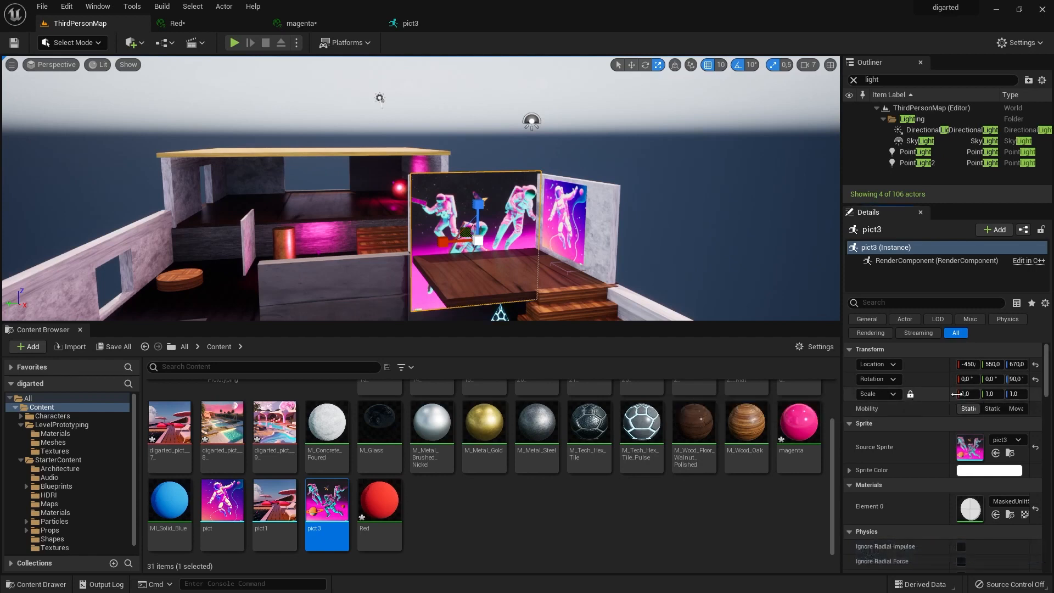
drag(958, 393, 934, 393)
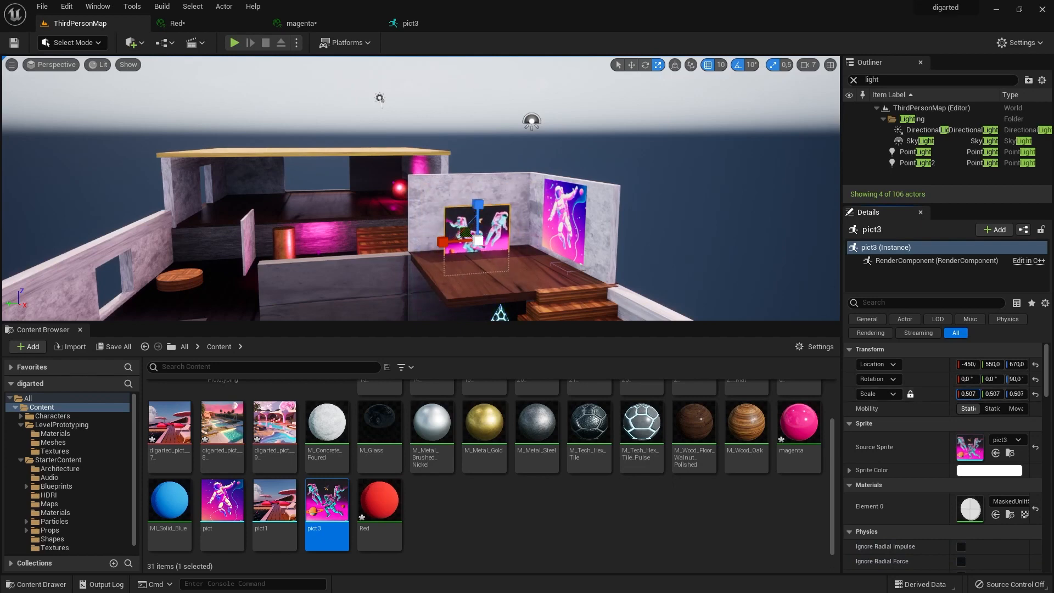
drag(481, 204, 471, 171)
key(f)
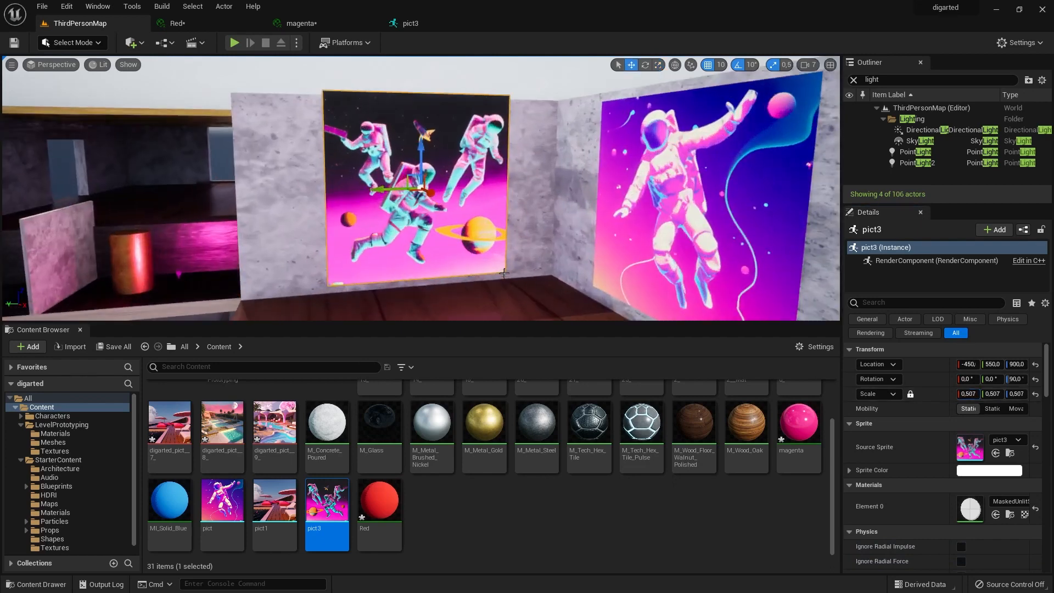
mouse_move(431, 192)
mouse_down()
mouse_move(405, 184)
mouse_move(423, 191)
mouse_up()
drag(417, 143, 422, 195)
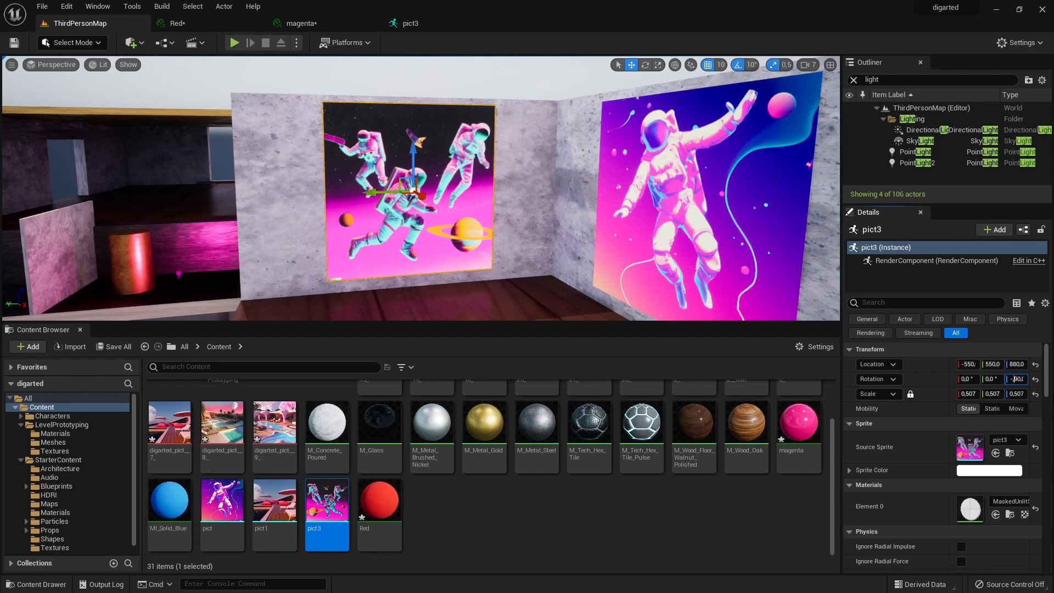
Set the pict3 sprite's Z rotation to -90° and shift it on the wall to -550, 570, 870.
key(Return)
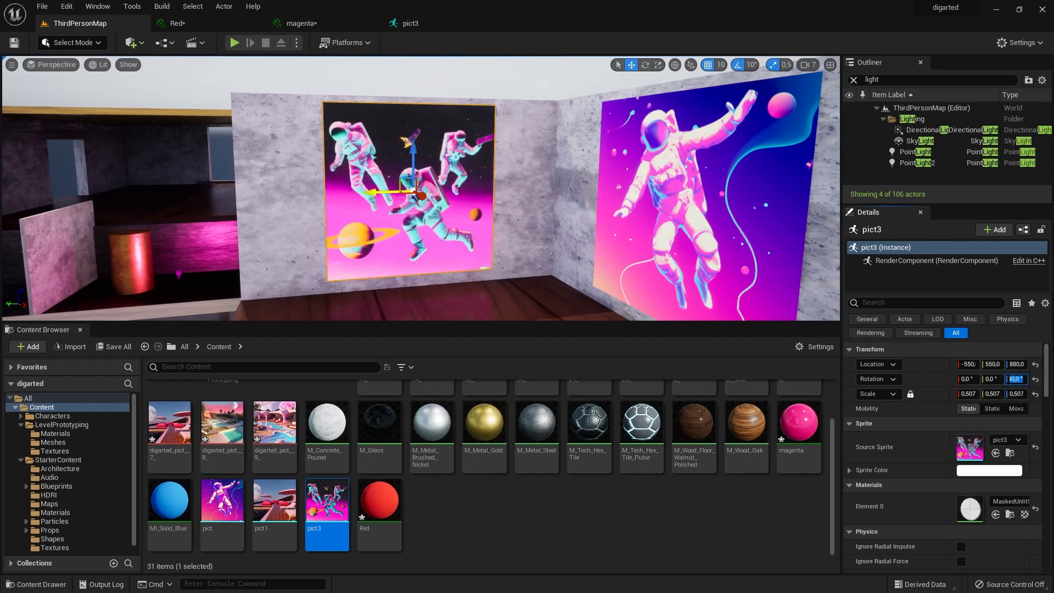
drag(374, 194, 366, 198)
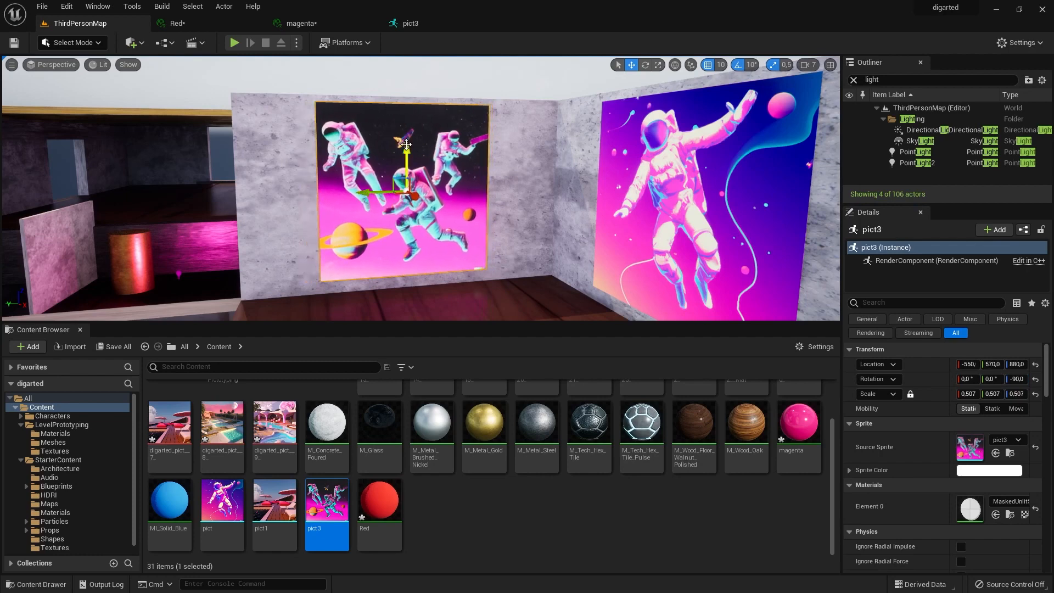
drag(407, 149, 408, 152)
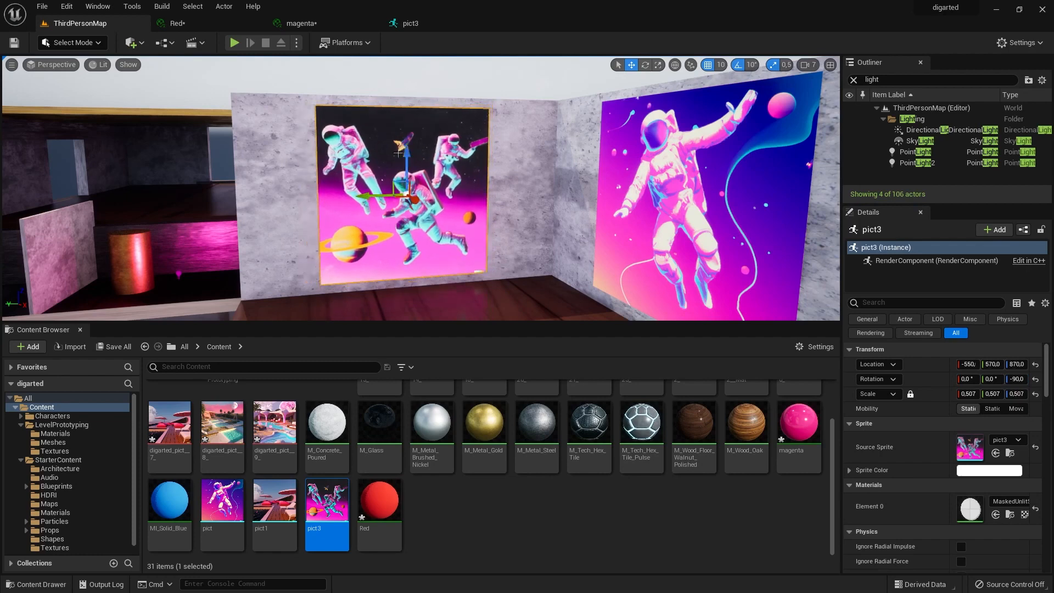
Create a sprite from the digarted_pict__13_ texture and place it near the grey partition wall below the platform.
scroll(398, 152, down, 12)
alt+drag(398, 152, 604, 159)
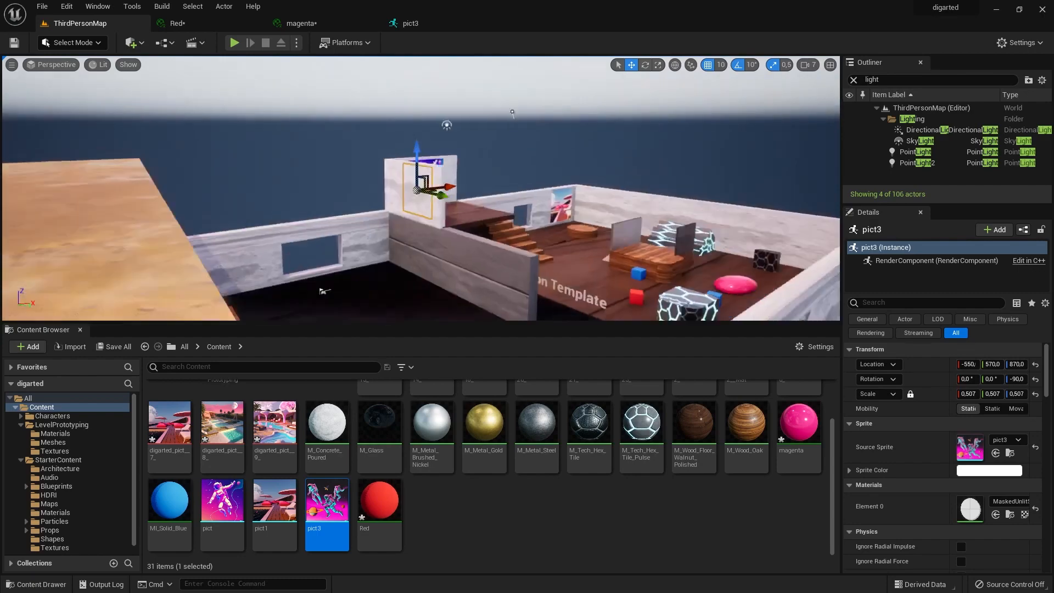
scroll(503, 508, up, 5)
right_click(380, 403)
drag(432, 404, 387, 296)
Rotate the digarted_pict__13__Sprite 90° about Z and fit it onto the grey partition wall at a scale of about 0.54.
key(e)
click(455, 275)
click(385, 275)
key(w)
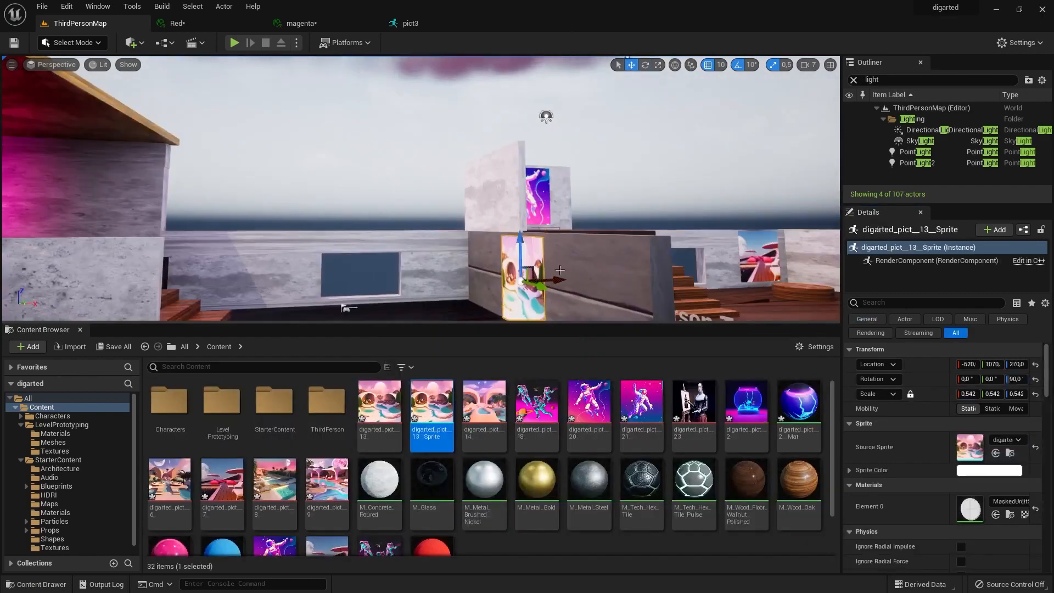
right_drag(560, 270, 494, 247)
drag(966, 394, 978, 394)
Delete the selected object in the area of the upper room with the red sphere.
right_drag(418, 209, 212, 135)
click(527, 209)
key(Delete)
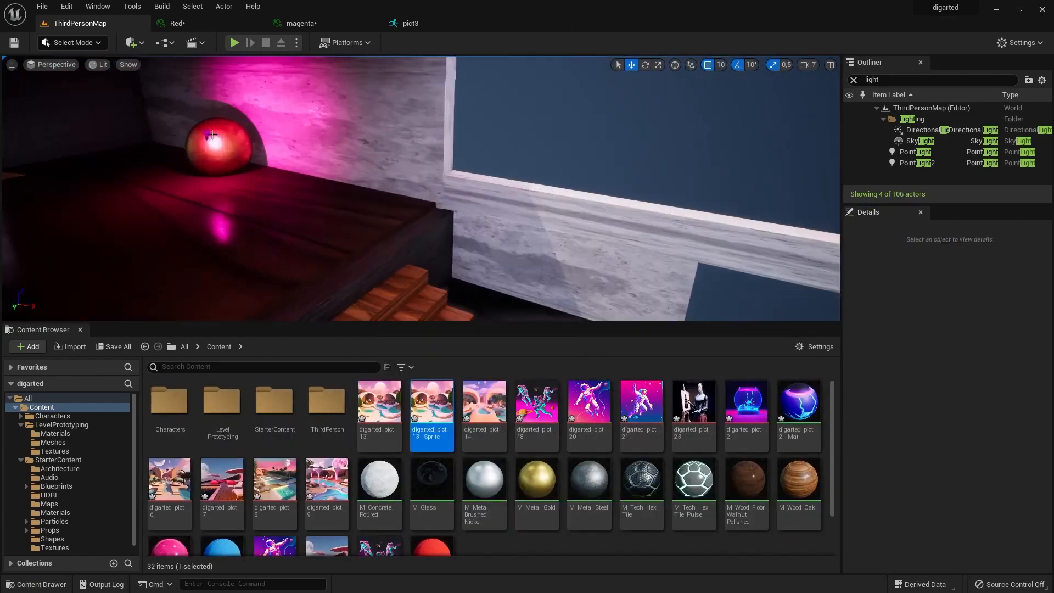
Create a sprite from the digarted_pict__23_ texture and place it, scaled down, on the upper room's wall near the red sphere.
click(160, 141)
right_click(686, 419)
click(912, 126)
double_click(484, 488)
drag(484, 488, 291, 170)
drag(960, 394, 950, 394)
right_drag(418, 187, 384, 220)
click(431, 181)
Create a sprite from the digarted_pict__6_ texture and fit it onto the freestanding wall at a scale of 0.6675.
right_click(222, 480)
click(446, 209)
drag(536, 501, 420, 253)
drag(961, 394, 950, 394)
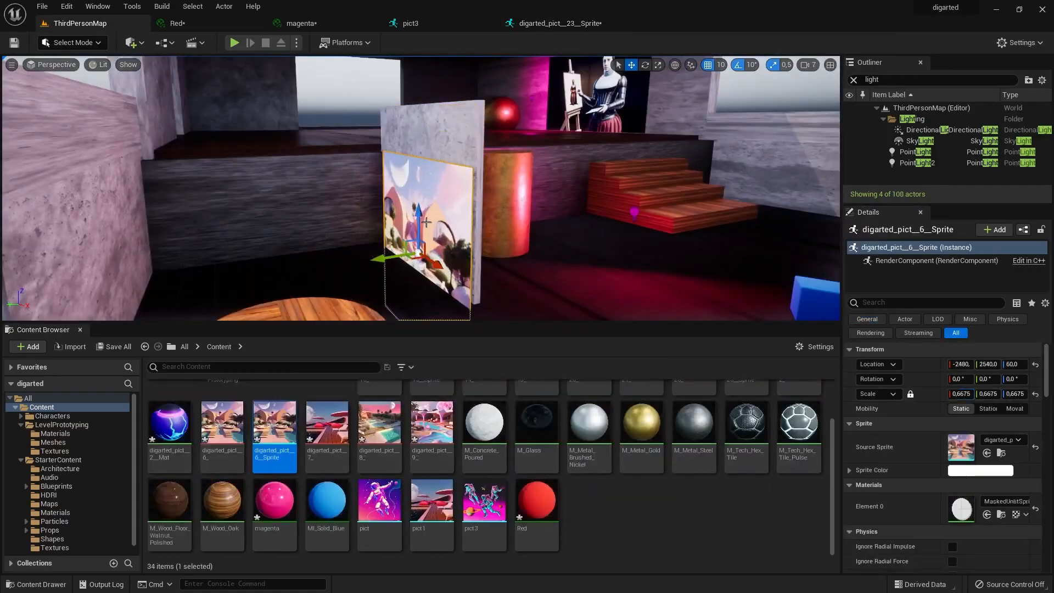
right_drag(441, 209, 527, 209)
click(330, 192)
Create a sprite from the digarted_pict__21_ texture and place it beside the stairs, rotated about -90° around Z.
scroll(694, 494, up, 3)
right_click(642, 403)
click(866, 126)
drag(694, 404, 431, 269)
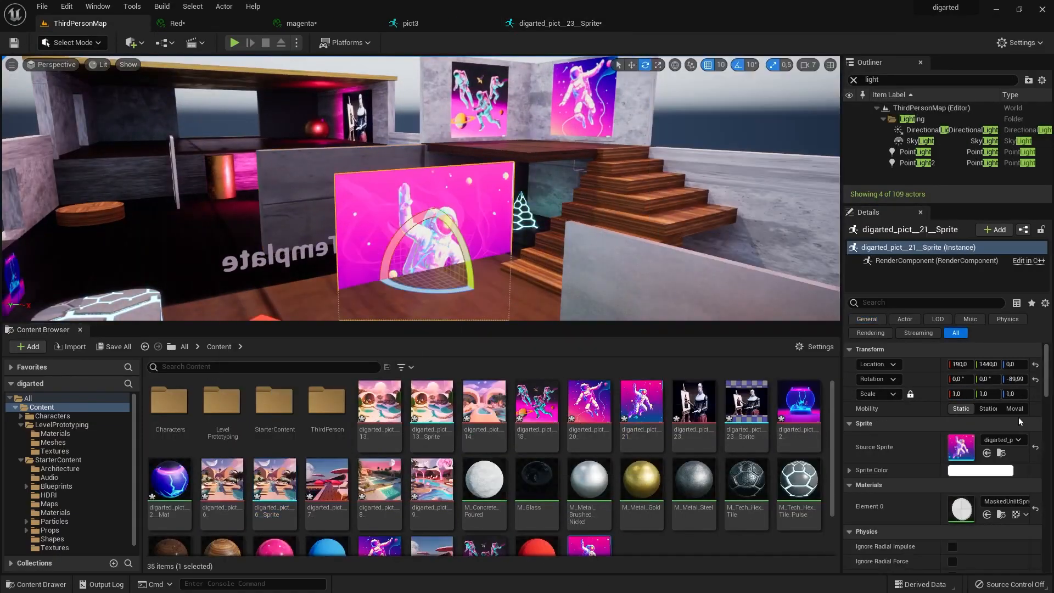
Scale the digarted_pict__21__Sprite to 0.5325 and place it on the grey partition wall at -490, 1600, 280.
drag(961, 394, 950, 394)
drag(442, 277, 391, 253)
drag(375, 195, 375, 151)
right_drag(417, 187, 384, 208)
Create a sprite from the digarted_pict__9_ texture and fit it, scaled down, onto the freestanding wall near the wooden table.
scroll(765, 552, down, 2)
right_click(498, 473)
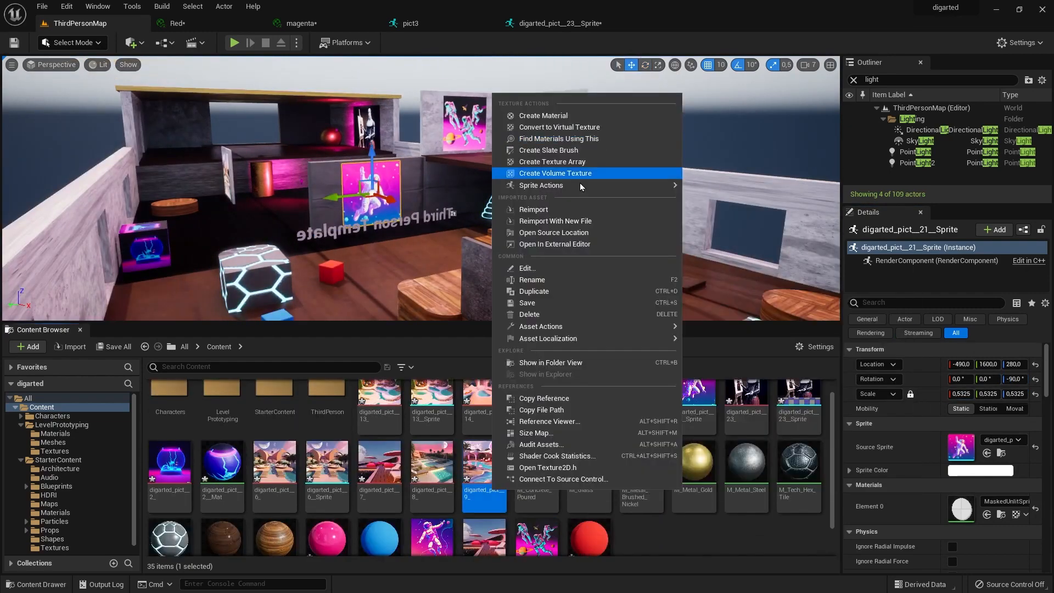
click(727, 188)
drag(642, 537, 560, 250)
drag(960, 394, 950, 395)
drag(530, 254, 517, 256)
click(372, 192)
Save all changes to the level and assets and start a play session.
click(42, 7)
click(60, 125)
click(234, 42)
Run the character through the rooms to inspect the placed pictures, and end the play session.
key(w)
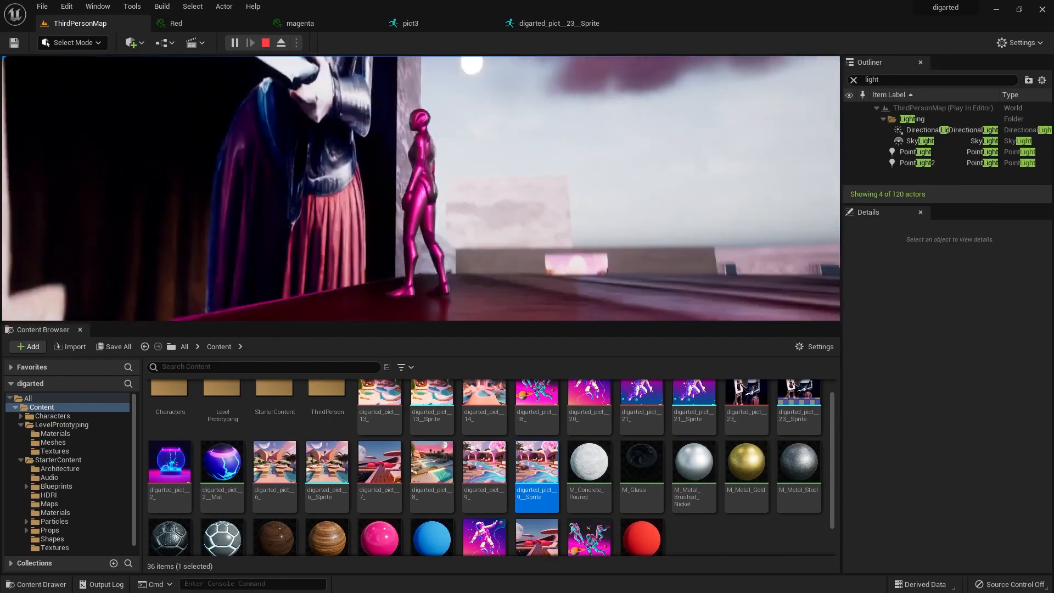
key(w)
key(w)
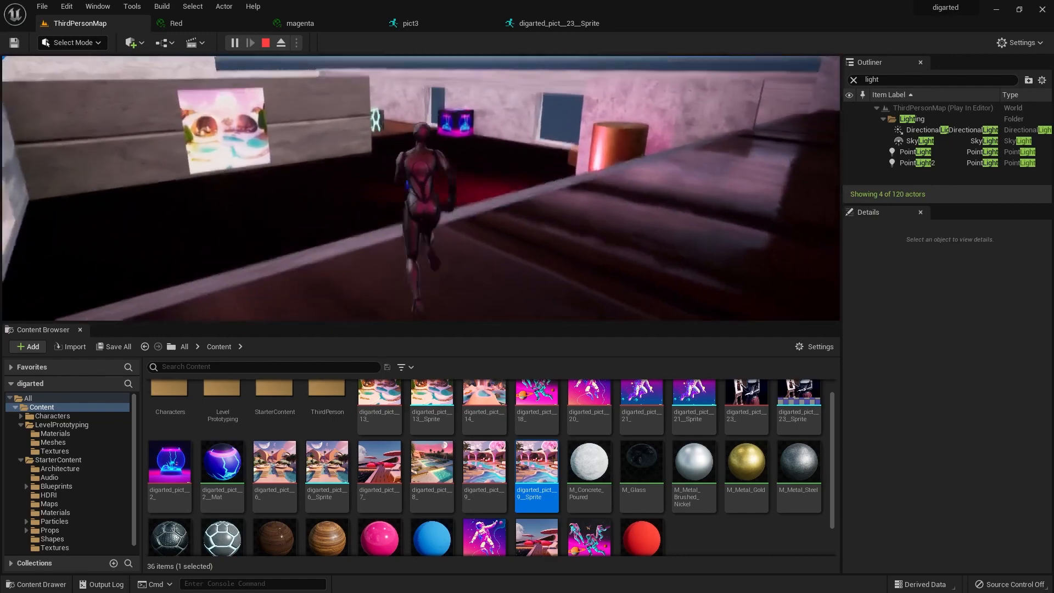
key(w)
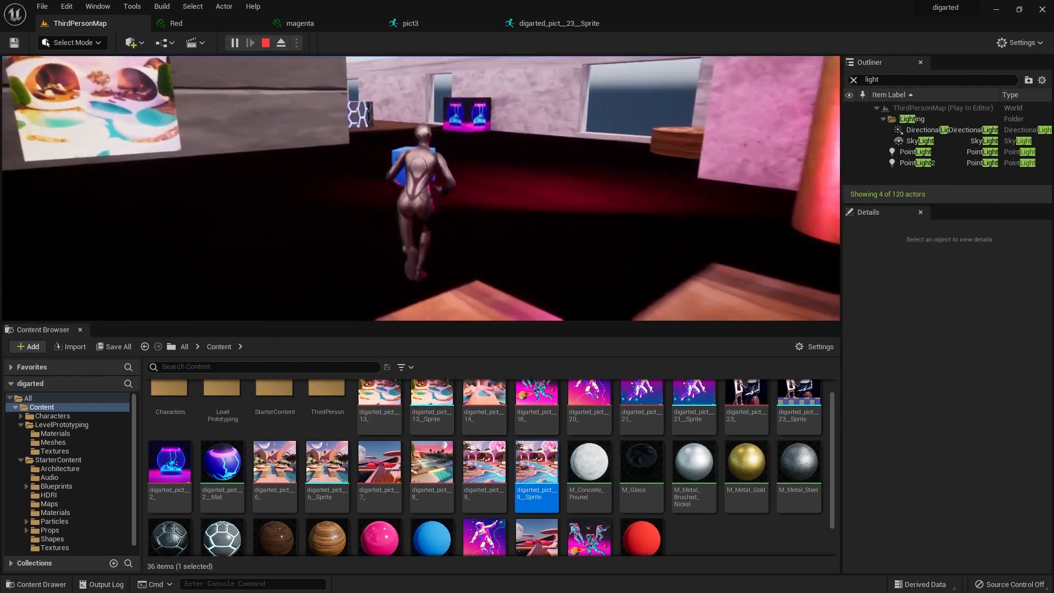
key(w)
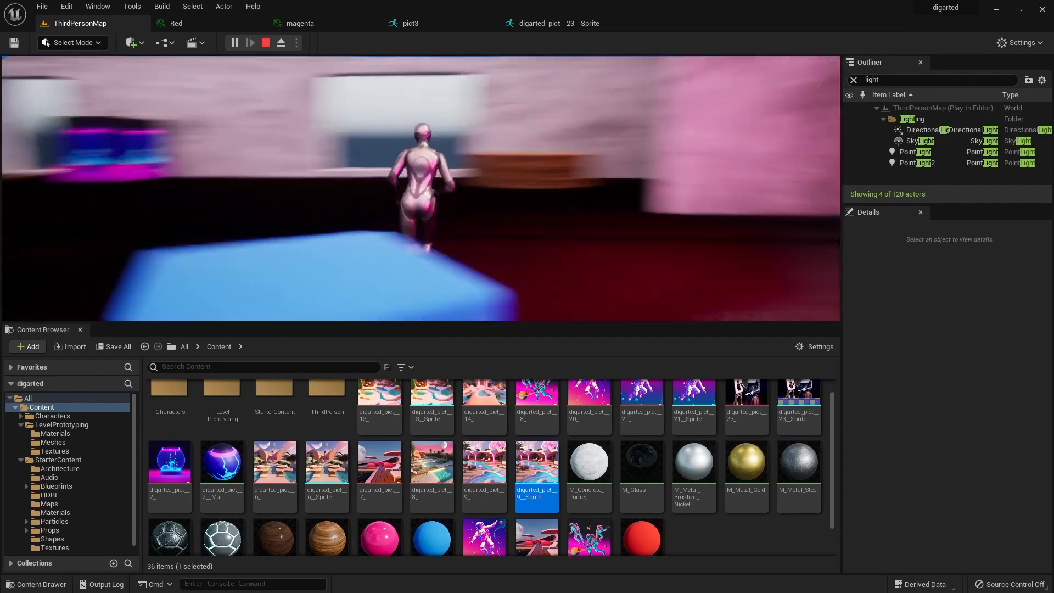
key(Escape)
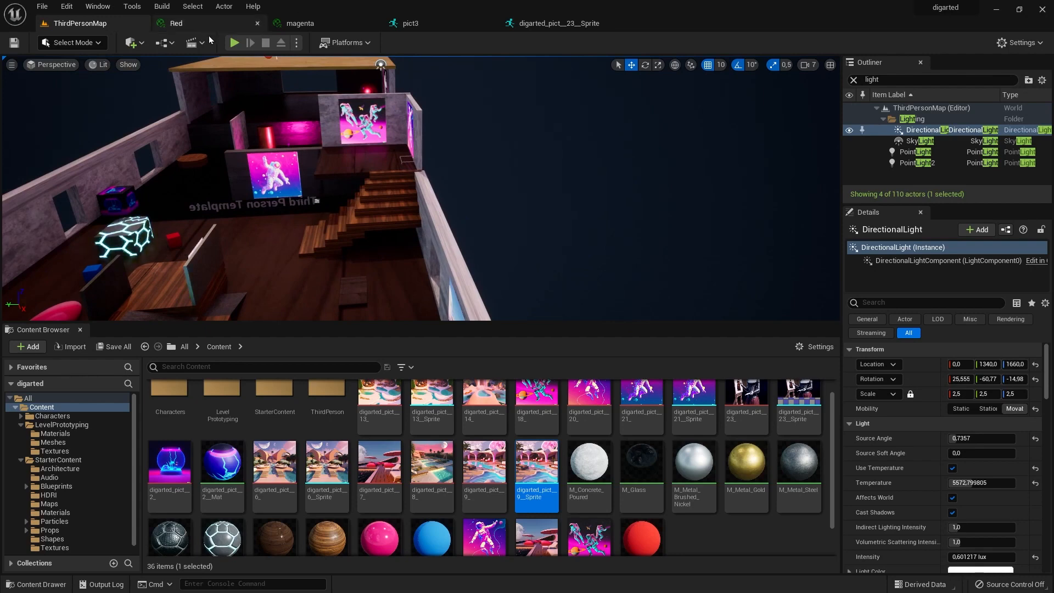
Start a play session, run the character through the rooms to inspect the level, and end the session.
click(234, 43)
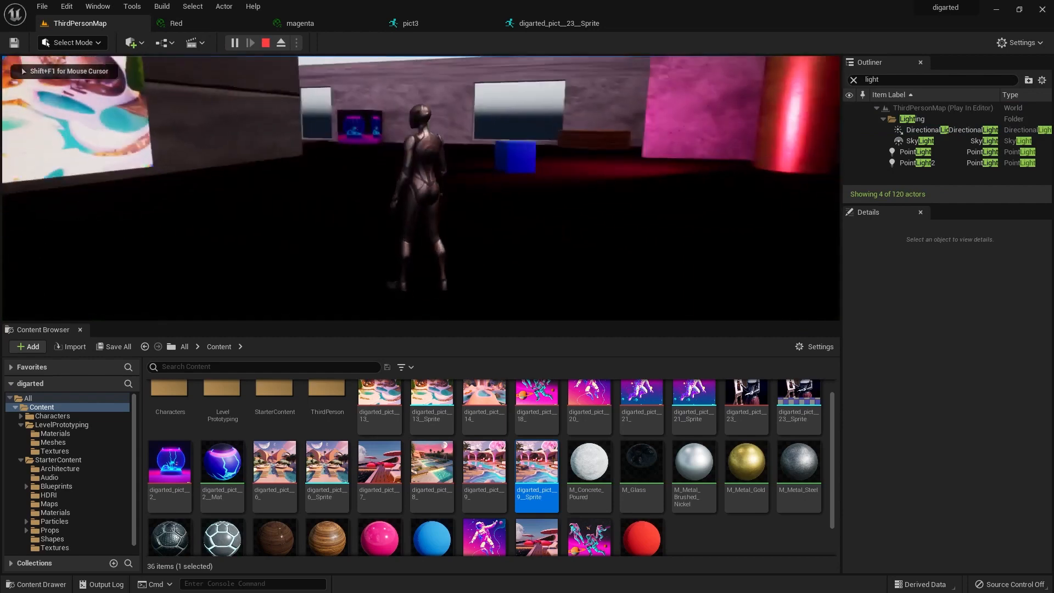
key(w)
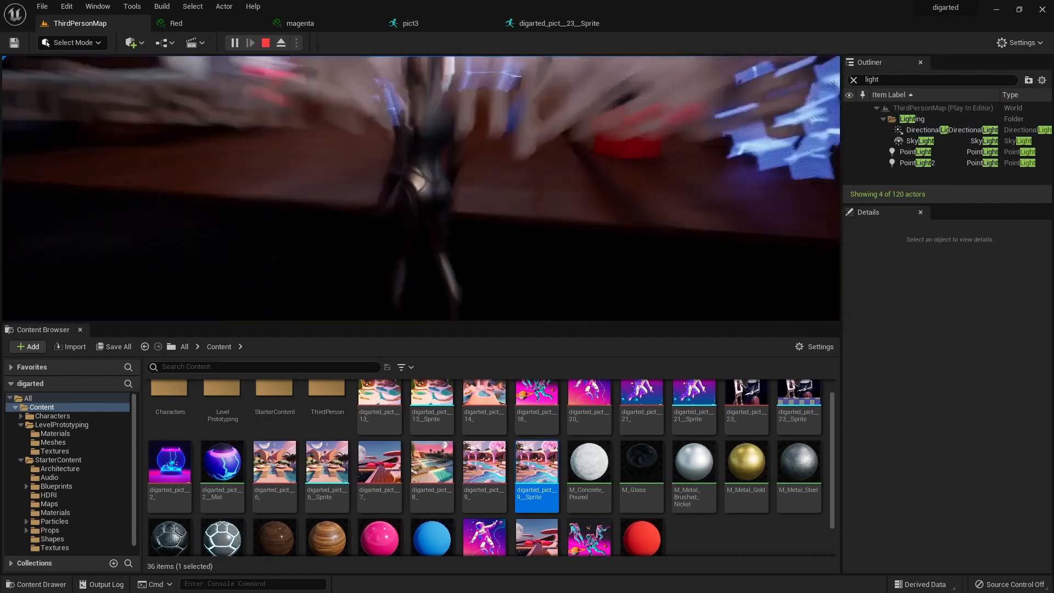
key(Escape)
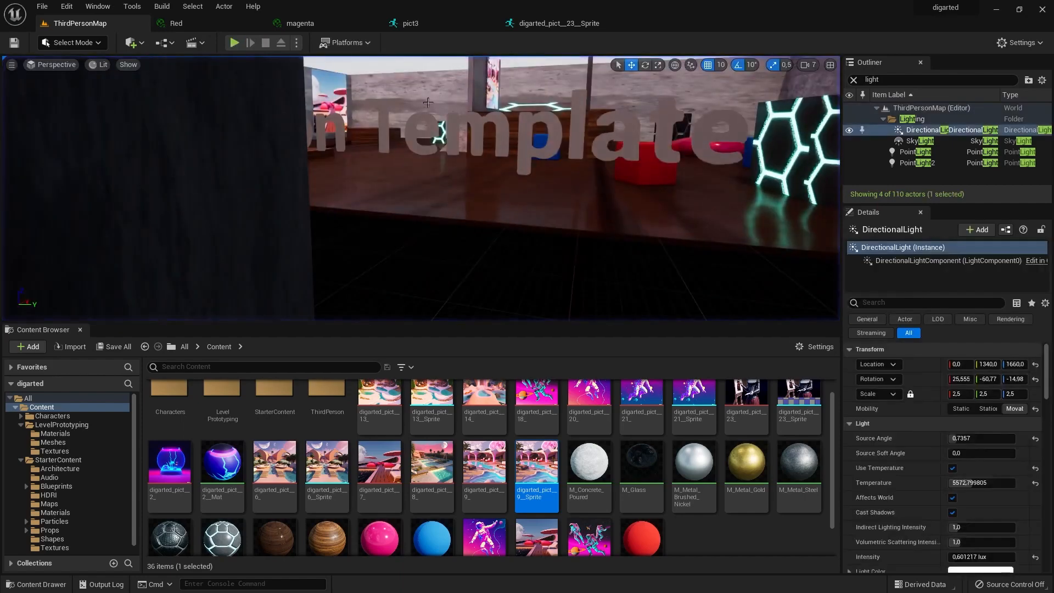
Move the "Third Person Template" text toward the picture wall and check its position in a short play session.
click(420, 141)
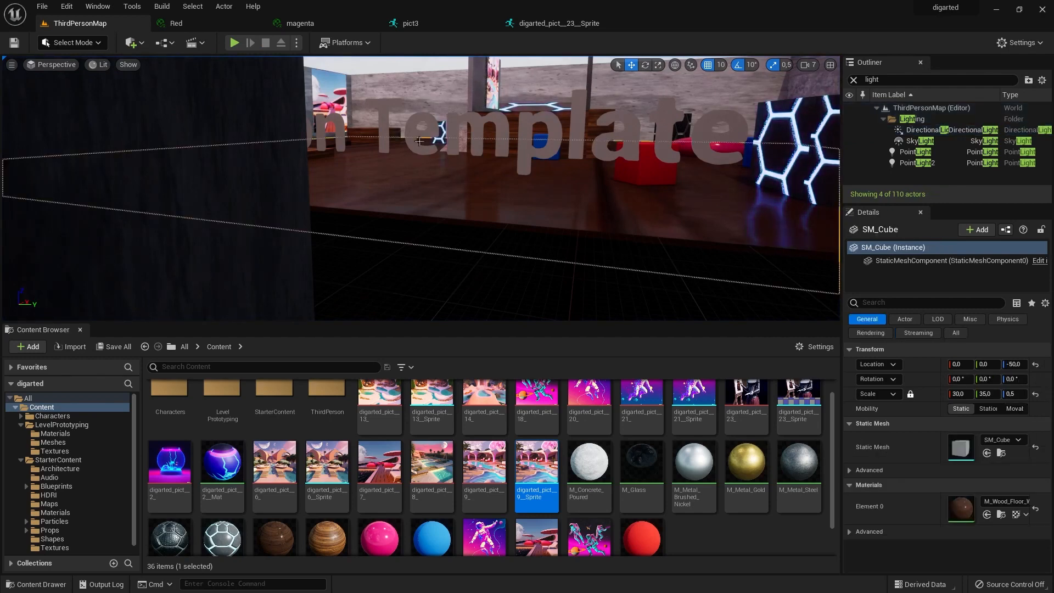
scroll(589, 181, down, 4)
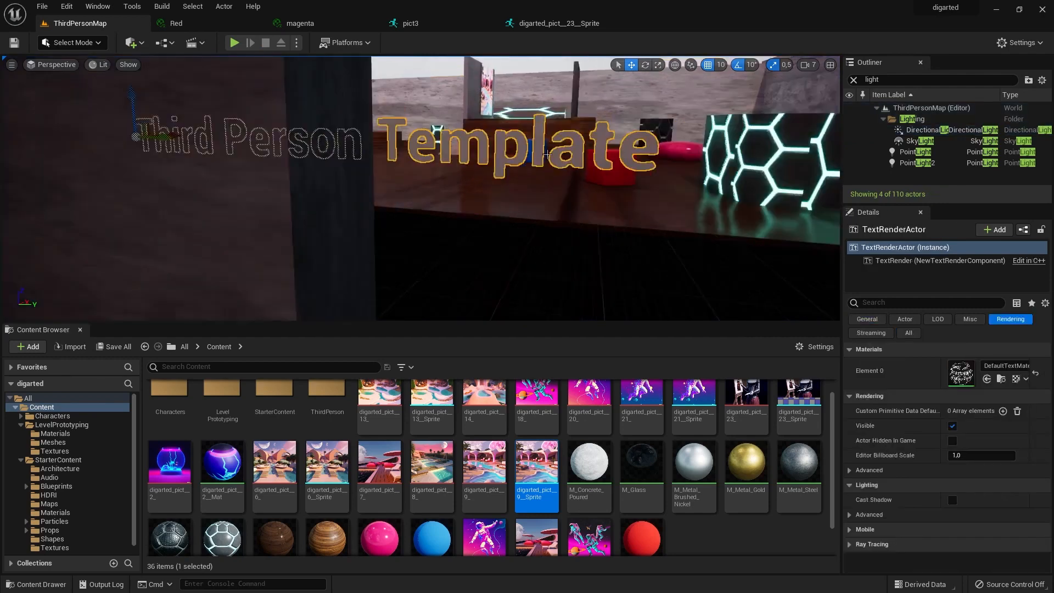
scroll(588, 203, down, 3)
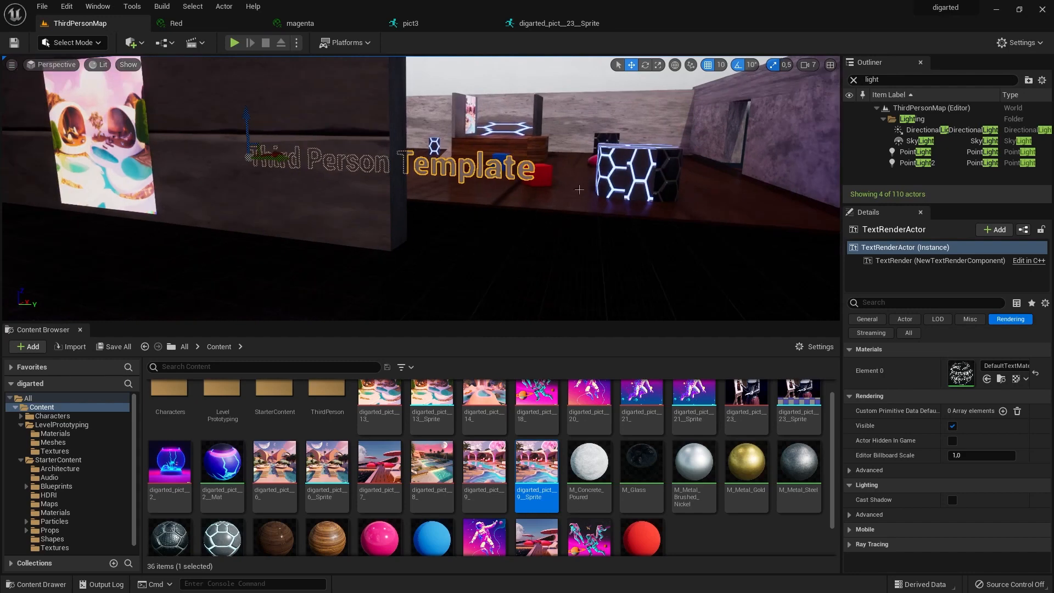
drag(279, 152, 104, 235)
scroll(120, 206, down, 5)
scroll(196, 176, down, 3)
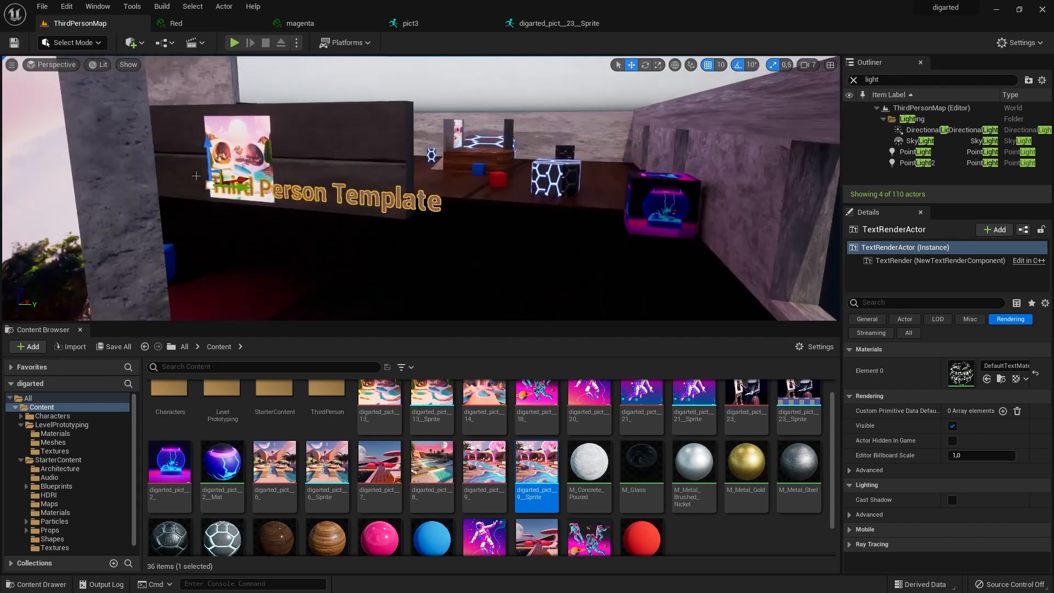
drag(250, 181, 254, 216)
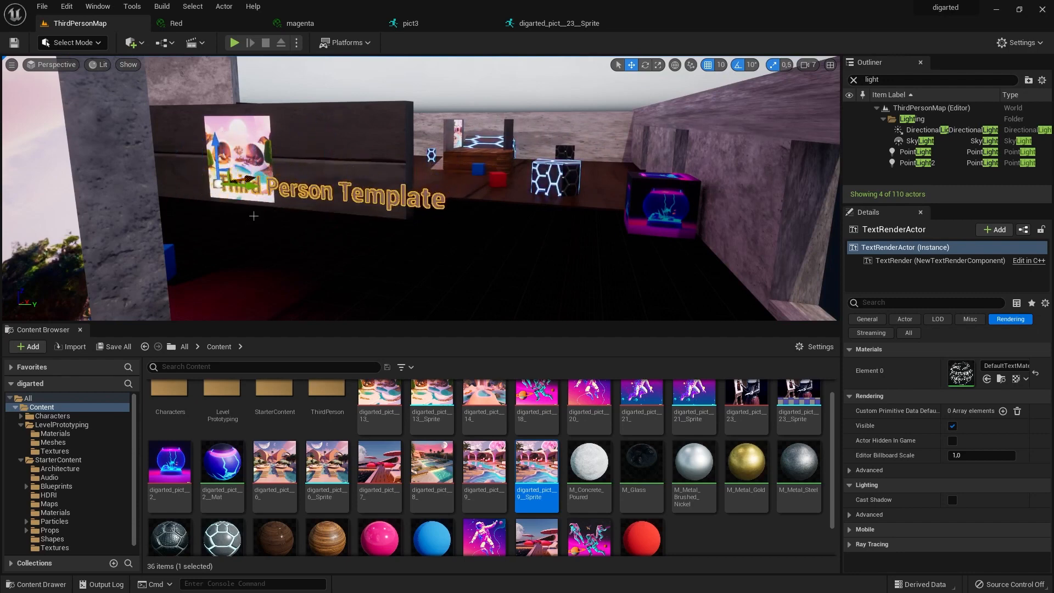
click(234, 43)
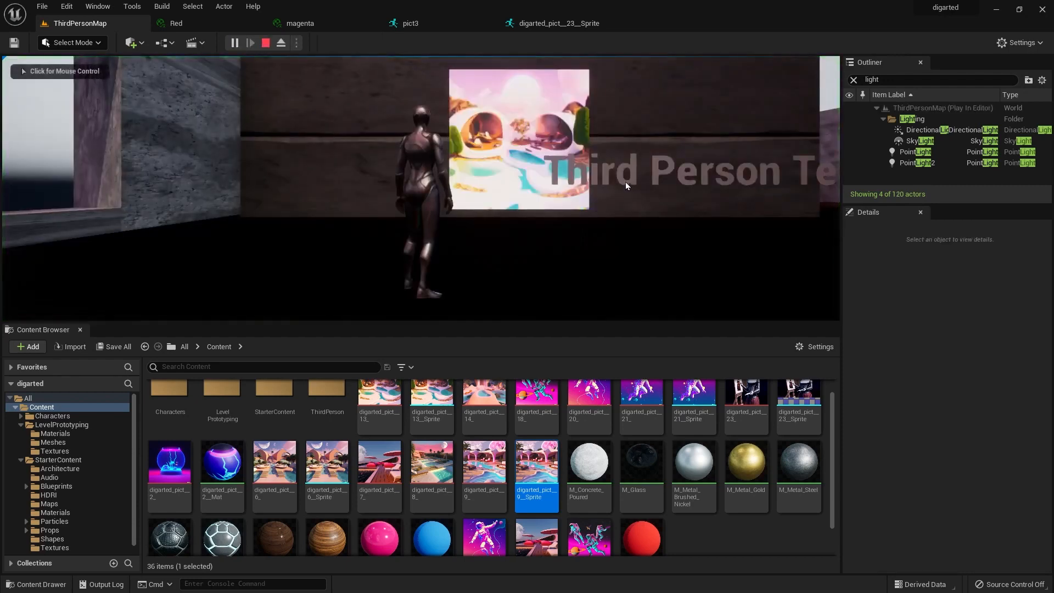
click(269, 44)
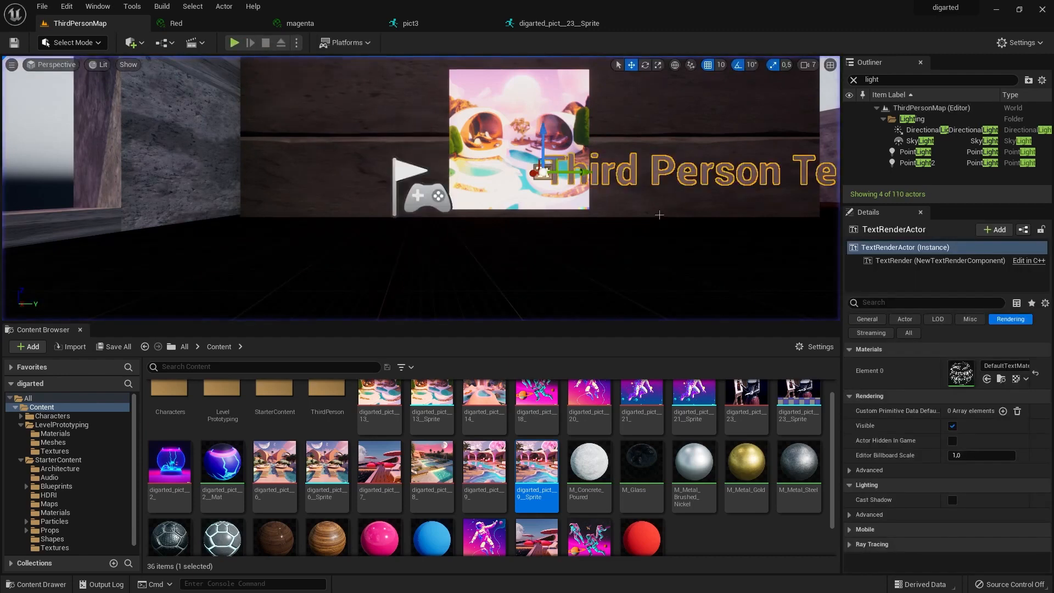
Shift the "Third Person Template" text beside the picture on the partition wall, to -620.1, 1330, 140.01.
drag(588, 172, 662, 172)
key(s)
right_drag(679, 204, 787, 135)
alt+drag(704, 176, 807, 178)
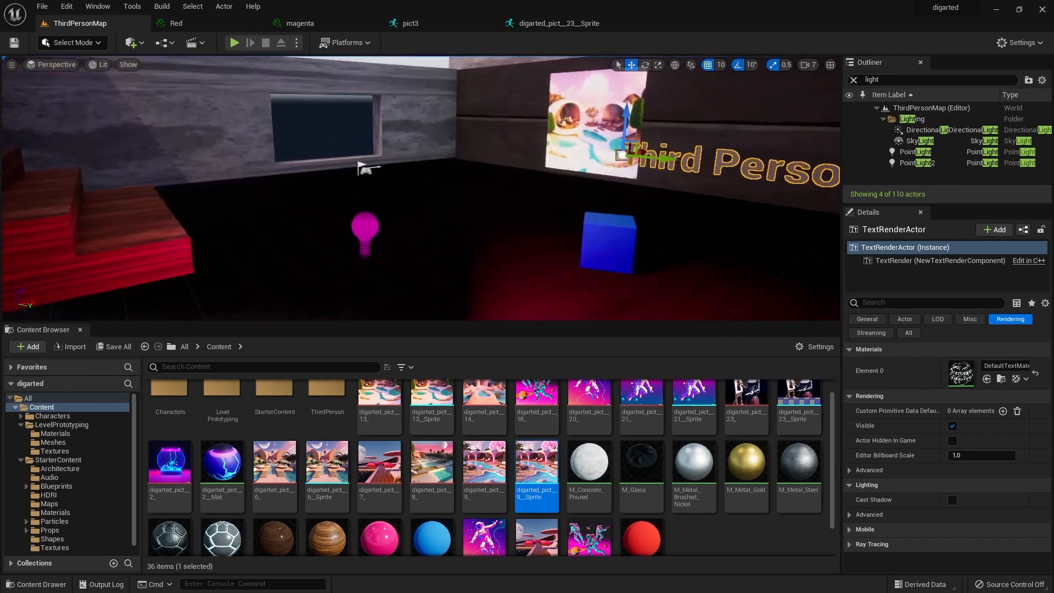
drag(642, 150, 658, 167)
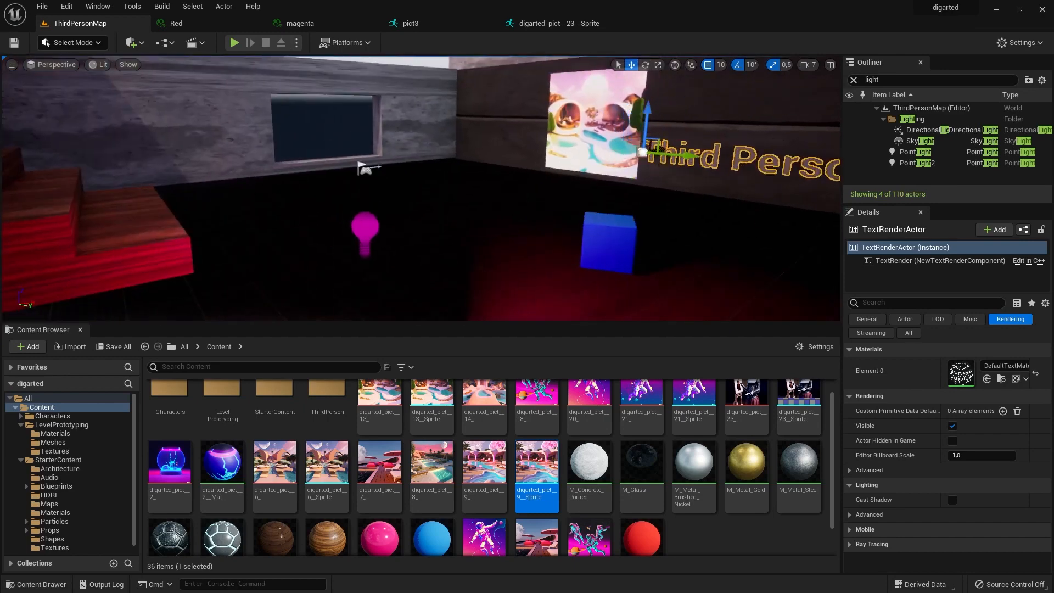
right_drag(681, 203, 754, 215)
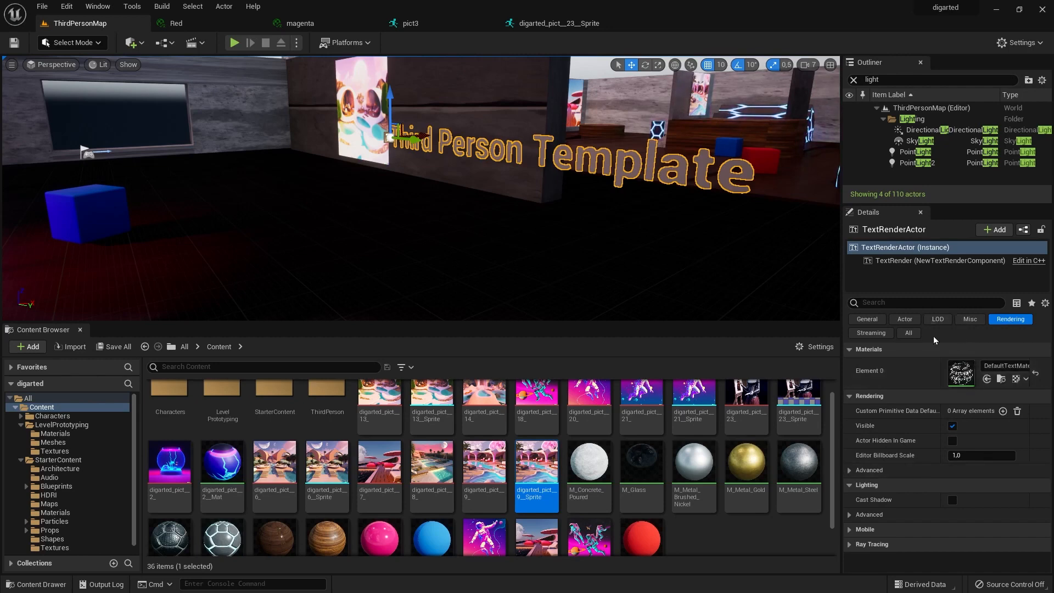
Replace the wording of the "Third Person Template" text with "Welcome do Digarted".
click(910, 334)
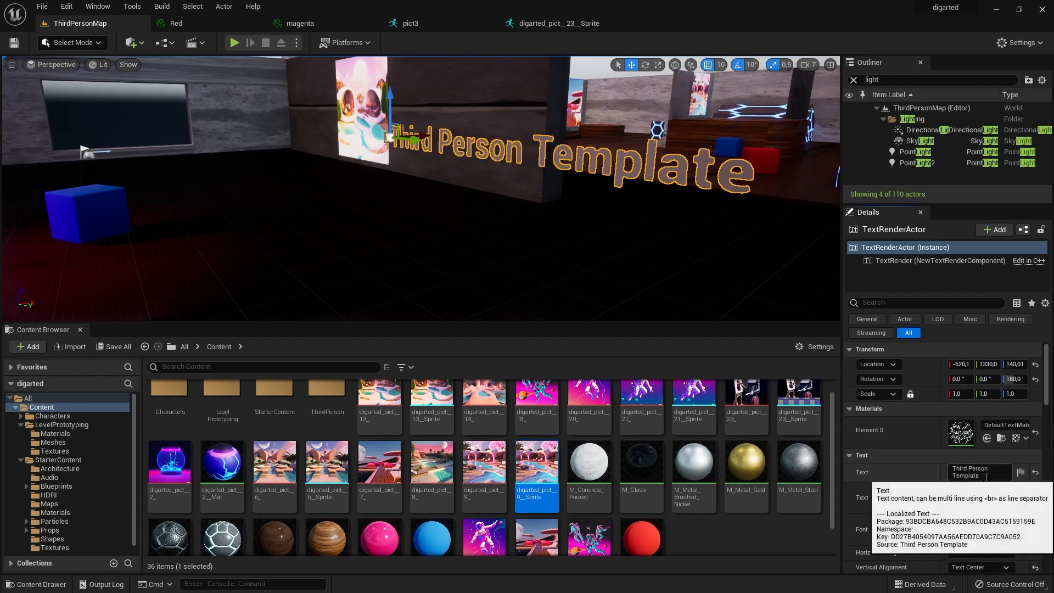
drag(987, 476, 942, 465)
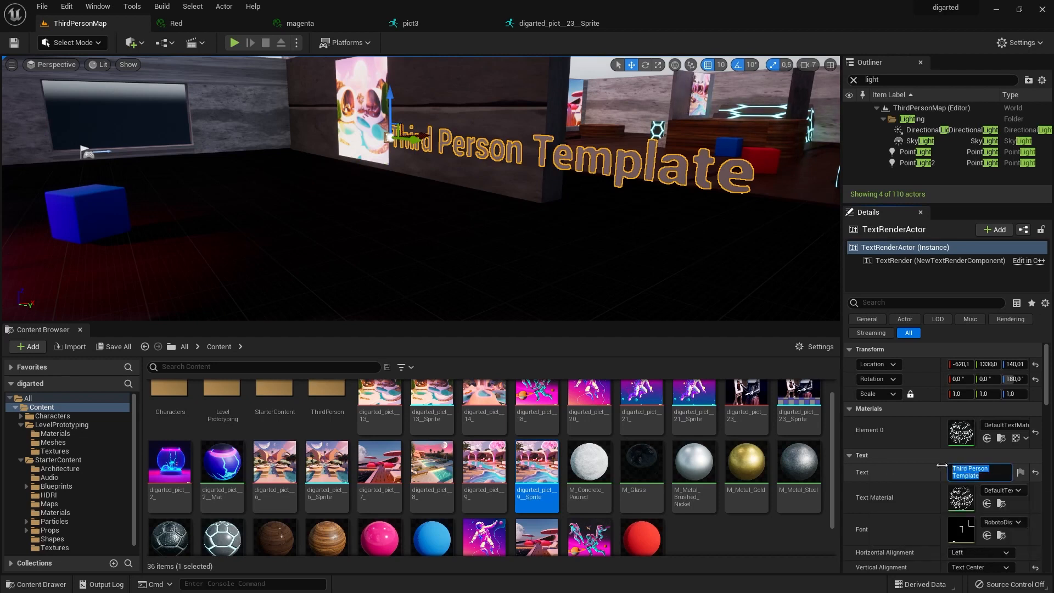
text(Welcome do Diga)
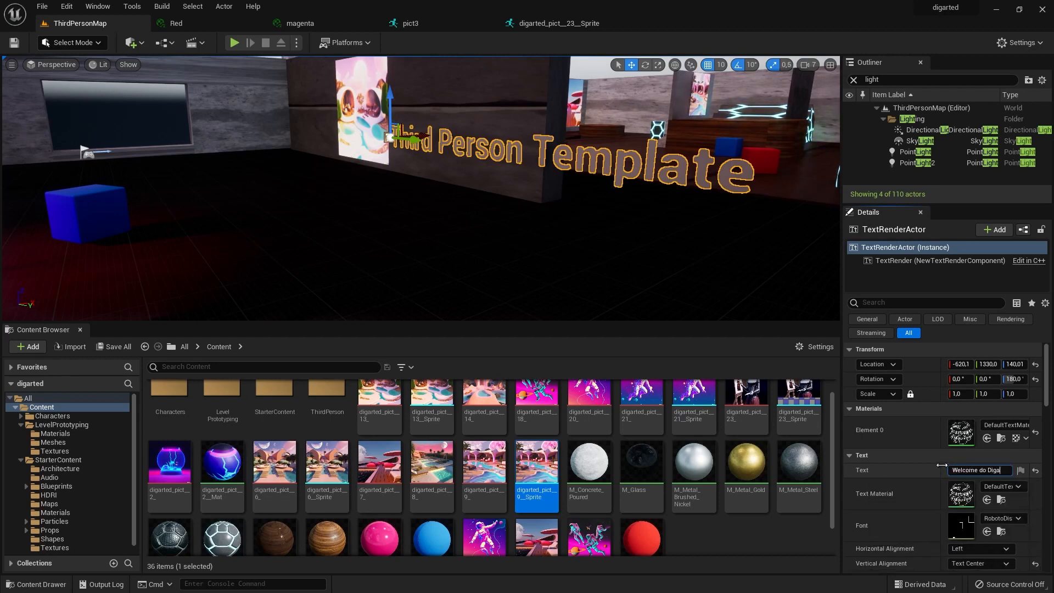
text(rted)
key(Return)
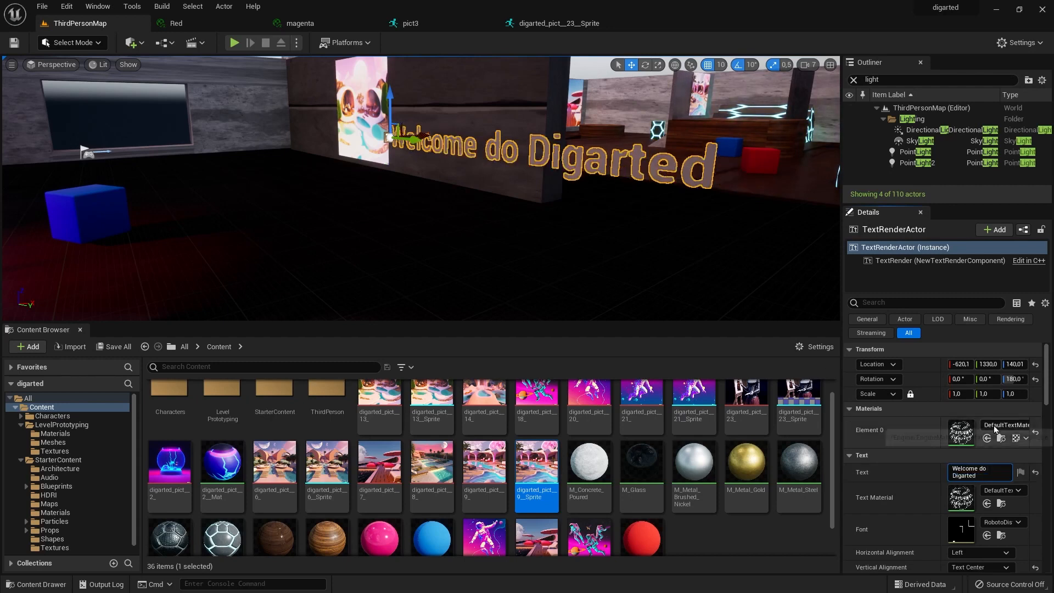
Set the welcome text's render colour to a pale pink, hex sRGB FDE2F1FF.
click(1019, 523)
click(1019, 523)
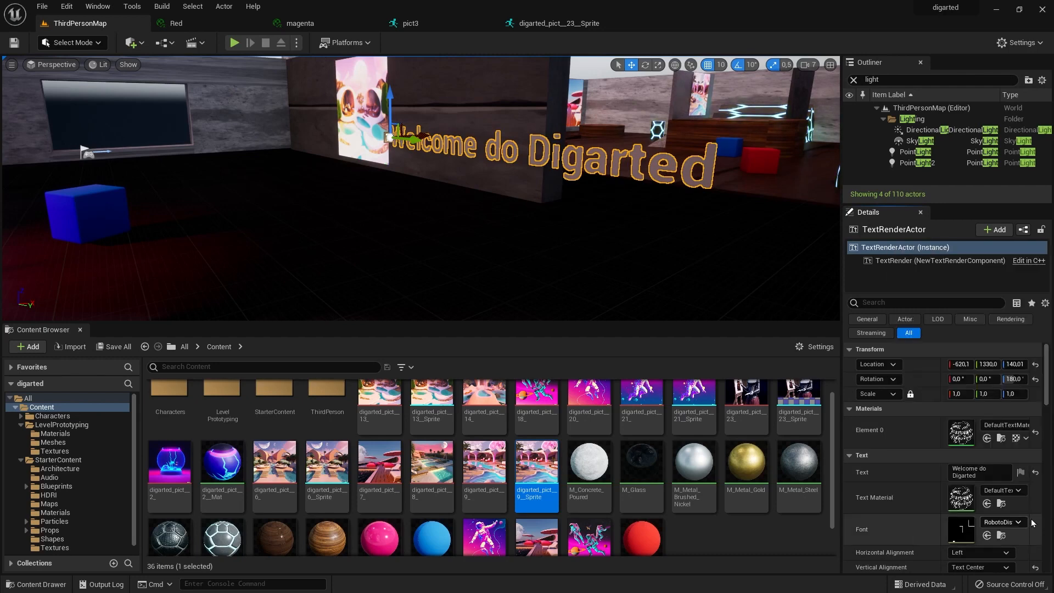
scroll(1020, 535, down, 2)
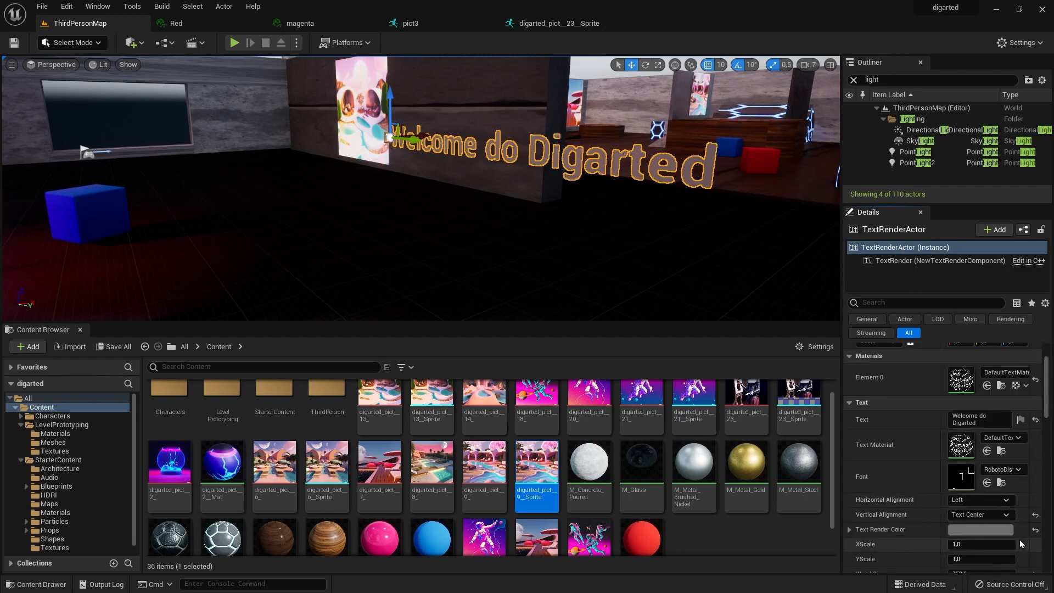
click(981, 532)
mouse_move(810, 391)
mouse_down()
mouse_move(812, 375)
mouse_move(809, 401)
mouse_up()
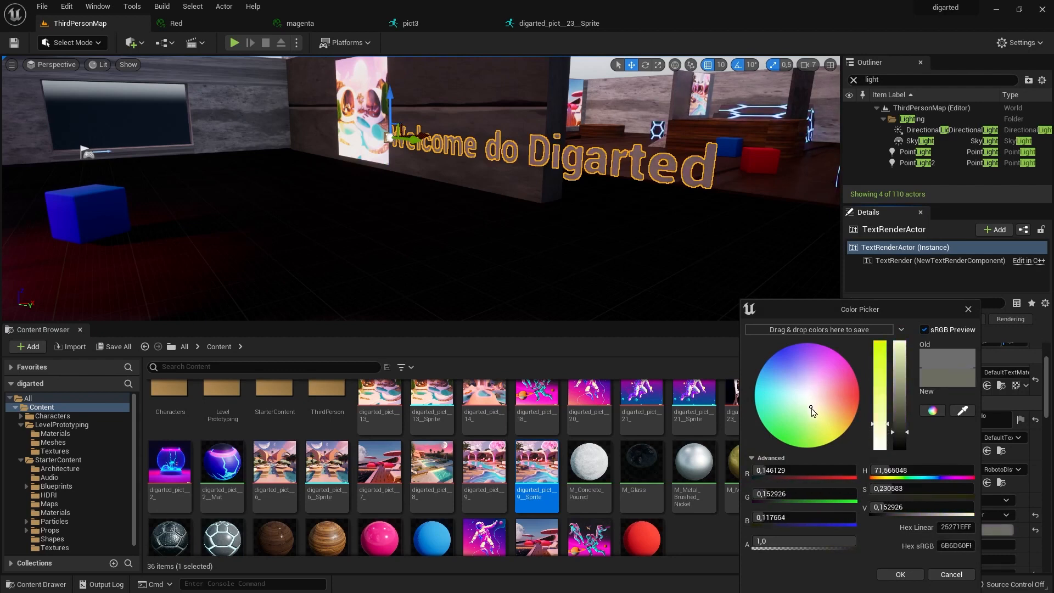
drag(906, 429, 906, 344)
drag(811, 401, 817, 390)
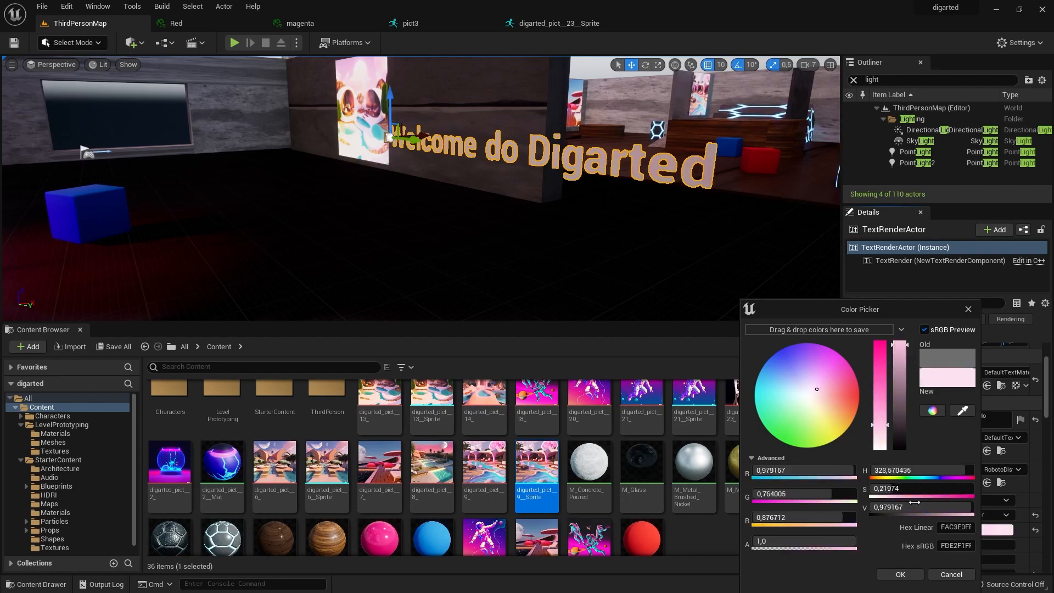
click(900, 574)
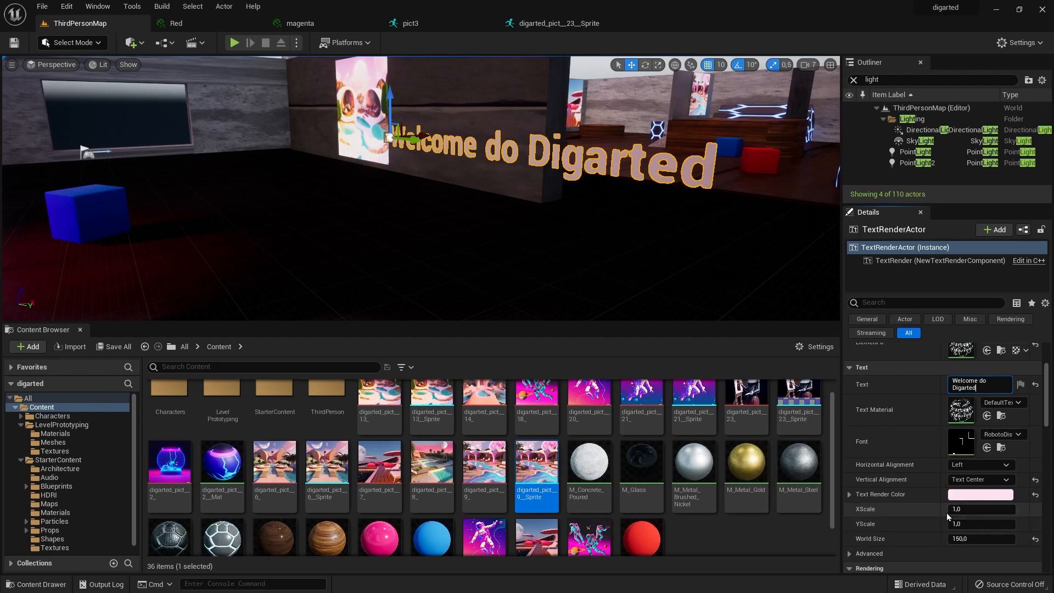
Set the welcome text's world size to 71.515495 and place it on the wall beside the picture at -620.1, 1380, 230.01.
drag(948, 509, 918, 538)
key(ctrl+z)
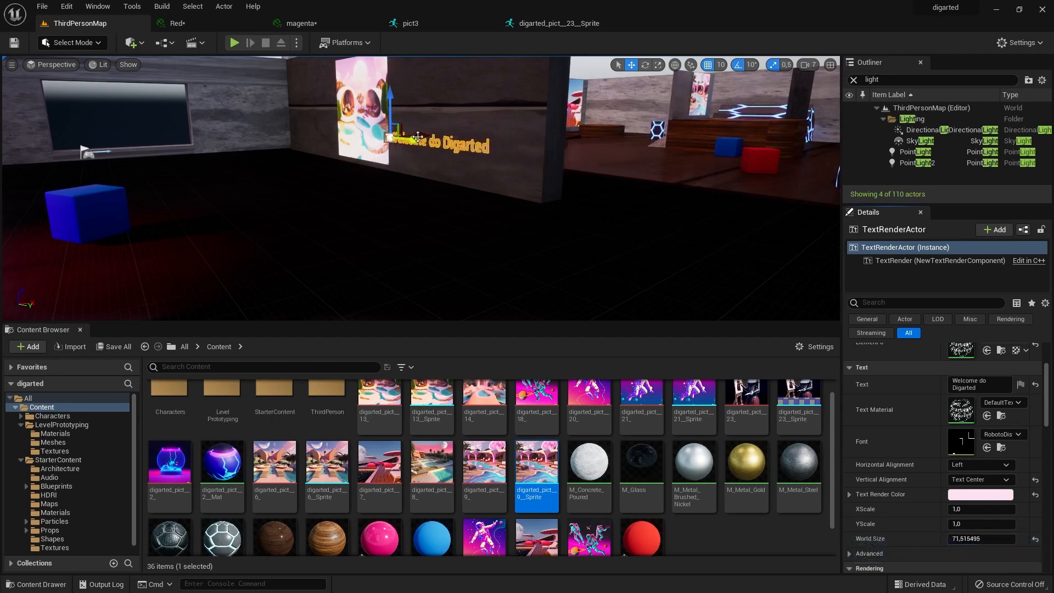
mouse_move(425, 133)
mouse_down()
mouse_move(440, 132)
mouse_move(428, 138)
mouse_up()
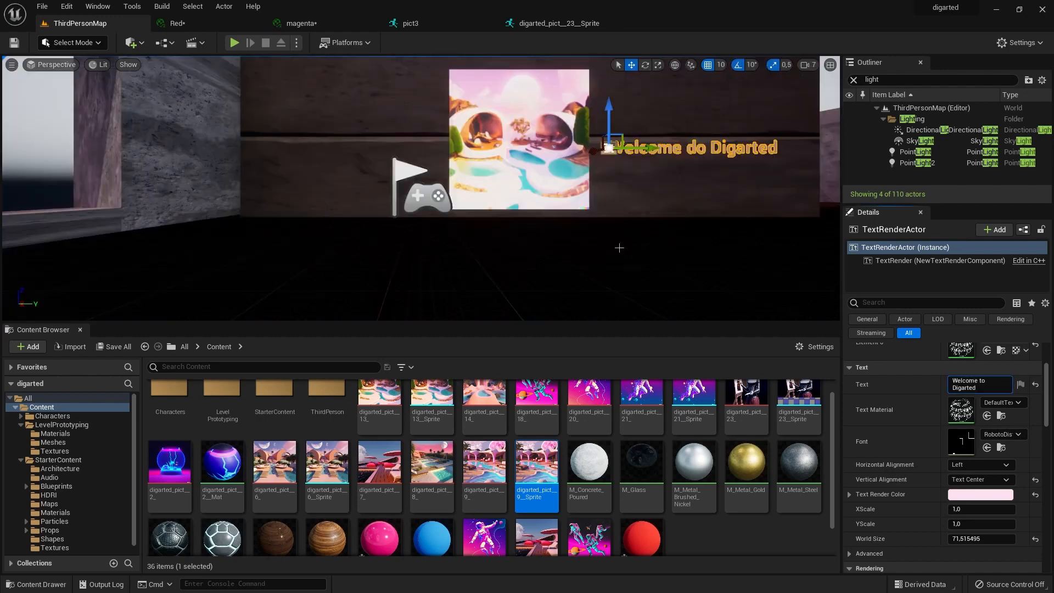
click(618, 247)
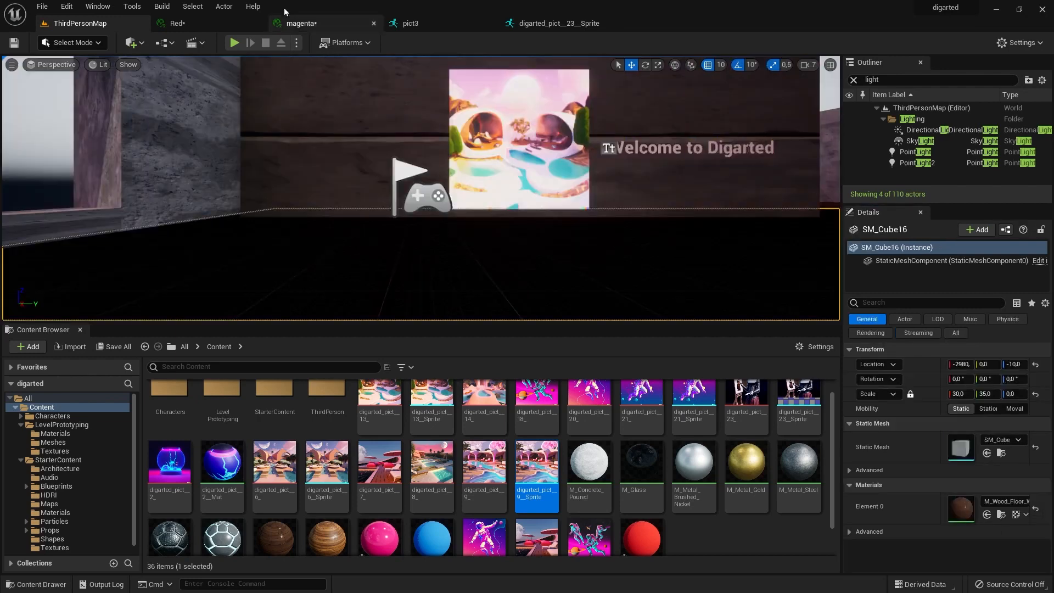
Start a play session, walk the character up to the welcome text to inspect it, and end the session.
click(234, 42)
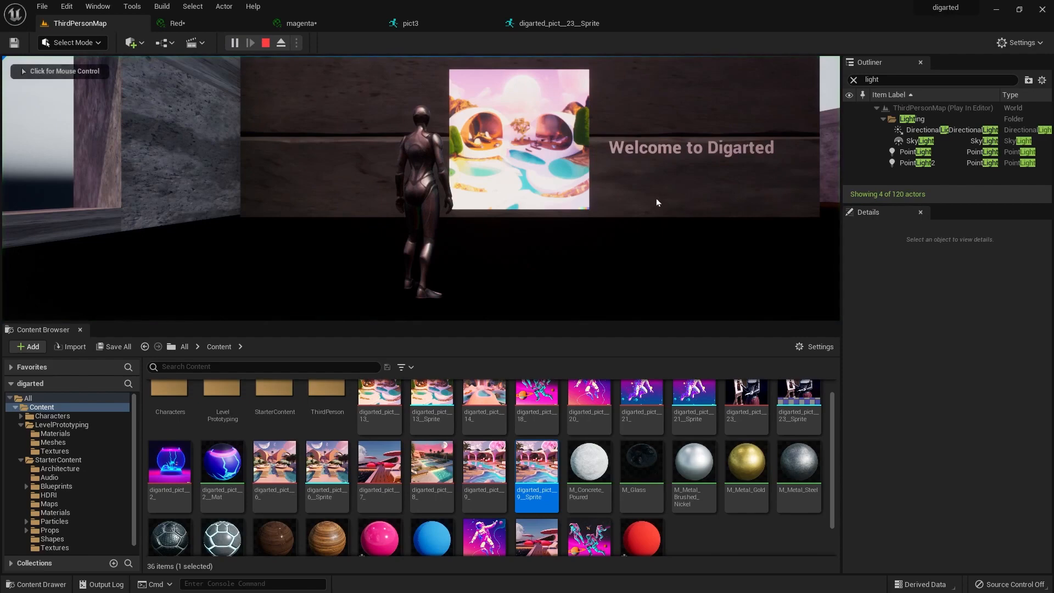
click(656, 203)
key(w)
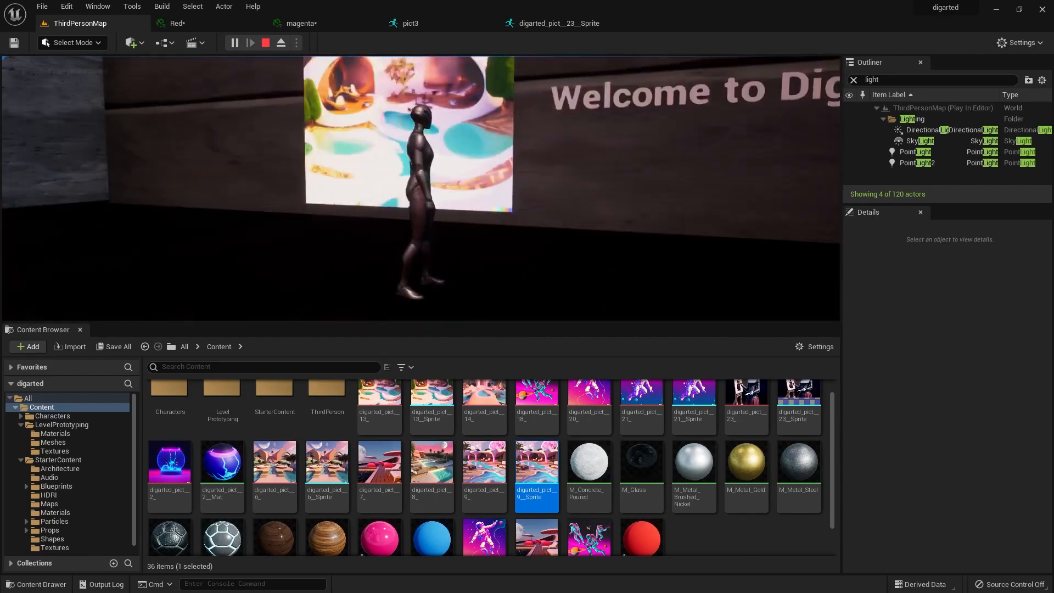
key(Escape)
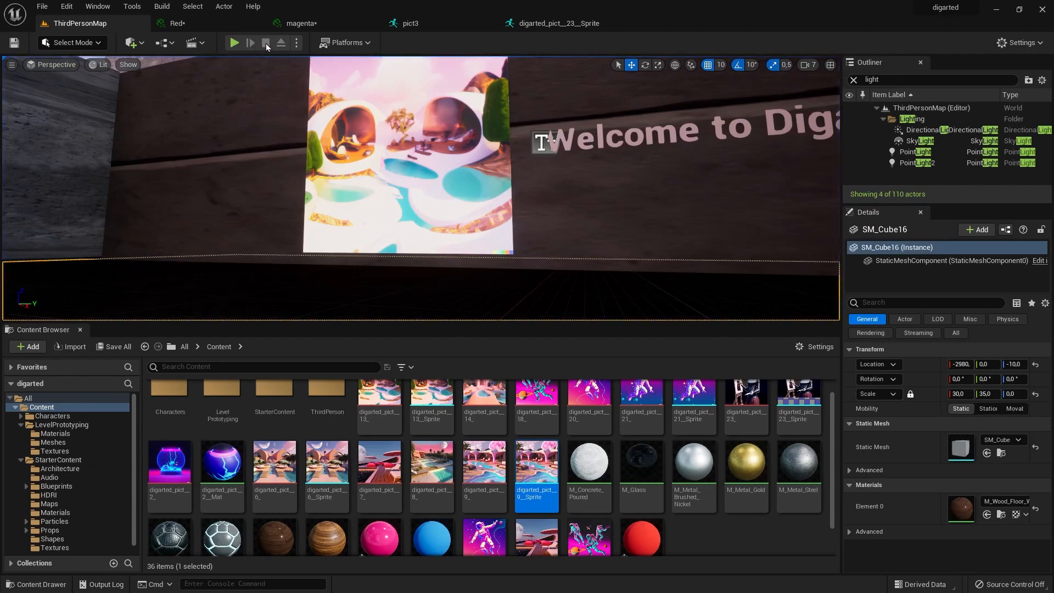
Duplicate the welcome text and move the copy across the level near the round wooden table, to 2429.9, 440, 230.01.
click(646, 168)
scroll(645, 168, down, 8)
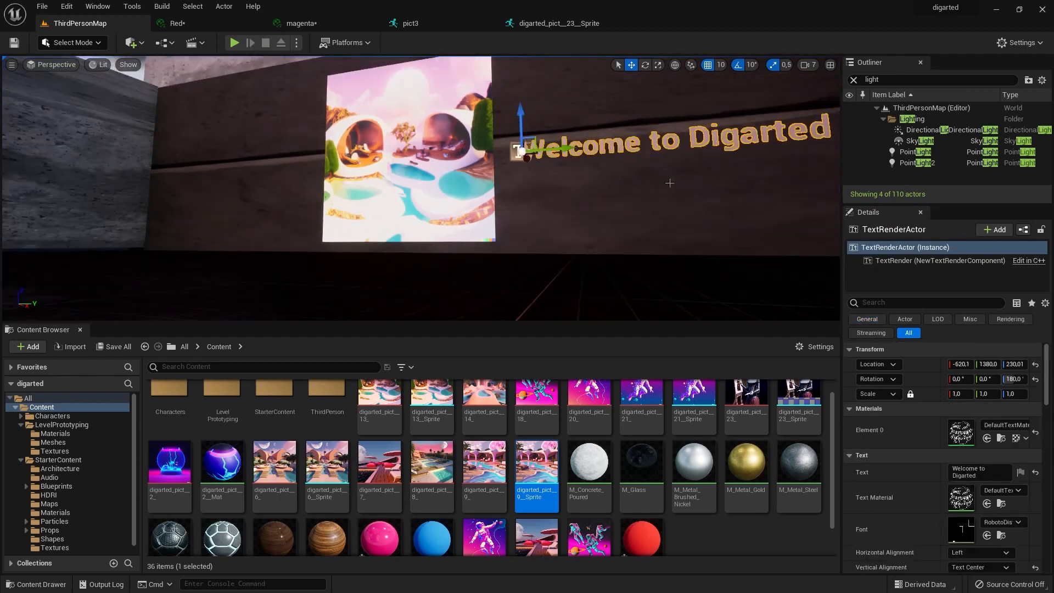
alt+drag(682, 193, 725, 230)
alt+drag(628, 145, 632, 149)
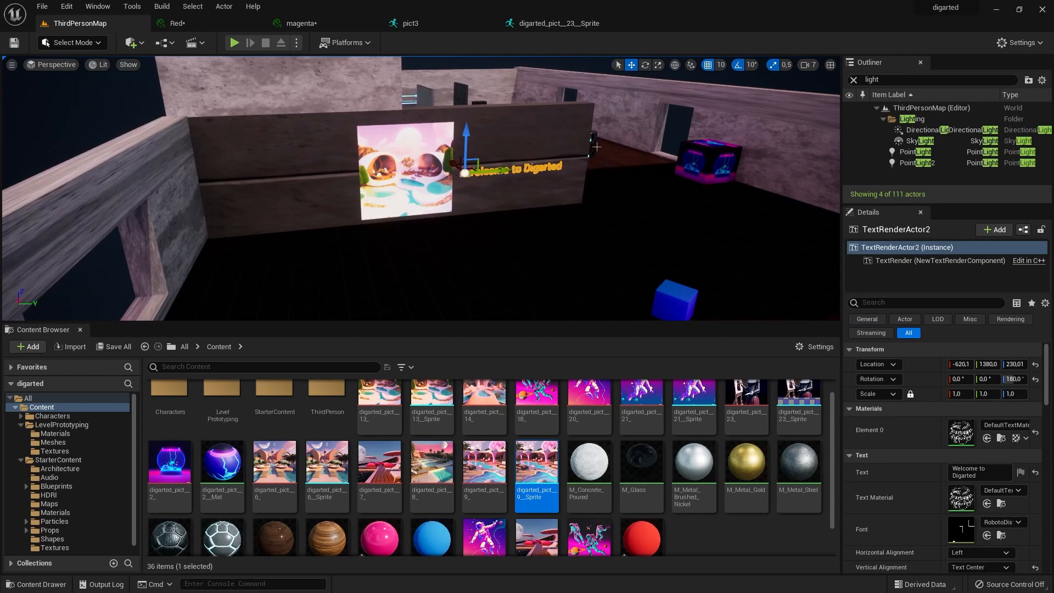
alt+drag(455, 164, 352, 149)
scroll(422, 105, up, 1)
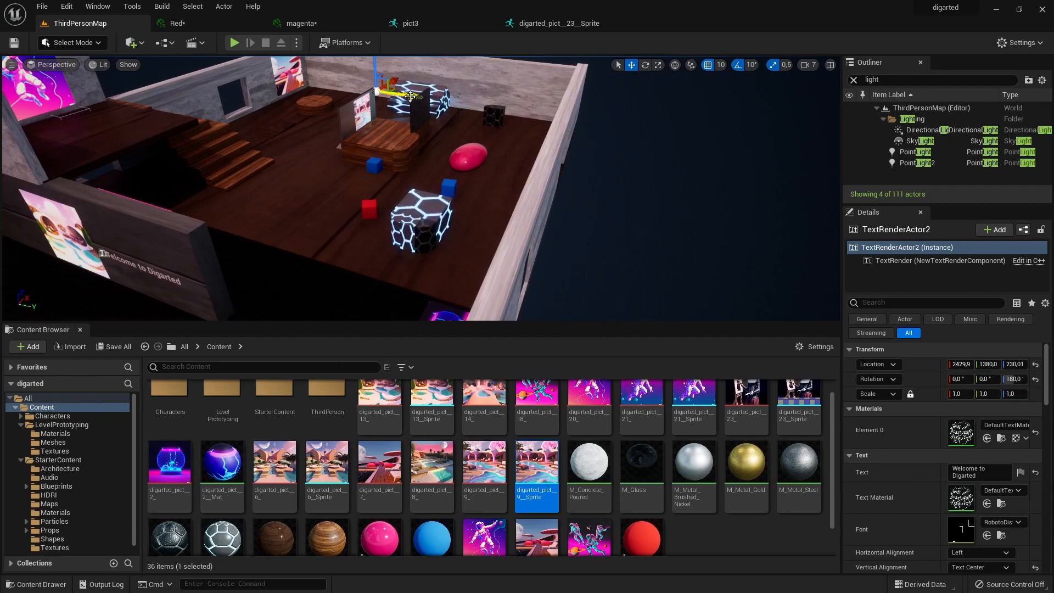
drag(409, 96, 352, 98)
Rotate the copied text to 90° about the vertical axis so it runs parallel to the window wall.
key(f)
key(e)
drag(378, 180, 418, 169)
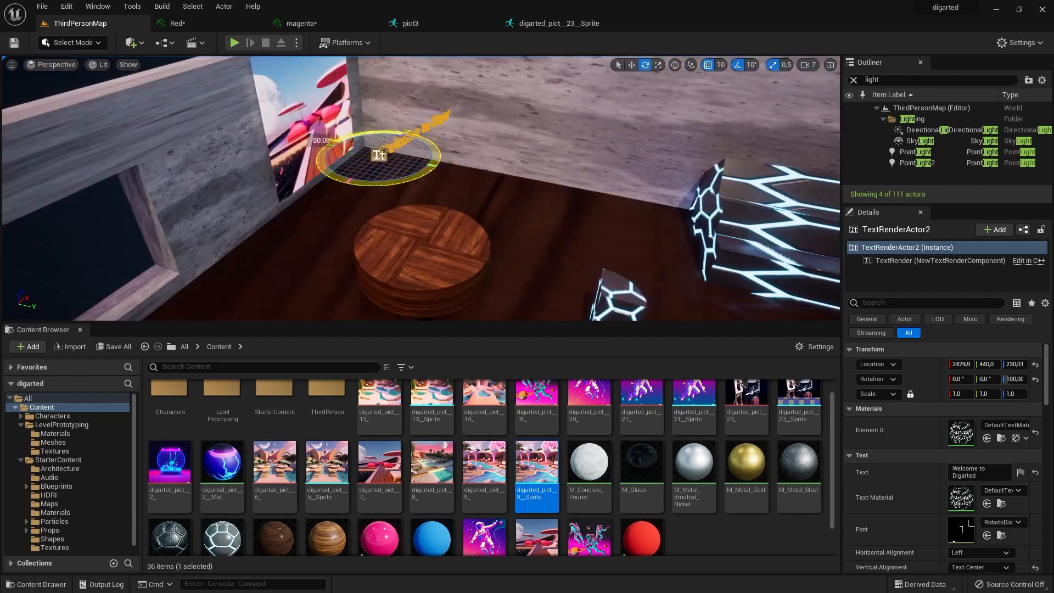
click(1014, 379)
click(450, 127)
click(378, 154)
Move the copied text onto the stone wall between the window and the poolside deck picture.
key(w)
drag(410, 131, 274, 236)
alt+drag(308, 220, 351, 214)
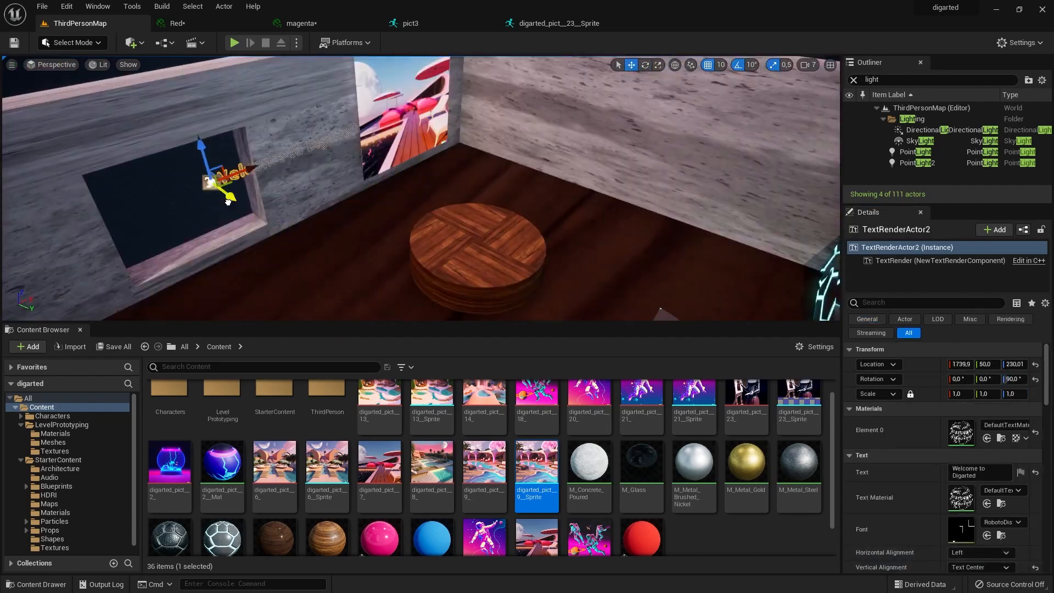
drag(239, 188, 261, 193)
alt+drag(307, 208, 395, 197)
Set the copied text's world size to 39.436348 and its render colour to near-white.
scroll(934, 472, down, 3)
drag(981, 523, 958, 522)
drag(212, 137, 225, 137)
scroll(990, 511, up, 2)
click(990, 549)
click(813, 394)
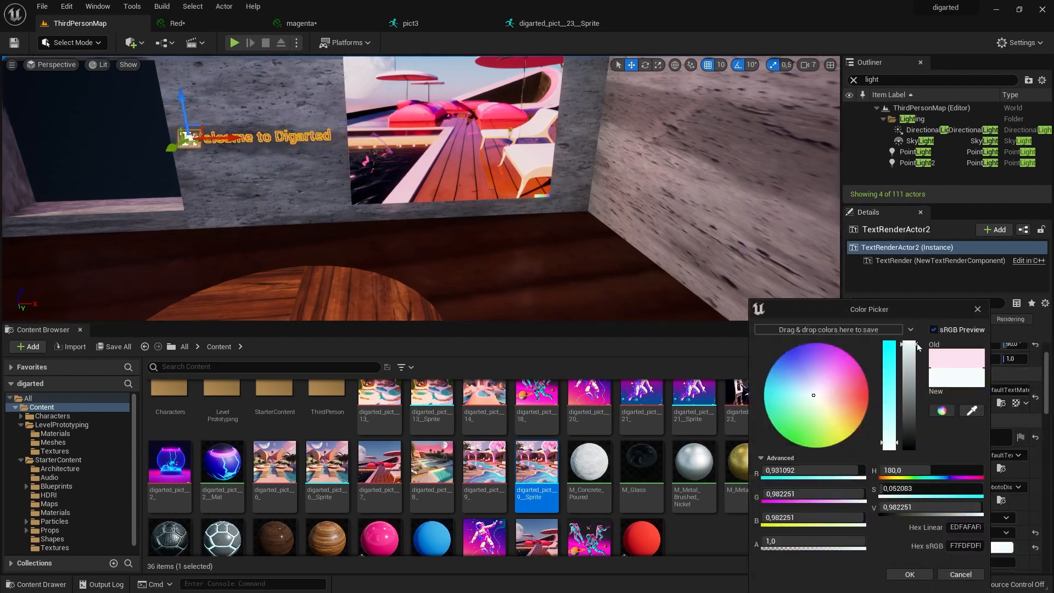
click(908, 573)
Change the copied wall text to "Made by Artificial Intelligence" and reduce its world size to fit between the window and the picture.
click(258, 176)
click(274, 137)
scroll(1015, 549, down, 3)
scroll(945, 406, up, 1)
click(948, 402)
text(Made by A)
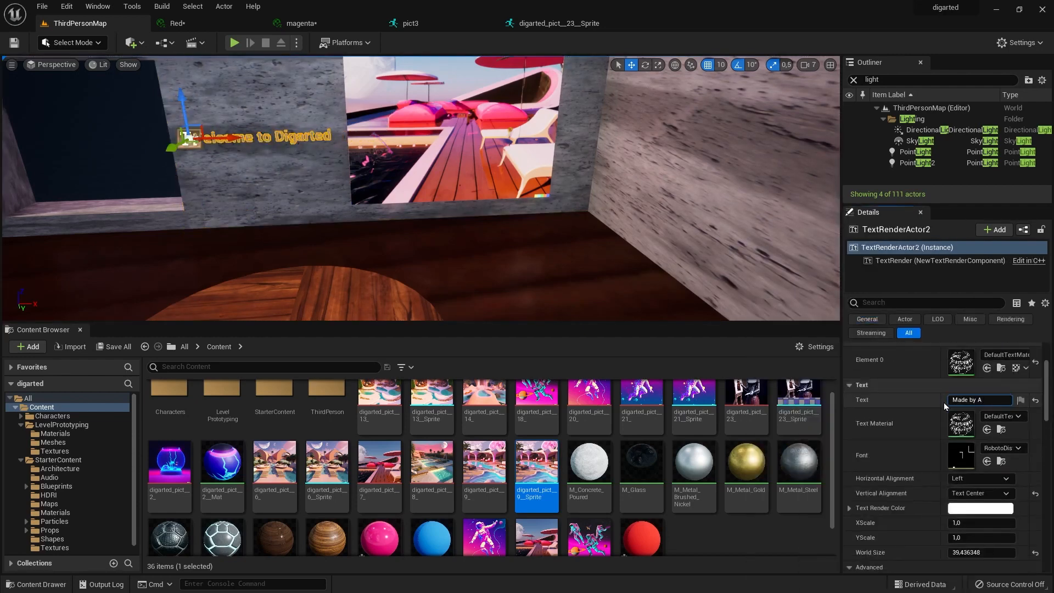
text(rtificial Intelligence)
key(Return)
drag(981, 556, 958, 557)
click(549, 261)
Play-test the level, running from the welcome sign to the picture credit beside the poolside deck picture.
click(234, 43)
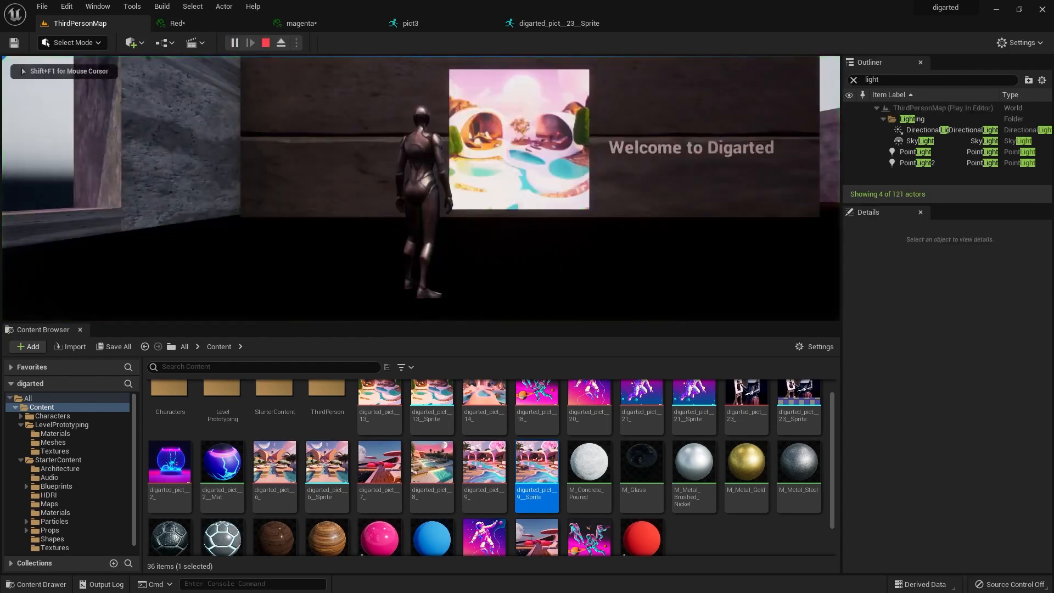
key(w)
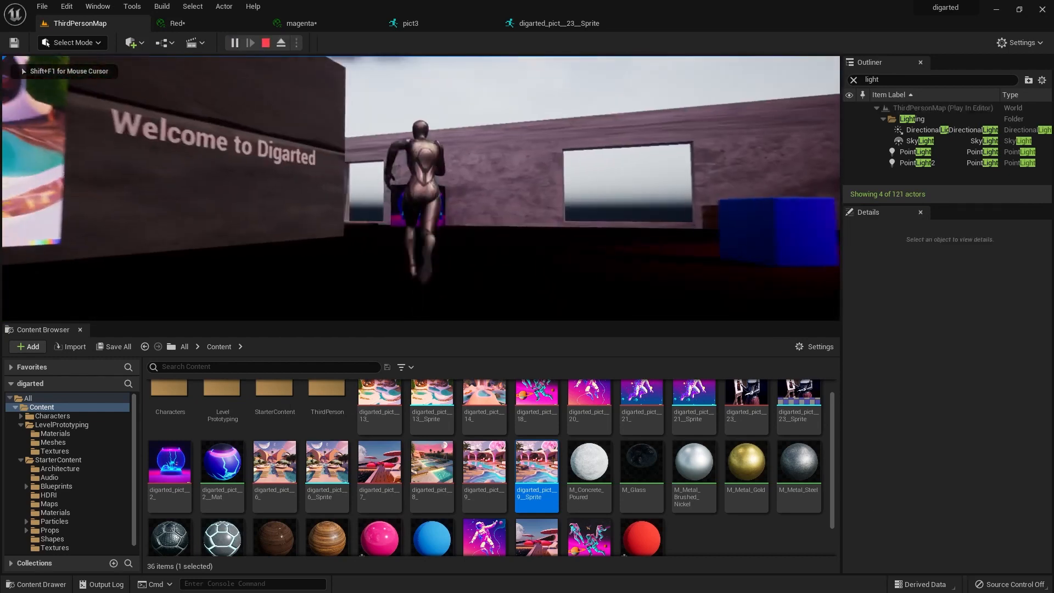
key(w)
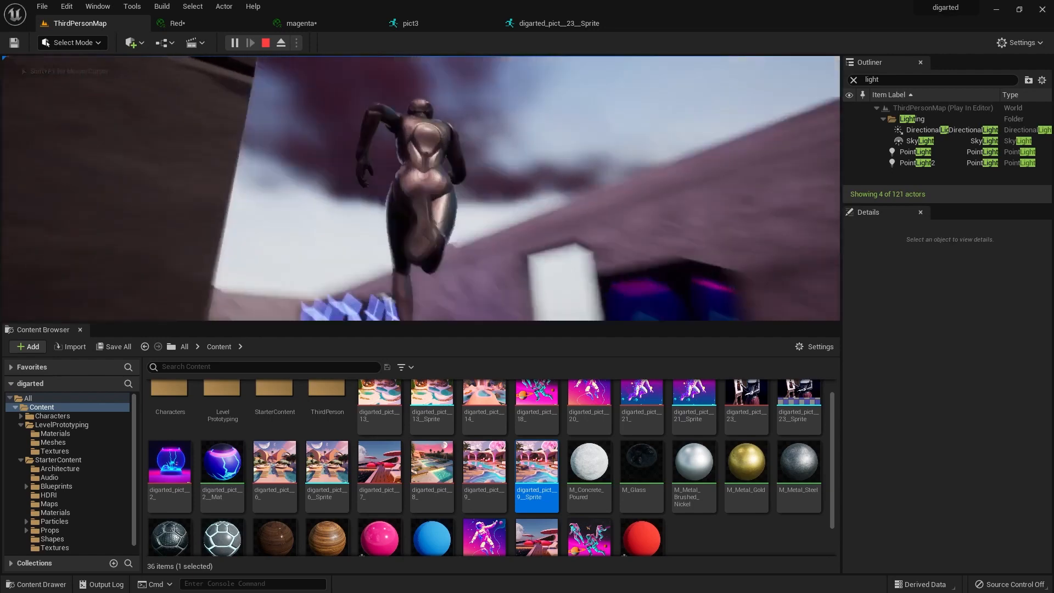
key(w)
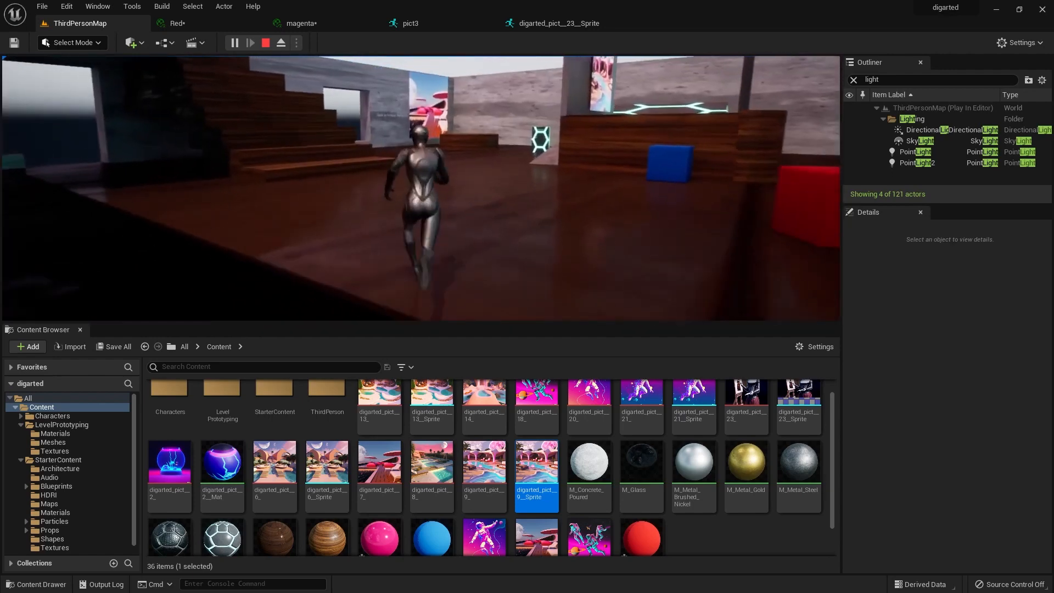
key(w)
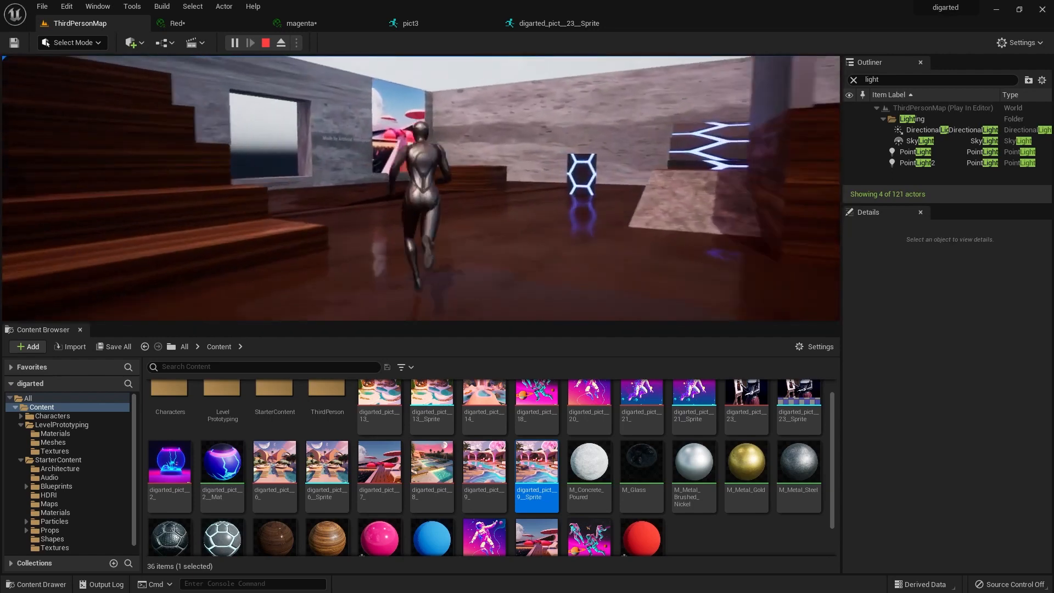
key(w)
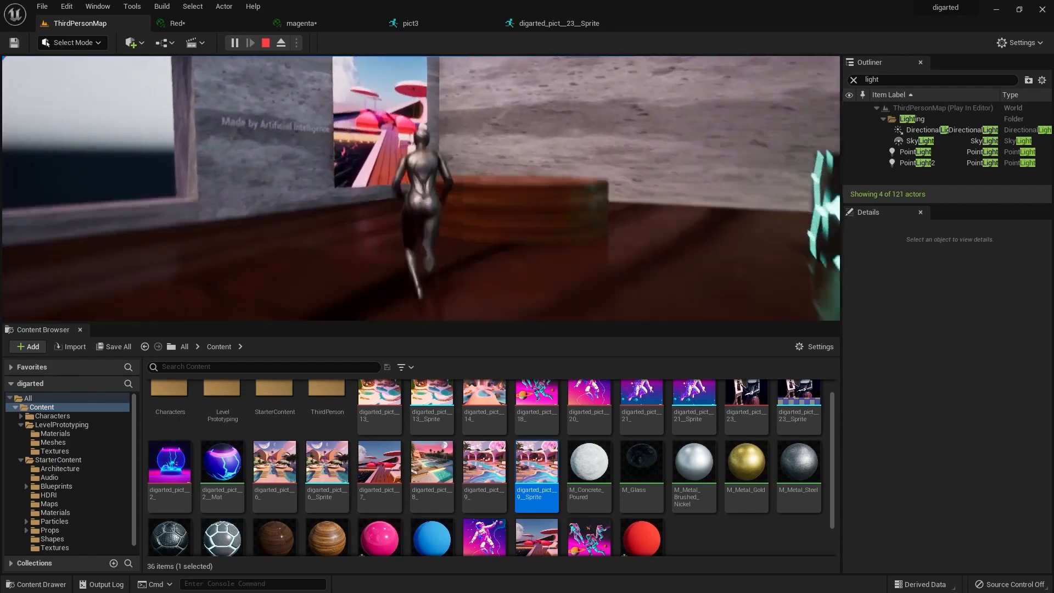
key(w)
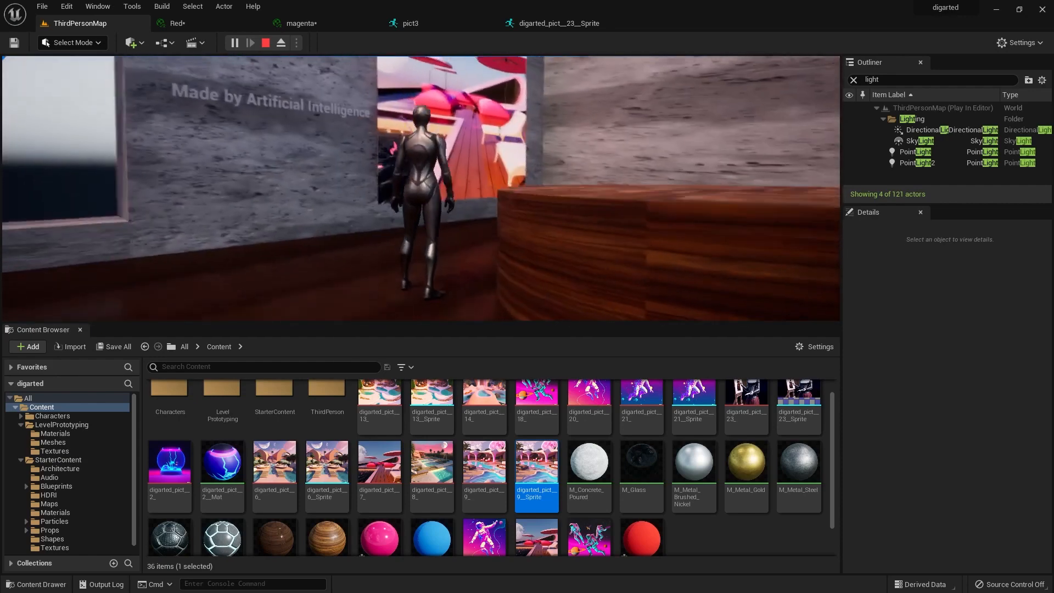
key(Escape)
Set the sky light's colour to a very pale cyan and its intensity scale to 40.14373.
click(799, 250)
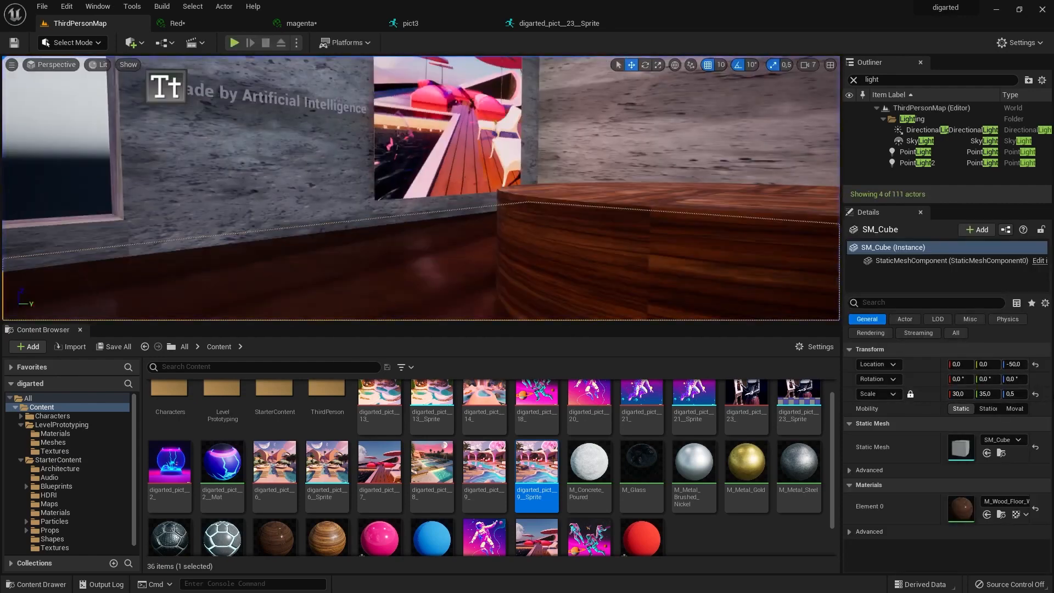
scroll(564, 204, down, 15)
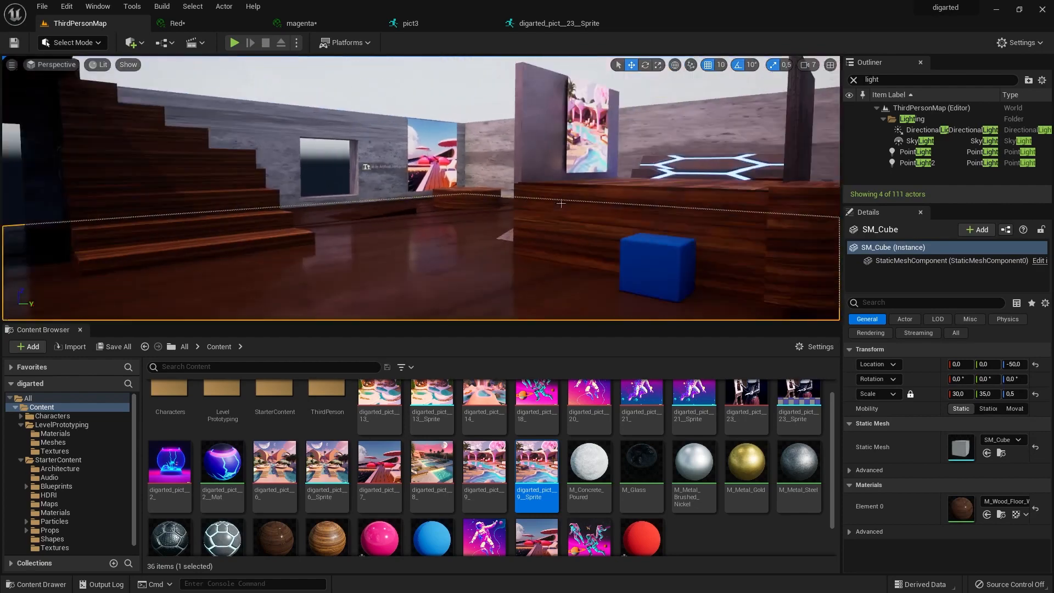
right_drag(564, 203, 417, 230)
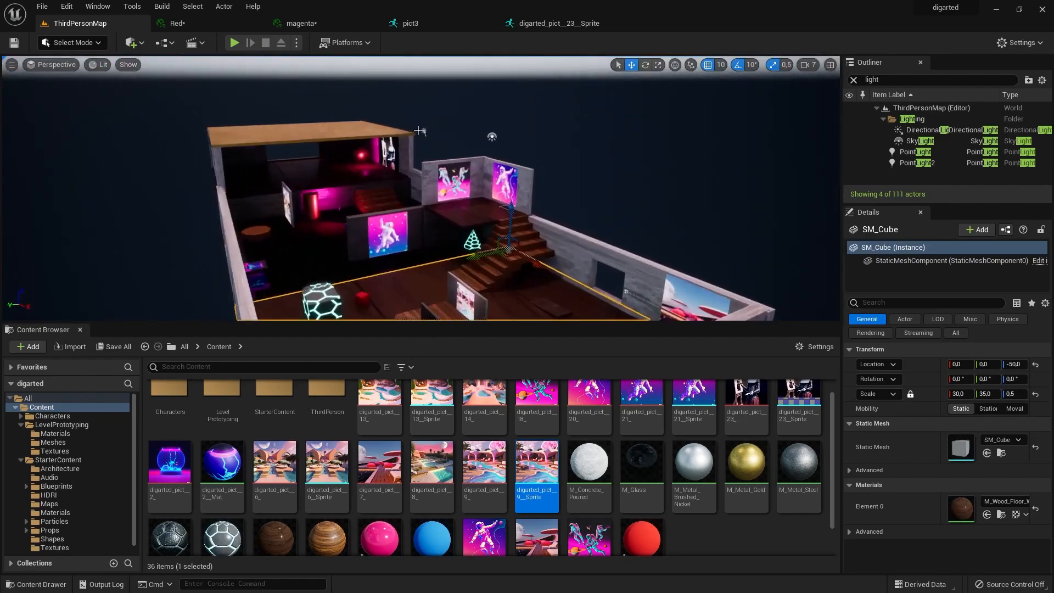
click(925, 130)
click(921, 141)
scroll(983, 520, down, 3)
click(981, 507)
drag(897, 412, 898, 436)
click(920, 574)
drag(980, 492, 983, 492)
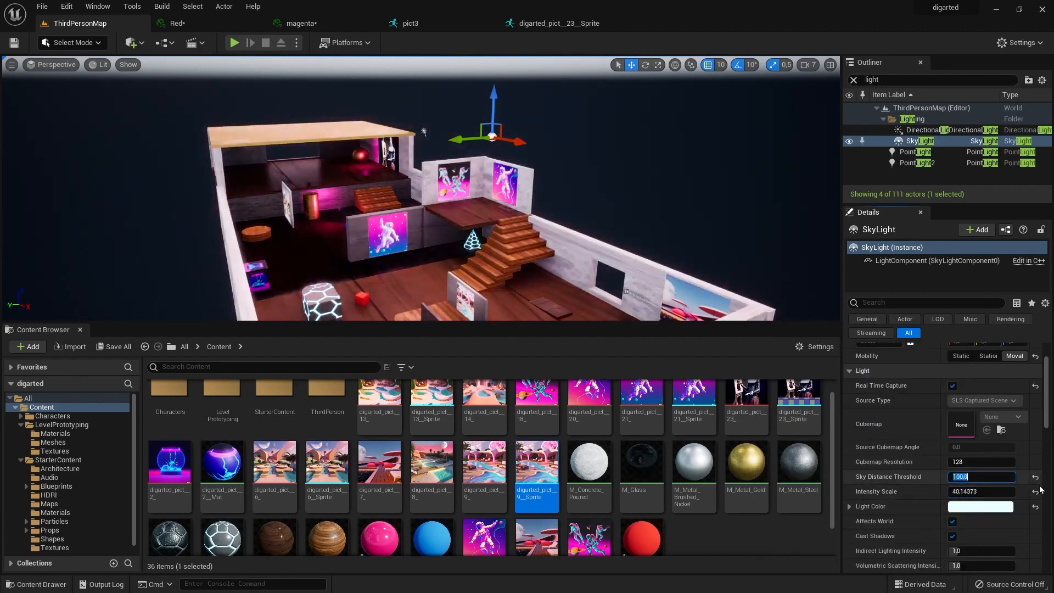
Play-test the level to check the sky light's effect on the rooms.
key(alt+p)
key(Escape)
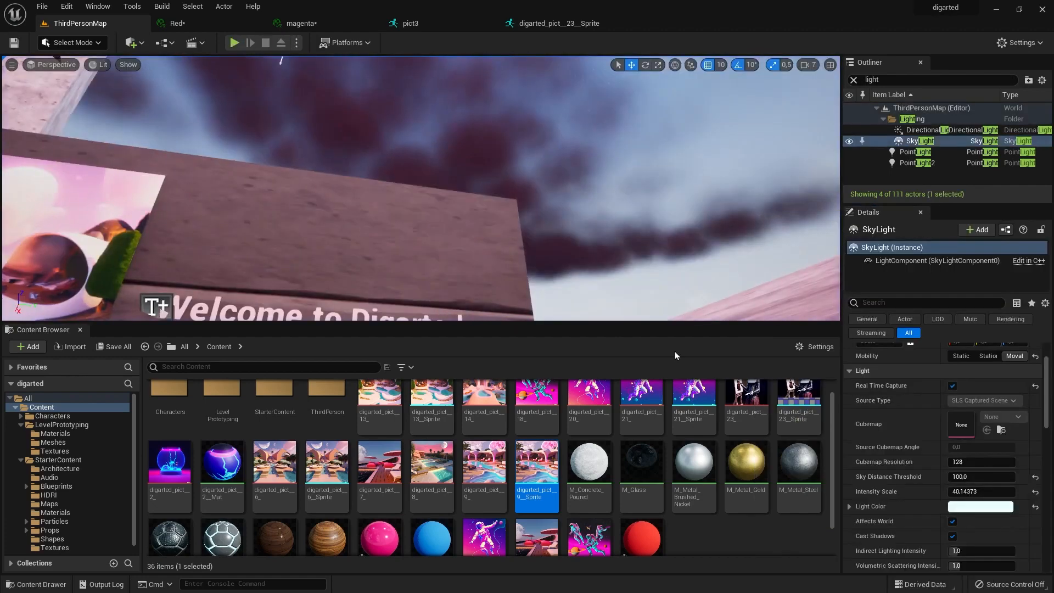
key(alt+p)
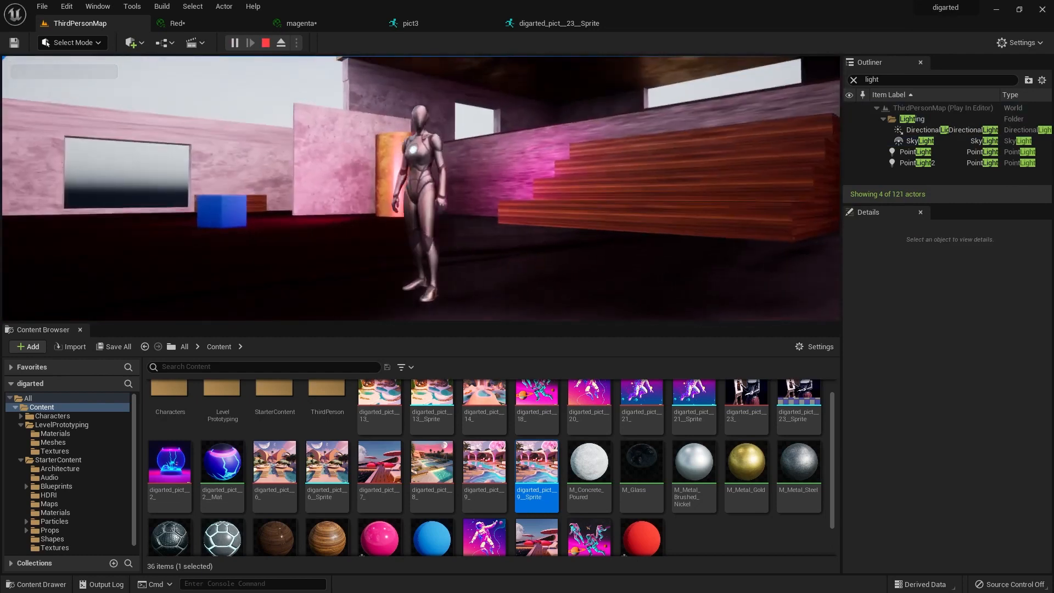
key(Escape)
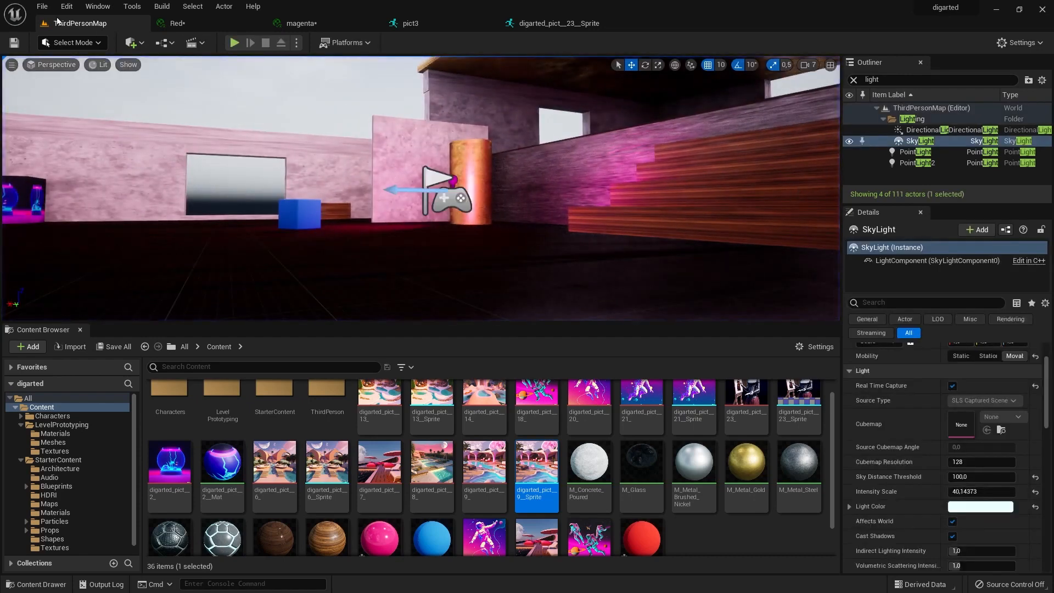
Save all modified assets and the level.
click(43, 6)
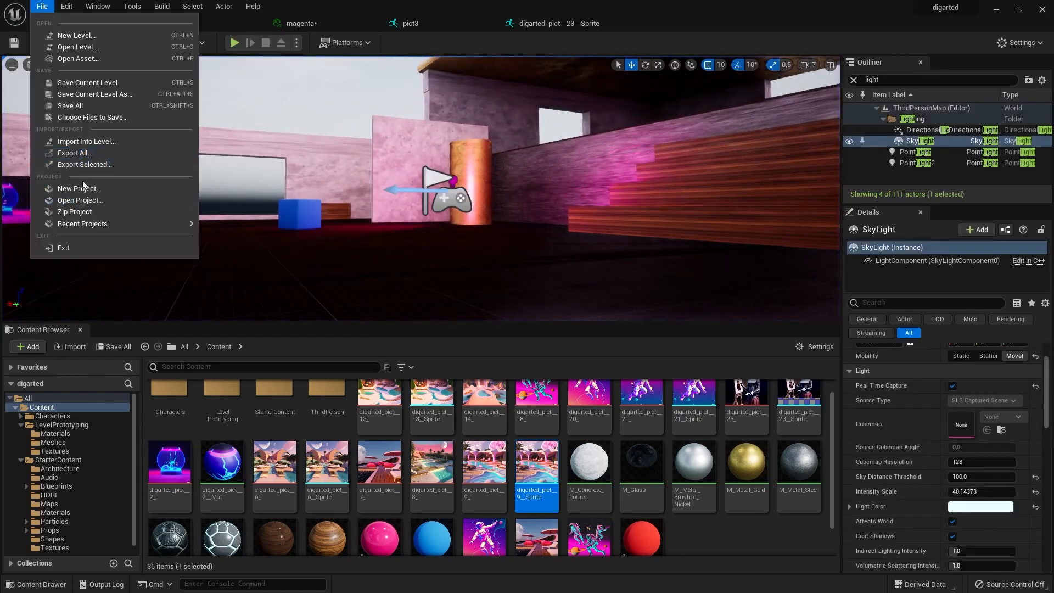
click(67, 105)
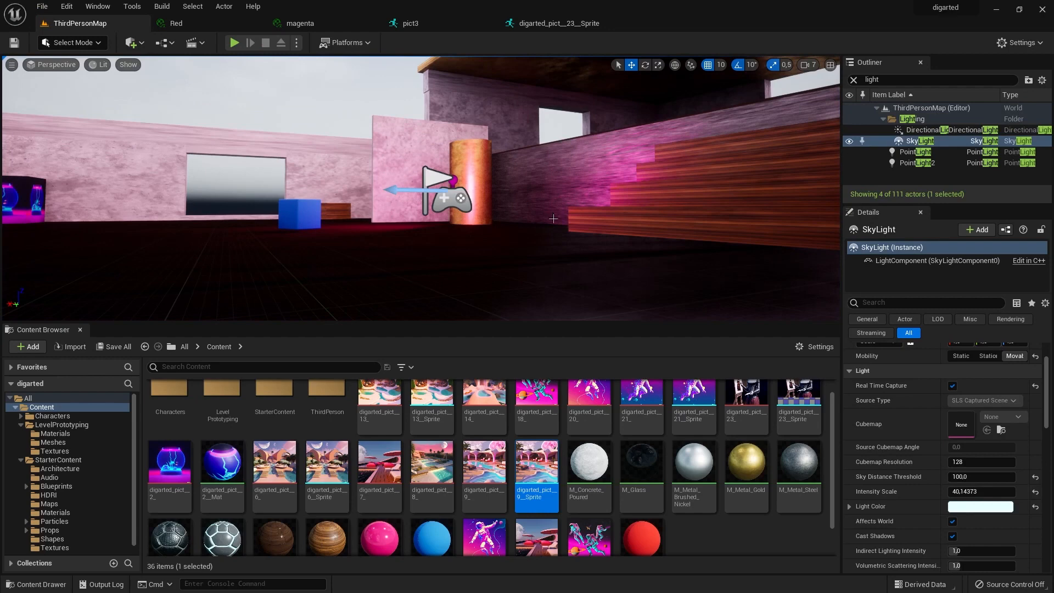